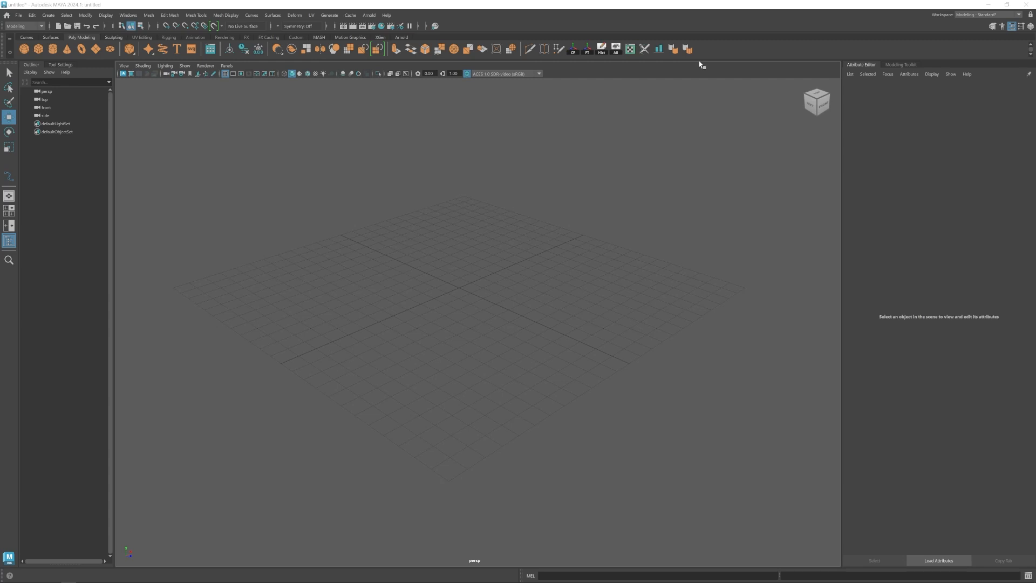
- Add the Bridge command to the Poly Modeling shelf and delete that shelf item again
click(170, 15)
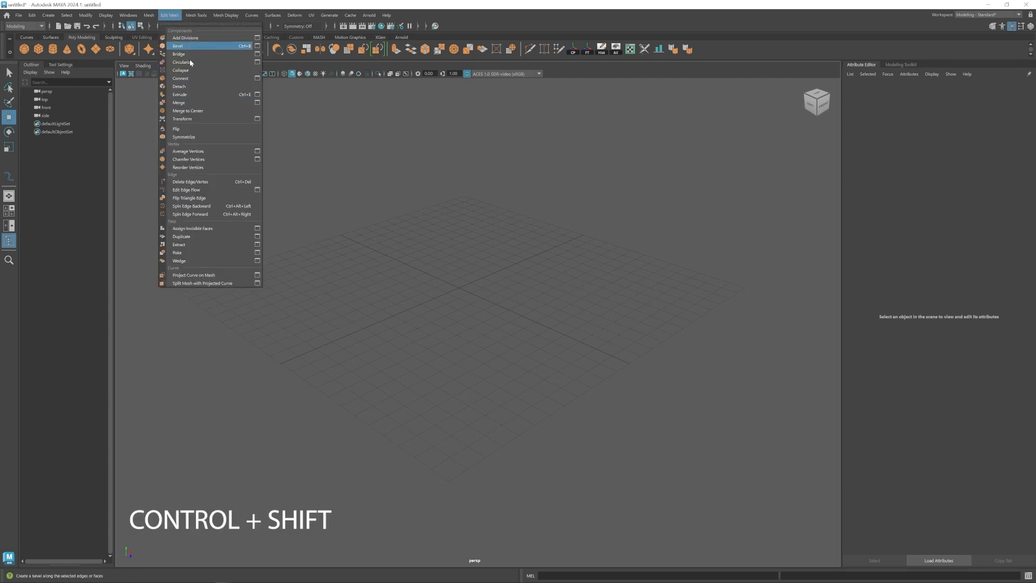
ctrl+shift+click(184, 55)
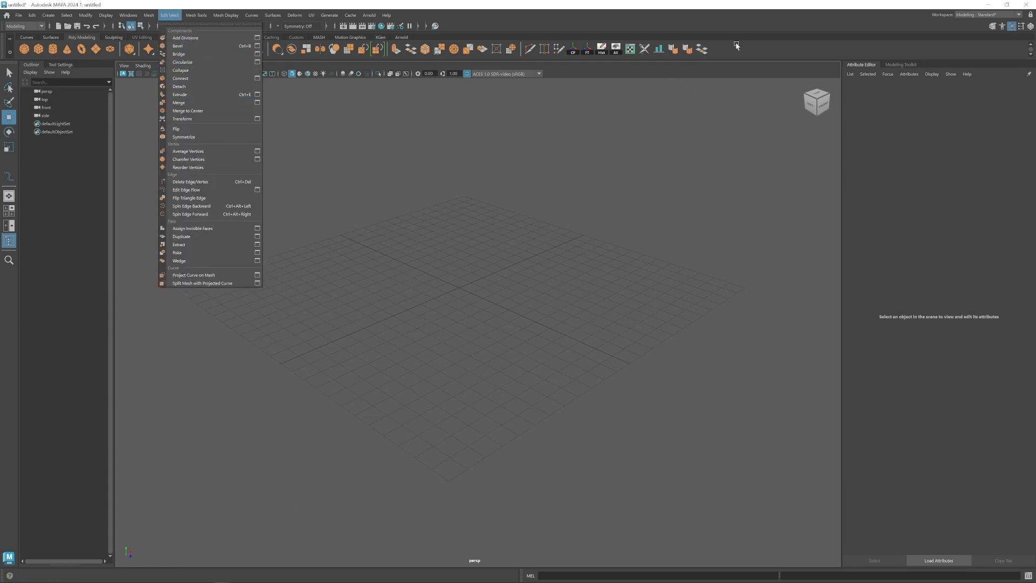
right_click(701, 51)
click(723, 78)
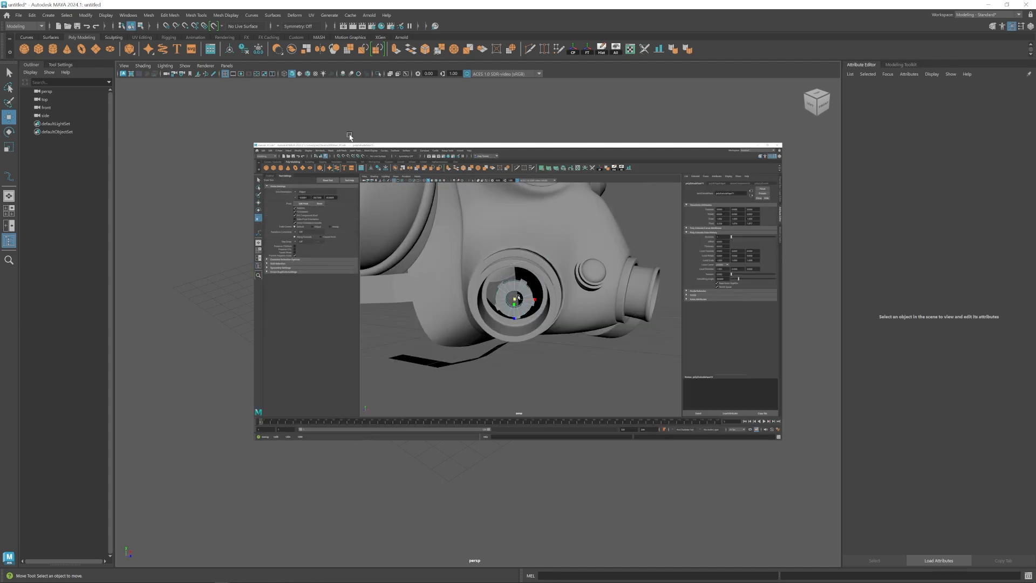
- Look over Extrude and the other Edit Mesh commands, also by way of the hotbox
click(165, 15)
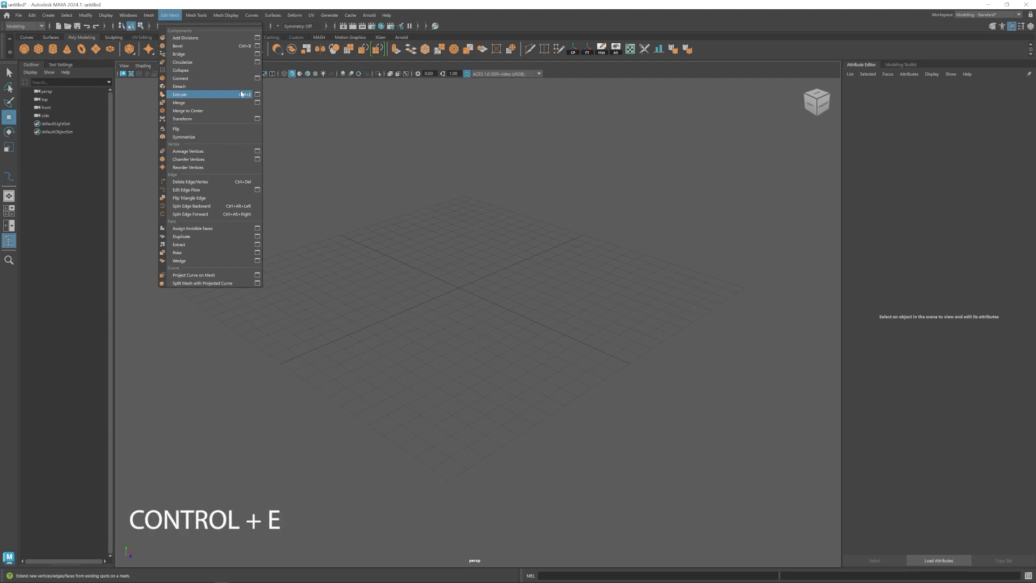
click(401, 233)
scroll(429, 252, up, 2)
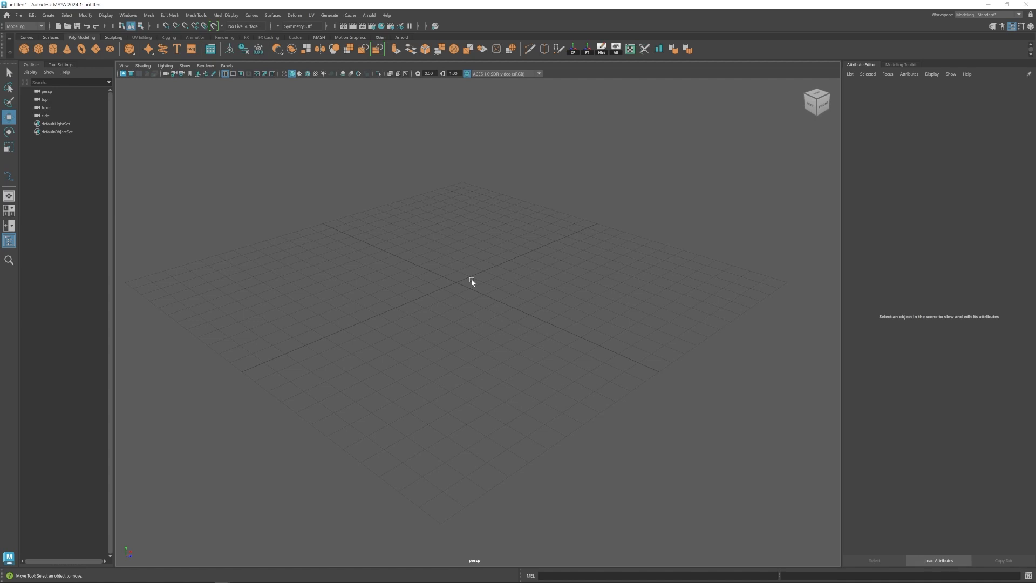
key(space)
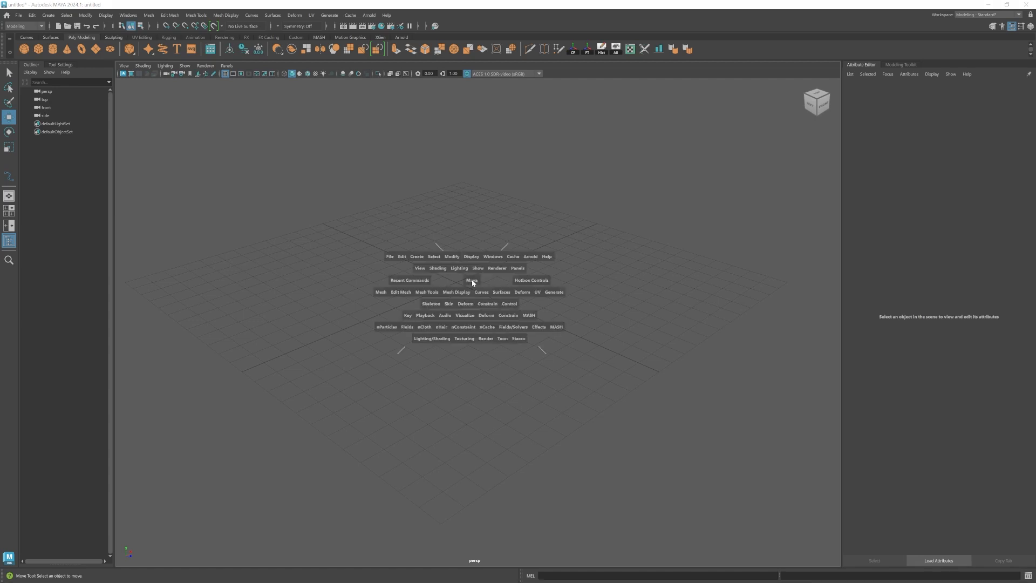
click(404, 294)
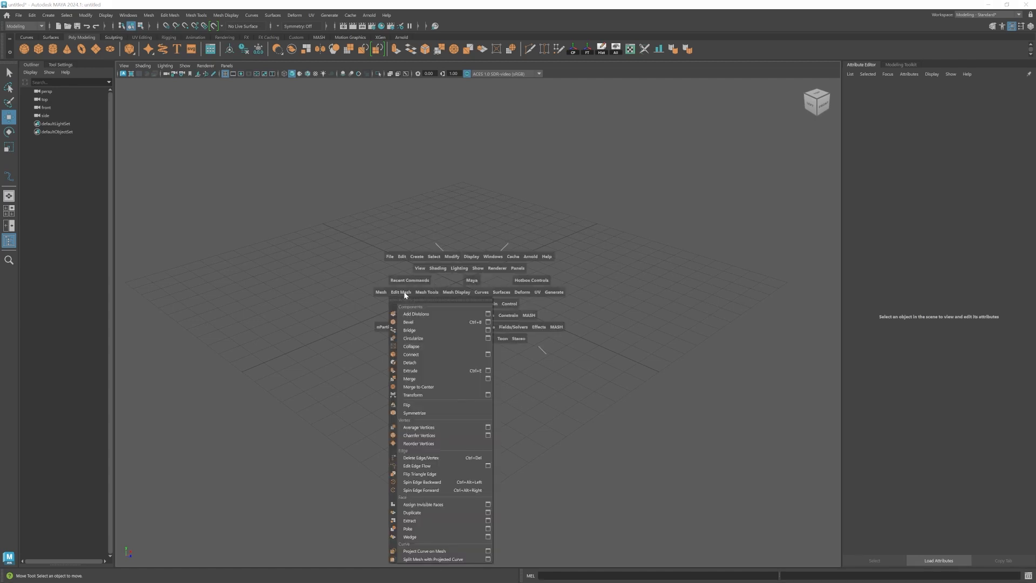
click(469, 282)
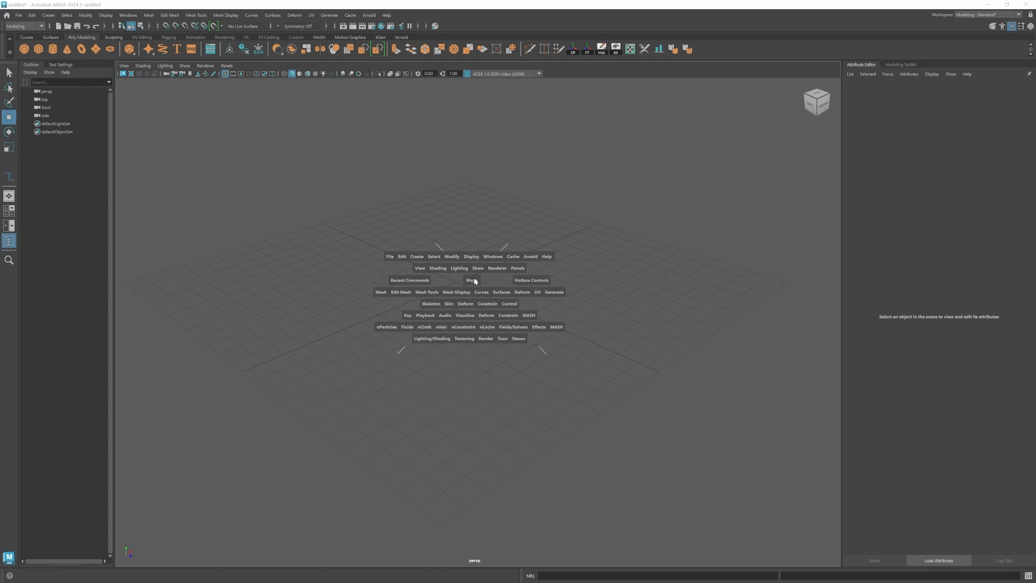
- Create a polygon cube at the centre of the grid
alt+right_drag(407, 273, 504, 308)
alt+middle_drag(504, 308, 532, 339)
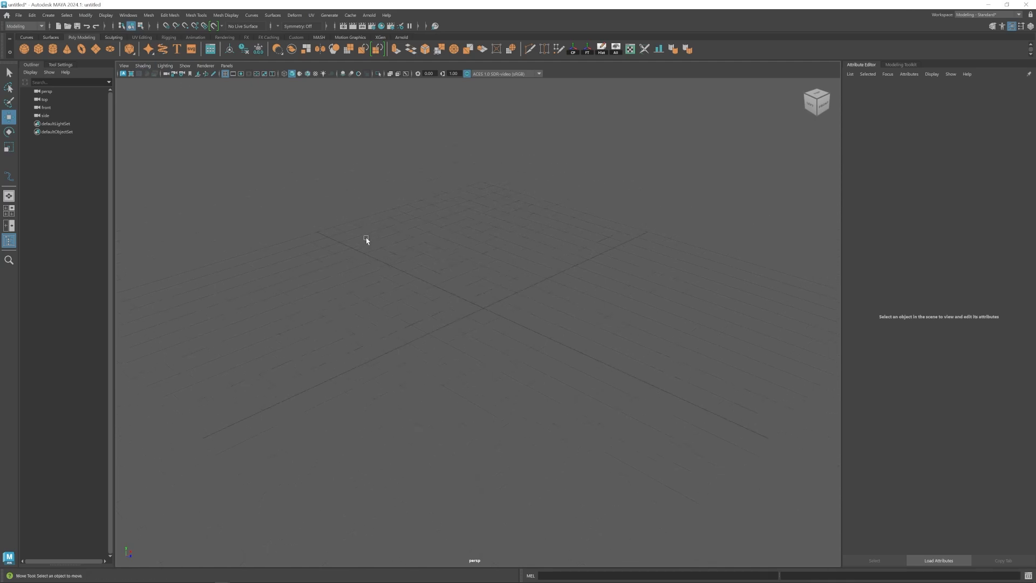
alt+right_drag(362, 294, 324, 270)
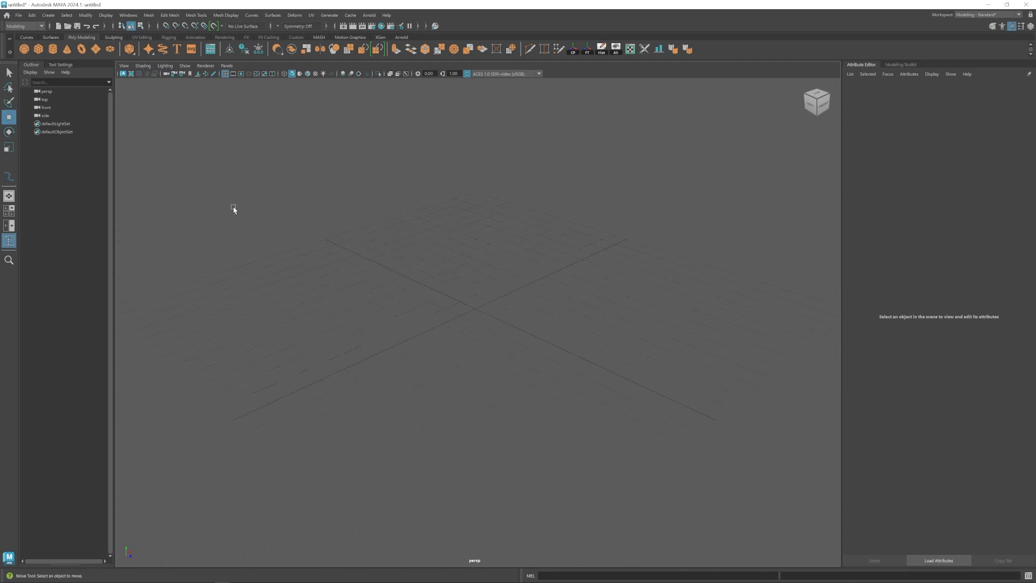
click(41, 51)
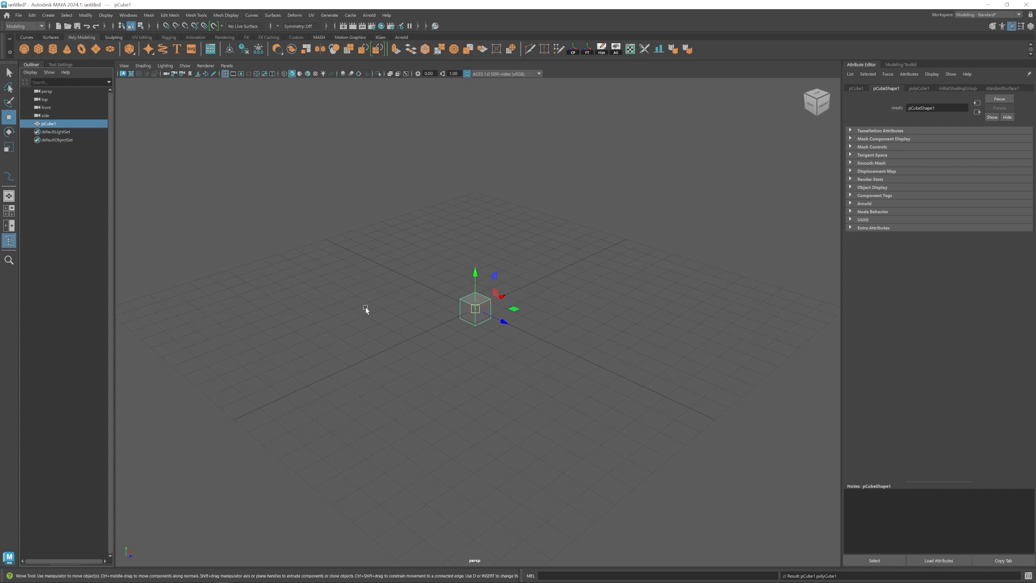
alt+right_drag(455, 300, 557, 345)
alt+middle_drag(526, 352, 521, 369)
- Extrude the cube's top face upward by roughly one cube height
right_drag(456, 263, 458, 310)
click(456, 252)
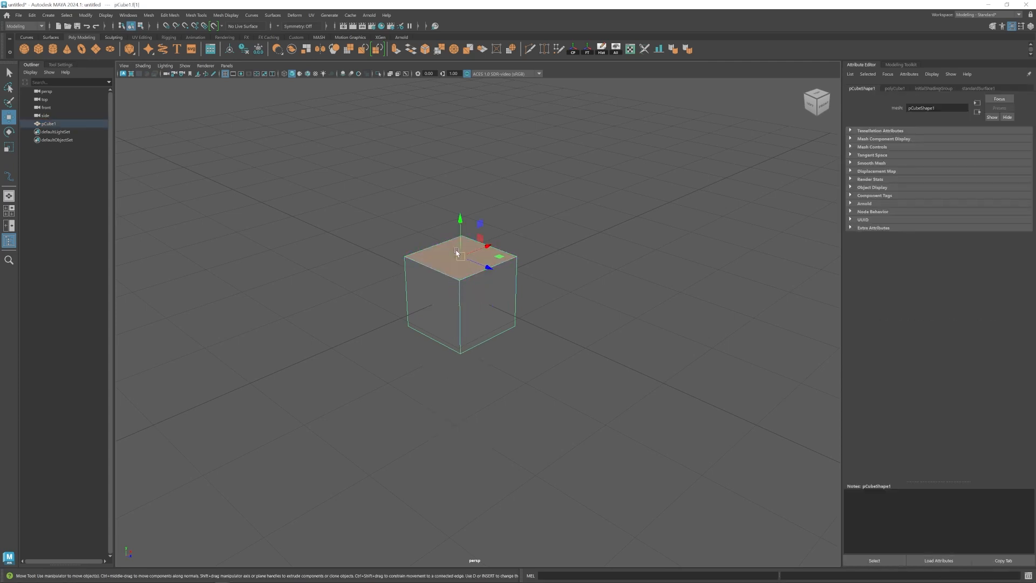
key(ctrl+e)
middle_drag(483, 313, 483, 258)
alt+drag(483, 258, 558, 280)
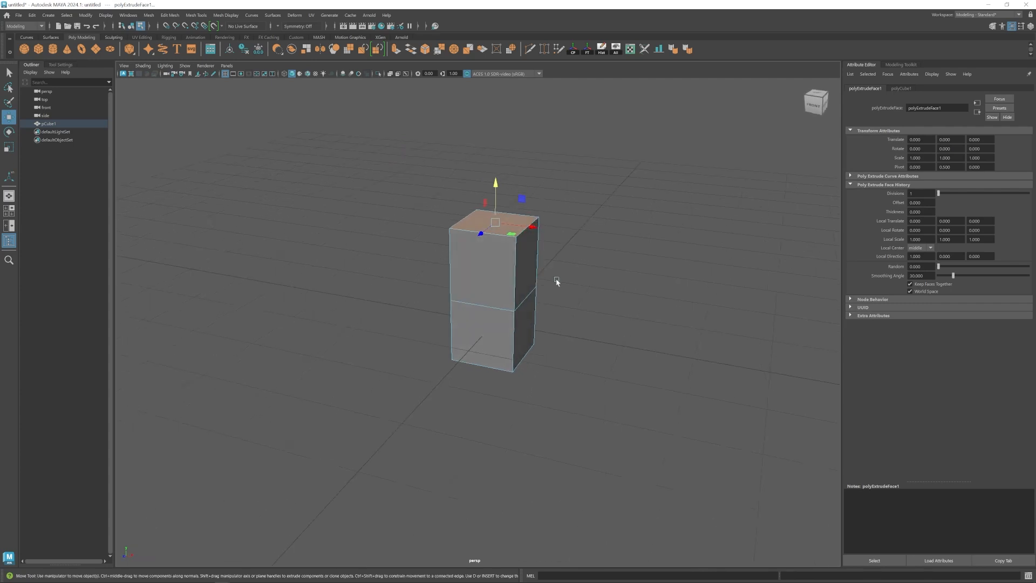
- Extrude one side face of the upper block outward to form a horizontal arm
click(524, 262)
key(ctrl+e)
alt+drag(524, 260, 562, 268)
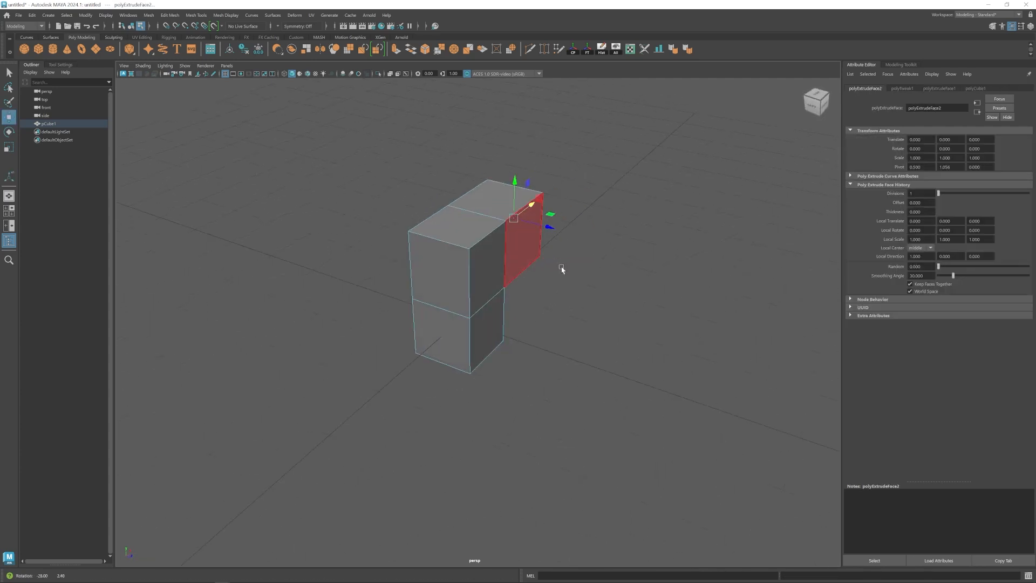
- Extrude a side face of the horizontal arm outward so that the arm turns a right-angled corner
click(533, 226)
key(ctrl+e)
key(w)
drag(559, 250, 634, 271)
alt+drag(635, 271, 563, 283)
alt+middle_drag(562, 284, 489, 297)
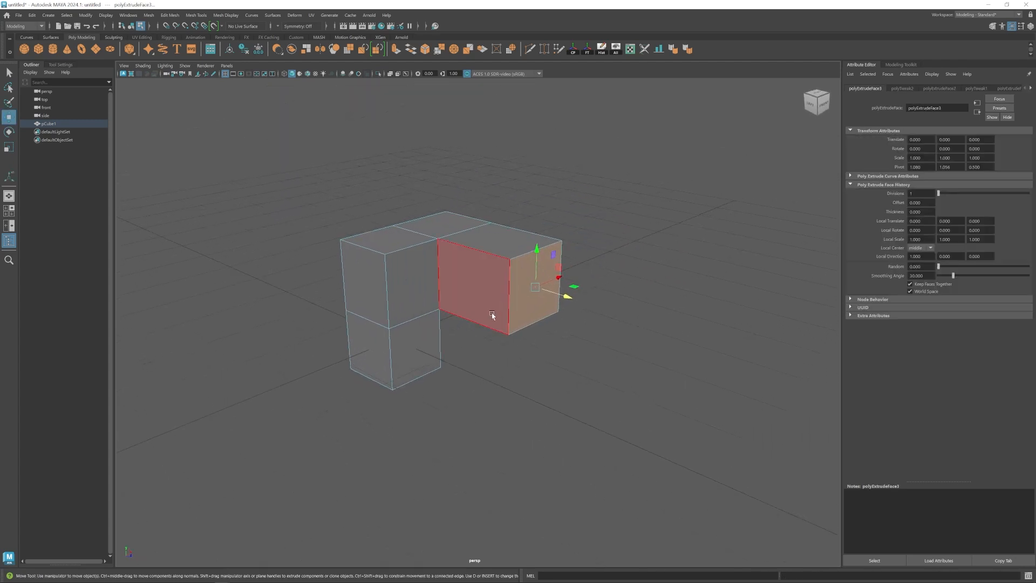
- Delete the end face of the arm and extrude one vertical edge of the opening outward into a flap
key(Delete)
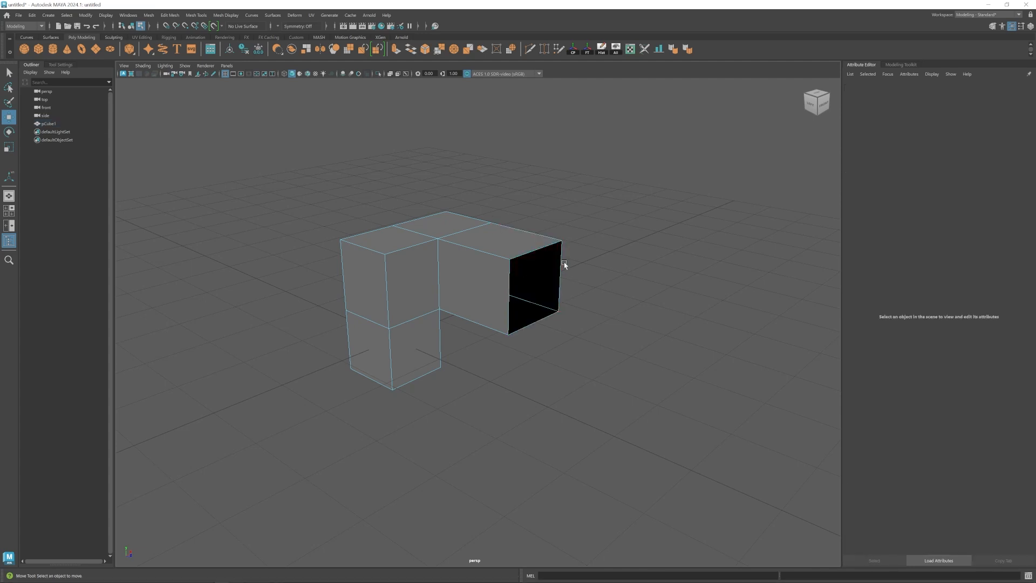
click(561, 263)
key(ctrl+e)
key(w)
drag(589, 288, 641, 299)
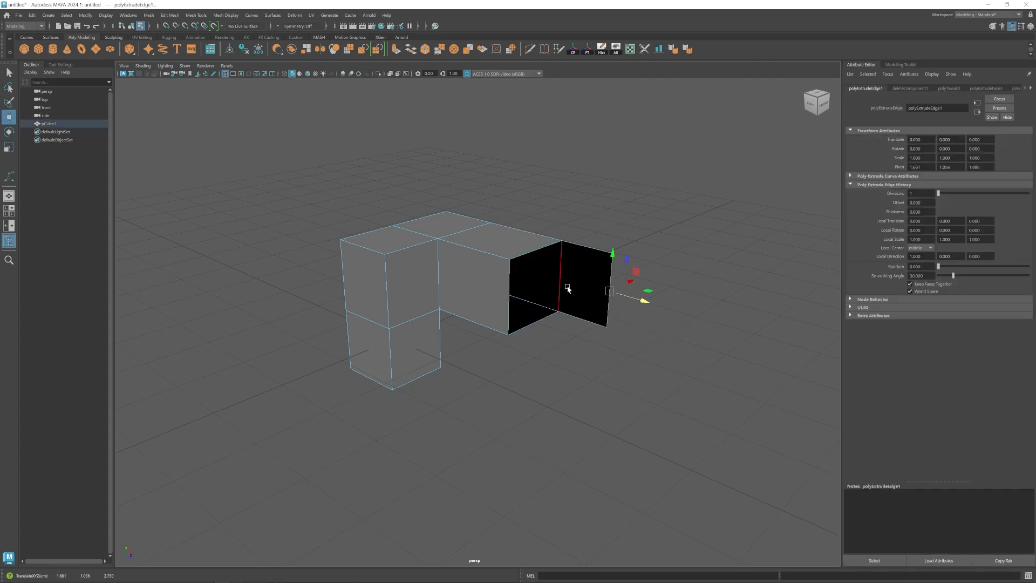
- Try extruding the corner vertex where the flap meets the arm, and undo it
click(561, 240)
key(ctrl+e)
key(w)
alt+drag(575, 253, 682, 260)
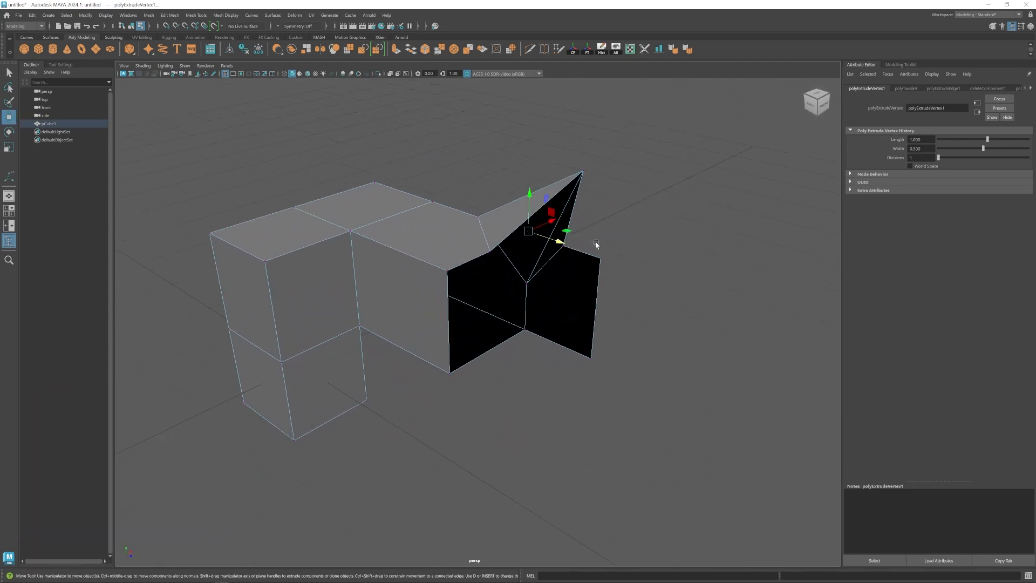
key(ctrl+z)
key(ctrl+z)
key(ctrl+z)
scroll(555, 324, down, 3)
scroll(531, 307, up, 3)
- Pull the flap's outer vertical edge farther out and extrude the flap's top edge upward
drag(589, 293, 664, 318)
click(590, 258)
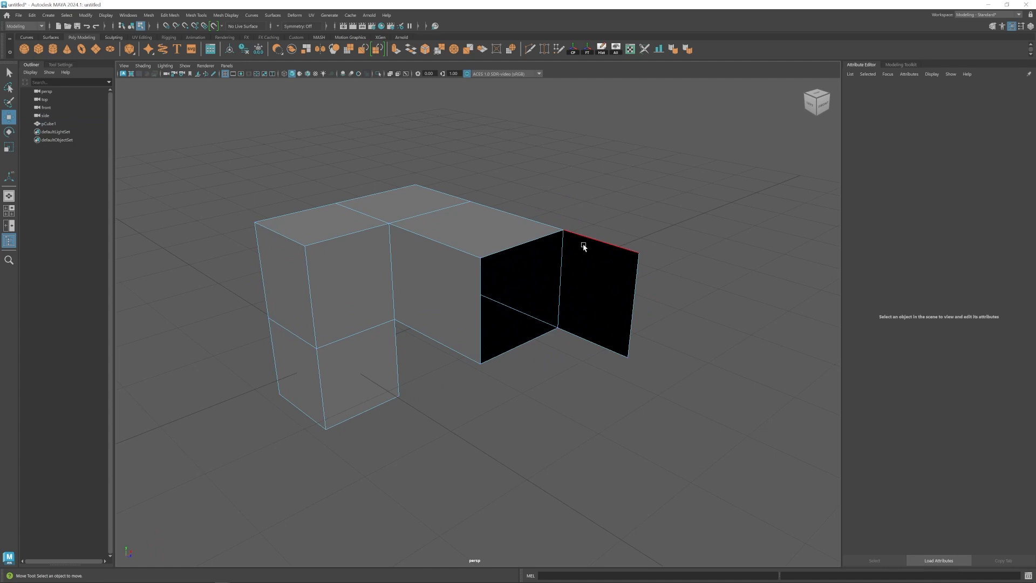
click(584, 237)
key(ctrl+e)
drag(605, 201, 606, 117)
alt+middle_drag(549, 224, 513, 248)
alt+right_drag(514, 248, 436, 281)
- Return to object mode and delete the whole extruded mesh
right_drag(435, 320, 476, 288)
alt+middle_drag(476, 288, 555, 277)
alt+right_drag(555, 277, 606, 331)
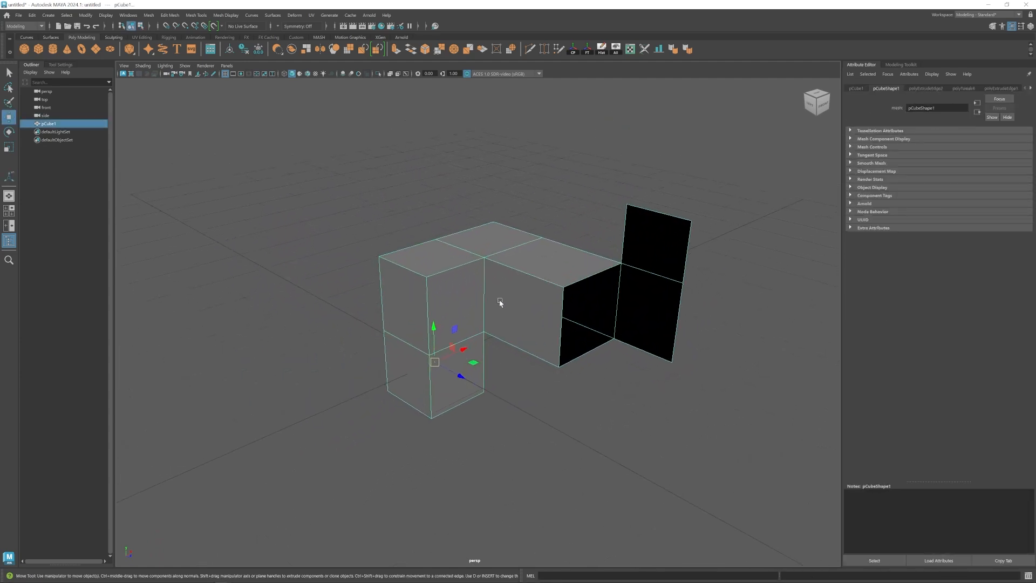
key(Delete)
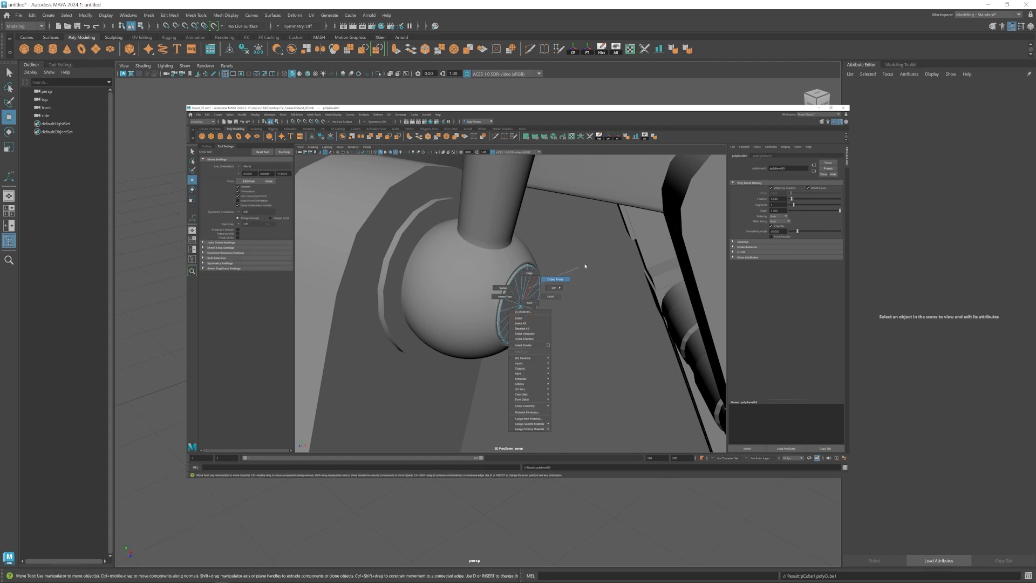
- Create a new polygon cube in the emptied scene
click(42, 49)
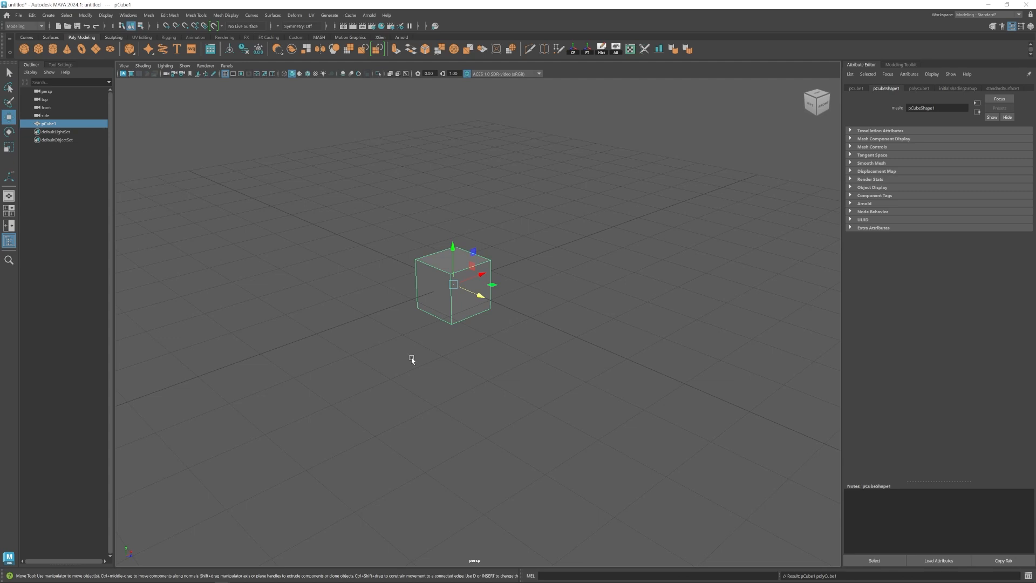
alt+right_drag(418, 306, 471, 309)
alt+middle_drag(471, 310, 491, 353)
alt+right_drag(454, 339, 482, 333)
alt+middle_drag(482, 332, 483, 321)
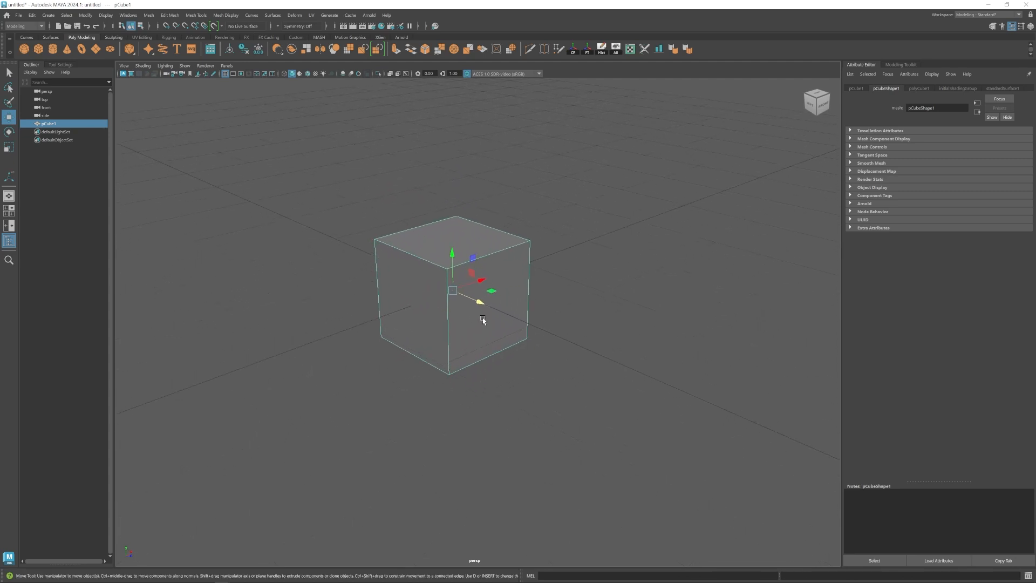
- Bevel one top edge of the cube with a fraction of 0.286 and 3 segments
click(148, 15)
mouse_move(168, 16)
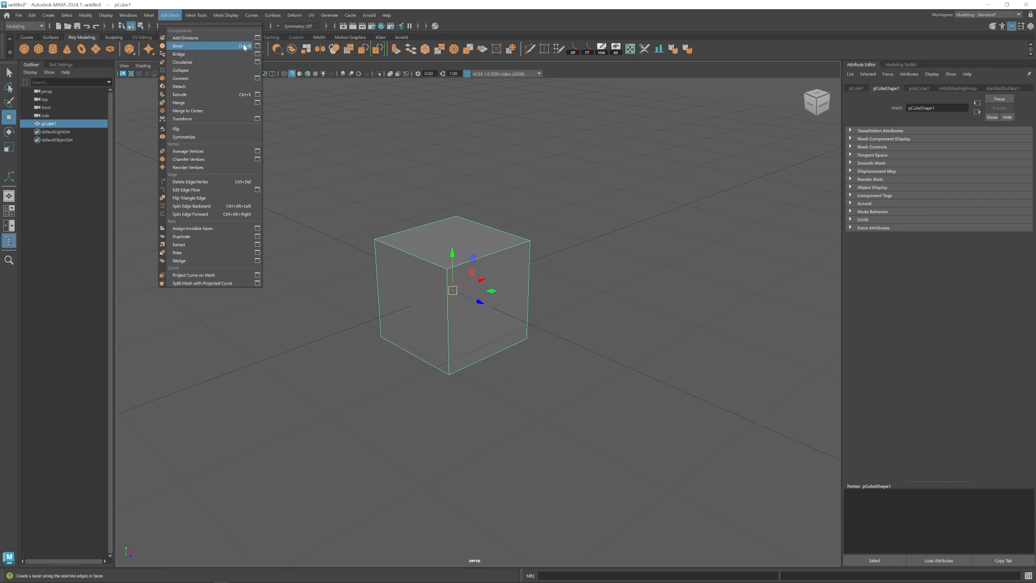
alt+drag(459, 284, 478, 300)
right_drag(470, 262, 471, 226)
alt+drag(500, 244, 477, 253)
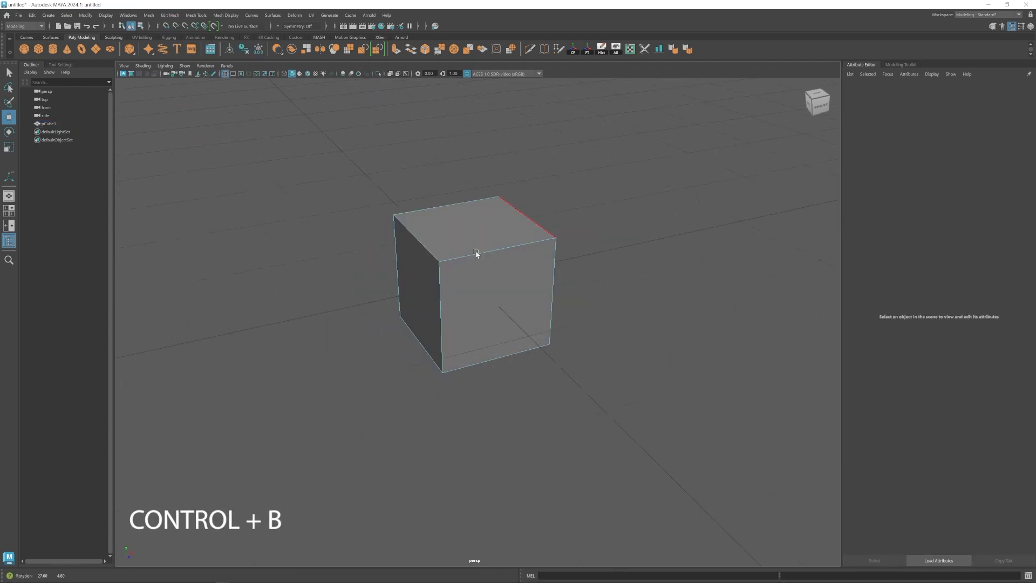
drag(647, 151, 298, 424)
alt+drag(384, 412, 415, 409)
click(503, 244)
alt+drag(445, 295, 754, 306)
key(ctrl+b)
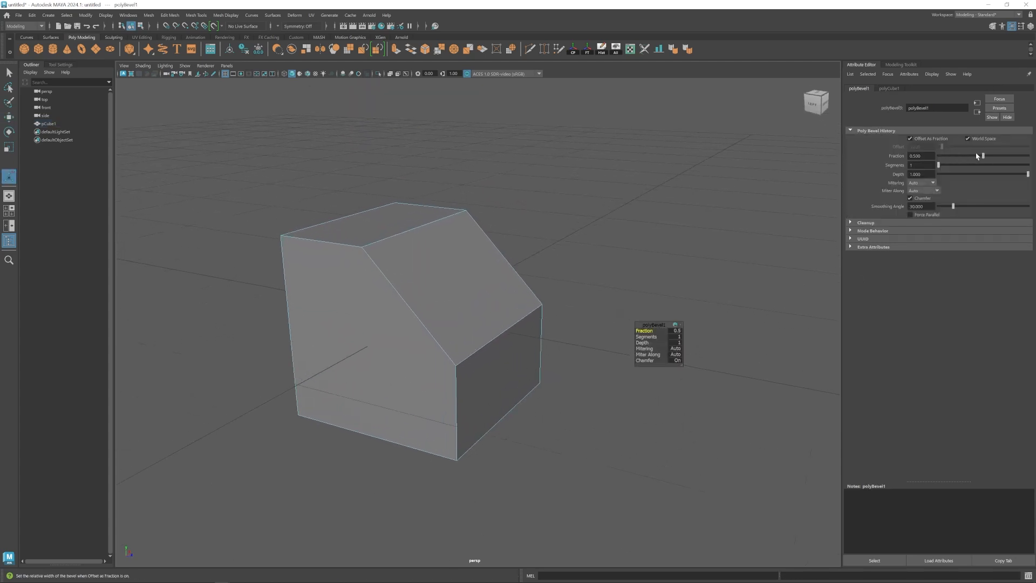
drag(984, 157, 954, 165)
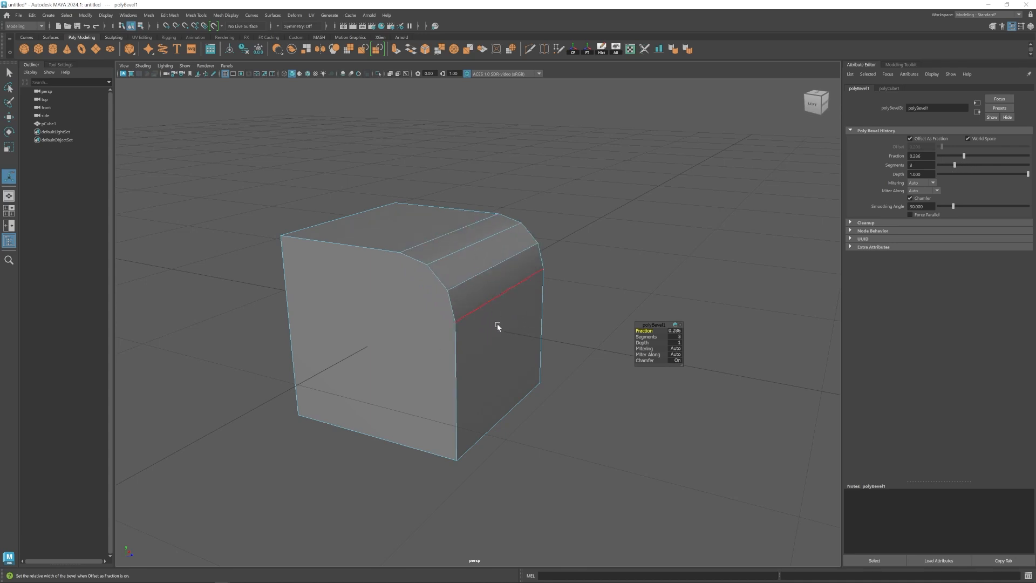
- Leave the bevel tool and undo the single-edge bevel
scroll(492, 295, down, 5)
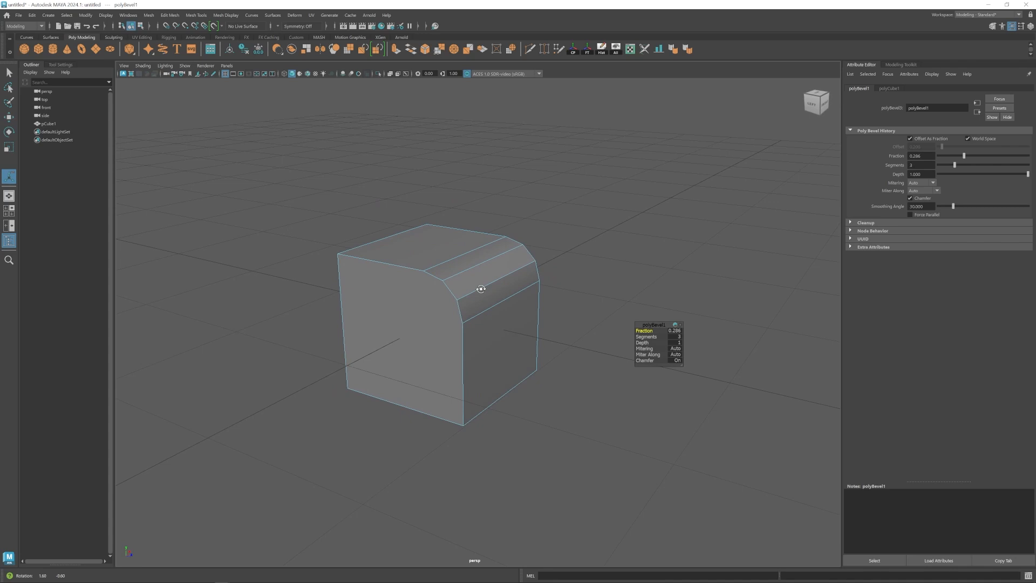
click(572, 219)
key(w)
click(471, 280)
key(ctrl+z)
key(ctrl+z)
key(ctrl+z)
key(ctrl+z)
key(ctrl+z)
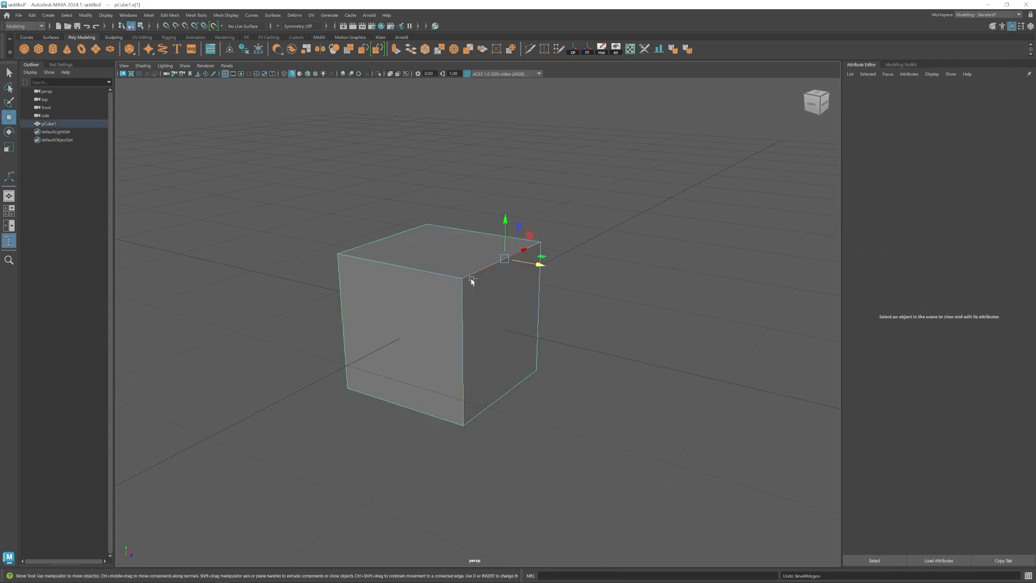
- Bevel all edges of the cube with 2 segments and a fraction of about 0.07
right_drag(470, 280, 307, 416)
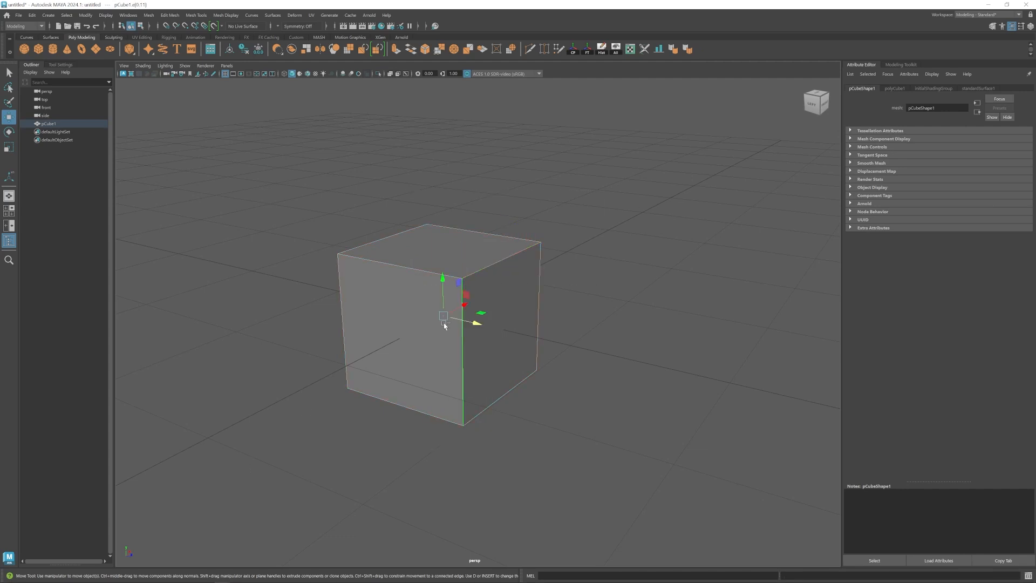
key(ctrl+b)
mouse_move(943, 164)
mouse_down()
mouse_move(973, 157)
mouse_move(944, 157)
mouse_up()
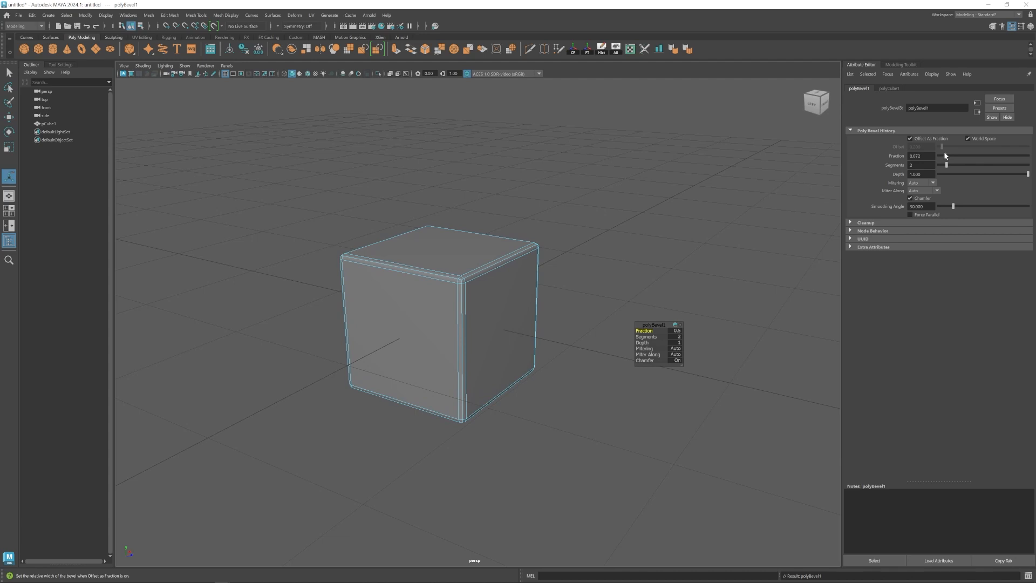
click(594, 326)
key(w)
- Delete the bevelled cube from the scene
alt+drag(594, 326, 450, 380)
click(480, 328)
key(Delete)
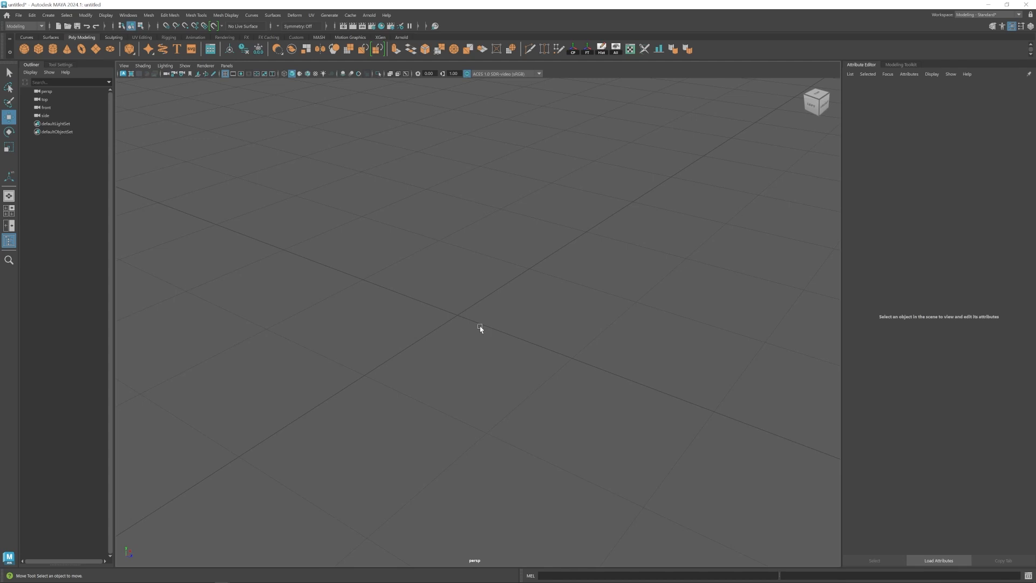
- Create a polygon cylinder at the centre of the grid
alt+drag(505, 341, 376, 345)
click(52, 51)
alt+right_drag(530, 308, 557, 337)
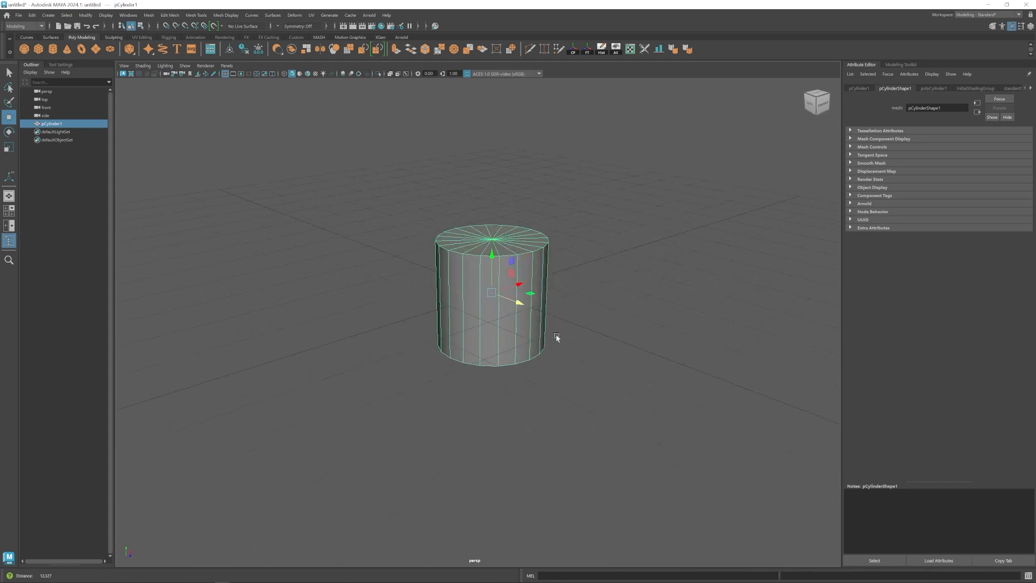
- Delete all side faces of the cylinder, keeping only its top and bottom caps
alt+drag(493, 303, 496, 289)
key(F11)
drag(404, 281, 606, 293)
key(Delete)
alt+drag(484, 310, 541, 359)
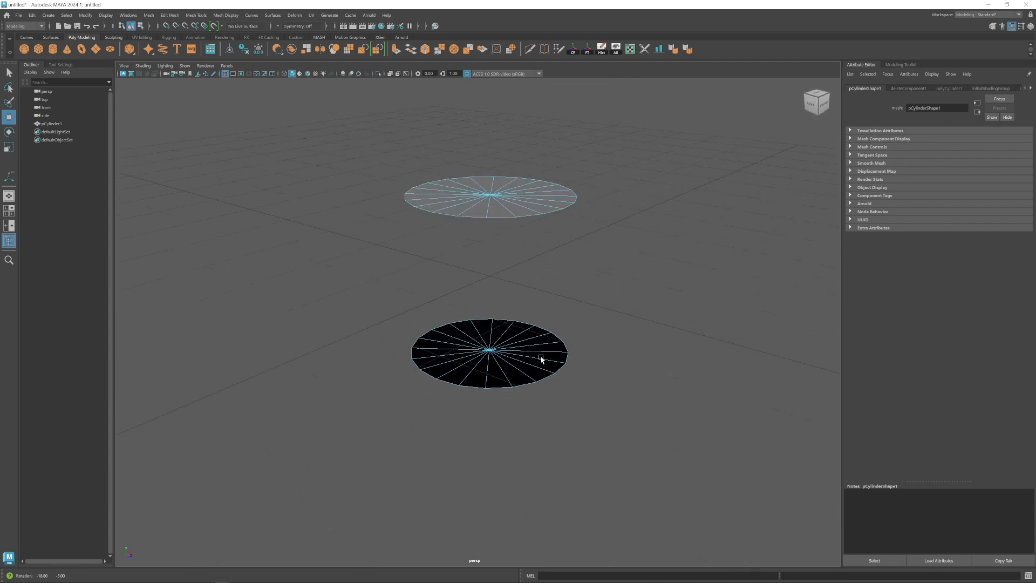
alt+right_drag(479, 300, 456, 286)
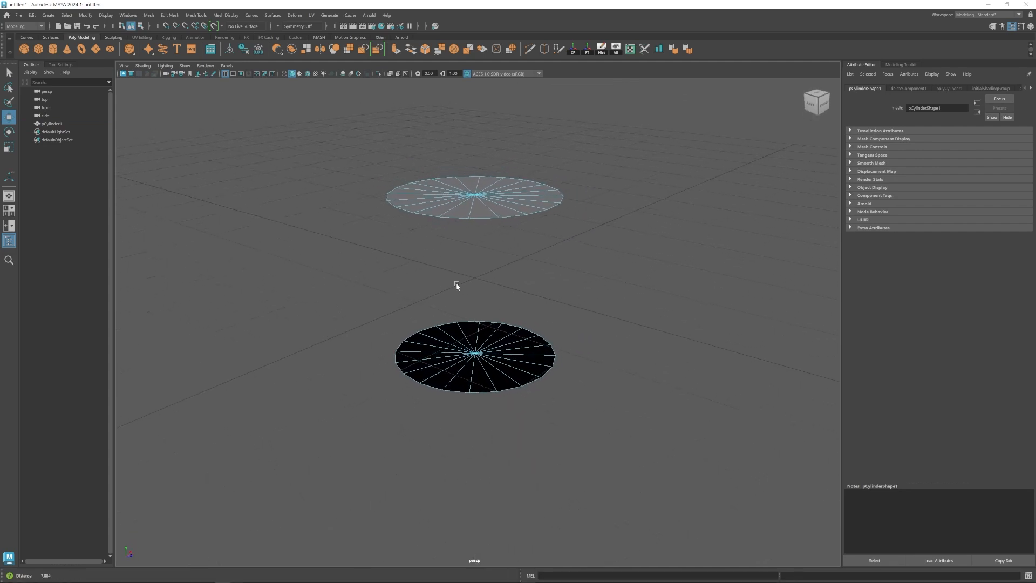
- Bridge the border edges of the top and bottom caps to rebuild the cylinder's side wall
double_click(452, 218)
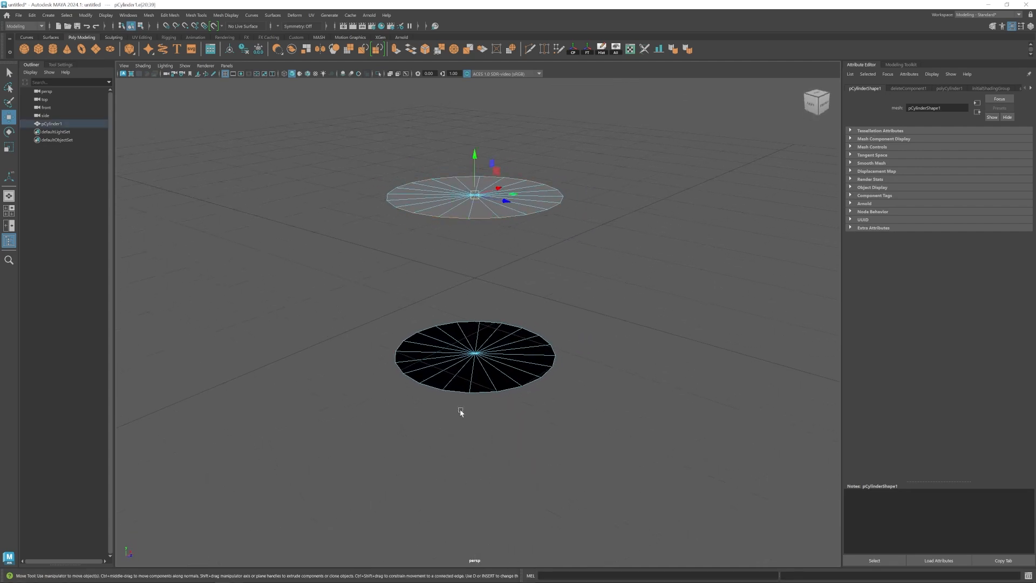
shift+double_click(461, 391)
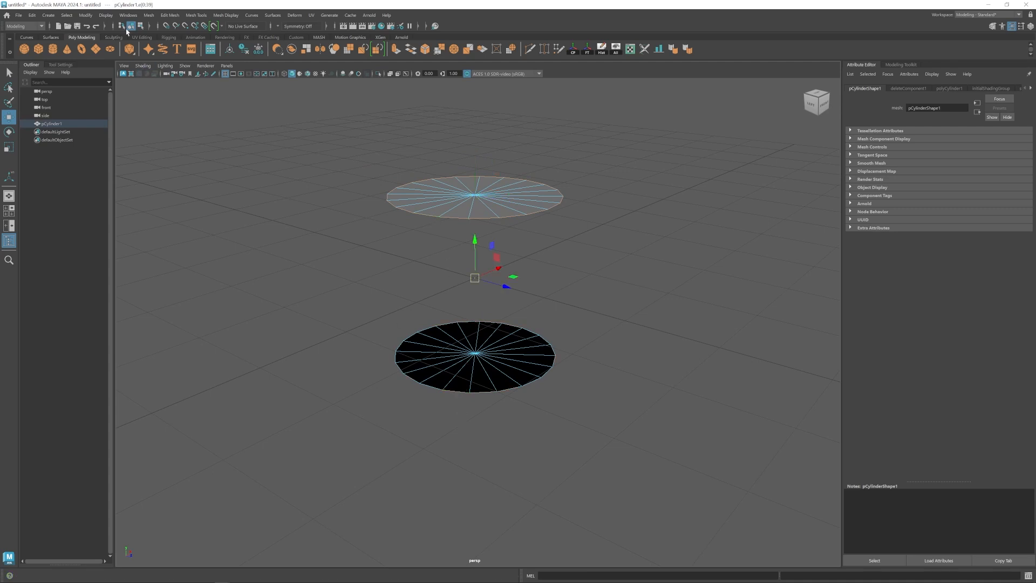
click(167, 15)
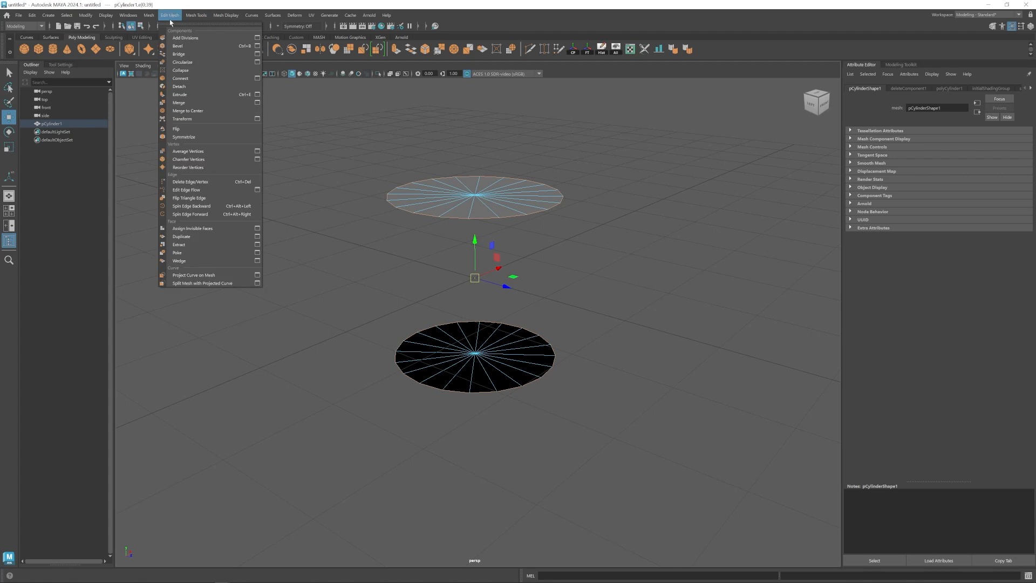
click(200, 55)
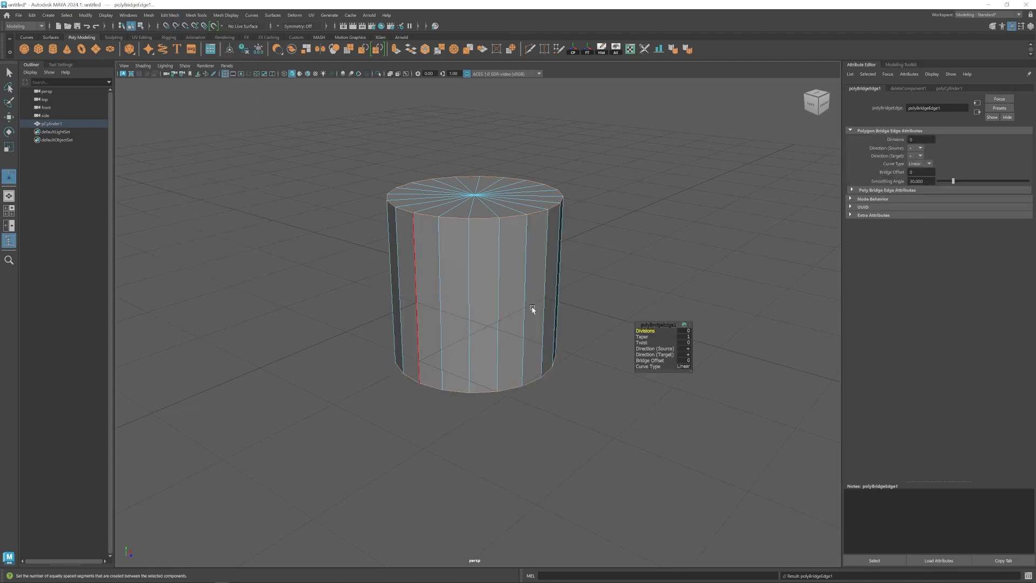
key(w)
click(585, 234)
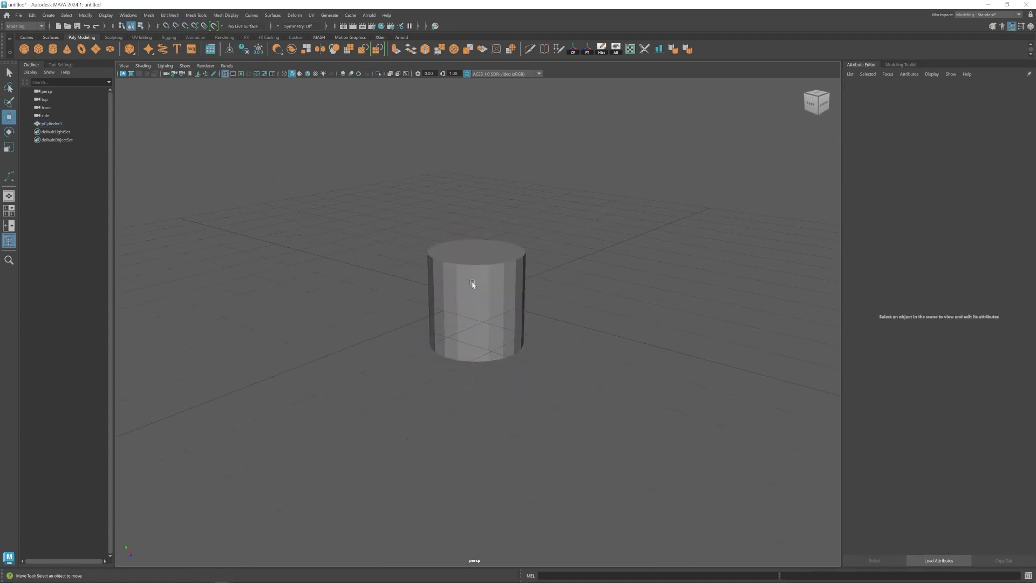
- Duplicate the cylinder and move the copy straight up, leaving a gap above the original
click(472, 285)
alt+middle_drag(534, 314, 529, 336)
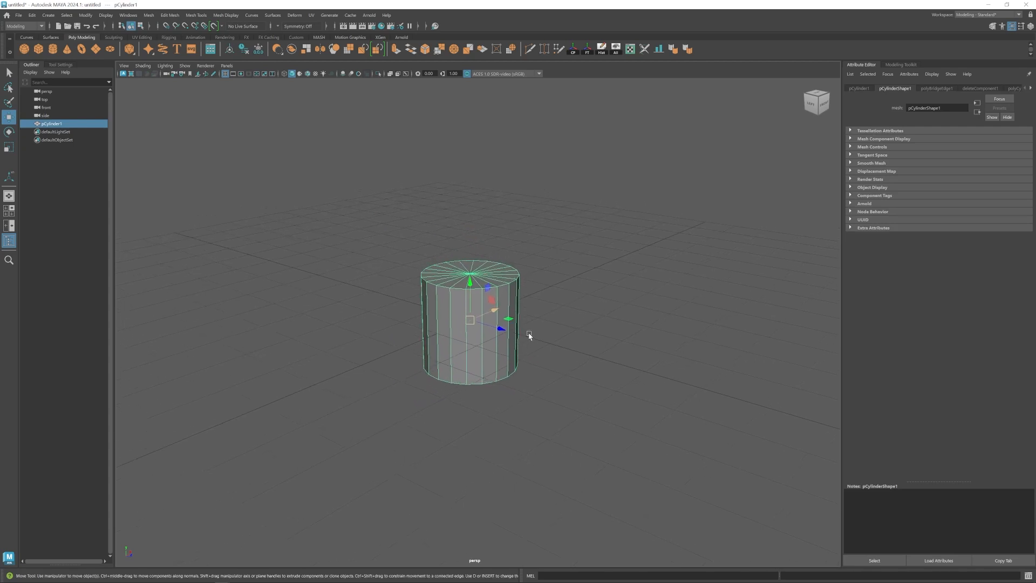
key(ctrl+d)
drag(470, 285, 470, 96)
alt+middle_drag(467, 284, 464, 334)
alt+drag(464, 334, 462, 300)
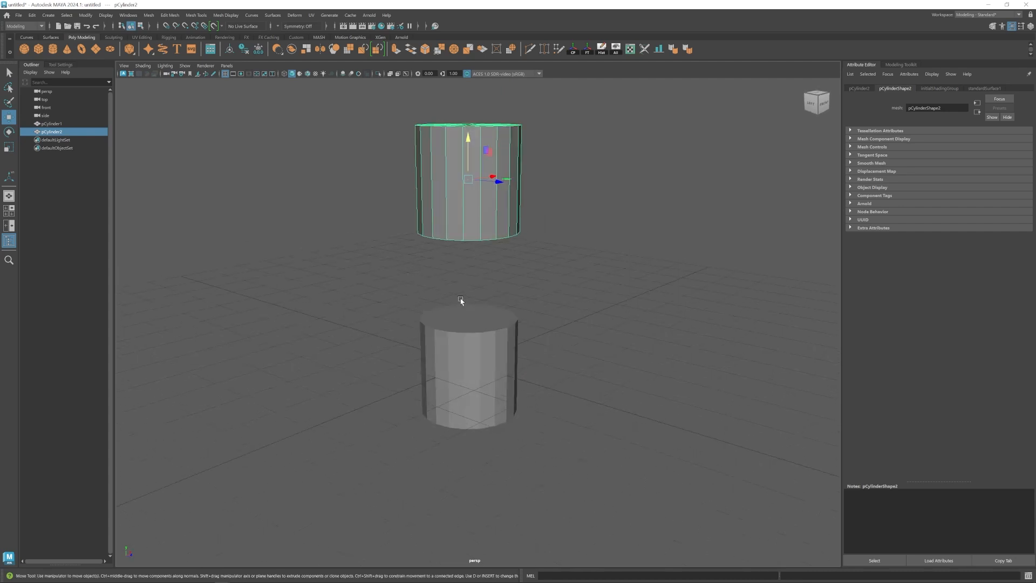
- Combine the upper and lower cylinders into a single mesh
shift+click(473, 354)
click(146, 16)
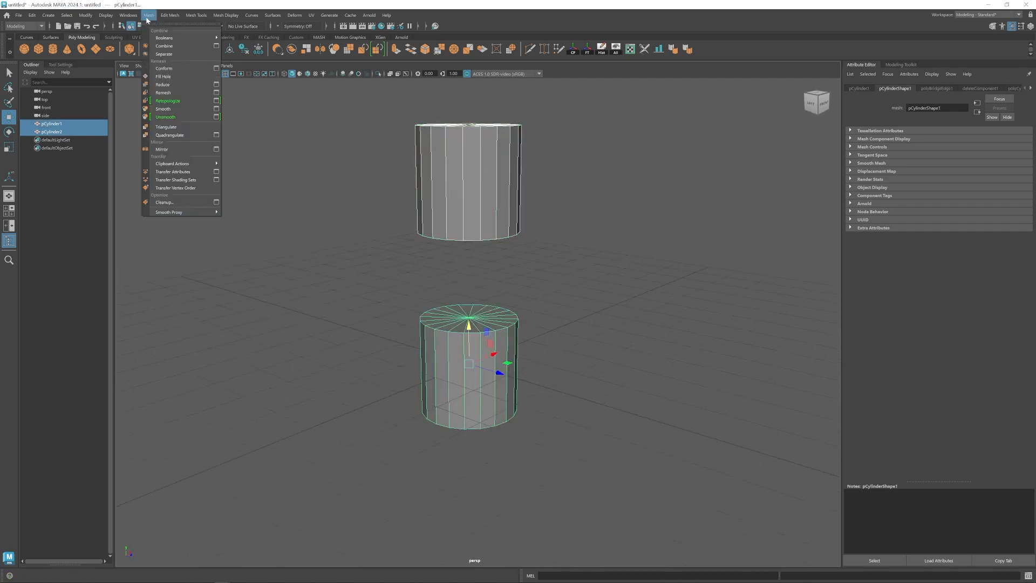
click(171, 46)
- Delete the facing caps of the two cylinders and bridge the open borders into one tall cylinder
right_click(617, 214)
click(615, 224)
drag(597, 196, 309, 362)
ctrl+drag(308, 368, 614, 420)
ctrl+drag(609, 177, 205, 179)
mouse_move(376, 259)
alt+mouse_down()
mouse_move(377, 216)
mouse_move(380, 258)
alt+mouse_up()
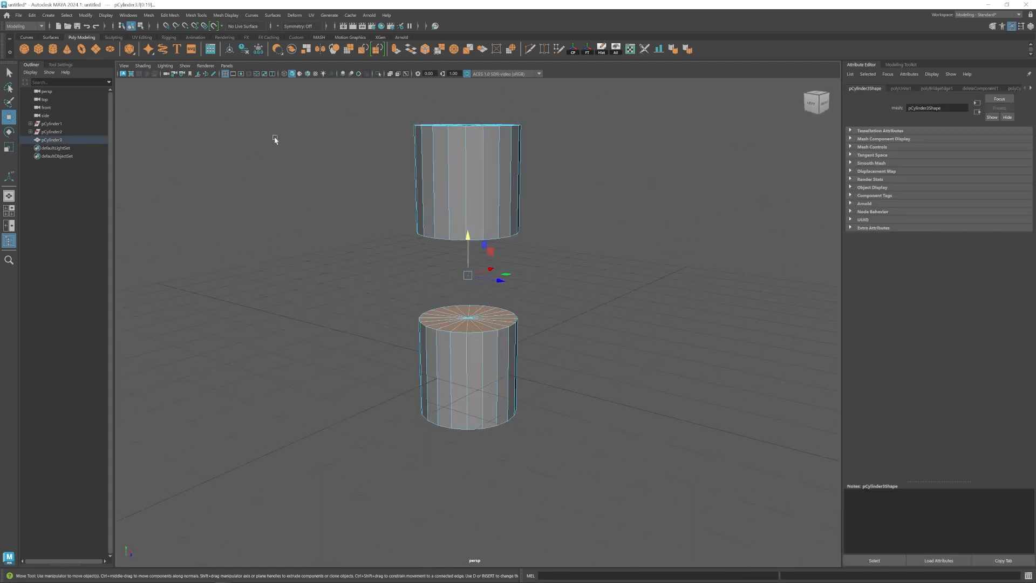
click(170, 15)
click(178, 50)
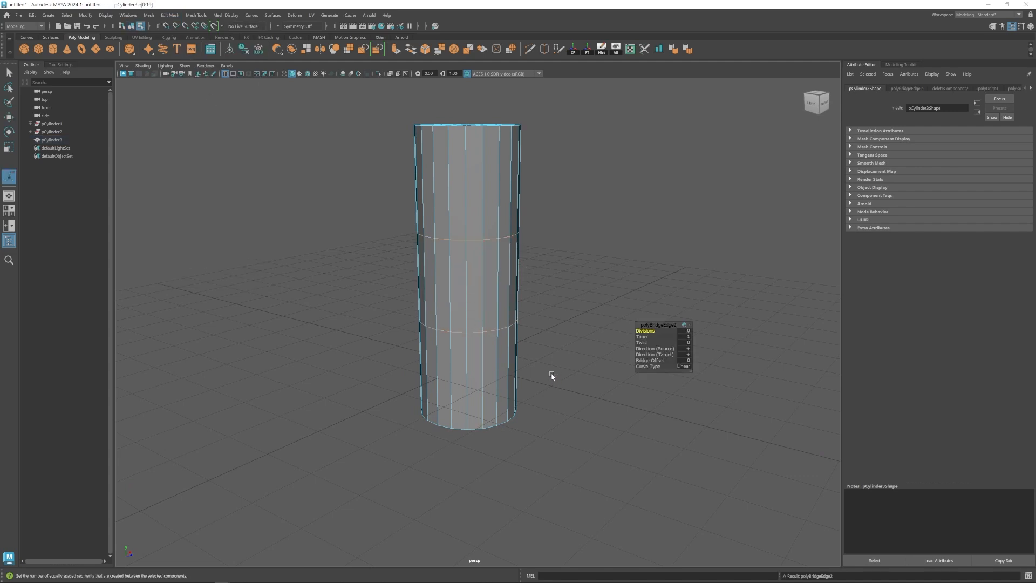
key(w)
right_drag(556, 238, 584, 215)
click(584, 222)
- Create a polygon cube and move it beside the upper part of the tall cylinder
mouse_move(577, 334)
alt+right_down()
mouse_move(500, 354)
mouse_move(582, 333)
alt+right_up()
alt+middle_drag(582, 332, 527, 361)
click(38, 50)
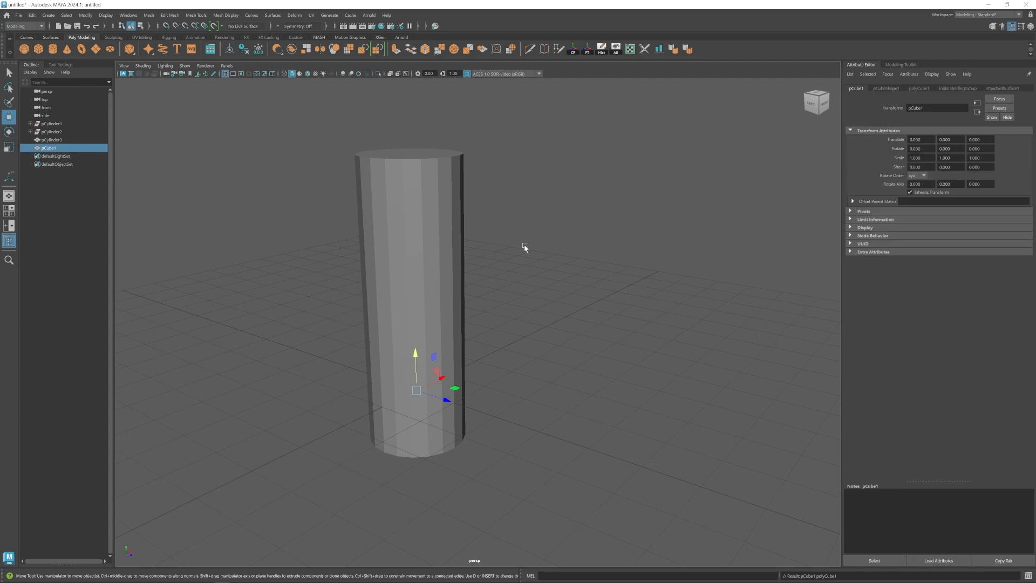
drag(435, 358, 527, 166)
alt+drag(528, 166, 479, 208)
- Thin the cube by scaling it along Z to about 0.34
click(474, 237)
alt+drag(492, 301, 572, 302)
click(602, 203)
key(r)
drag(611, 207, 591, 196)
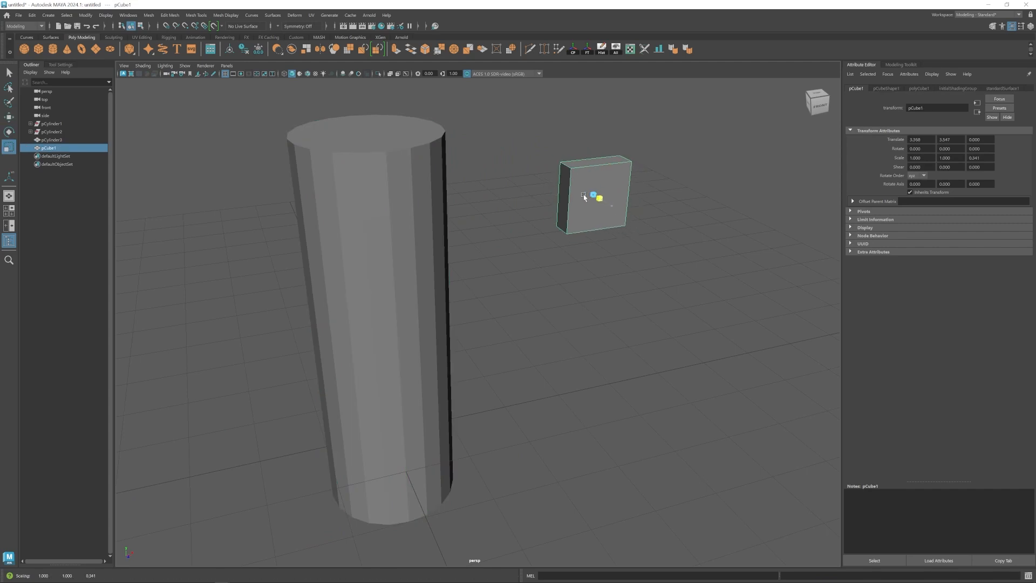
- Combine the thin cube and the tall cylinder into a single mesh
alt+drag(588, 243, 545, 222)
shift+click(404, 233)
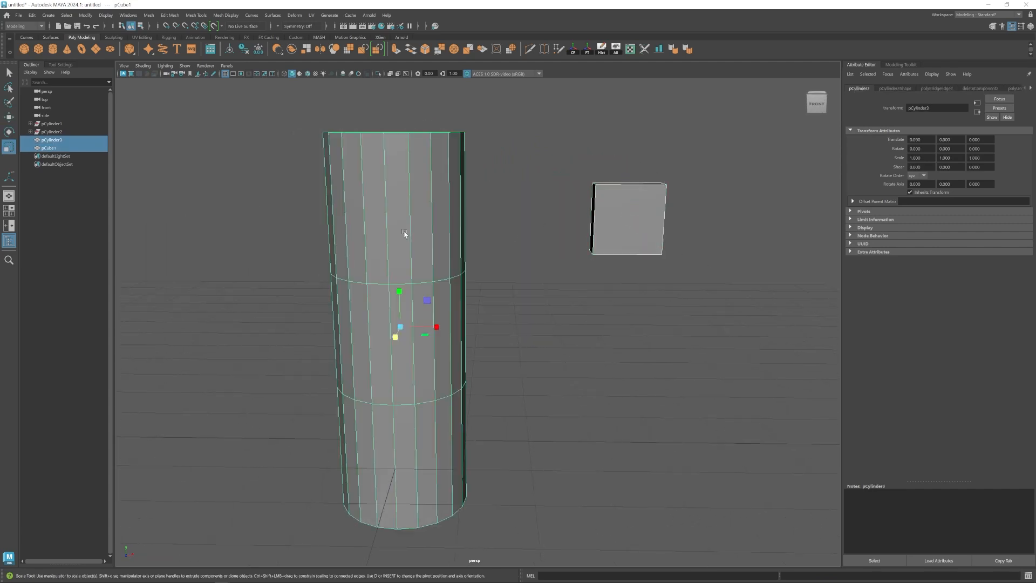
click(166, 15)
click(162, 46)
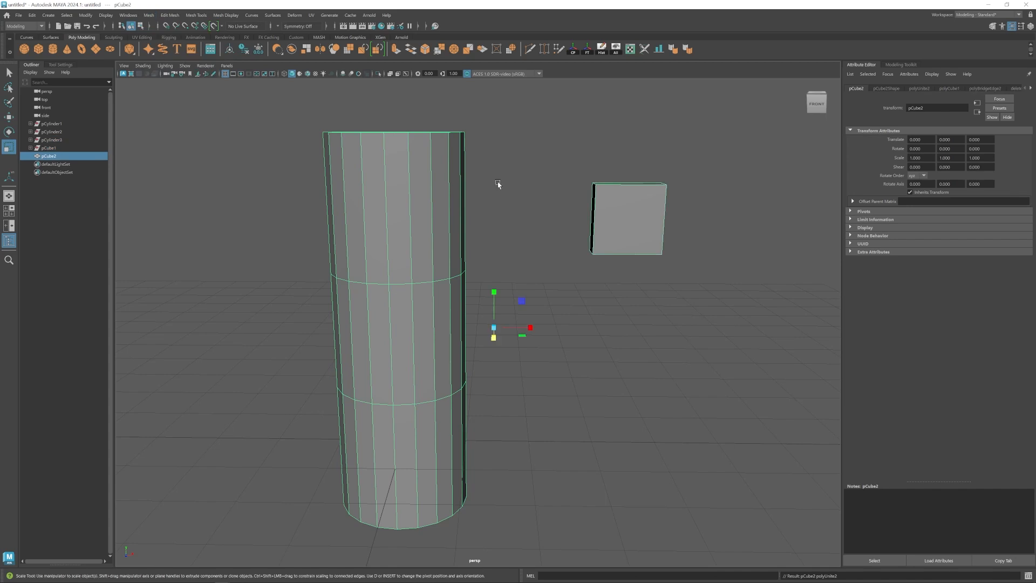
- Delete the cube's face towards the cylinder and the facing side face in the cylinder's middle section
right_drag(572, 183, 573, 189)
click(594, 201)
alt+drag(594, 207, 541, 247)
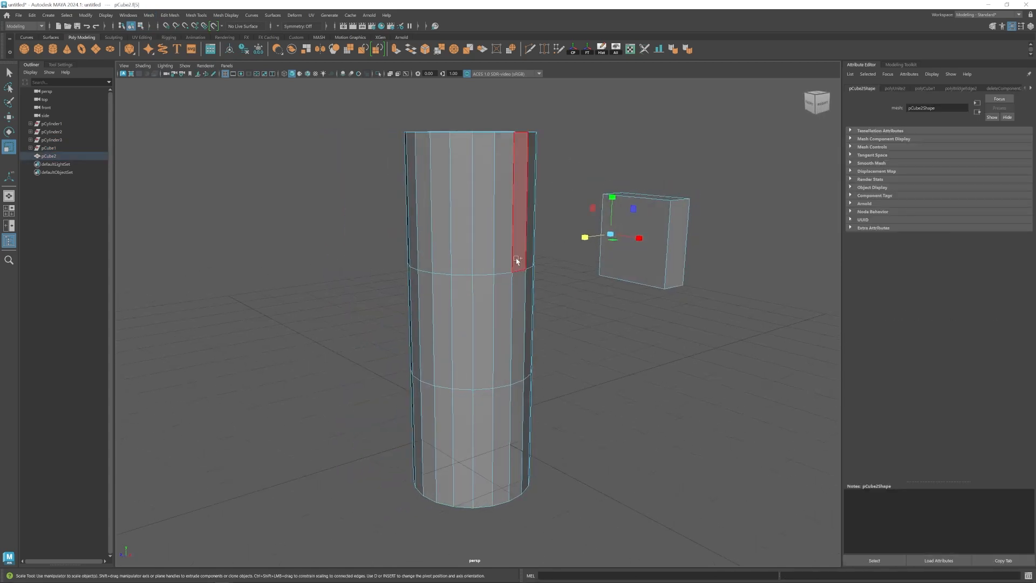
alt+drag(521, 305, 444, 264)
key(Delete)
key(w)
- Insert a horizontal edge loop around the thin cube with the Multi-Cut tool
right_drag(443, 263, 446, 246)
double_click(503, 313)
alt+drag(502, 314, 524, 333)
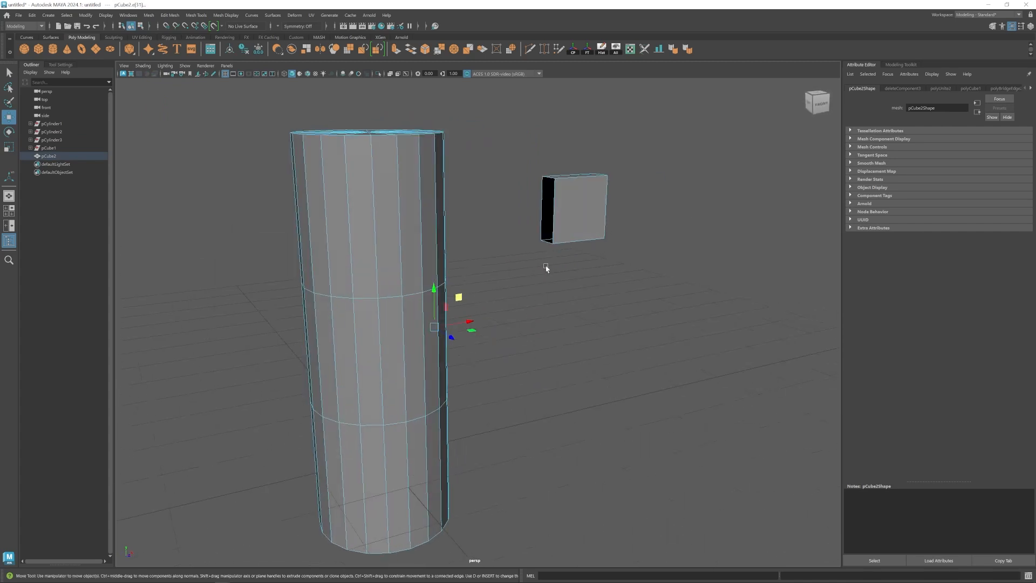
shift+double_click(554, 201)
click(530, 49)
ctrl+click(606, 201)
key(w)
- Try to bridge the cut cube's open border to the hole in the cylinder's side
double_click(553, 213)
alt+drag(605, 255, 546, 249)
shift+double_click(488, 309)
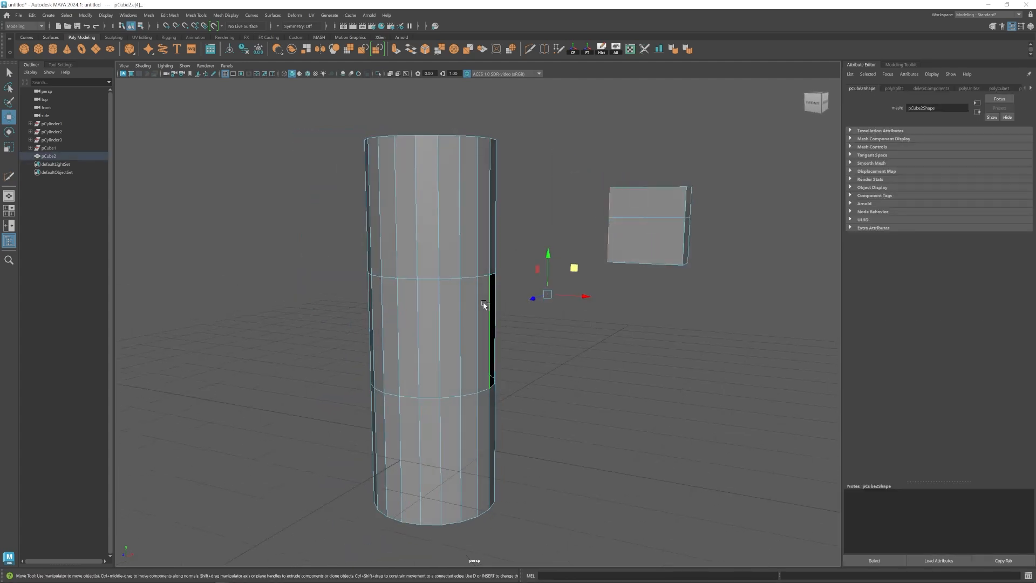
alt+drag(489, 309, 488, 329)
click(170, 15)
click(179, 54)
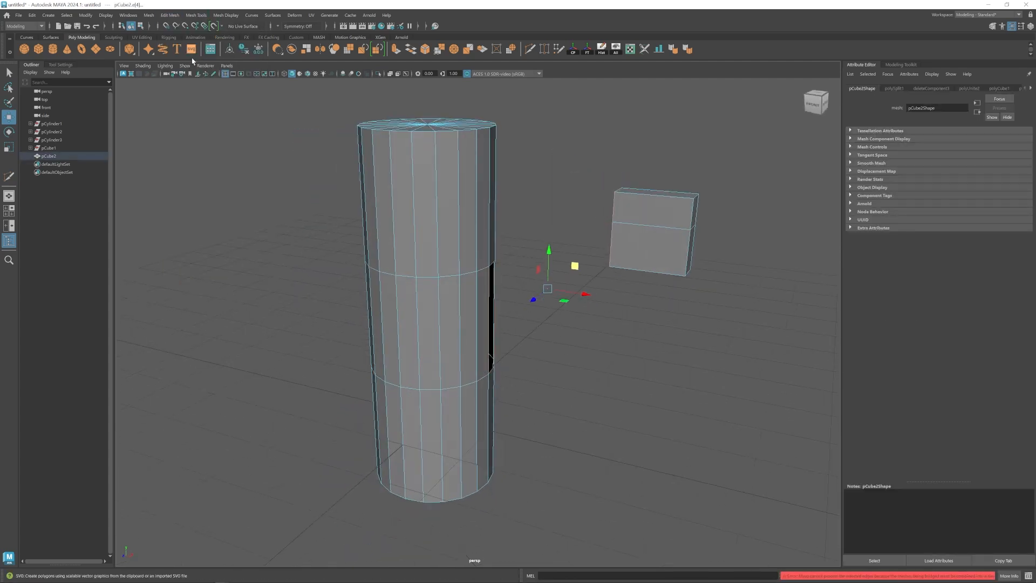
- Delete the cube's inserted edge loop and bridge its open border to the hole in the cylinder
alt+drag(547, 315, 582, 211)
double_click(582, 210)
key(Delete)
alt+drag(582, 236, 418, 340)
shift+click(500, 301)
click(170, 15)
click(178, 54)
click(662, 219)
alt+drag(662, 220, 437, 321)
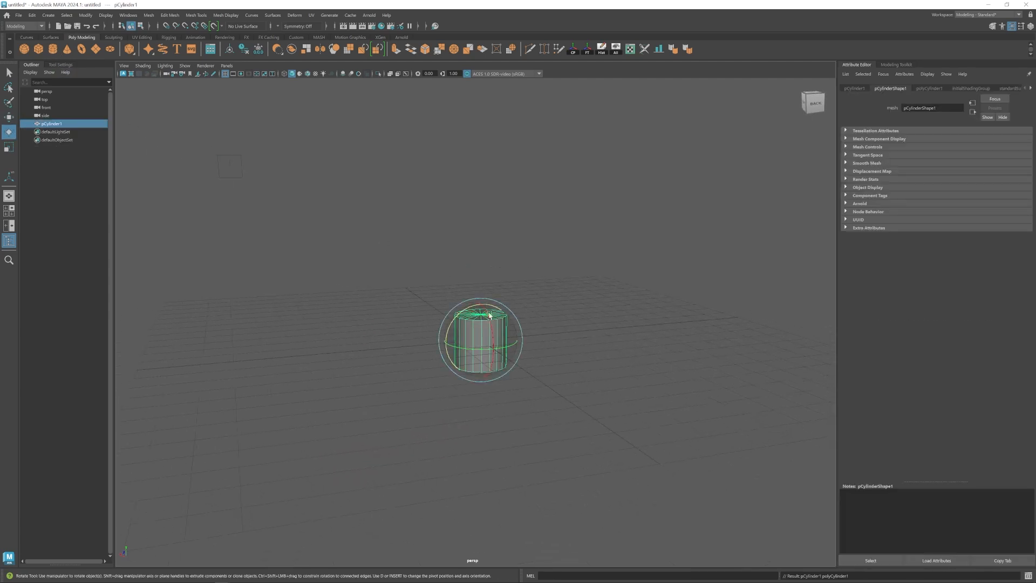
- Stretch the new cylinder to about 1.8 times its height and rotate a duplicate of it to lie horizontally
key(w)
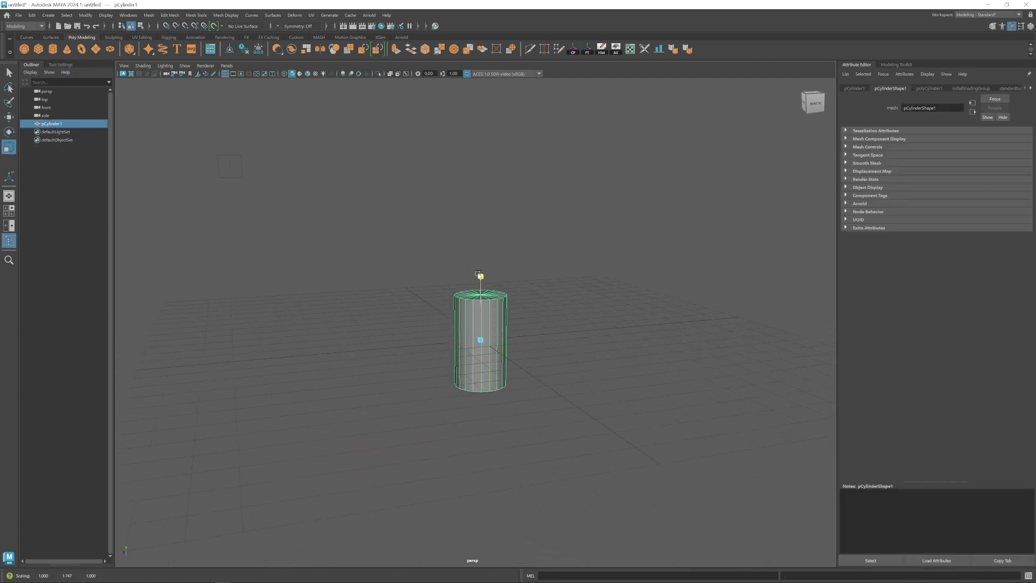
key(e)
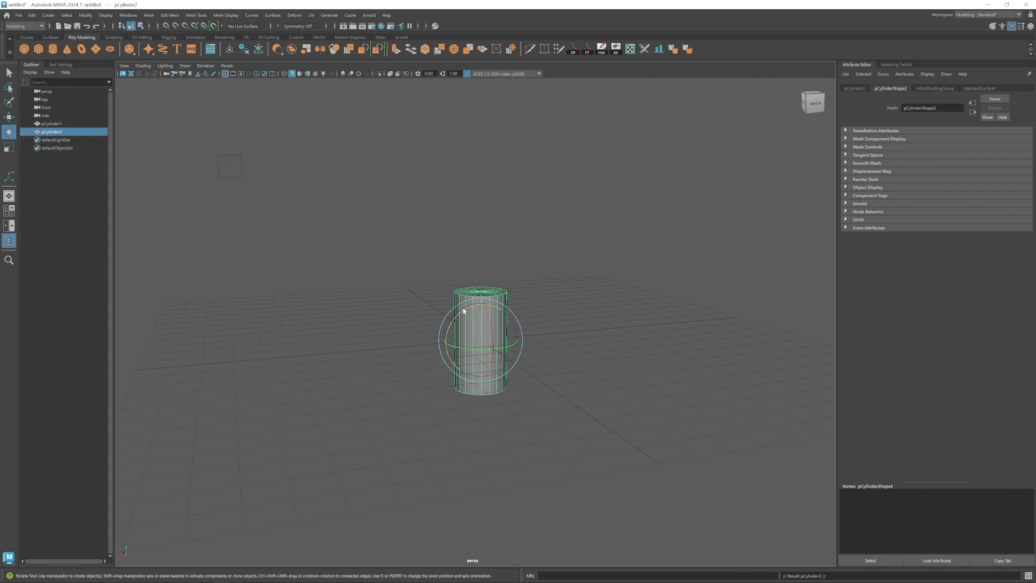
drag(463, 309, 492, 293)
key(w)
alt+drag(488, 337, 543, 370)
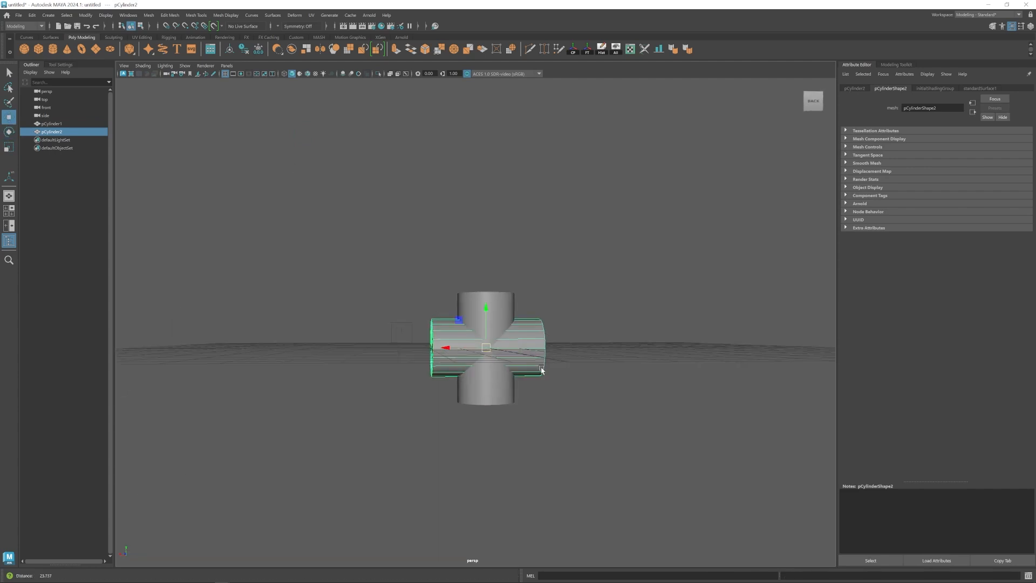
- Move the horizontal cylinder up and sideways, clear of the vertical one
scroll(543, 370, up, 1)
drag(460, 323, 566, 178)
alt+drag(551, 235, 535, 257)
drag(568, 180, 603, 163)
alt+drag(519, 297, 510, 313)
drag(613, 162, 609, 160)
alt+drag(524, 305, 532, 286)
- Combine the vertical and horizontal cylinders into a single mesh
shift+click(505, 306)
alt+drag(462, 216, 458, 240)
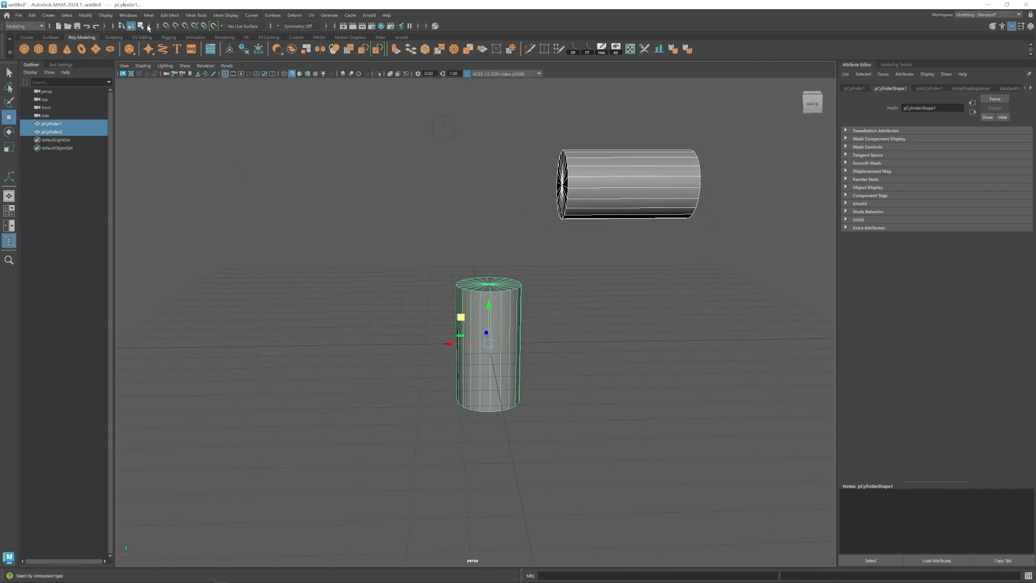
click(148, 15)
click(172, 54)
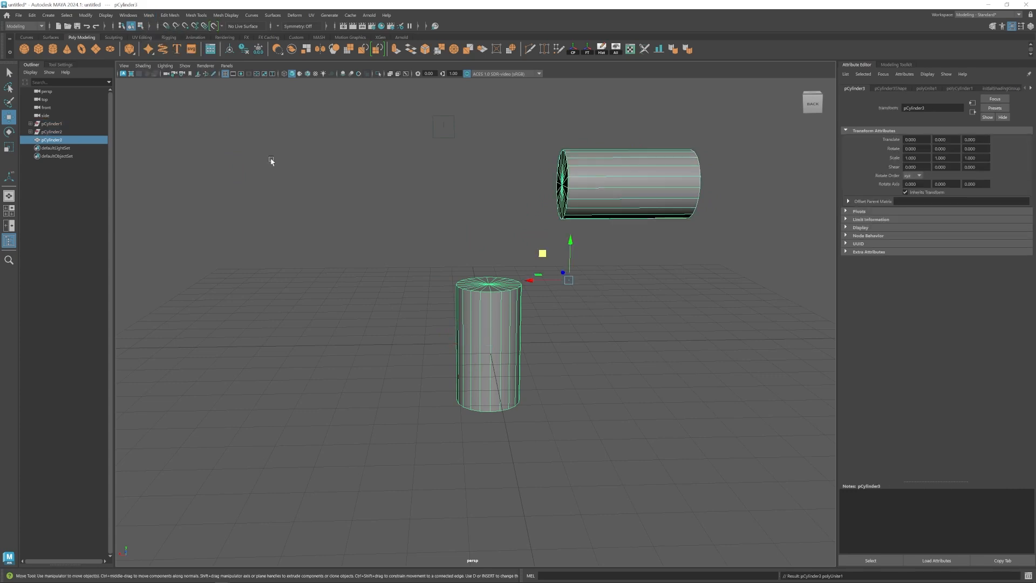
- Delete the vertical cylinder's top cap and the horizontal cylinder's near end cap
right_click(456, 162)
drag(331, 88, 589, 319)
ctrl+drag(606, 342, 443, 395)
ctrl+drag(770, 122, 603, 283)
key(Delete)
- Bridge the two open borders with the Blend curve type and several divisions to form a rounded elbow
double_click(553, 186)
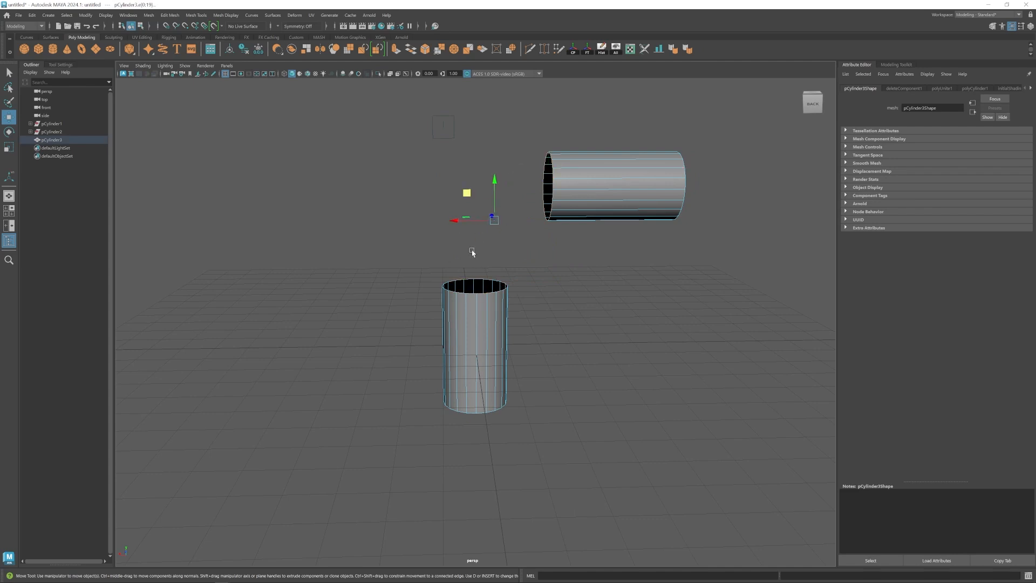
click(170, 15)
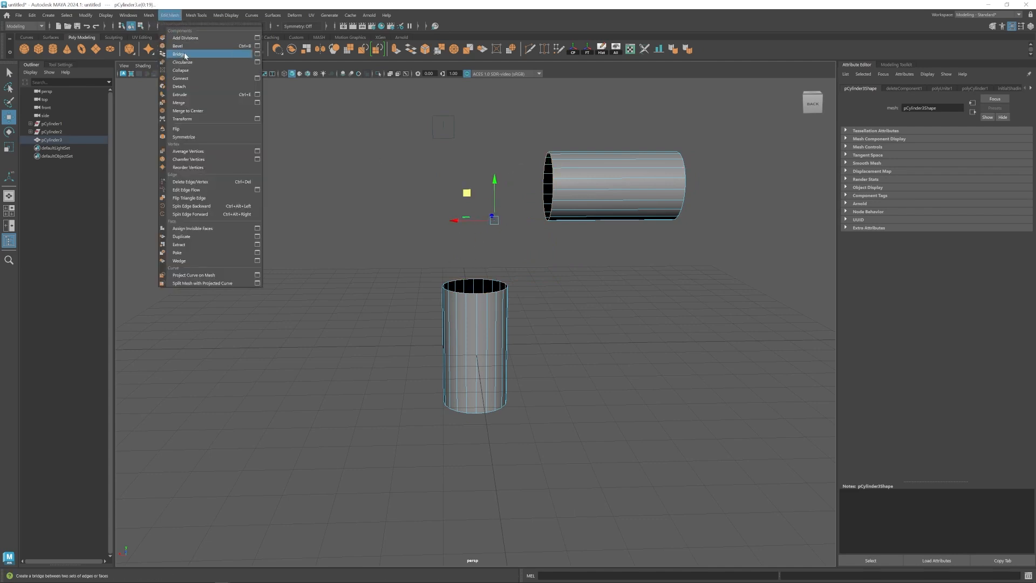
click(184, 55)
alt+drag(613, 352, 539, 323)
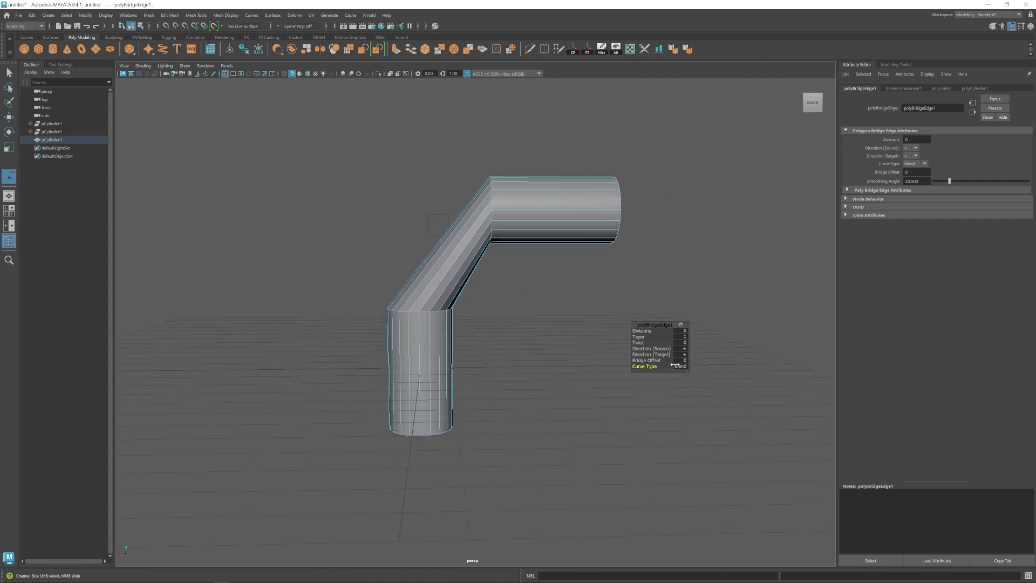
drag(642, 330, 659, 330)
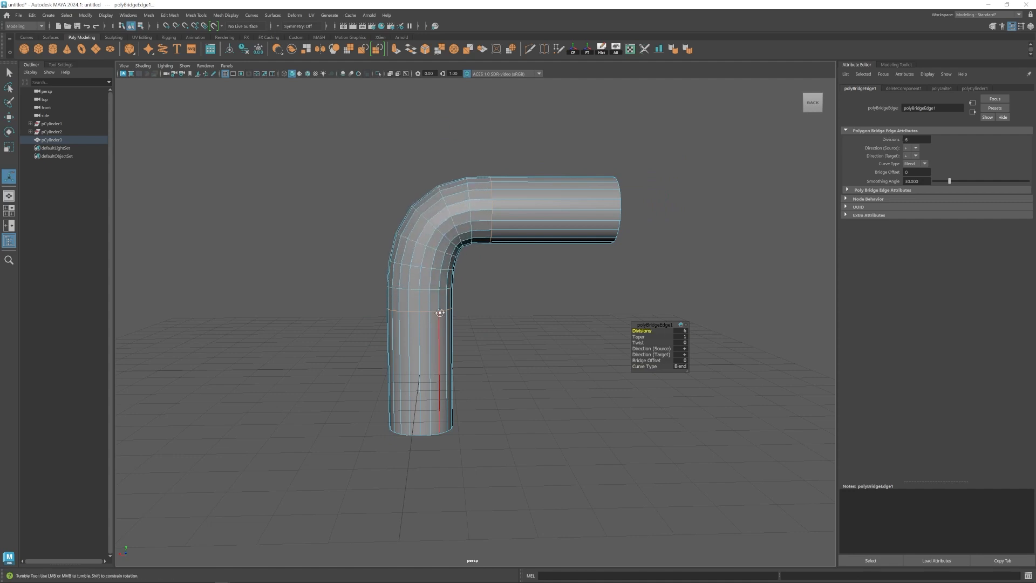
- Soften the edges of the whole elbow pipe
key(w)
right_drag(441, 272, 482, 243)
scroll(556, 303, down, 1)
scroll(555, 304, down, 2)
alt+drag(555, 303, 525, 342)
click(538, 326)
click(485, 251)
right_drag(485, 251, 485, 273)
drag(375, 201, 490, 341)
right_drag(457, 254, 458, 225)
drag(381, 197, 507, 333)
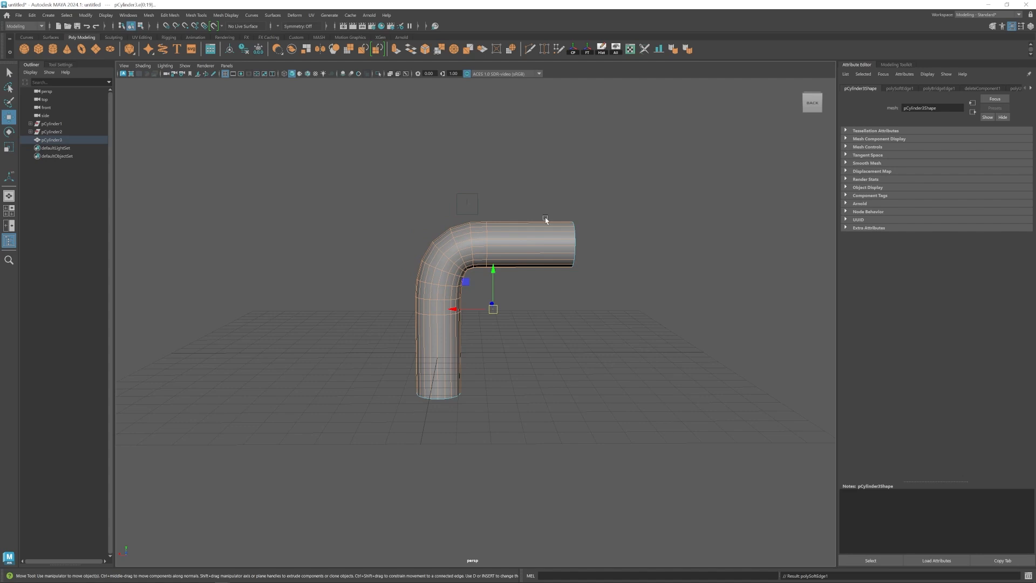
click(615, 175)
alt+drag(615, 176, 587, 261)
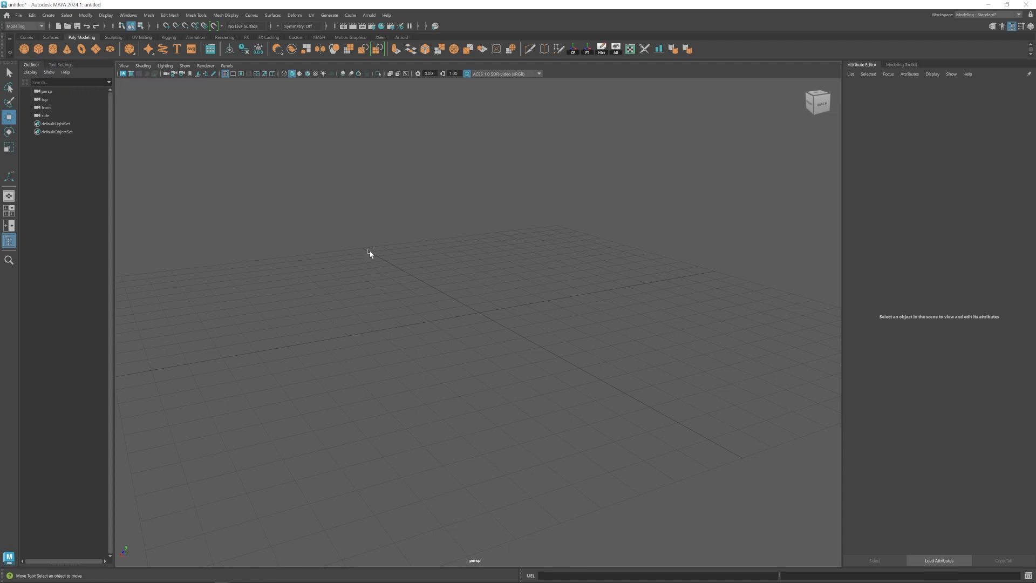
- Create a polygon cube and move a duplicate of it sideways along X, leaving a gap between them
alt+right_drag(502, 326, 562, 363)
alt+drag(562, 363, 522, 356)
key(ctrl+d)
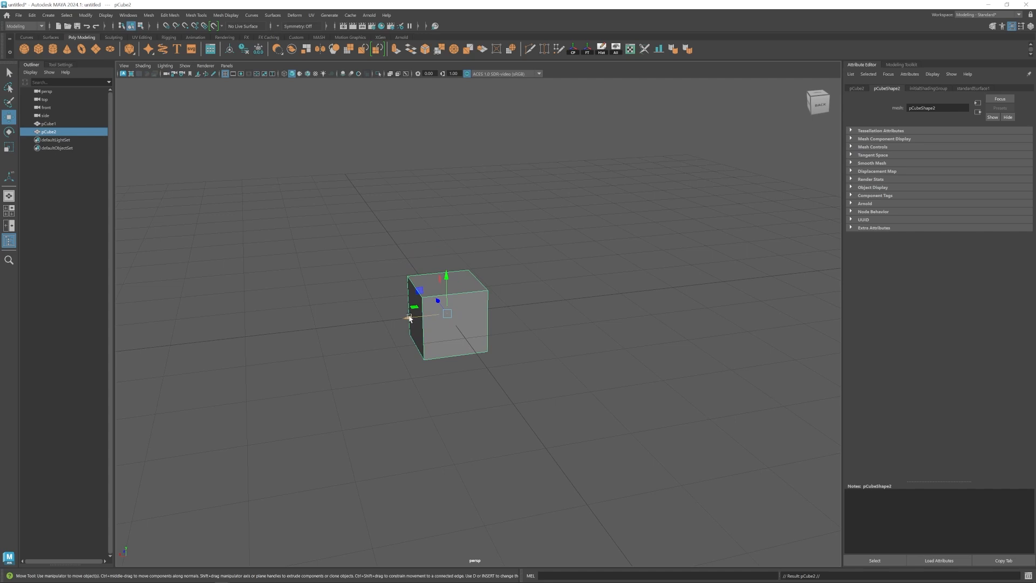
drag(410, 319, 551, 305)
- Combine the two cubes into a single mesh
shift+click(463, 315)
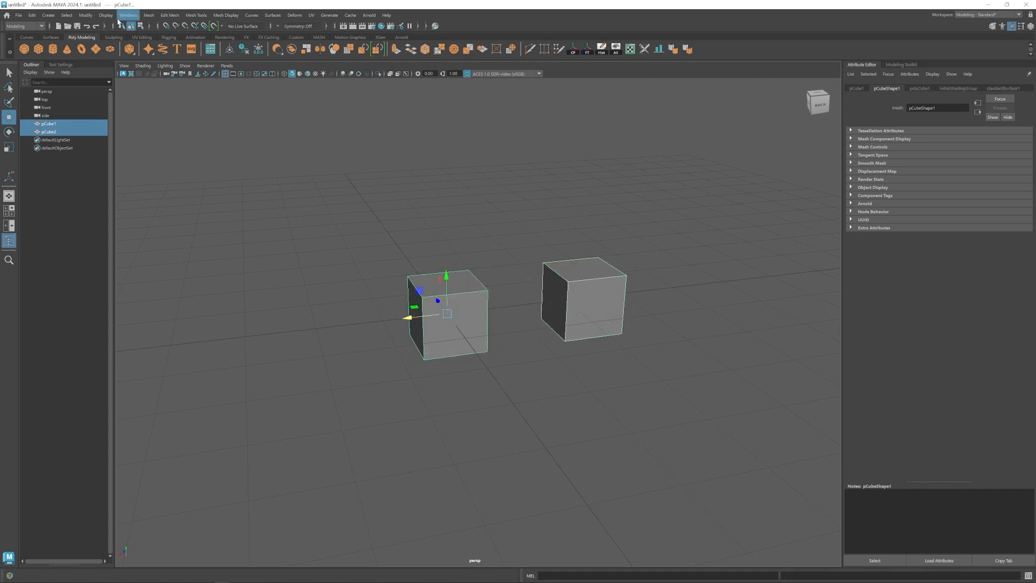
click(148, 16)
click(167, 46)
- Delete the two inner faces where the cubes face each other
right_drag(486, 196, 492, 213)
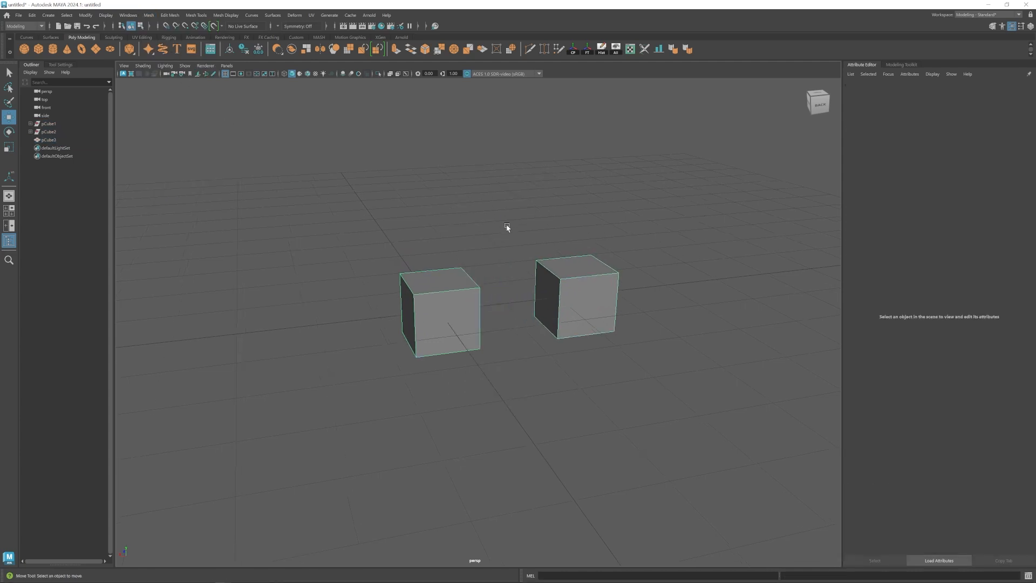
click(558, 298)
alt+drag(558, 298, 509, 313)
shift+click(502, 310)
key(Delete)
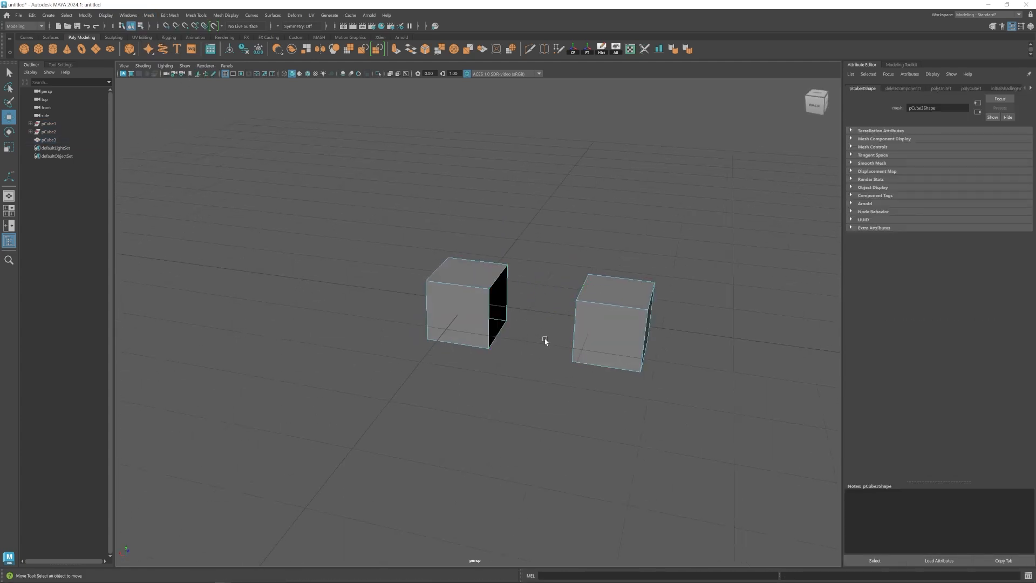
- Connect the facing top edges of the two cubes with a single Append to Polygon face, and undo it
alt+drag(545, 352, 575, 343)
right_drag(550, 327, 559, 318)
scroll(559, 317, up, 3)
click(171, 15)
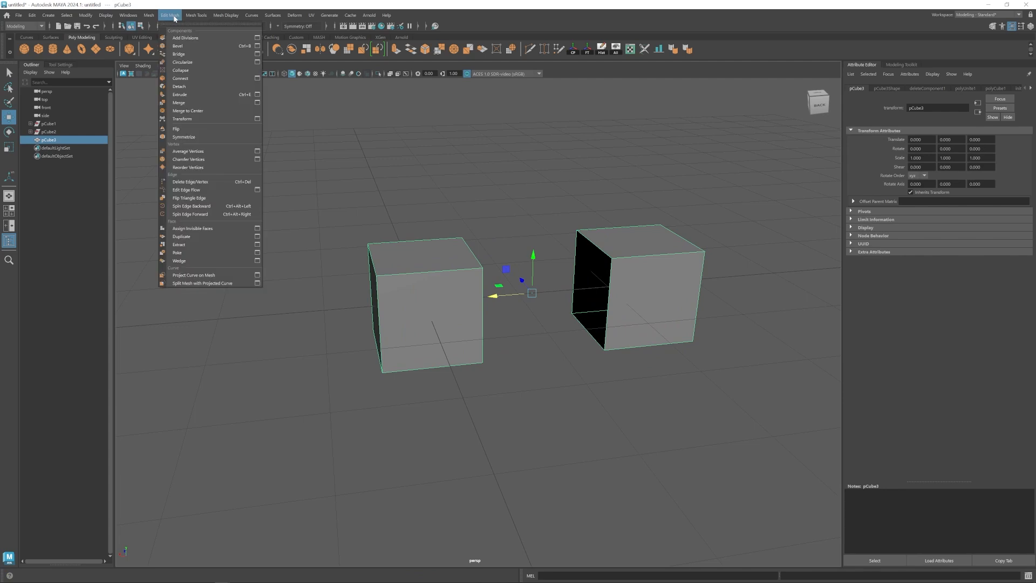
mouse_move(192, 18)
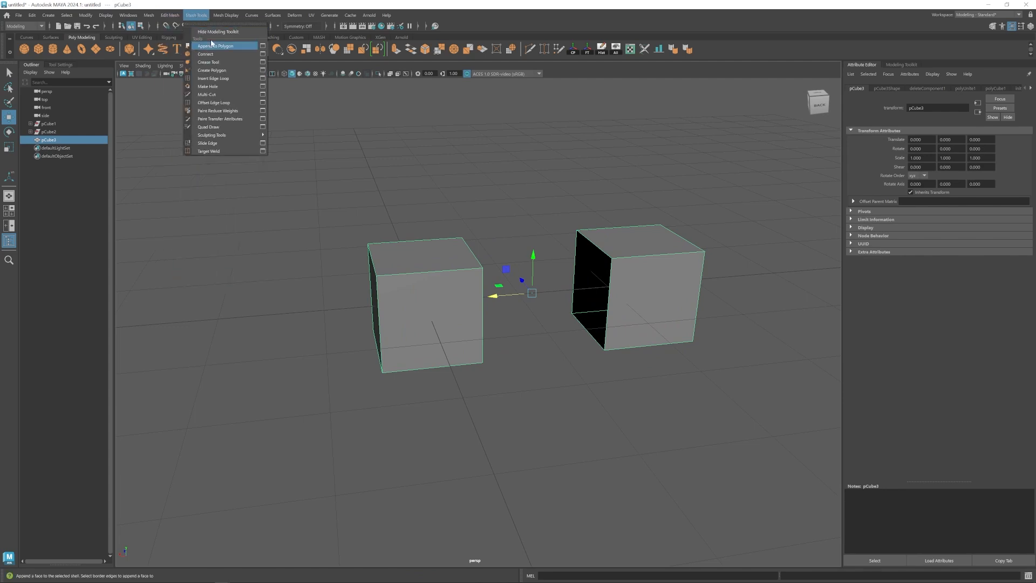
click(229, 48)
scroll(624, 296, up, 2)
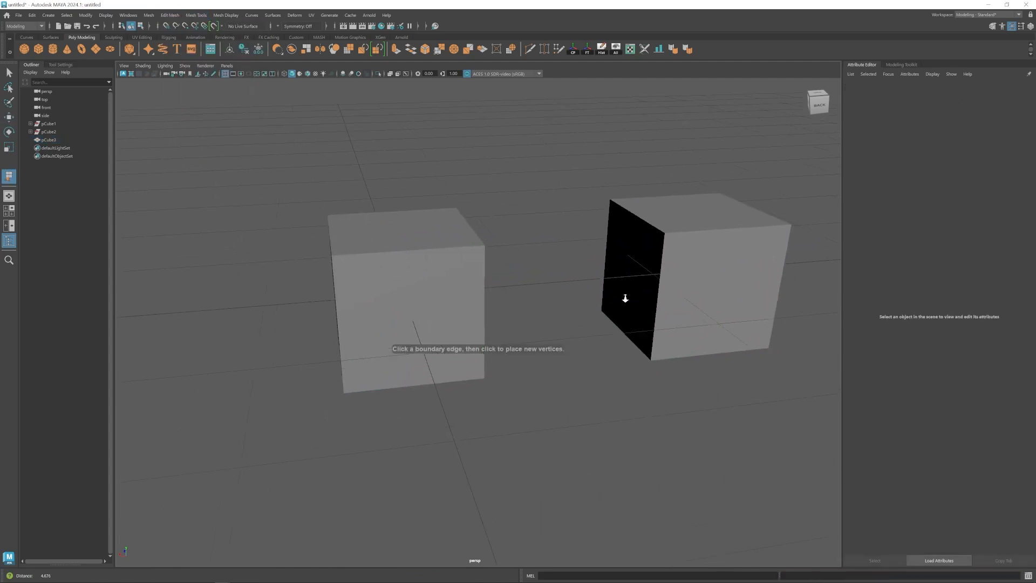
click(652, 214)
click(630, 215)
alt+middle_drag(651, 267, 595, 262)
scroll(596, 264, down, 2)
mouse_move(599, 265)
alt+mouse_down()
mouse_move(588, 278)
mouse_move(600, 284)
alt+mouse_up()
alt+drag(582, 338, 620, 236)
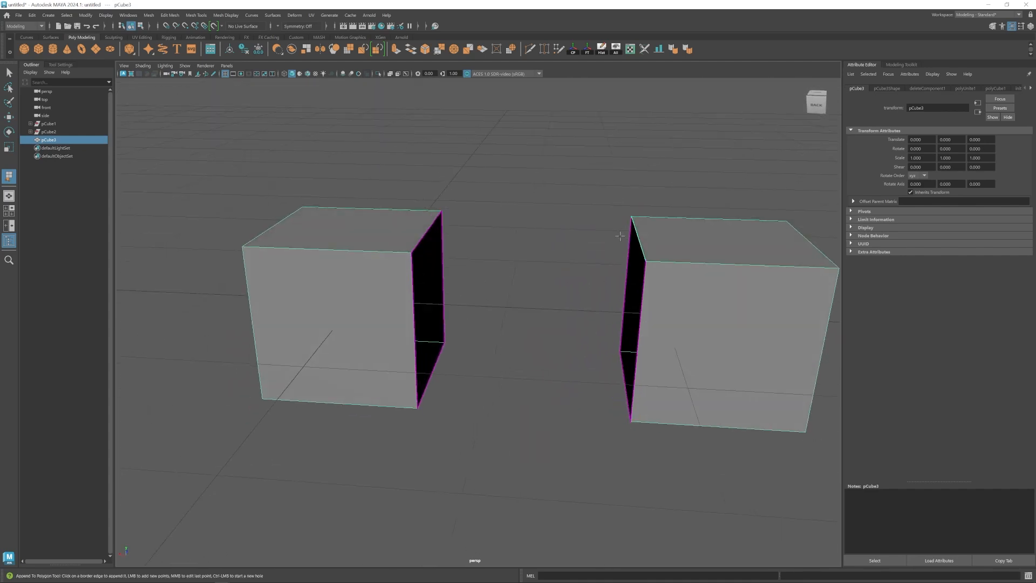
click(426, 236)
key(w)
right_drag(425, 242, 569, 167)
scroll(532, 227, down, 5)
alt+drag(493, 275, 518, 268)
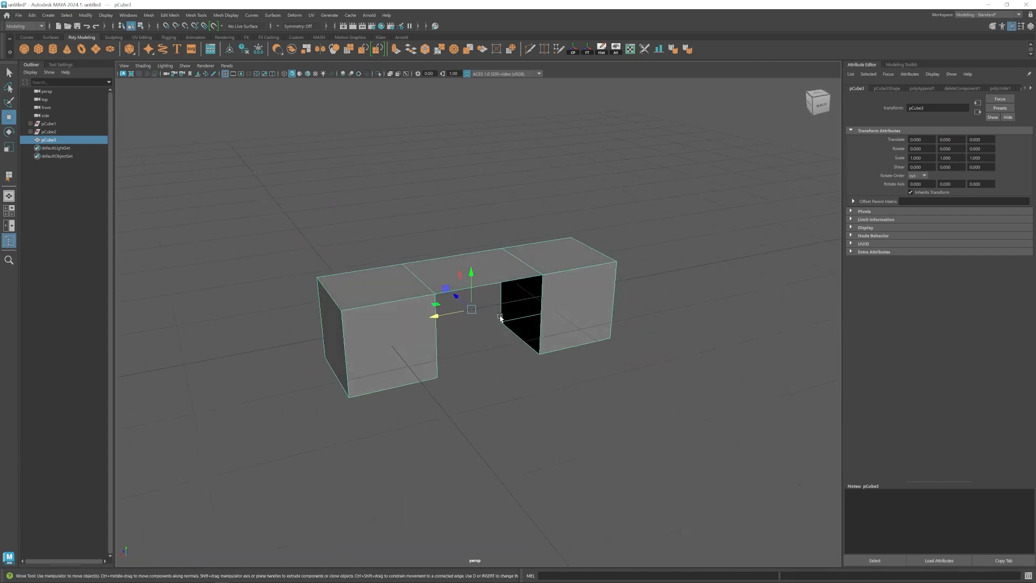
alt+right_drag(499, 318, 575, 351)
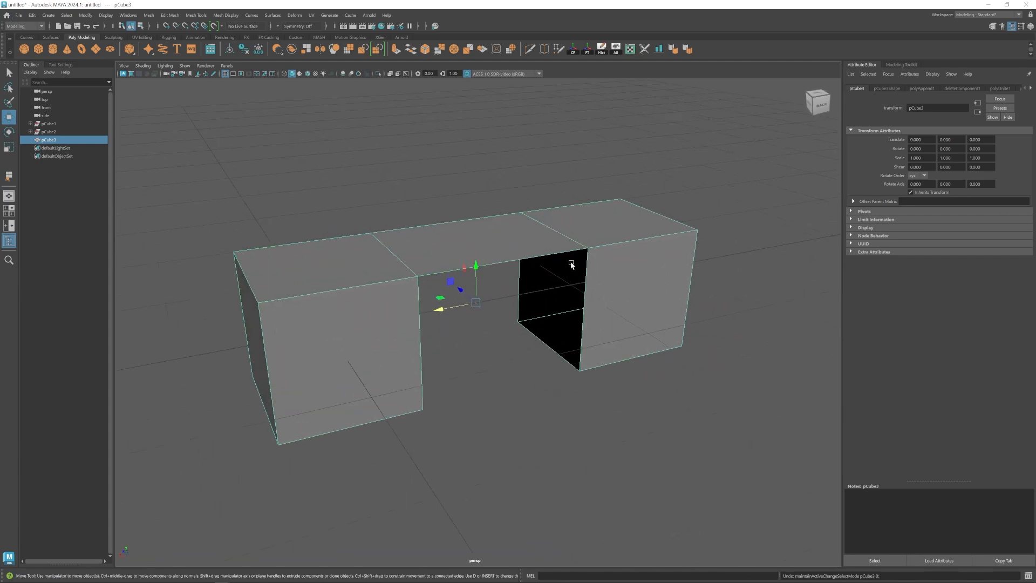
key(ctrl+z)
key(ctrl+z)
- Bridge the facing top edges of the two cubes to form a connecting face across the gap
alt+drag(559, 233, 528, 266)
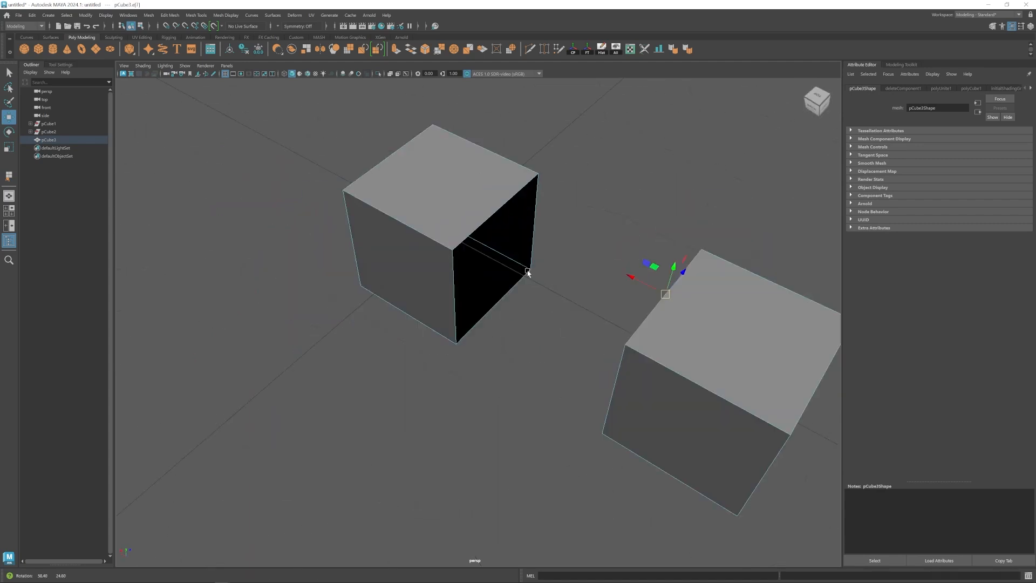
double_click(481, 221)
click(170, 15)
click(181, 54)
alt+drag(405, 345, 526, 316)
right_drag(532, 263, 574, 203)
click(573, 204)
alt+drag(564, 302, 543, 277)
click(507, 254)
key(w)
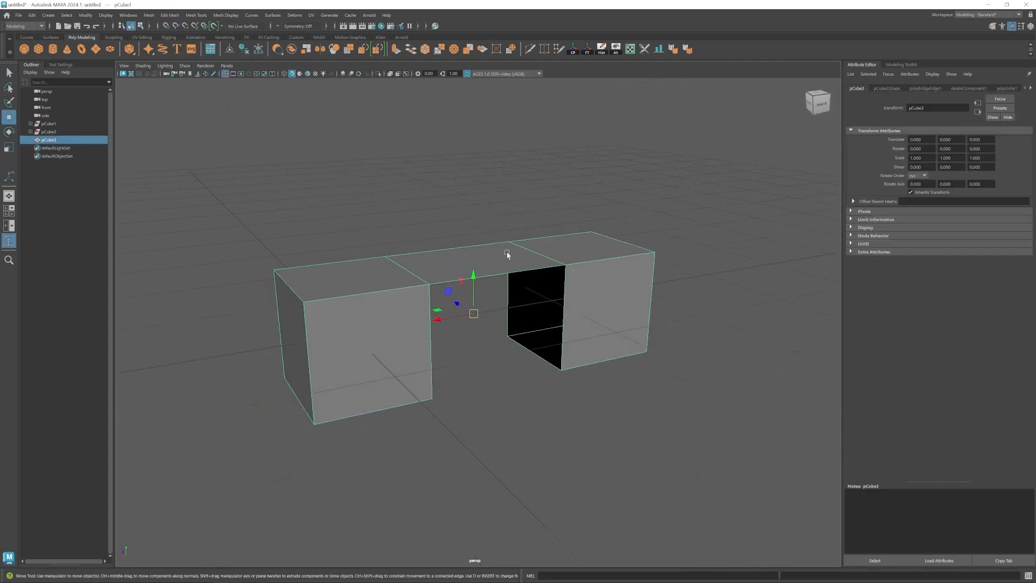
alt+drag(508, 254, 534, 296)
alt+right_drag(535, 296, 567, 295)
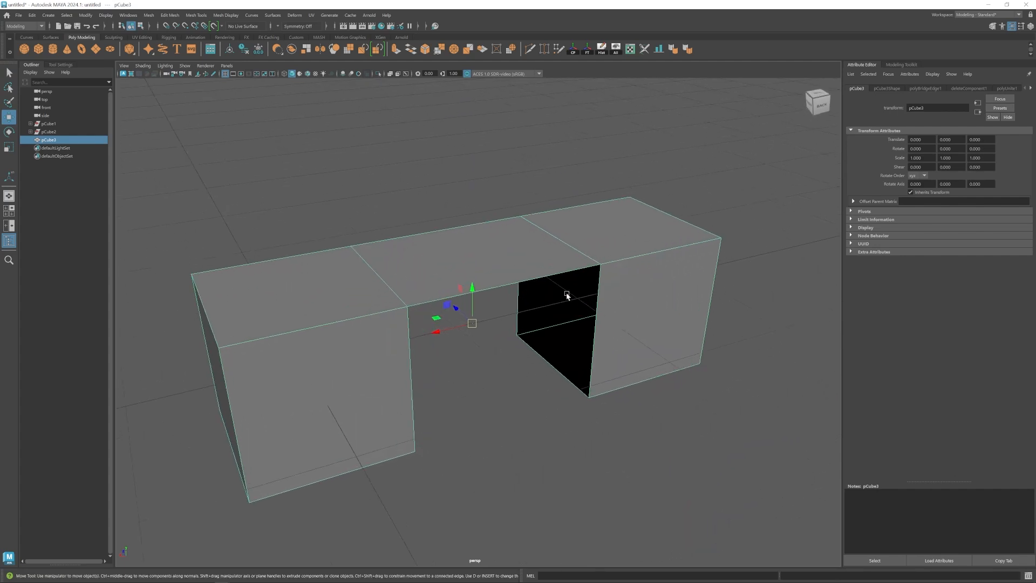
alt+right_drag(533, 281, 497, 289)
alt+drag(497, 288, 467, 298)
click(585, 211)
click(486, 268)
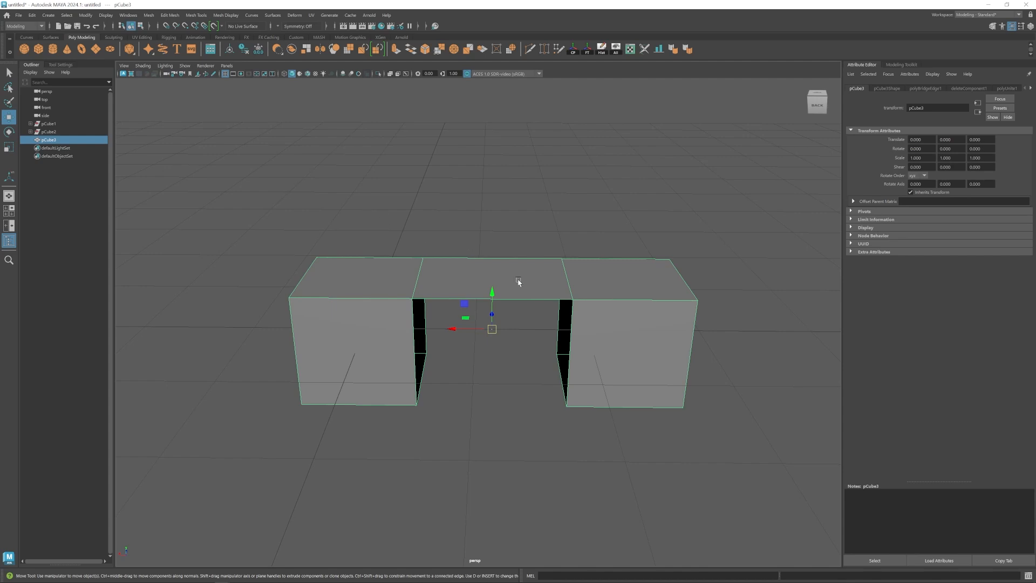
- Clear the cube mesh from the scene and look up the Freeze Transformations and Delete by Type History commands
key(ctrl+n)
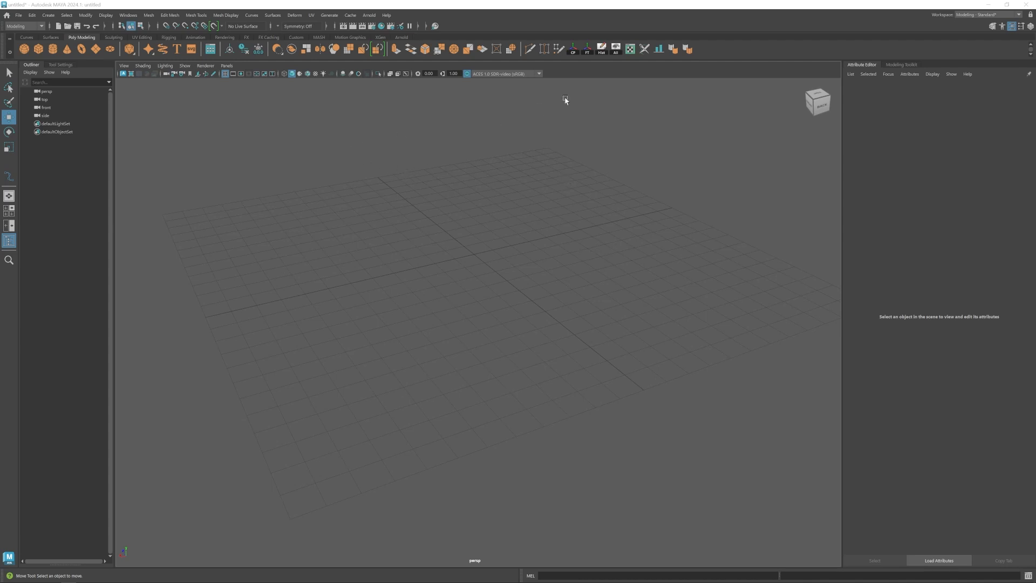
click(85, 15)
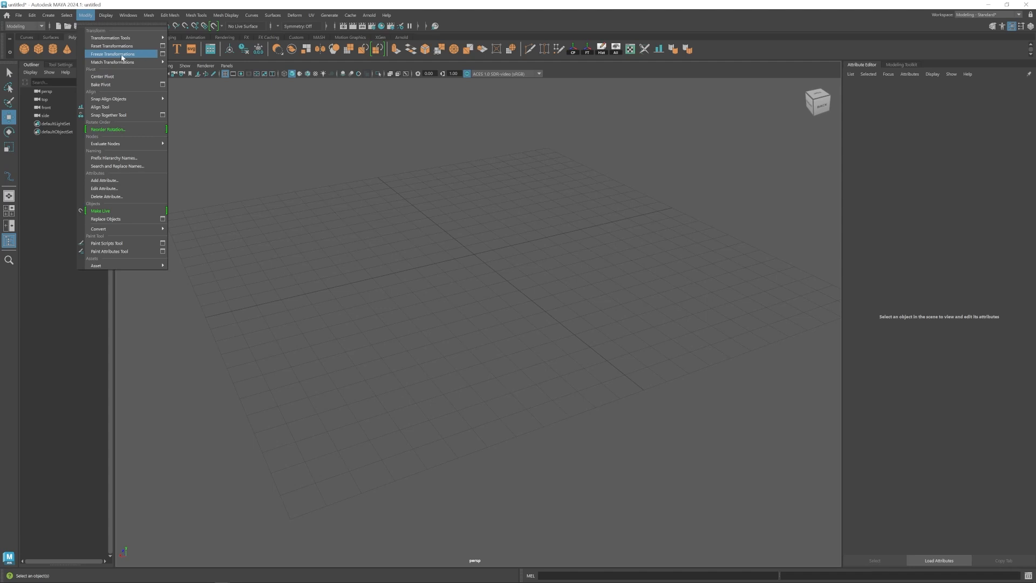
mouse_move(72, 14)
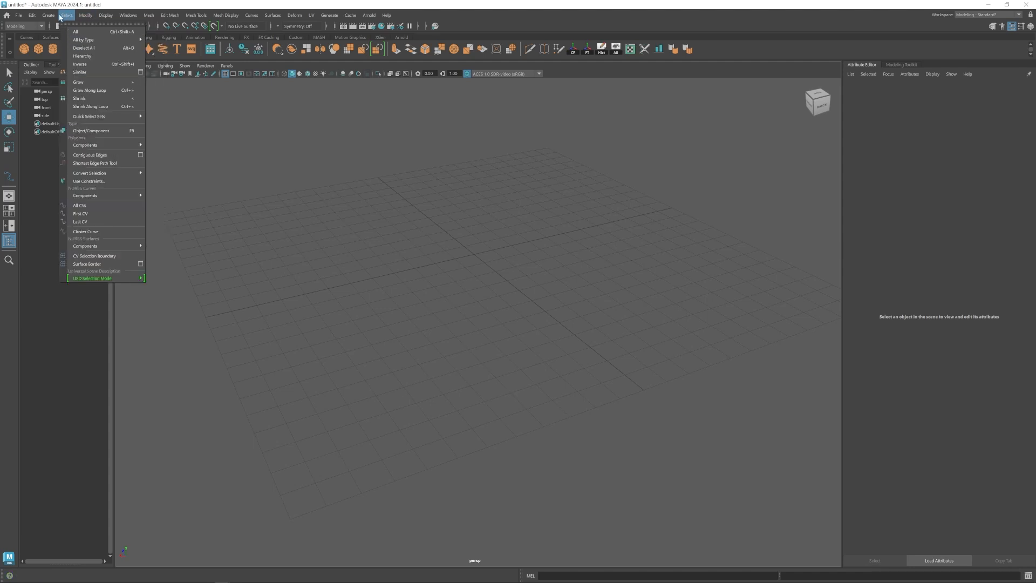
mouse_move(32, 14)
mouse_move(58, 114)
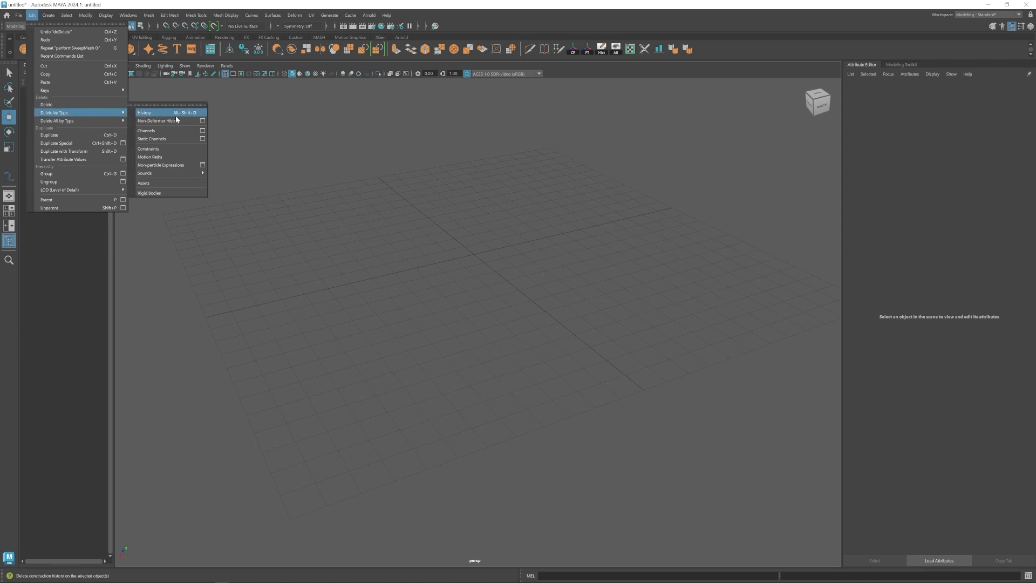
click(246, 187)
- Create a polygon cylinder at the center of the grid
click(53, 50)
scroll(563, 322, up, 4)
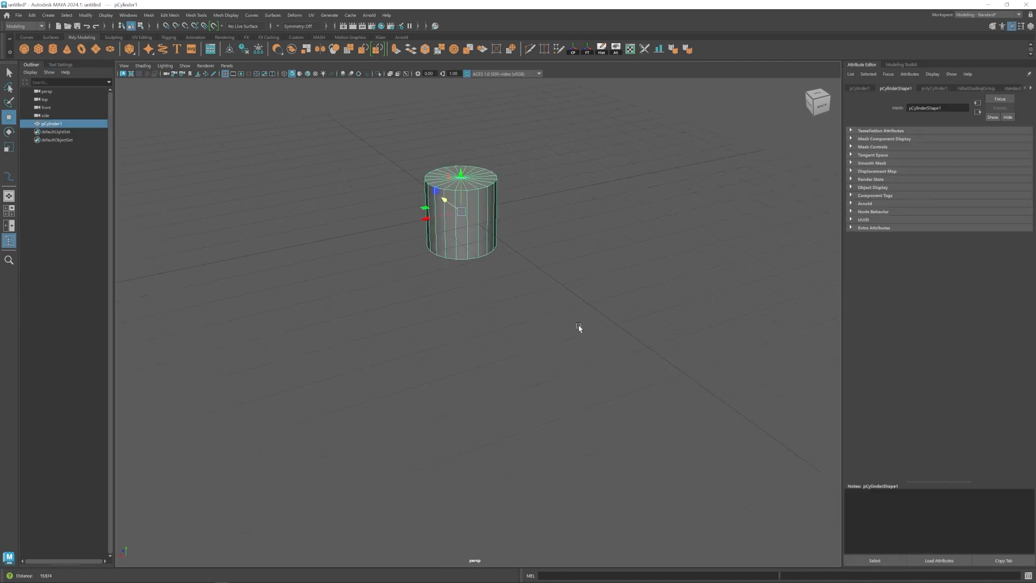
alt+right_drag(562, 322, 570, 324)
alt+middle_drag(468, 276, 447, 308)
alt+middle_drag(387, 272, 397, 277)
alt+right_drag(398, 278, 486, 309)
alt+middle_drag(485, 310, 478, 317)
alt+right_drag(478, 317, 435, 304)
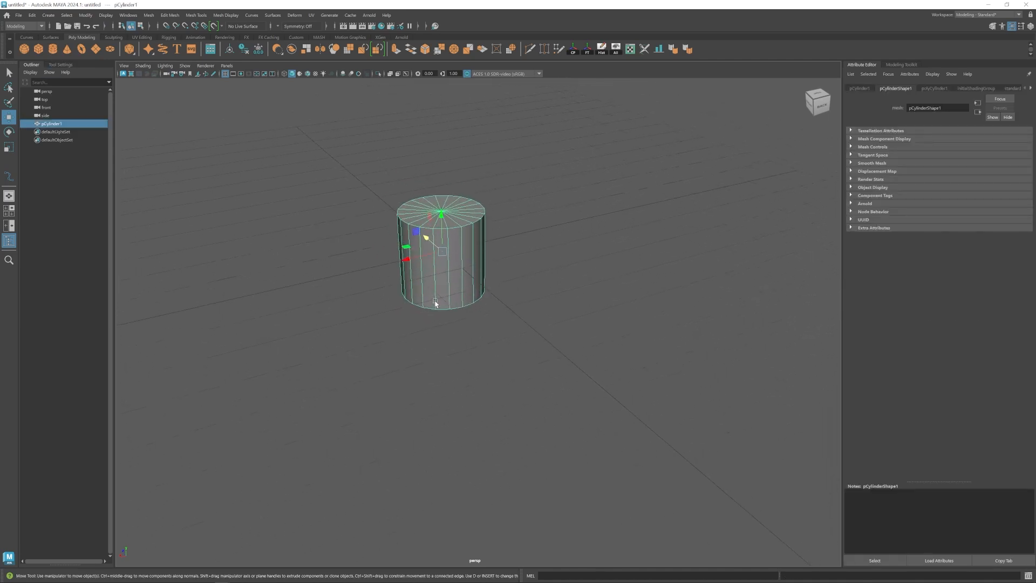
- Shift the cylinder's pivot about 3.5 units out along negative X, and bring it back with Center Pivot
key(d)
drag(407, 258, 594, 247)
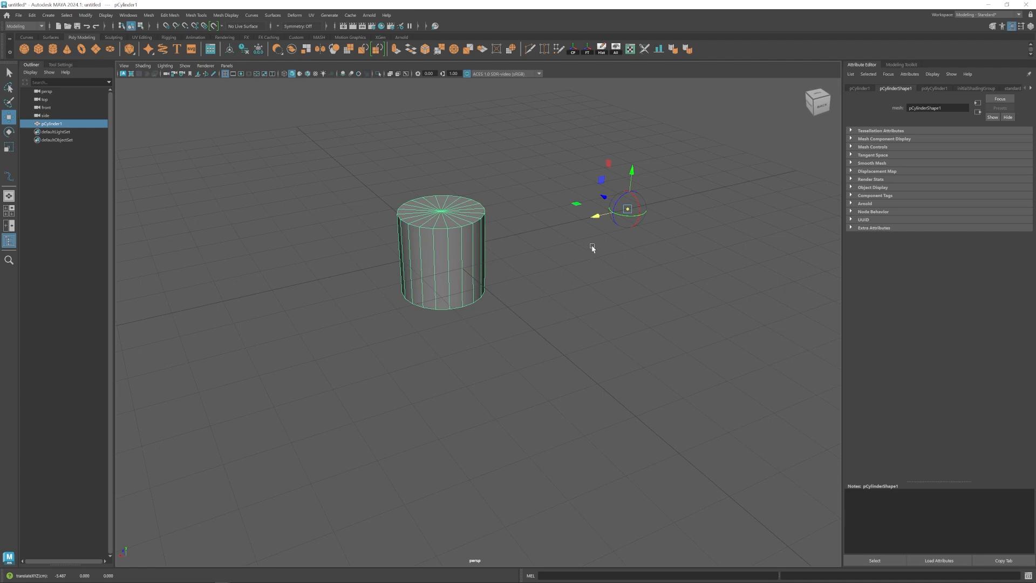
key(d)
alt+middle_drag(574, 231, 585, 259)
alt+right_drag(584, 259, 532, 283)
click(574, 50)
drag(419, 299, 418, 298)
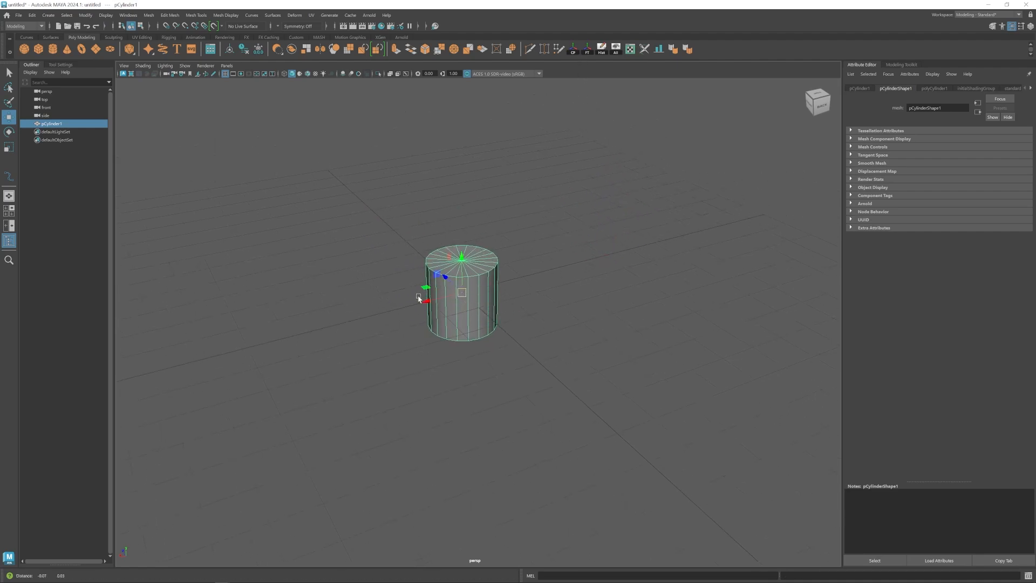
- Align the cylinder's pivot to one of its side faces and snap it to the center vertex of the top cap
alt+right_drag(464, 317, 543, 346)
alt+middle_drag(511, 337, 515, 350)
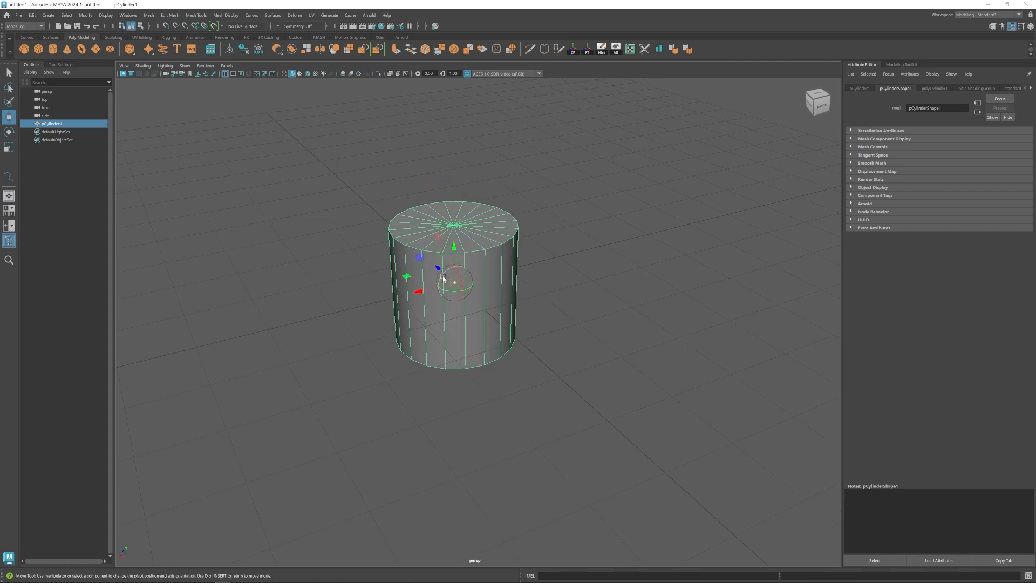
alt+right_drag(494, 296, 615, 366)
key(d)
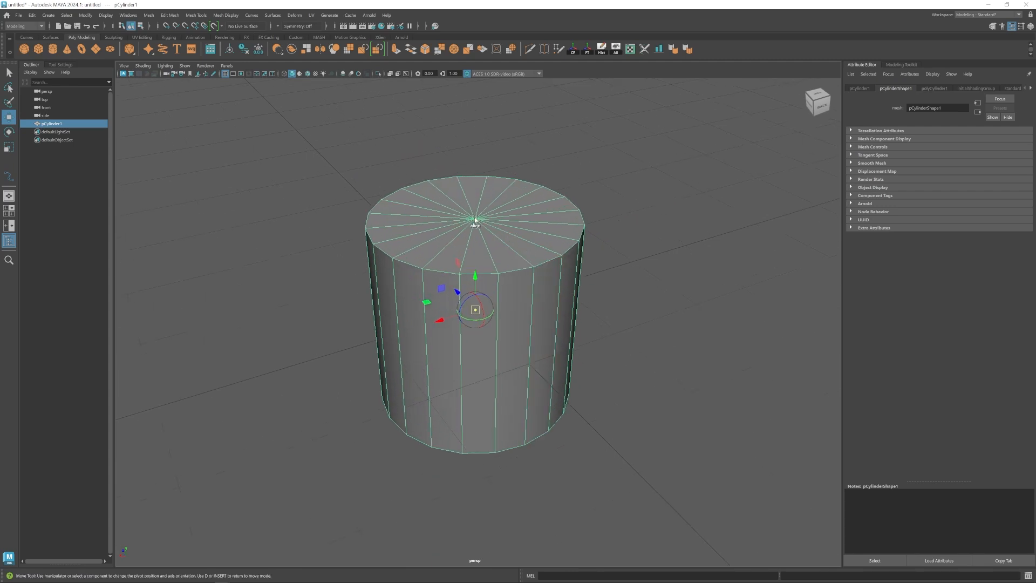
click(550, 243)
click(408, 319)
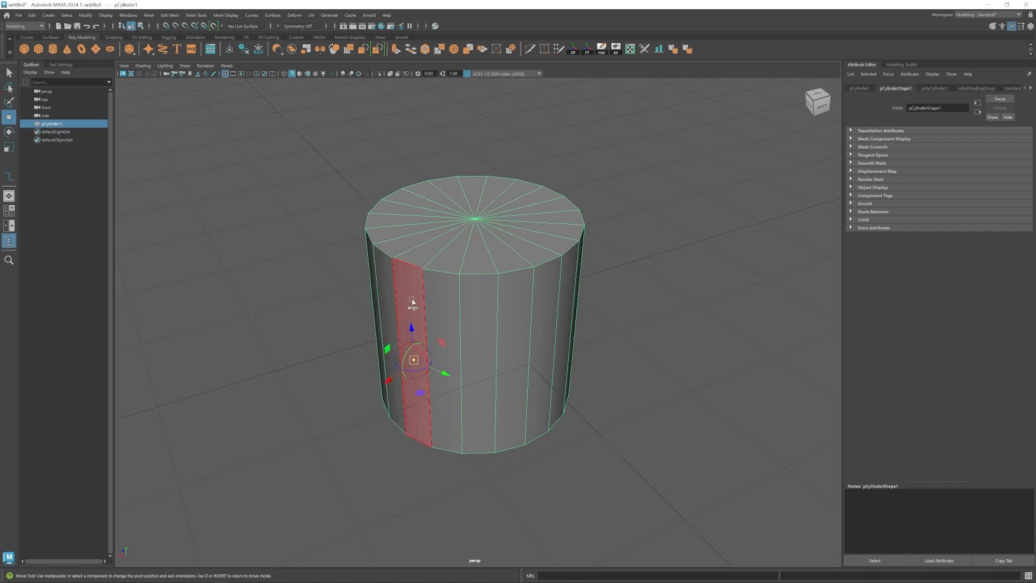
click(475, 221)
- Rotate the cylinder slightly around its custom pivot, and undo the rotation
key(e)
mouse_move(456, 203)
mouse_down()
mouse_move(464, 192)
mouse_move(431, 209)
mouse_move(445, 201)
mouse_up()
key(ctrl+z)
scroll(460, 206, down, 3)
key(w)
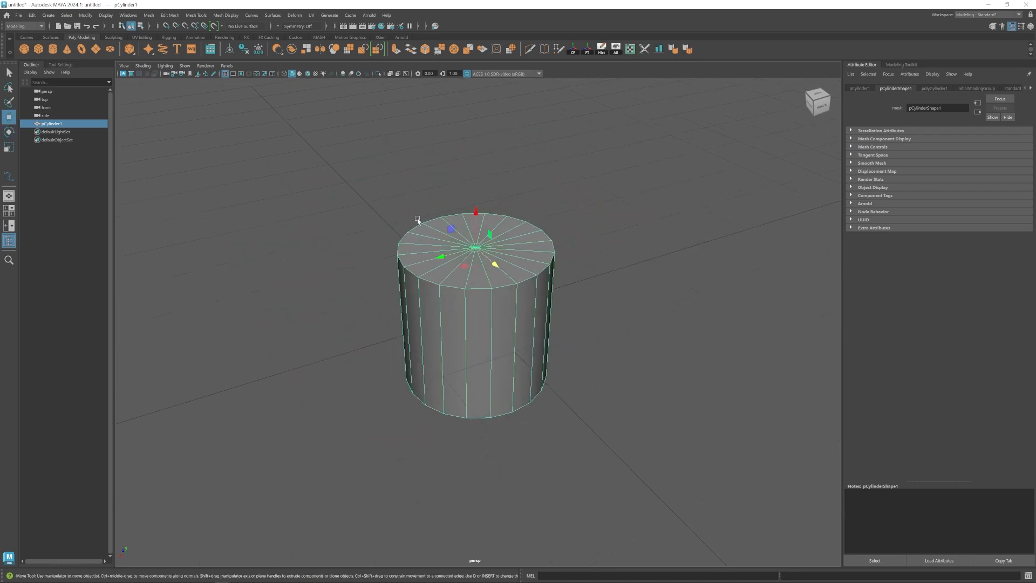
- Recenter the cylinder's pivot inside its body with Center Pivot
click(575, 51)
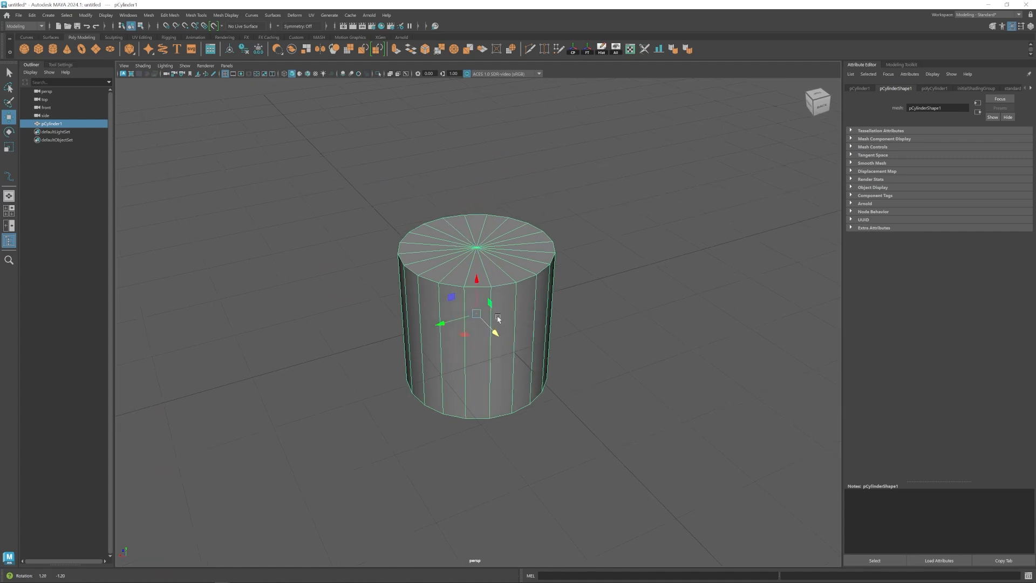
alt+drag(495, 320, 455, 331)
alt+right_drag(527, 313, 438, 286)
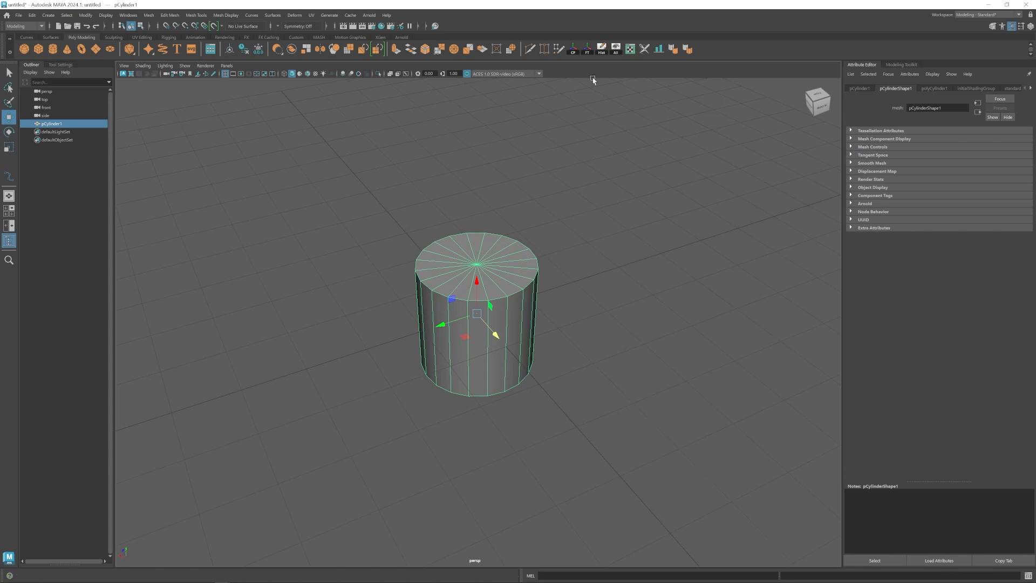
alt+middle_drag(546, 286, 545, 278)
alt+drag(546, 278, 550, 276)
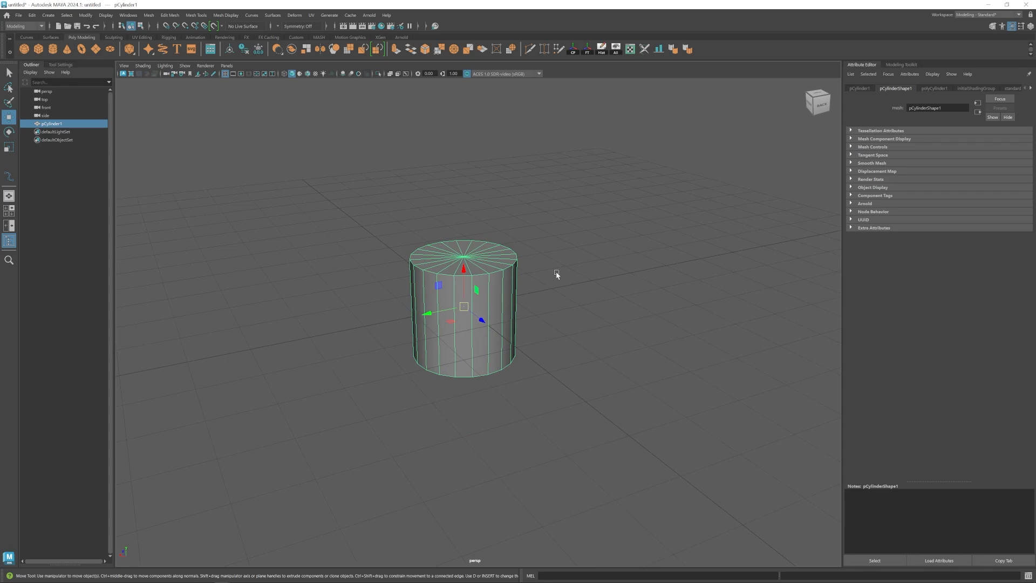
alt+right_drag(534, 280, 495, 305)
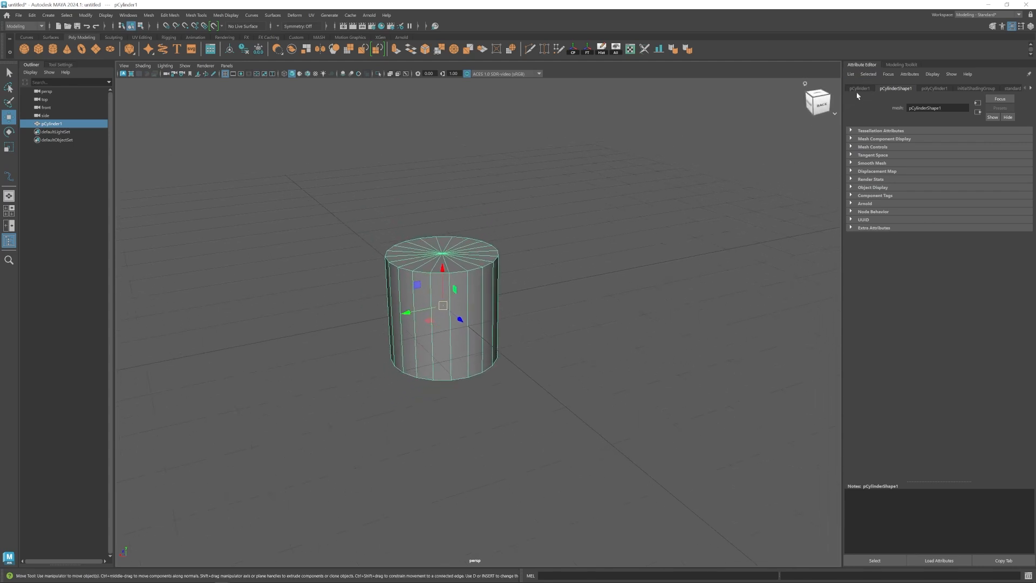
- Show the cylinder's transform attributes and move it along X to about -4.88
click(854, 90)
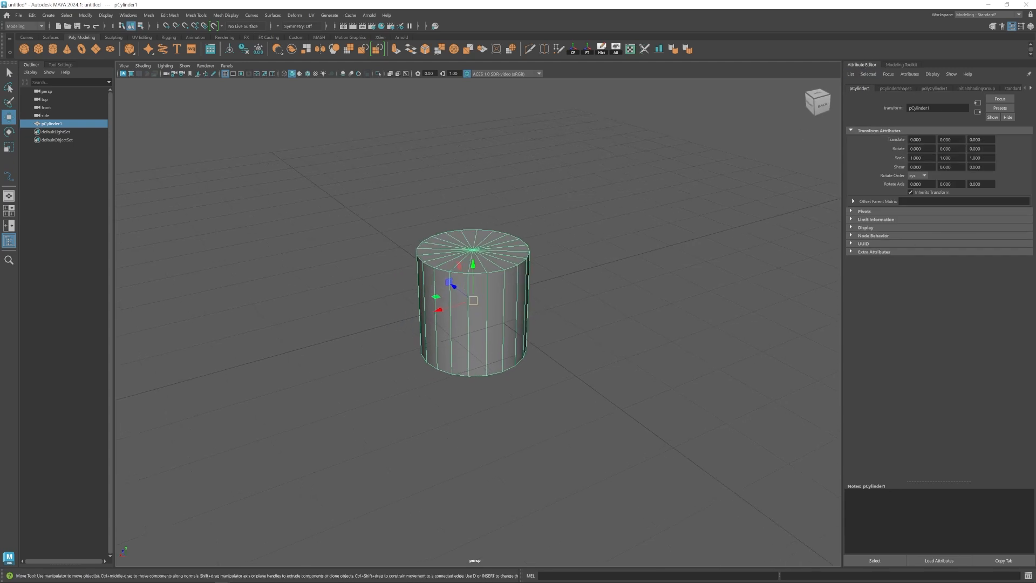
alt+right_drag(606, 354, 430, 347)
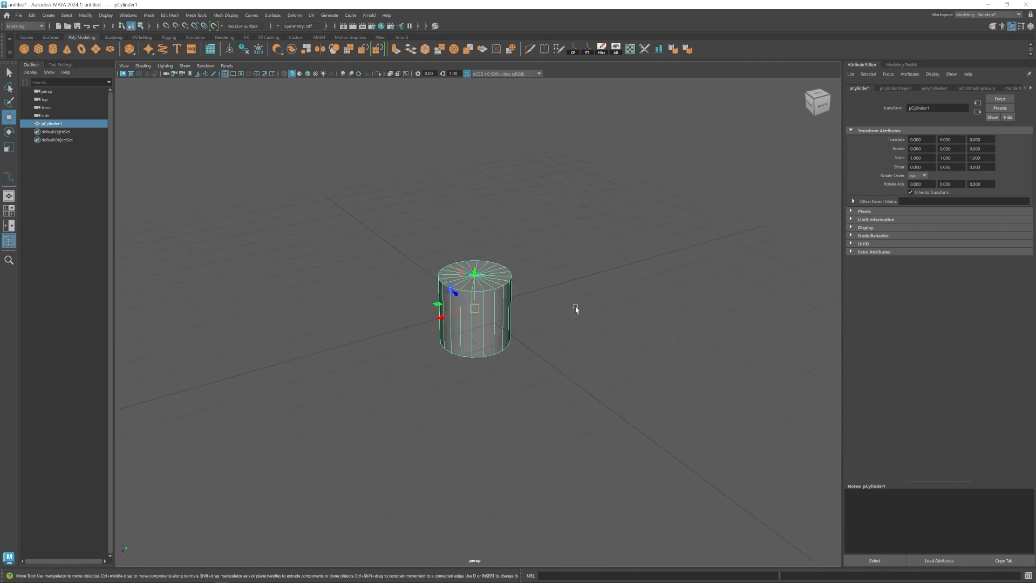
alt+right_drag(505, 309, 591, 330)
drag(439, 316, 608, 267)
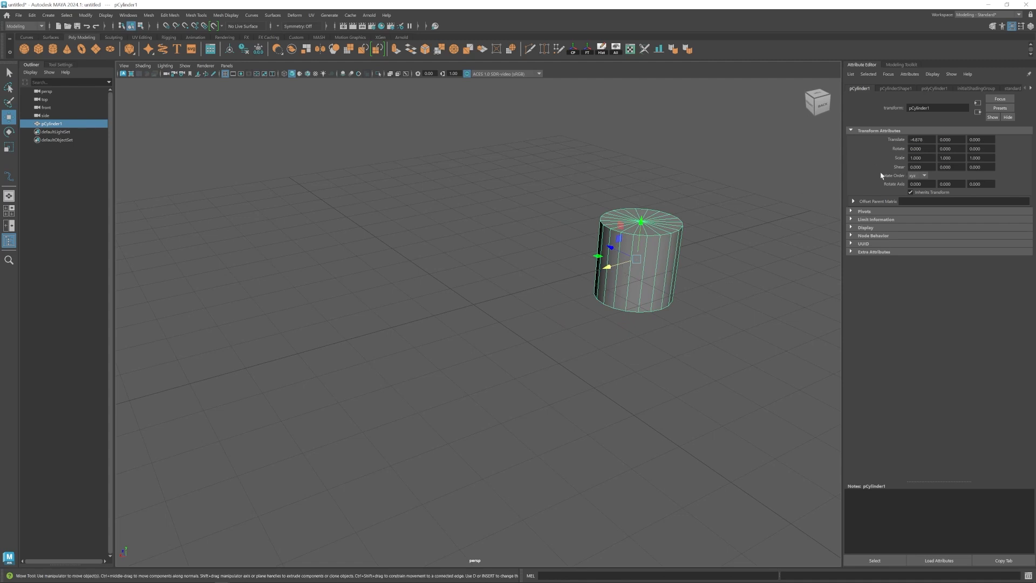
- Scale the cylinder uniformly to about 2.02
alt+middle_drag(613, 297, 569, 319)
alt+right_drag(569, 319, 524, 314)
key(r)
drag(564, 294, 616, 294)
- Rotate the cylinder to about 45.9 degrees in Y and -27.5 degrees in Z
key(e)
drag(553, 267, 530, 353)
key(w)
scroll(608, 336, down, 3)
alt+drag(657, 388, 522, 363)
scroll(579, 382, up, 4)
alt+middle_drag(579, 384, 553, 358)
mouse_move(553, 357)
alt+mouse_down()
mouse_move(571, 353)
mouse_move(553, 358)
alt+mouse_up()
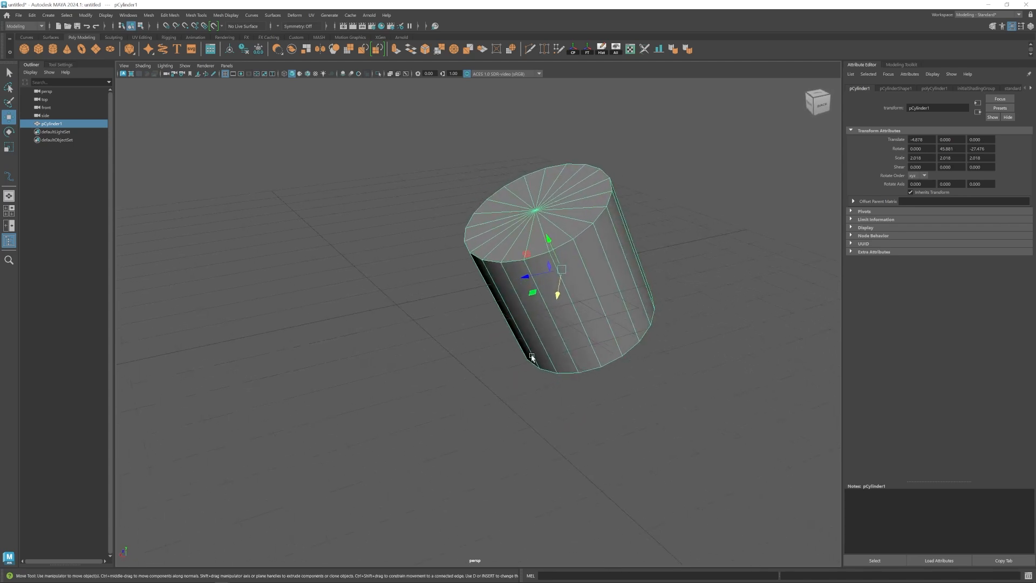
alt+middle_drag(553, 358, 600, 358)
alt+right_drag(601, 358, 520, 338)
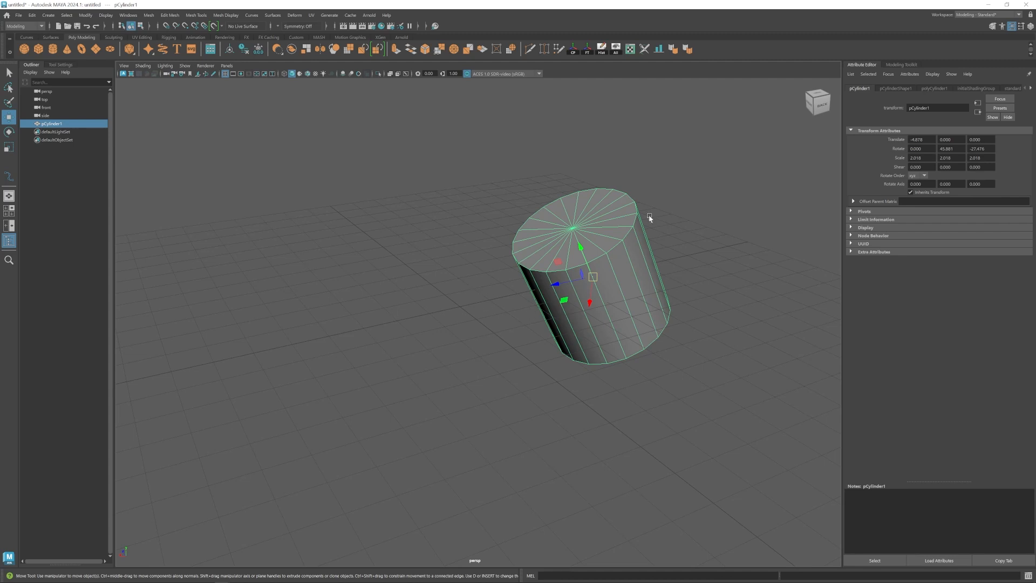
- Freeze the transformations of the moved, scaled and tilted cylinder
click(588, 52)
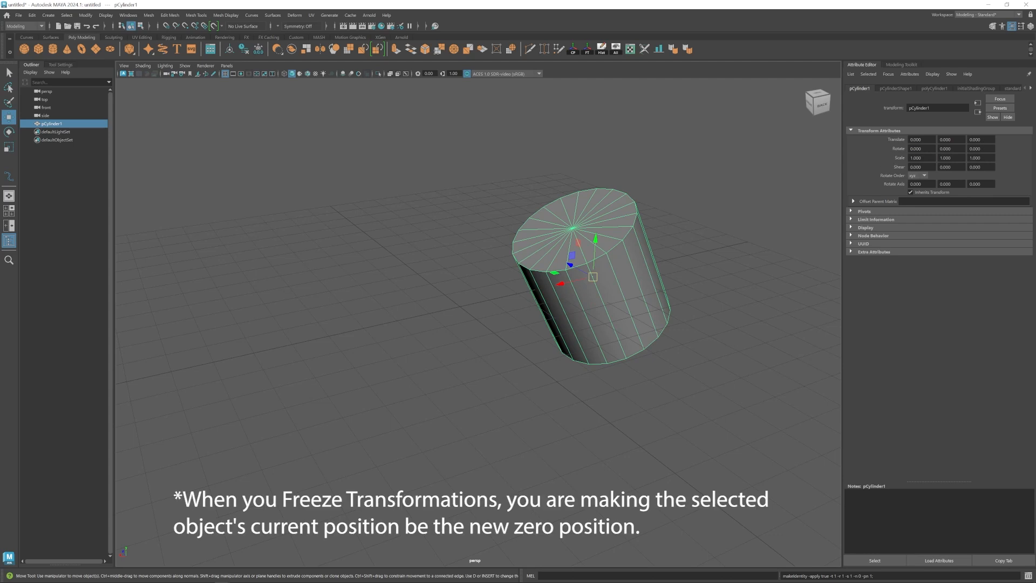
scroll(550, 353, down, 3)
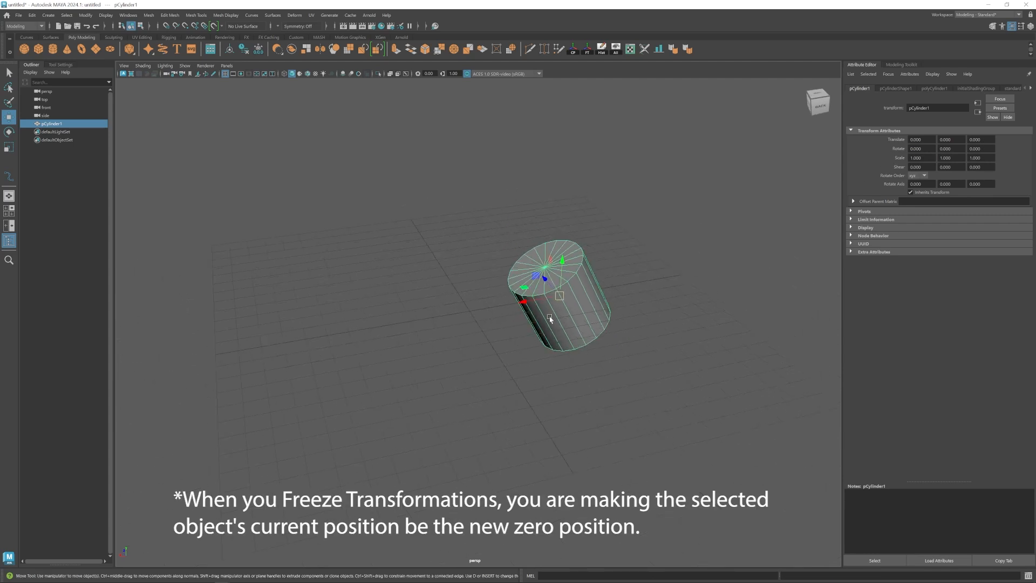
scroll(550, 319, up, 3)
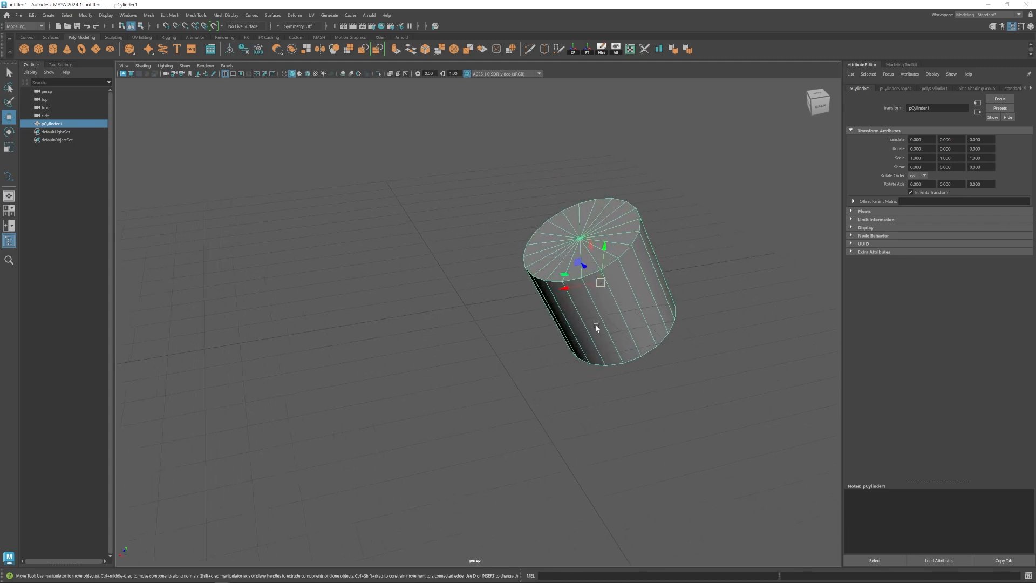
- Set the Move tool's axis orientation to World and return to the scene's object list
click(60, 65)
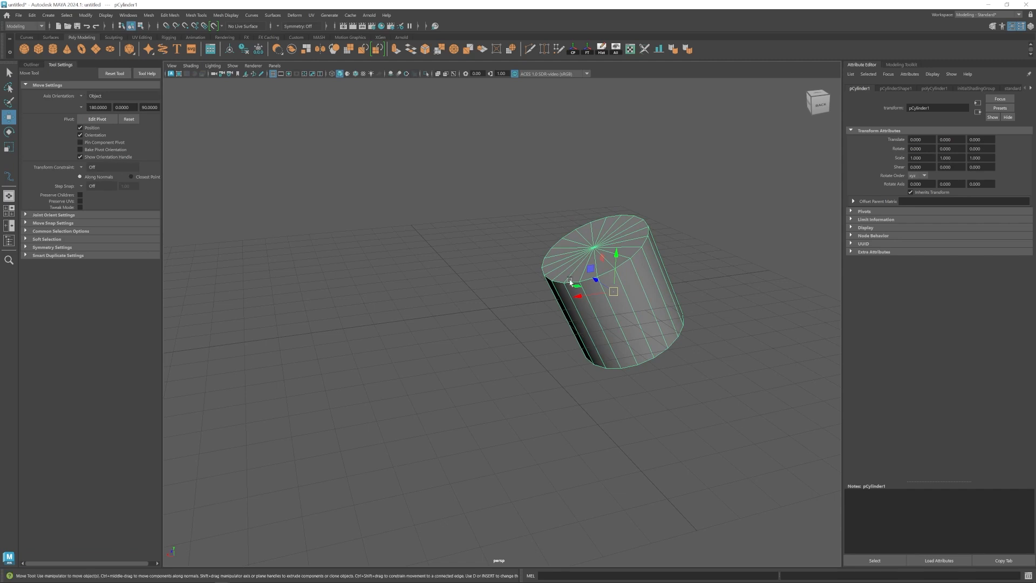
click(108, 96)
click(105, 107)
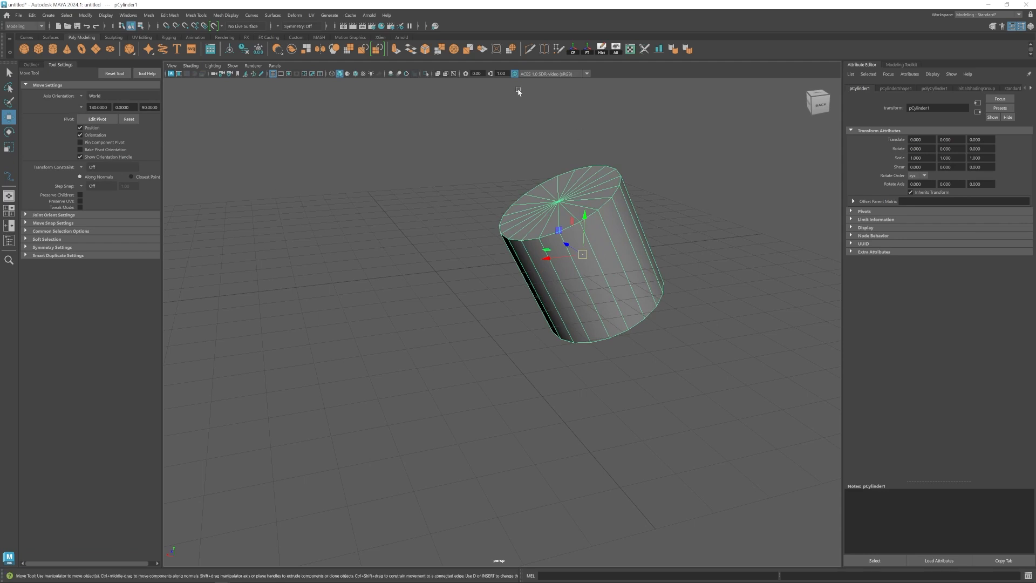
alt+drag(569, 255, 231, 128)
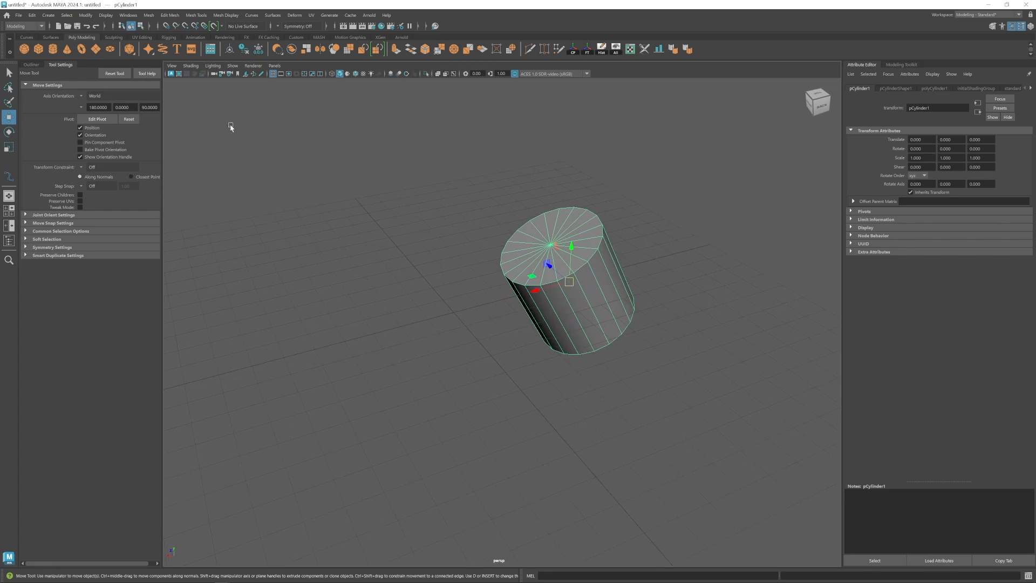
click(33, 66)
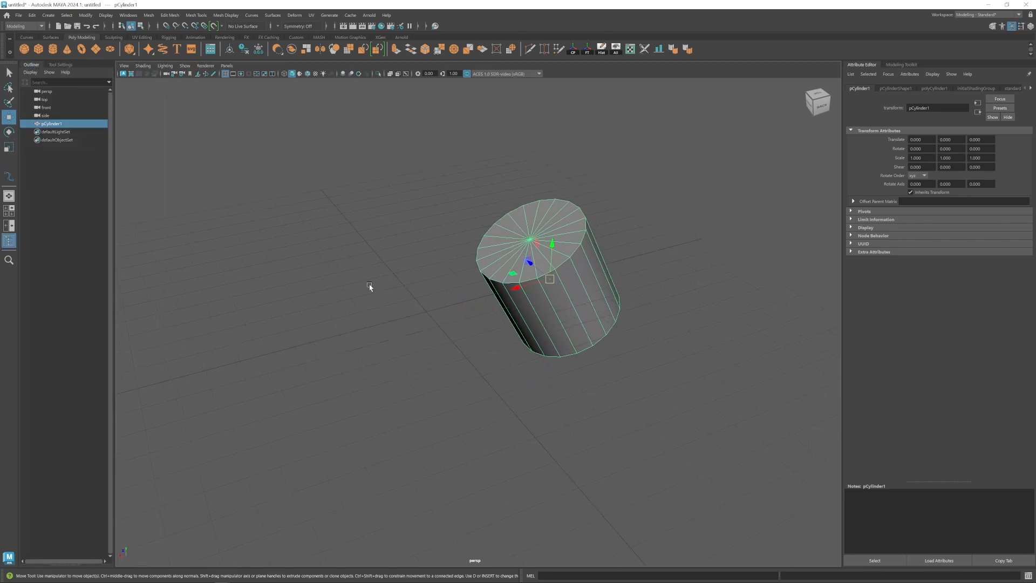
- Delete the tilted cylinder from the scene
alt+right_drag(544, 303, 458, 296)
alt+drag(458, 295, 470, 303)
alt+right_drag(469, 303, 582, 303)
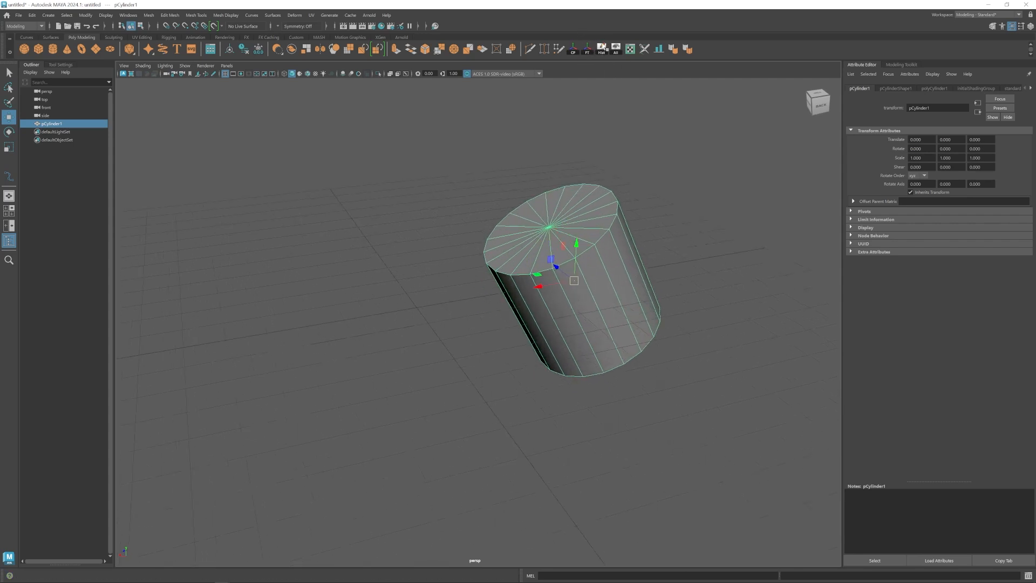
alt+right_drag(496, 289, 495, 322)
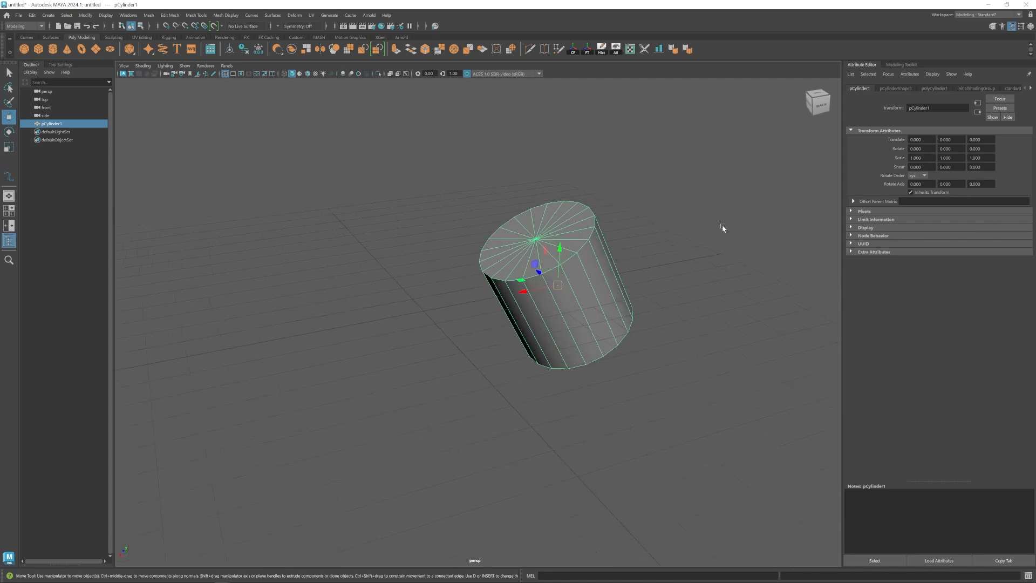
key(Delete)
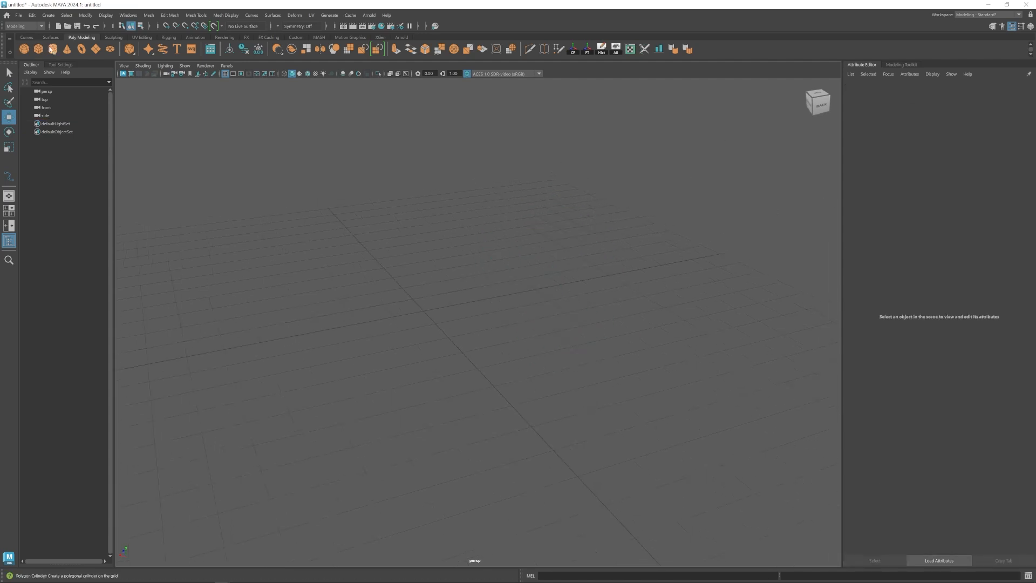
- Create a polygon cylinder on the grid and bevel its top edge loop
click(53, 49)
scroll(403, 244, up, 3)
right_drag(409, 250, 411, 219)
alt+middle_drag(428, 305, 484, 327)
scroll(481, 307, up, 3)
double_click(449, 275)
key(ctrl+b)
scroll(484, 327, up, 4)
right_drag(482, 310, 524, 229)
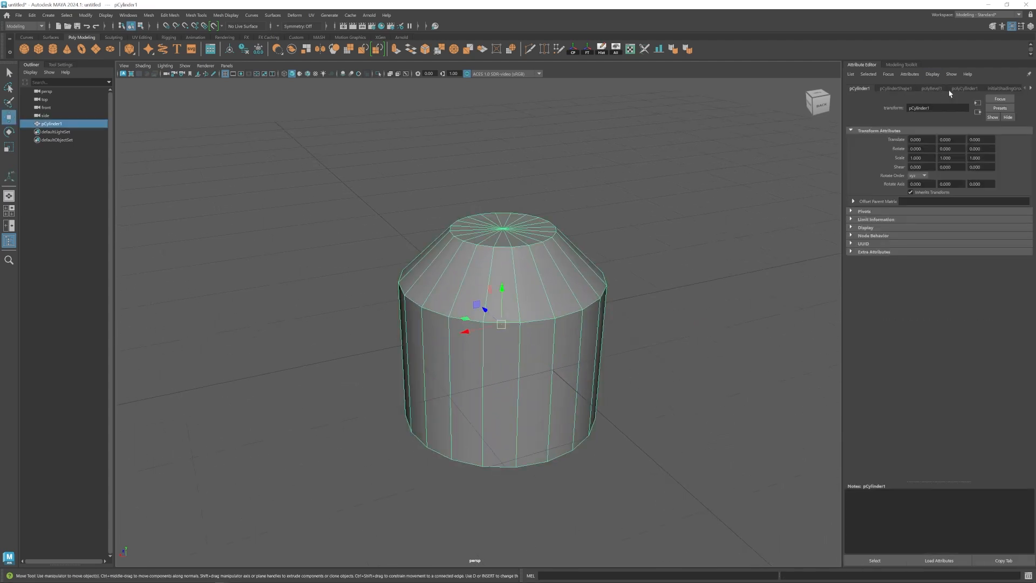
- Set the cylinder bevel's fraction to about 0.261 and its segments to 4
click(931, 88)
drag(966, 155, 962, 156)
click(967, 166)
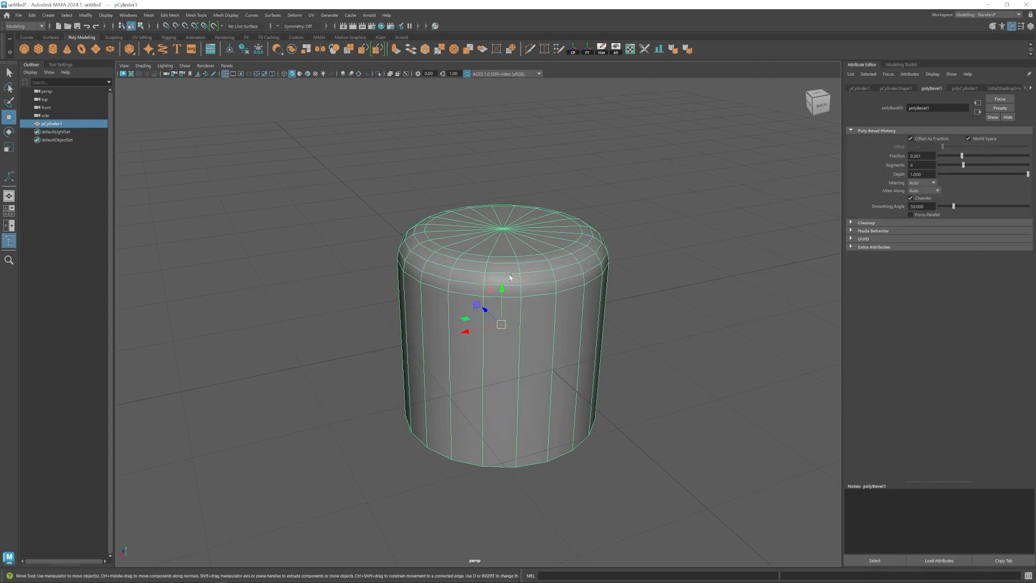
click(639, 187)
scroll(639, 187, down, 3)
click(506, 302)
scroll(506, 303, up, 1)
scroll(539, 299, up, 1)
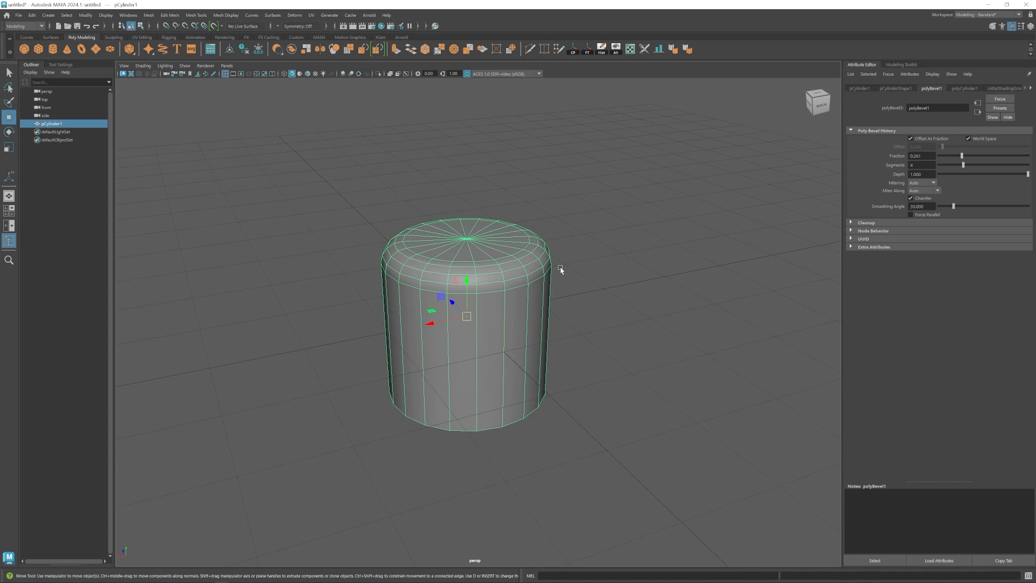
- Delete the construction history of the beveled cylinder
alt+drag(561, 269, 599, 144)
click(602, 53)
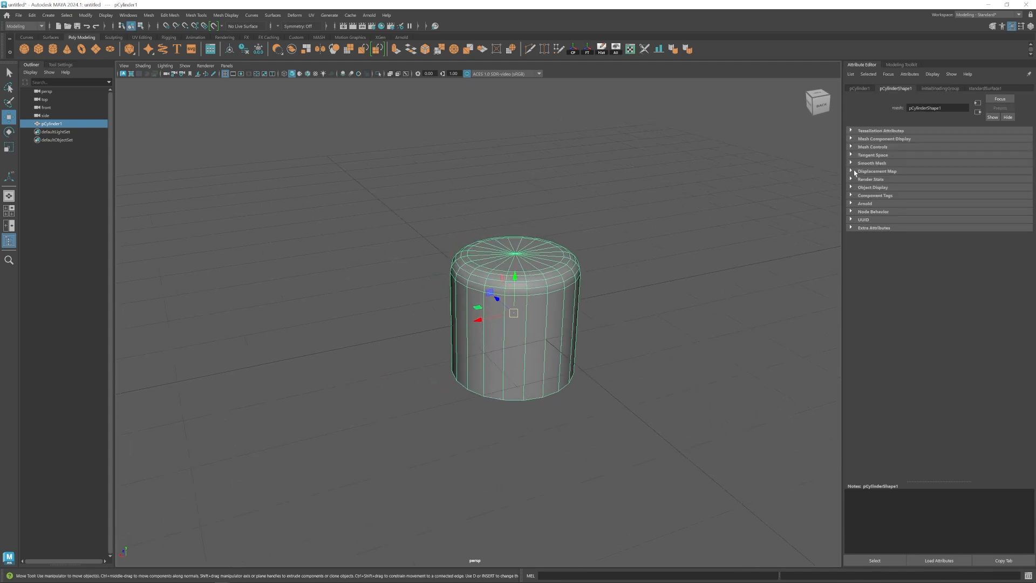
click(672, 185)
click(567, 294)
alt+right_drag(601, 303, 960, 120)
click(609, 232)
click(577, 261)
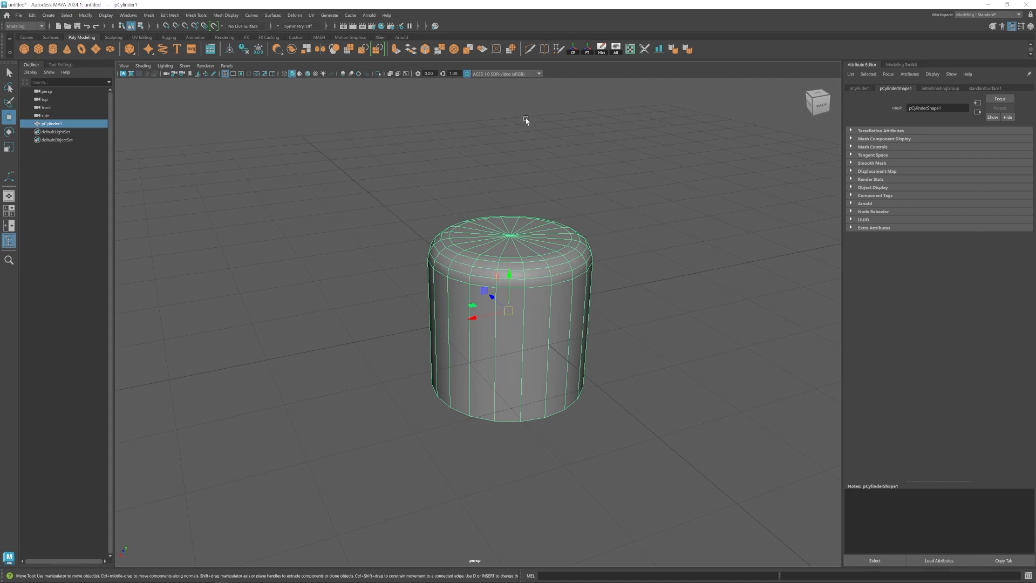
scroll(522, 330, down, 5)
alt+drag(522, 331, 522, 356)
scroll(521, 356, up, 4)
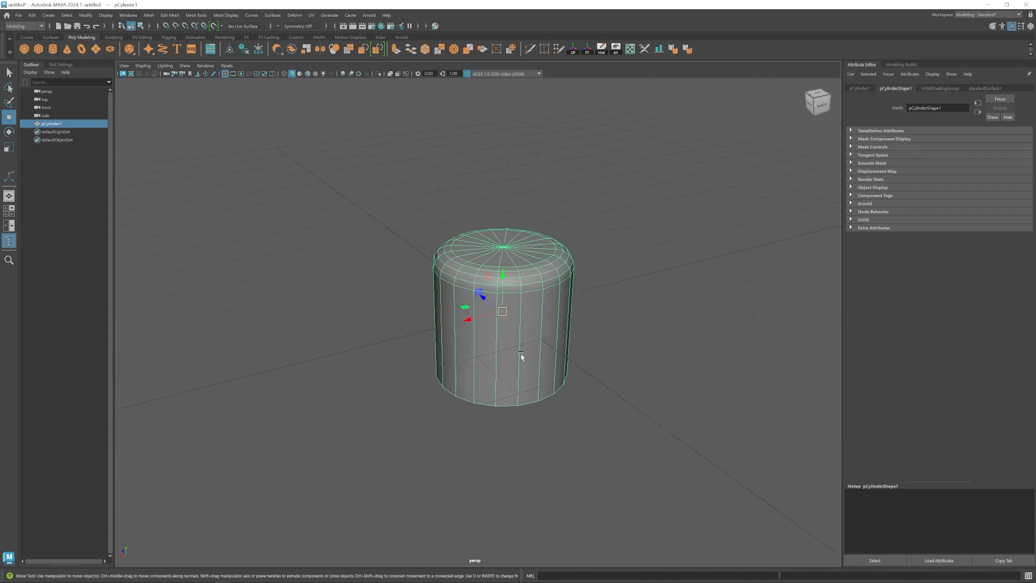
alt+middle_drag(521, 356, 492, 358)
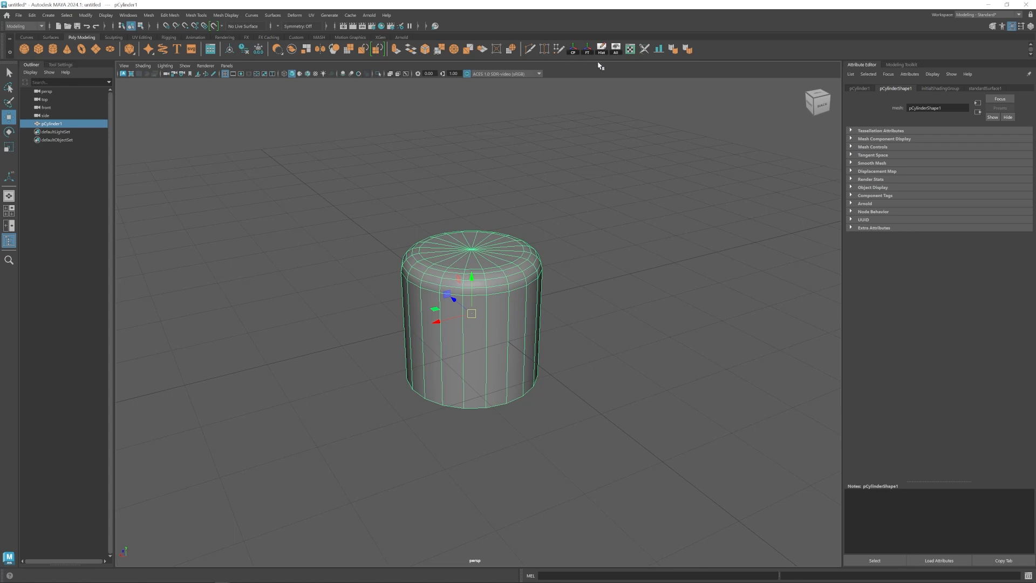
alt+drag(542, 287, 550, 293)
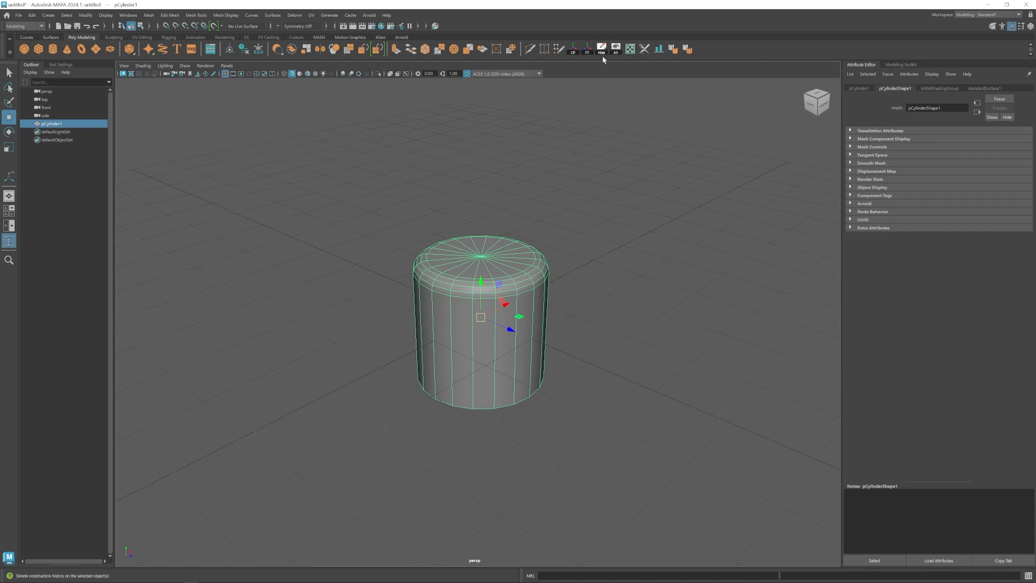
- Duplicate the beveled cylinder twice, move the copies away from the original and scale one of them up to roughly double size
scroll(482, 335, down, 2)
alt+right_drag(482, 349, 537, 395)
mouse_move(508, 305)
shift+mouse_down()
mouse_move(407, 190)
mouse_move(354, 296)
mouse_move(319, 247)
shift+mouse_up()
scroll(407, 308, down, 2)
alt+middle_drag(433, 318, 452, 333)
scroll(433, 331, up, 1)
key(r)
drag(343, 279, 404, 295)
key(w)
- Isolate the small cylinder behind the large one in the view, and turn the isolation off again
click(552, 254)
scroll(490, 280, down, 3)
alt+drag(490, 280, 449, 296)
click(498, 217)
click(435, 245)
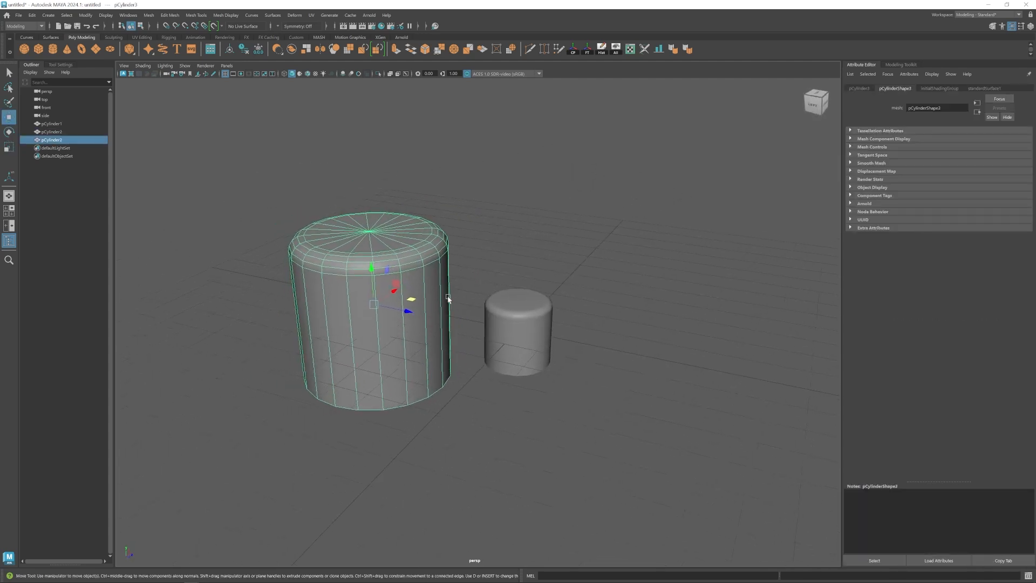
alt+right_drag(448, 296, 537, 320)
alt+drag(537, 319, 513, 311)
click(528, 243)
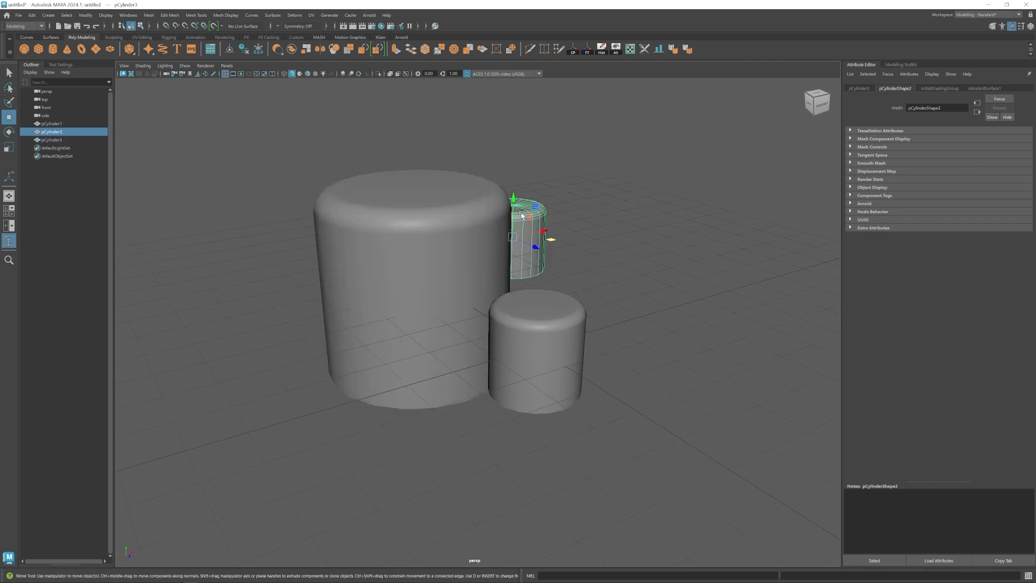
click(380, 74)
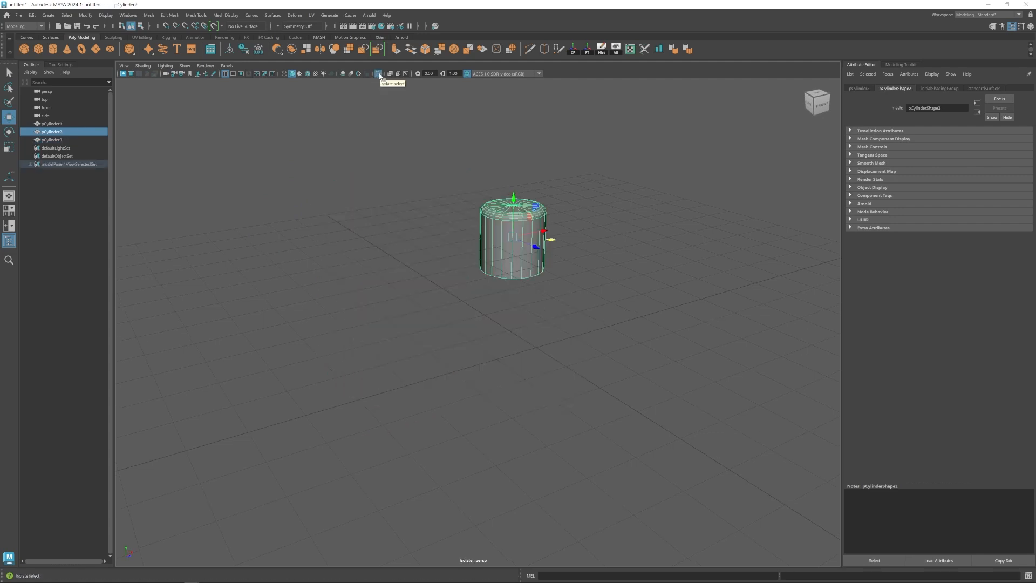
click(380, 75)
- Hide the large cylinder
alt+right_drag(463, 270, 415, 280)
alt+drag(416, 280, 436, 332)
alt+right_drag(436, 332, 527, 353)
click(371, 259)
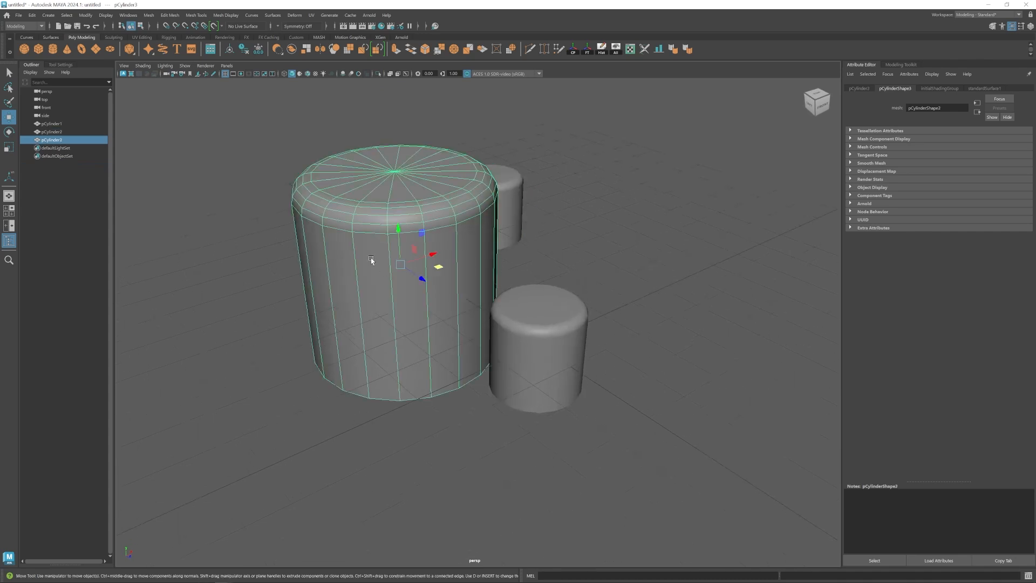
key(ctrl+h)
alt+drag(371, 259, 452, 342)
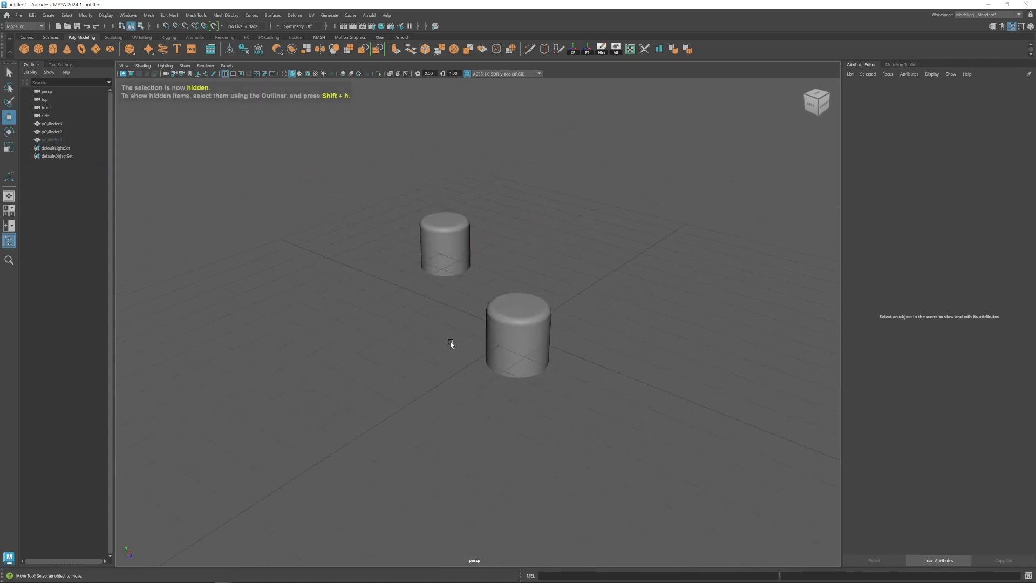
- Duplicate the rear small cylinder twice, spread the copies across the grid, and hide the second copy
click(446, 249)
key(ctrl+d)
drag(446, 250, 649, 243)
key(ctrl+d)
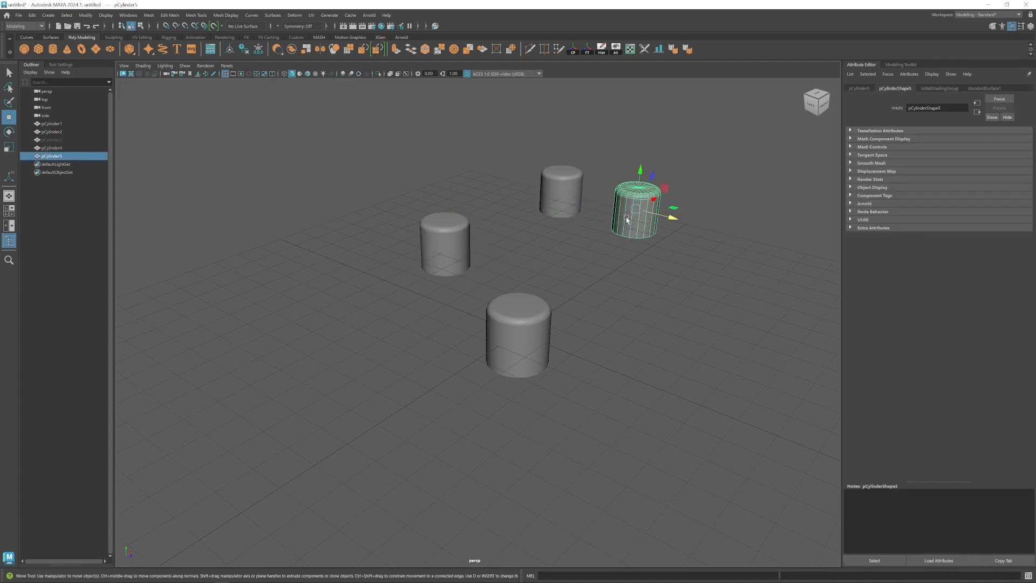
key(ctrl+h)
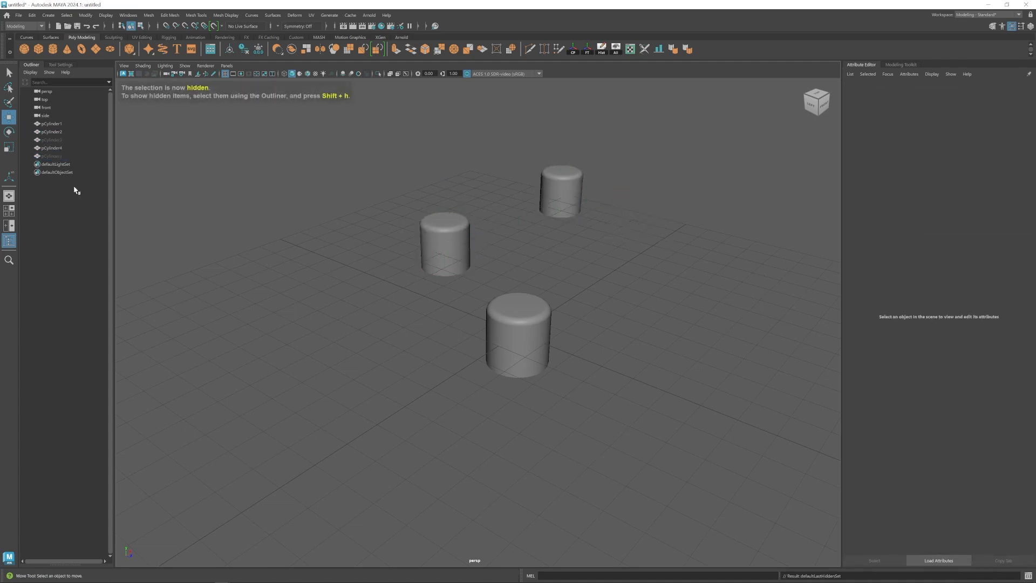
- Show only the hidden large cylinder pCylinder3, and hide it again
click(62, 142)
ctrl+click(60, 155)
click(362, 194)
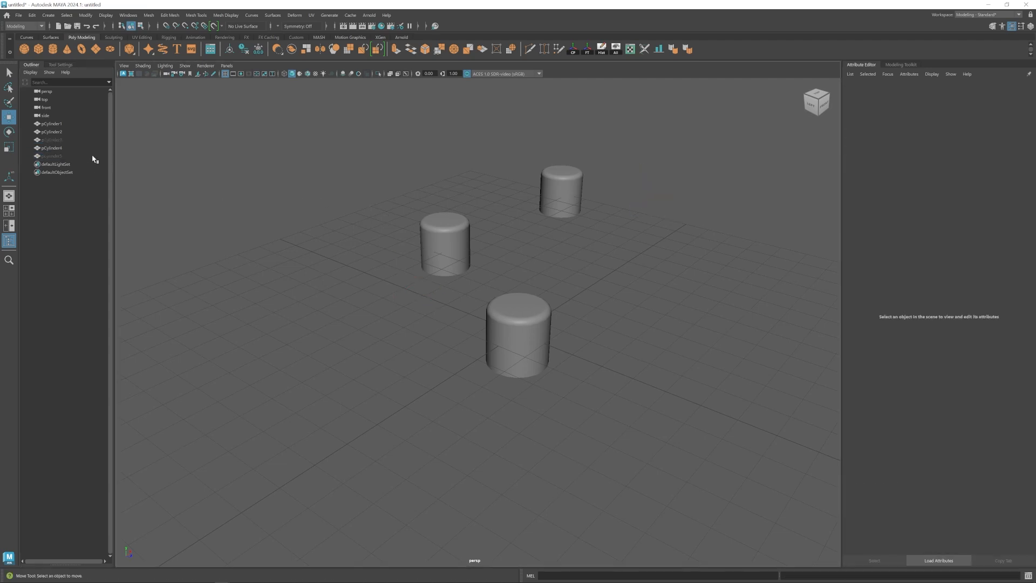
click(55, 140)
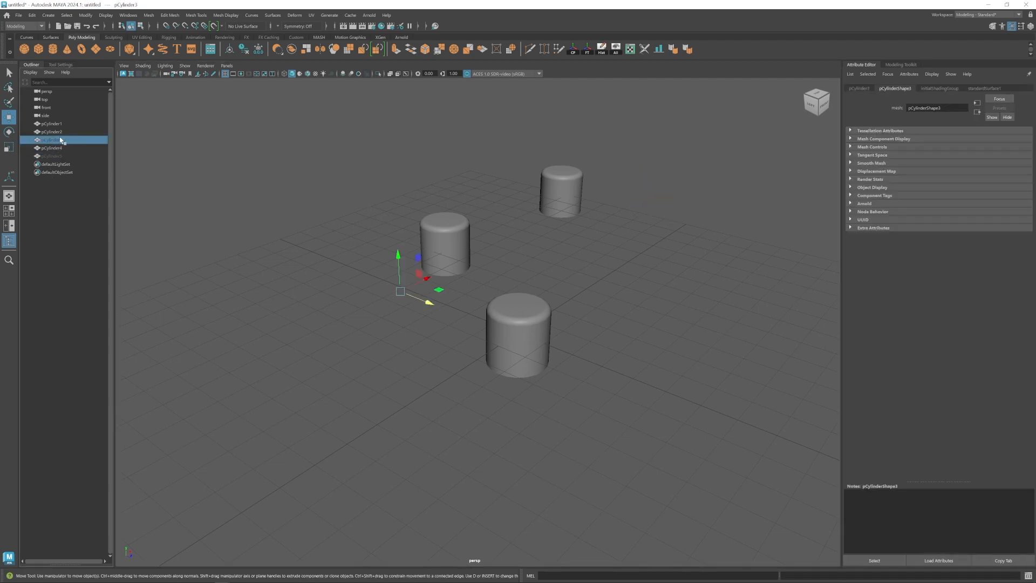
key(shift+h)
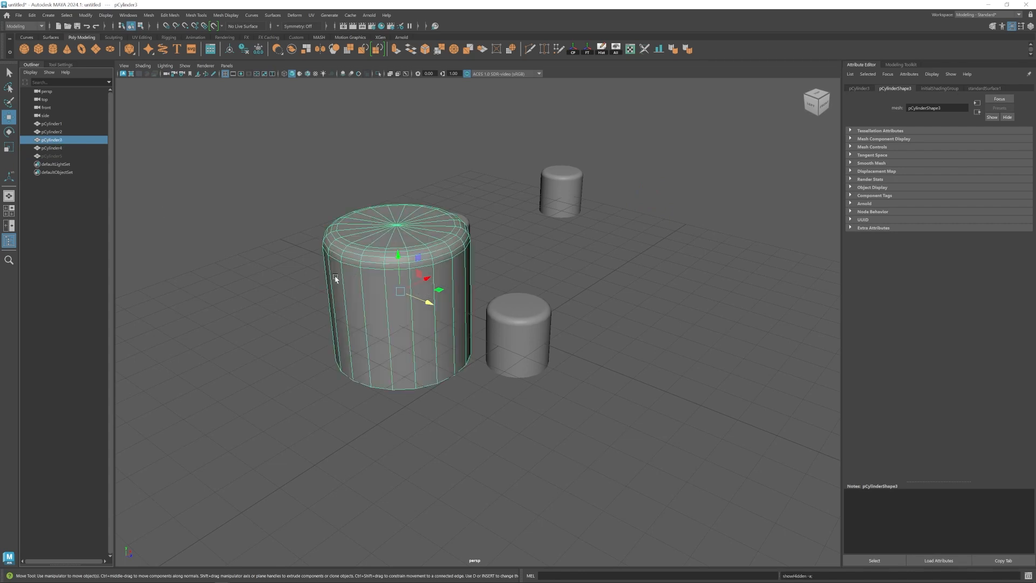
key(ctrl+h)
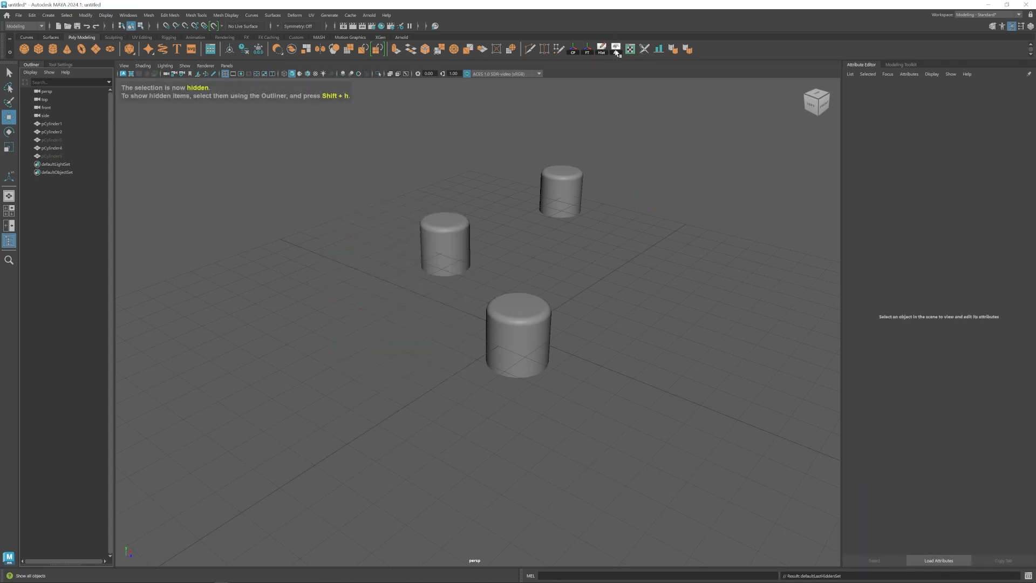
- Show all hidden objects at once, and delete the large cylinder and the second small copy
alt+drag(518, 396, 378, 280)
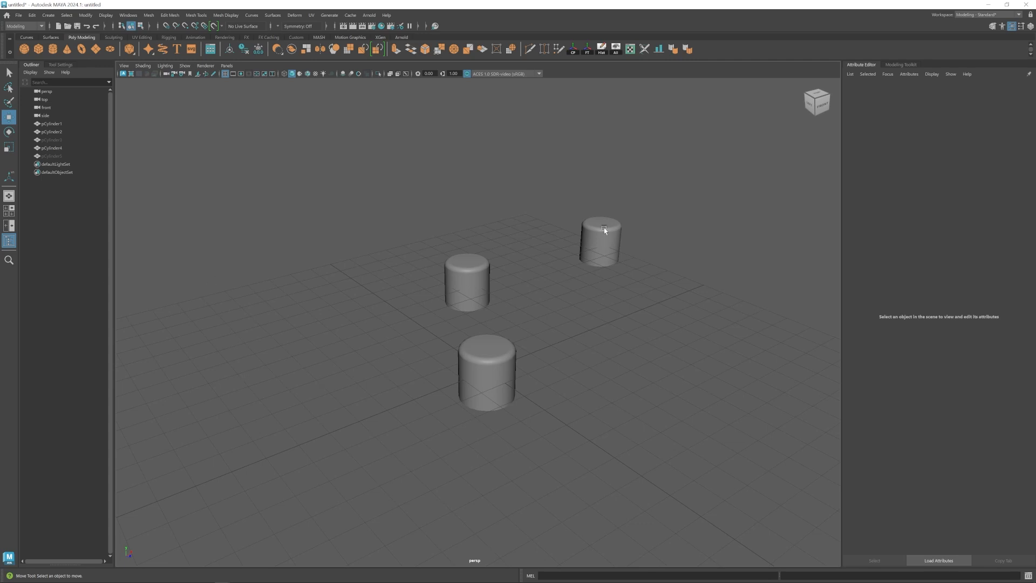
click(616, 48)
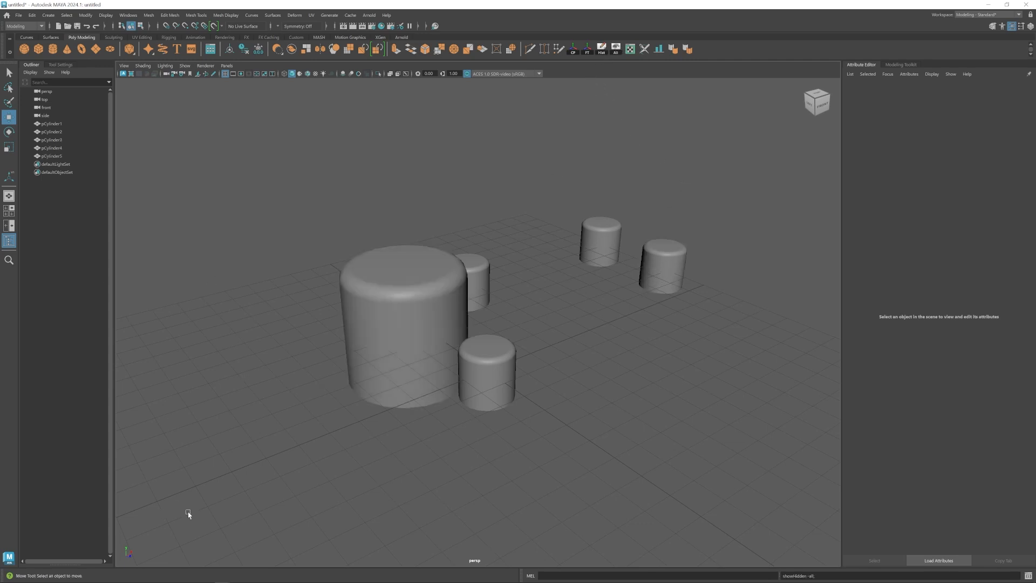
click(367, 365)
shift+click(675, 265)
key(Delete)
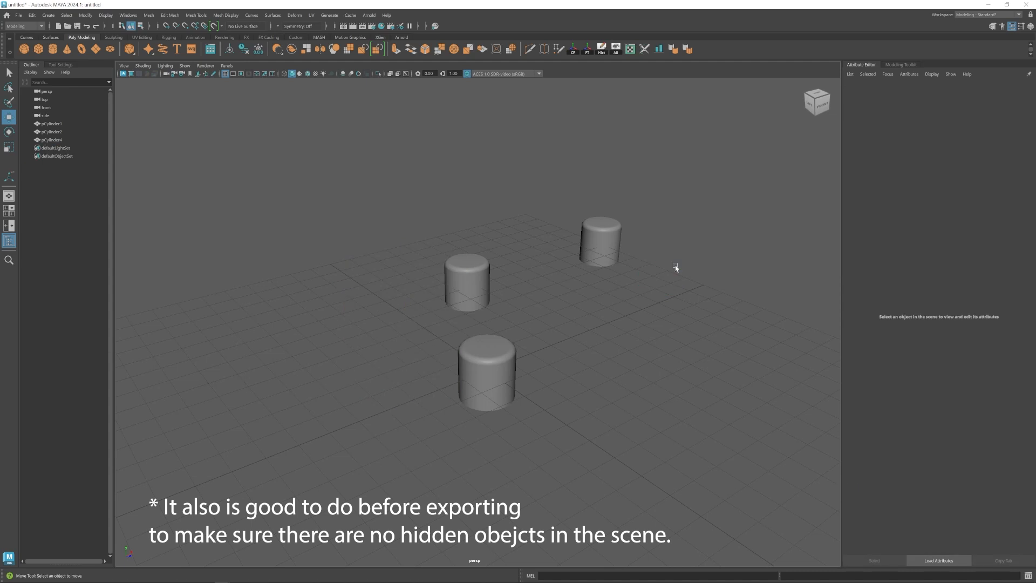
- Run the show-all command once more and delete the three remaining cylinders
click(616, 50)
drag(382, 224, 599, 319)
key(Delete)
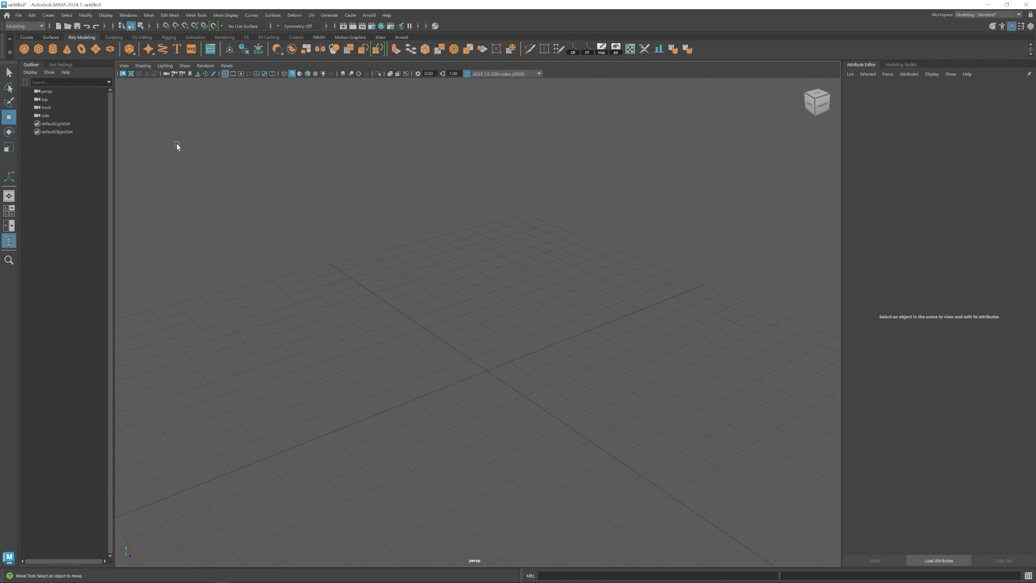
click(106, 15)
mouse_move(156, 70)
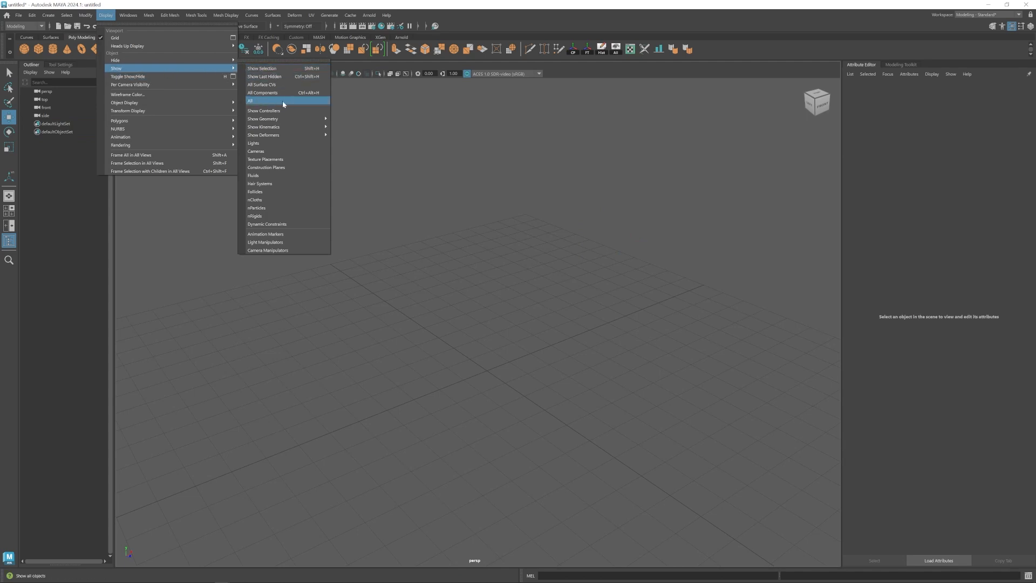
mouse_move(122, 63)
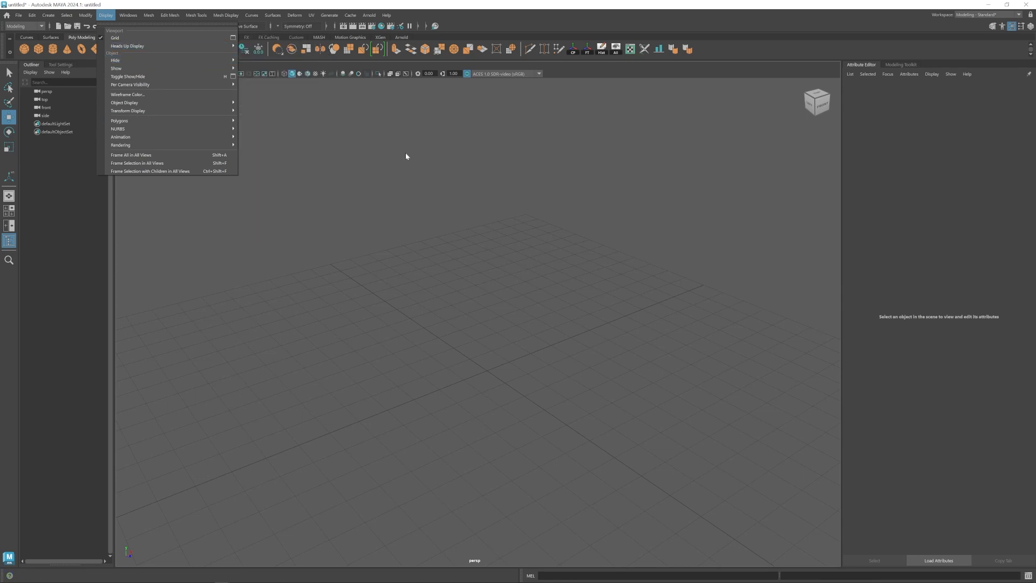
click(487, 269)
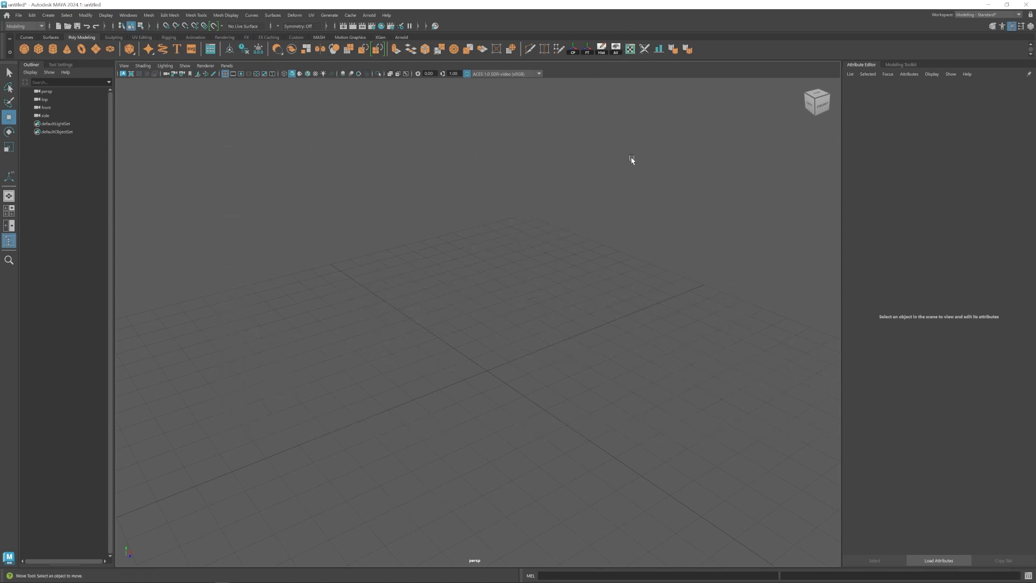
scroll(501, 342, down, 4)
alt+middle_drag(474, 368, 456, 319)
mouse_move(456, 319)
alt+mouse_down()
mouse_move(467, 321)
mouse_move(457, 320)
alt+mouse_up()
click(312, 16)
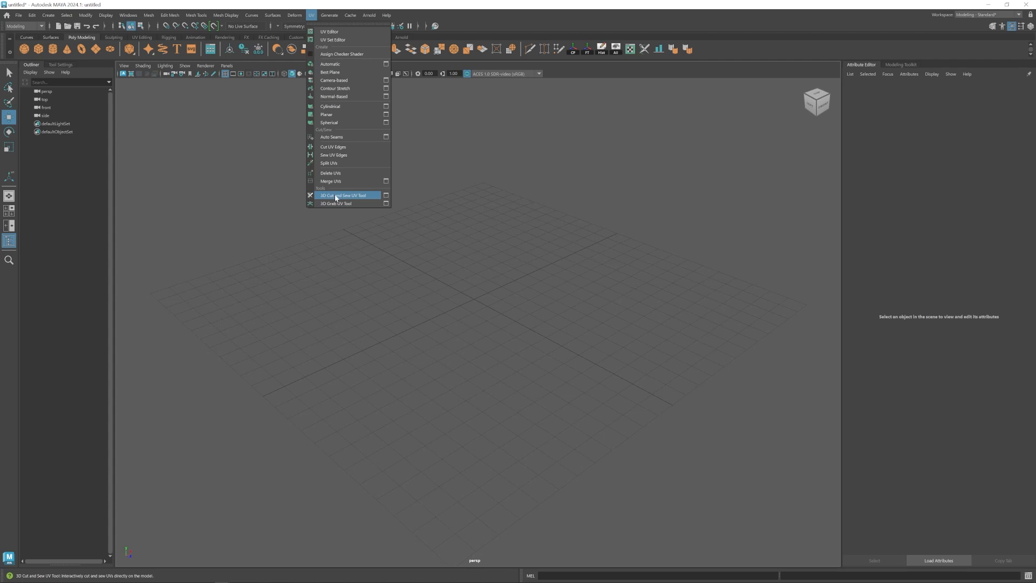
click(638, 51)
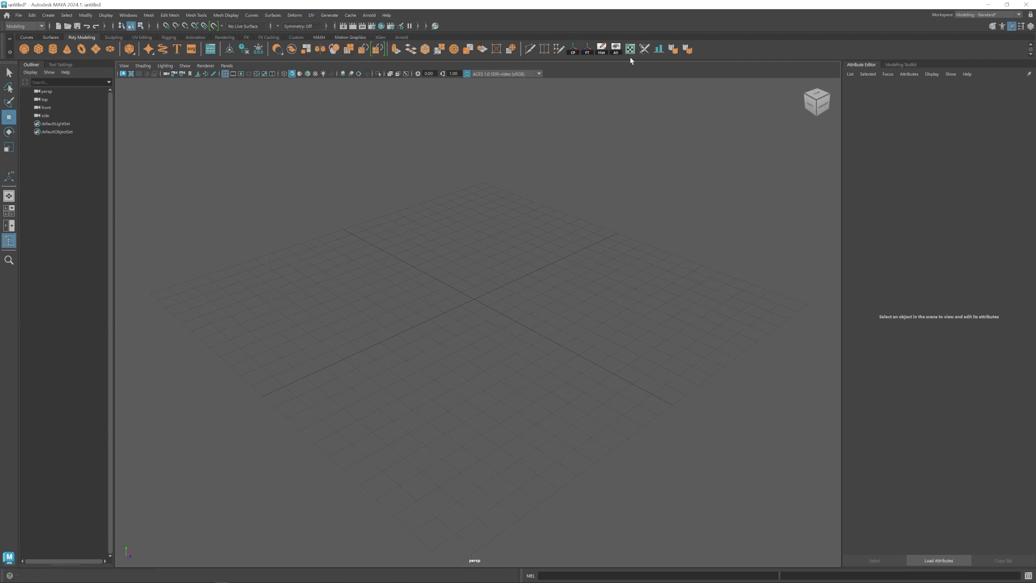
- Create a polygon cylinder, frame it in the view, and select one of its side faces
click(53, 49)
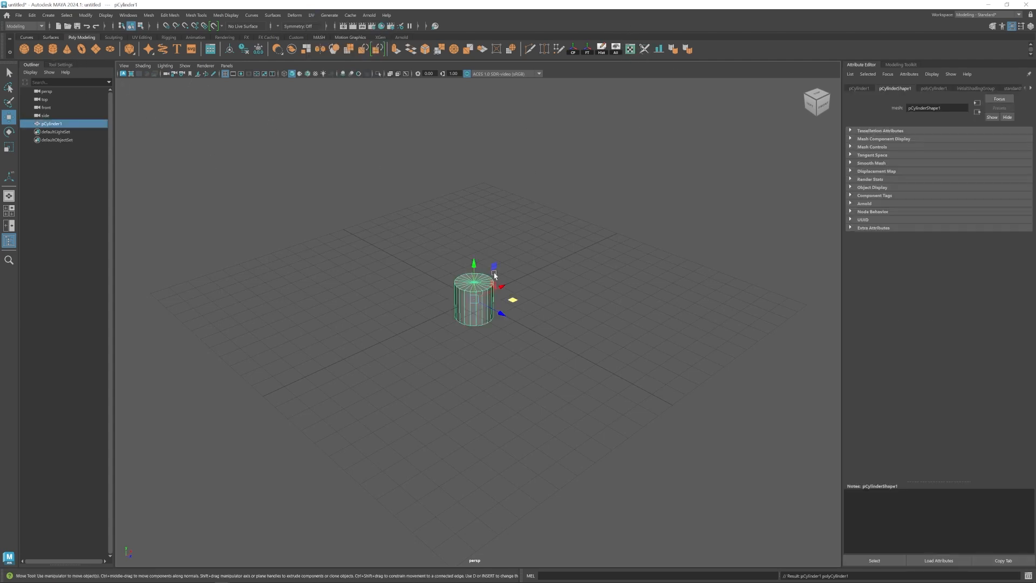
key(f)
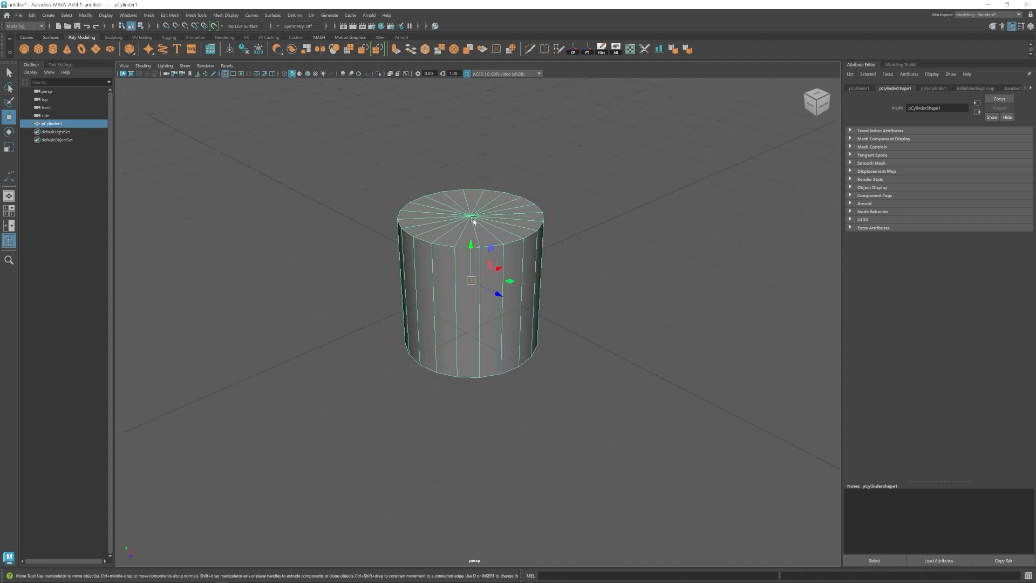
right_drag(480, 230, 478, 262)
alt+drag(479, 262, 469, 227)
right_drag(469, 226, 467, 245)
click(510, 253)
alt+drag(527, 241, 517, 252)
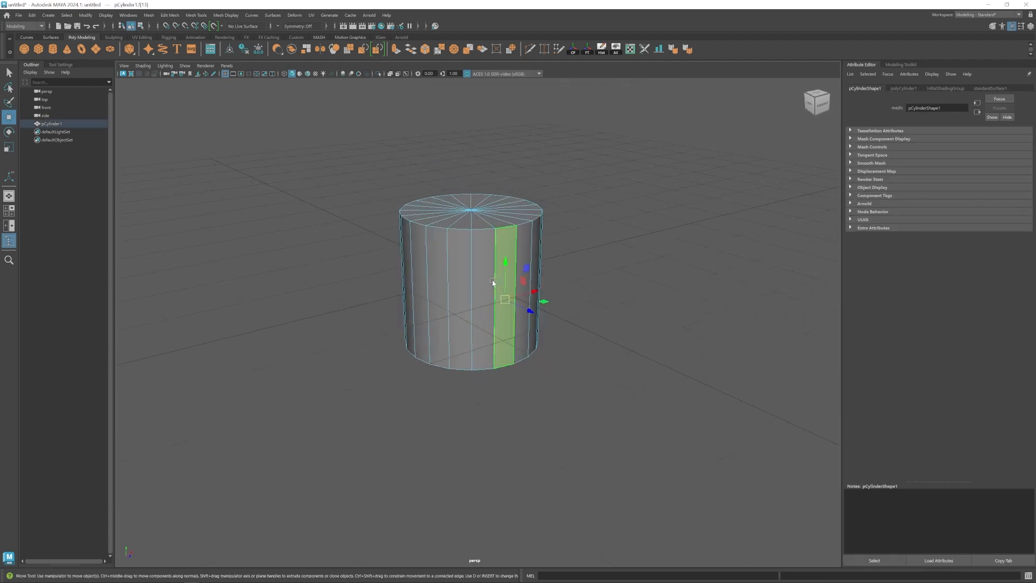
- Insert two evenly spaced edge loops around the cylinder's side with the Insert Edge Loop Tool
click(195, 16)
click(225, 15)
click(195, 15)
click(213, 78)
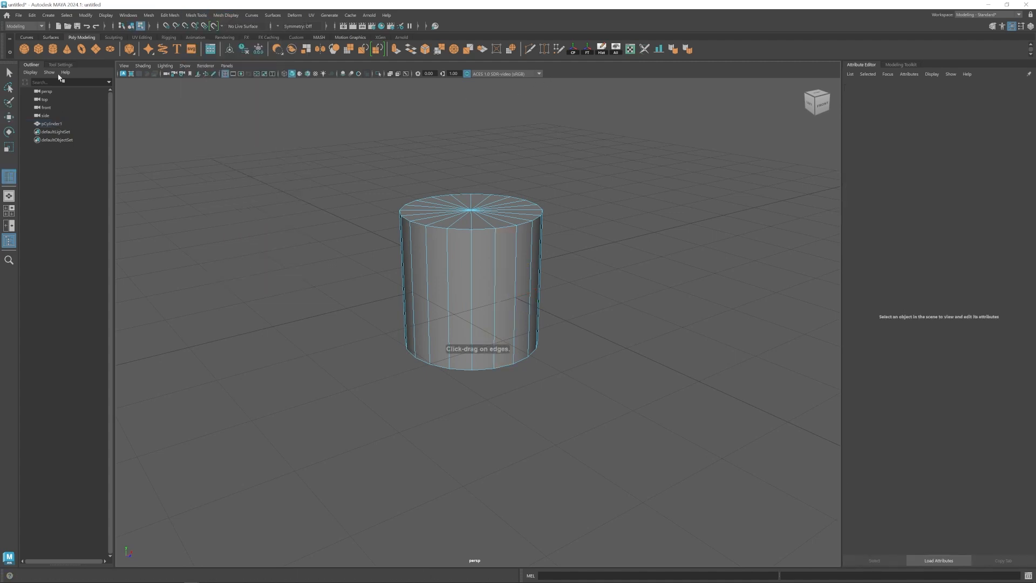
click(60, 64)
click(474, 252)
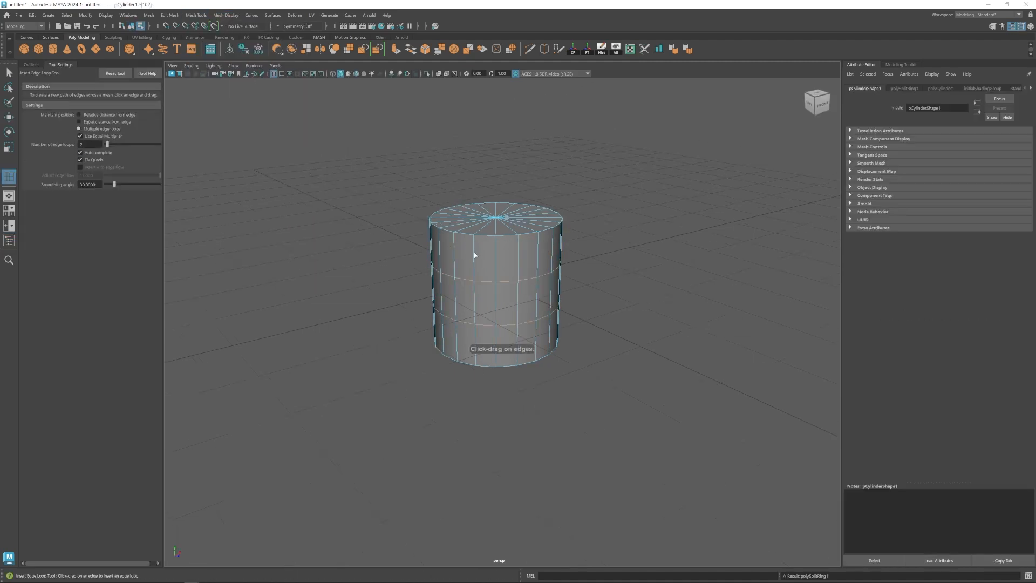
- Extrude the cylinder's middle band of faces and scale it outward into a wide ring
key(w)
click(483, 299)
shift+double_click(483, 298)
key(ctrl+e)
key(r)
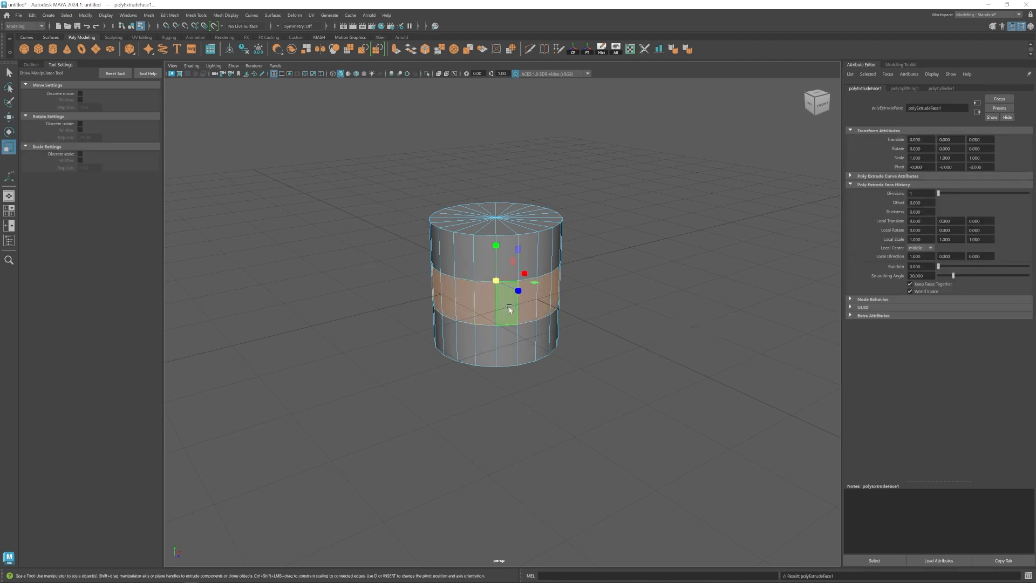
drag(496, 280, 499, 233)
key(w)
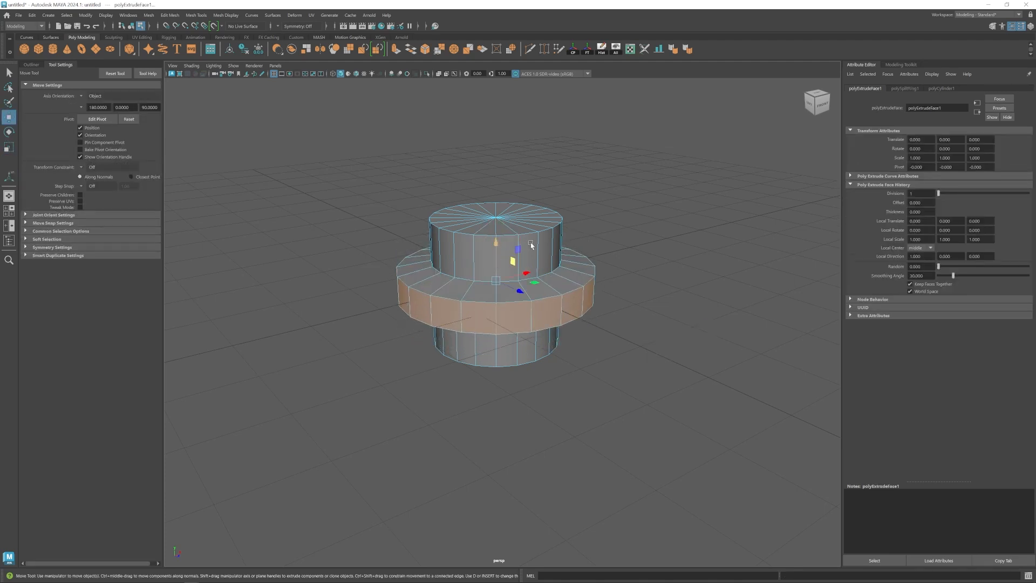
- Return to object mode, select the ringed cylinder, and show its UVs in the UV Editor
click(643, 270)
right_drag(681, 173, 689, 168)
alt+middle_drag(689, 282, 648, 292)
alt+right_drag(648, 291, 683, 296)
click(444, 260)
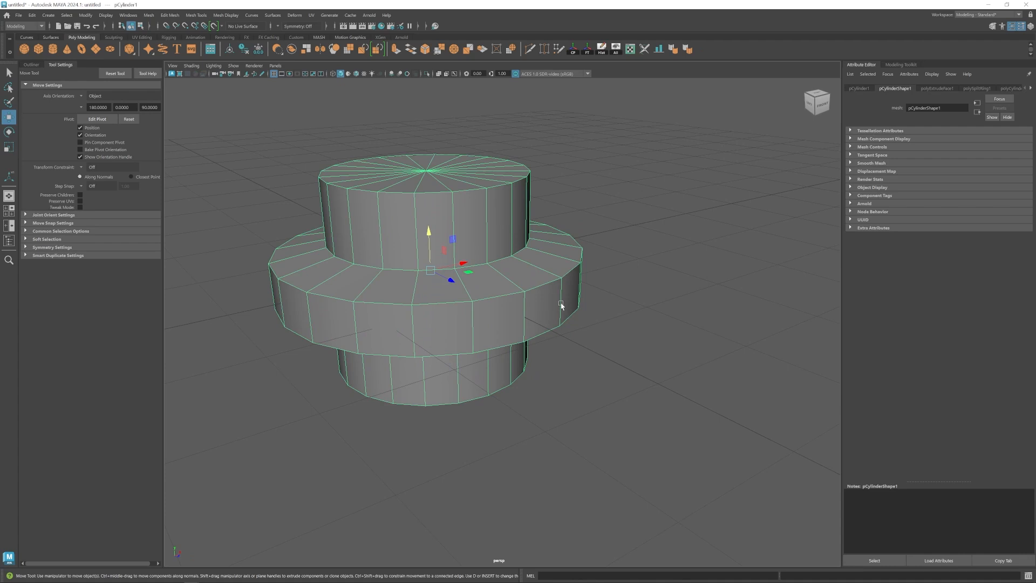
alt+right_drag(560, 303, 527, 296)
alt+middle_drag(527, 296, 568, 304)
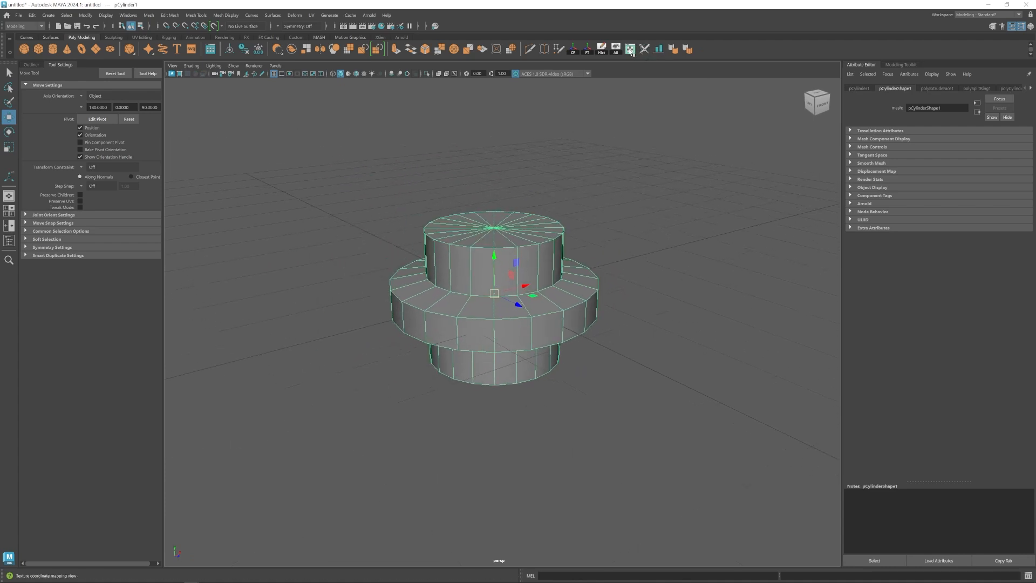
click(635, 48)
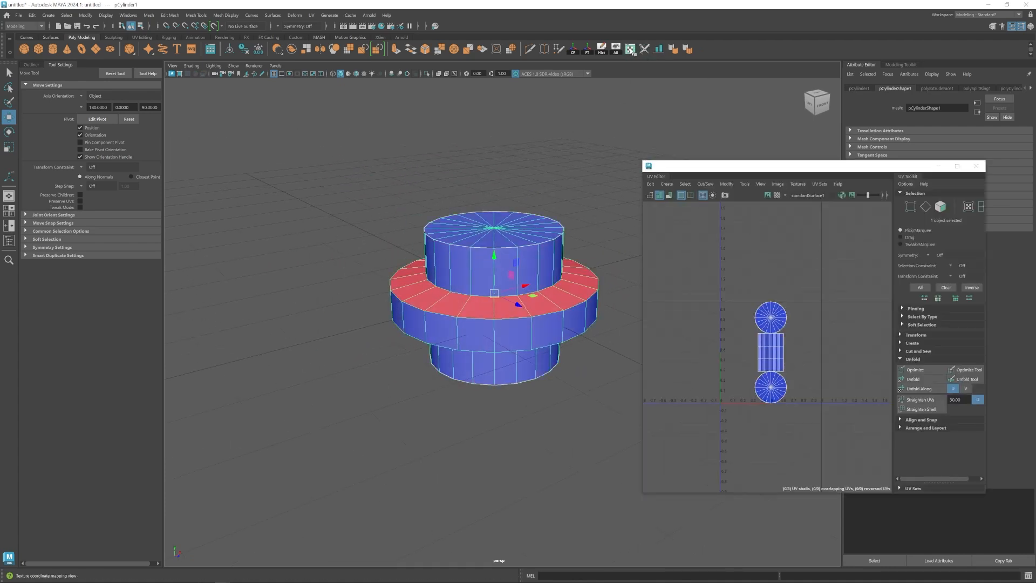
alt+right_drag(743, 330, 827, 395)
alt+middle_drag(781, 389, 765, 361)
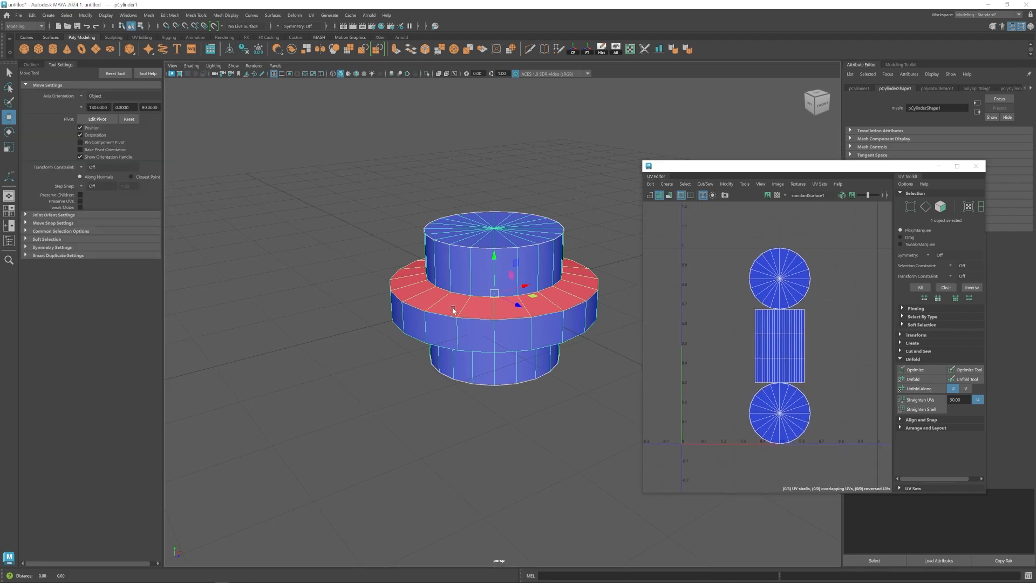
alt+middle_drag(453, 310, 409, 312)
- Apply a camera-based UV projection to the ringed cylinder
click(311, 15)
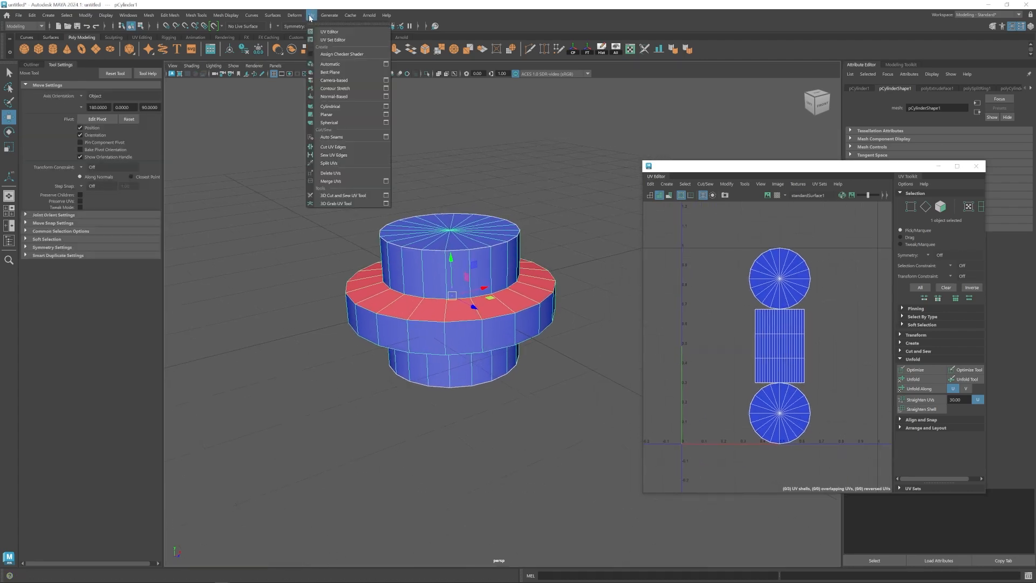
click(342, 81)
right_drag(455, 277, 551, 236)
alt+middle_drag(551, 236, 532, 238)
alt+right_drag(532, 238, 541, 235)
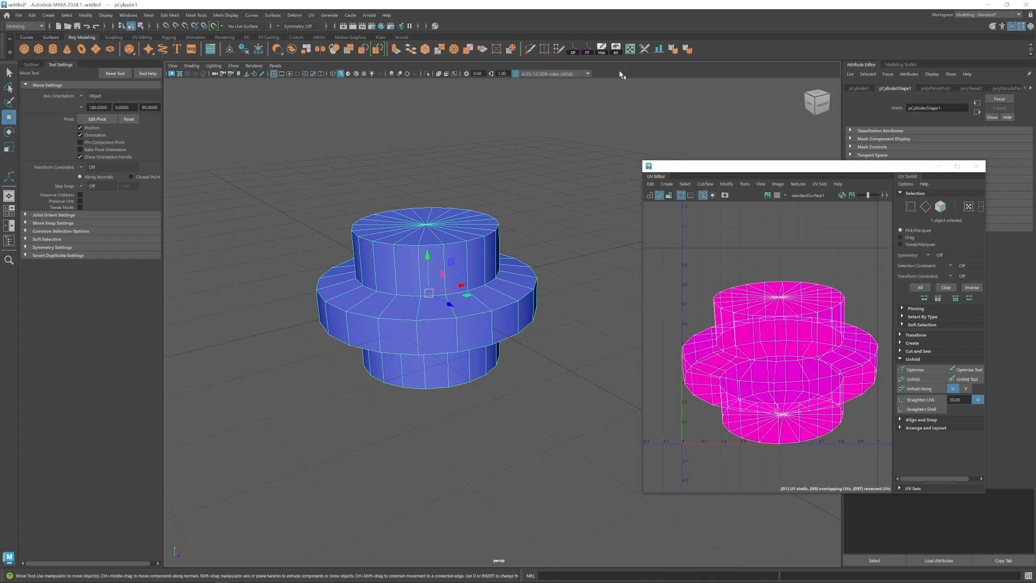
- Cut the UVs along the cap rims and the loops where the ring meets the body, using the 3D Cut and Sew UV Tool
click(644, 50)
right_drag(470, 231, 468, 179)
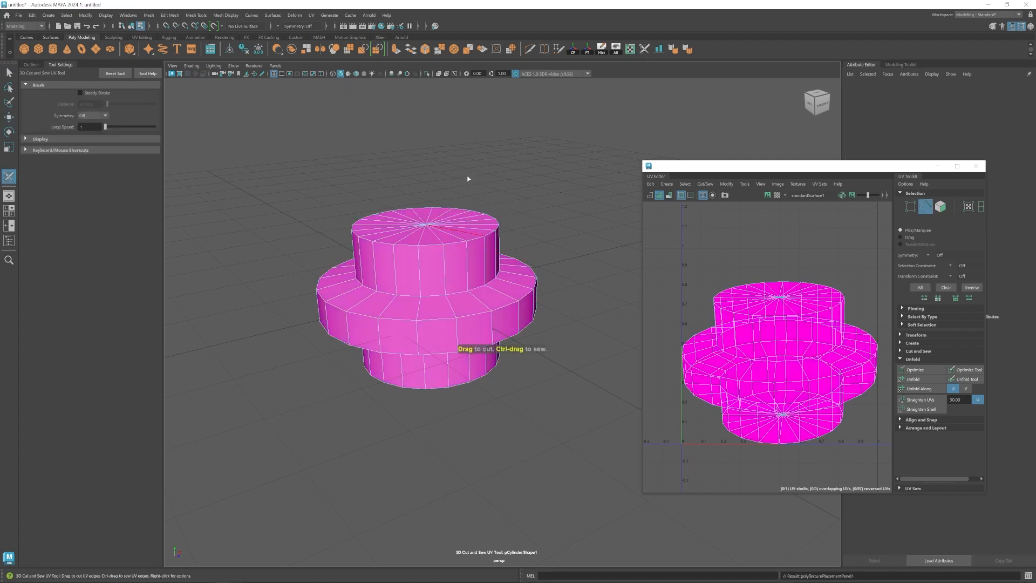
double_click(435, 247)
alt+drag(436, 248, 482, 342)
double_click(440, 370)
double_click(434, 306)
double_click(439, 298)
double_click(491, 341)
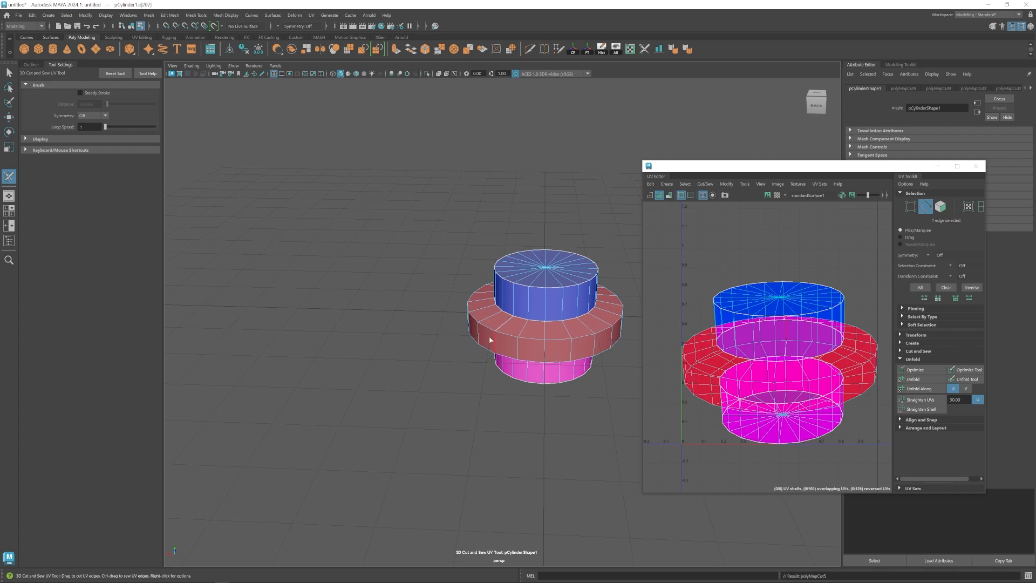
- Cut the remaining UV seams across the cylinder's side walls so that they can unroll
click(511, 299)
alt+drag(511, 299, 580, 314)
click(517, 335)
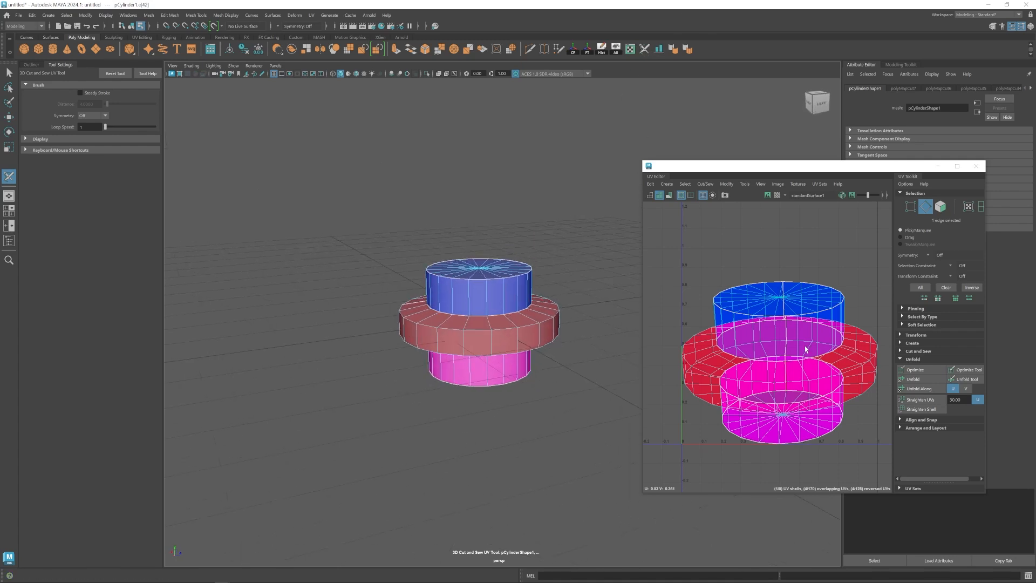
- Select all UV shells in the UV Editor, unfold them, and lay them out without overlaps
key(w)
right_drag(770, 311, 734, 294)
drag(688, 253, 883, 460)
key(ctrl+l)
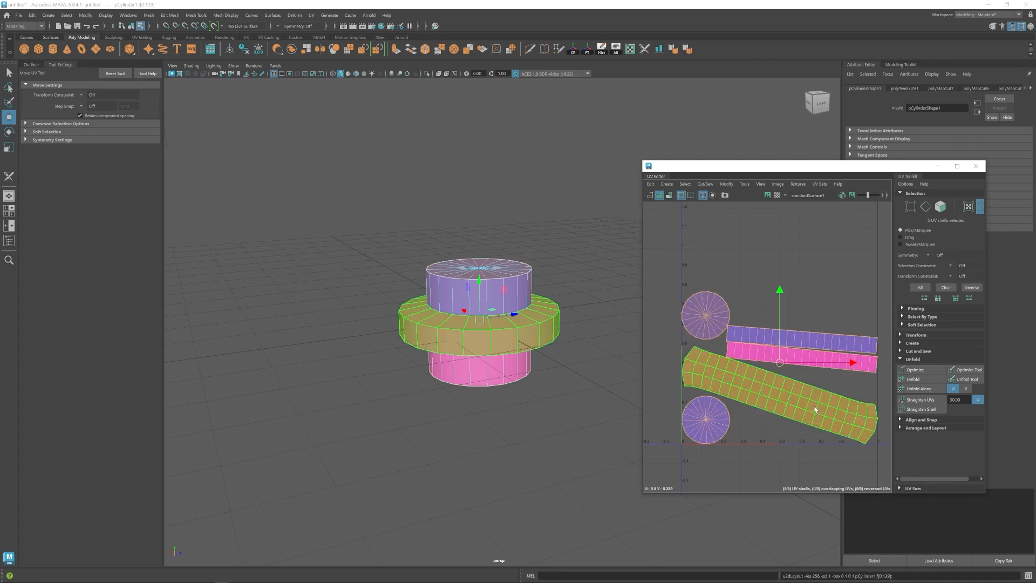
click(787, 309)
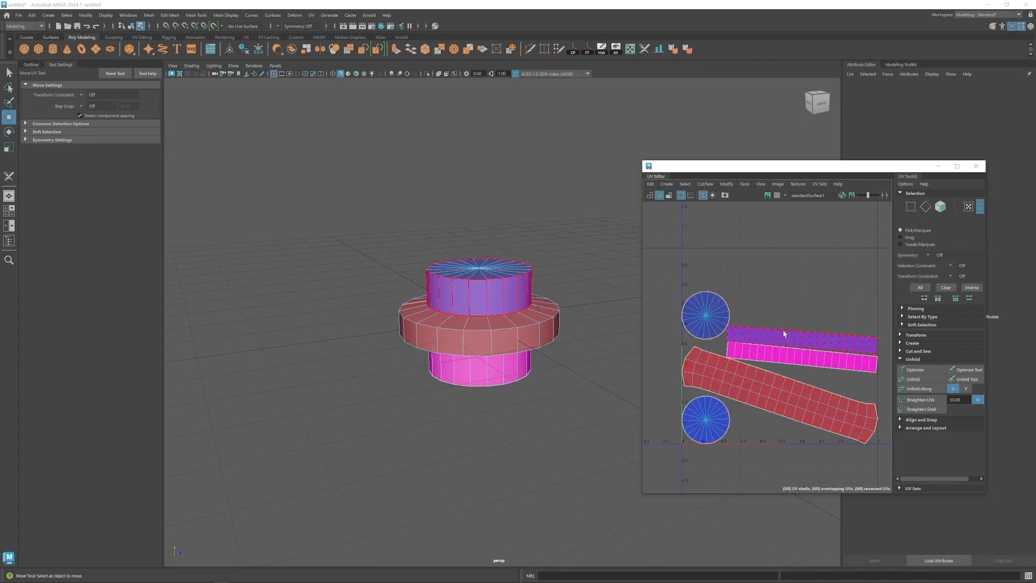
- Select the unwrapped model in object mode, close the UV Editor, and delete the model
scroll(493, 316, up, 3)
key(w)
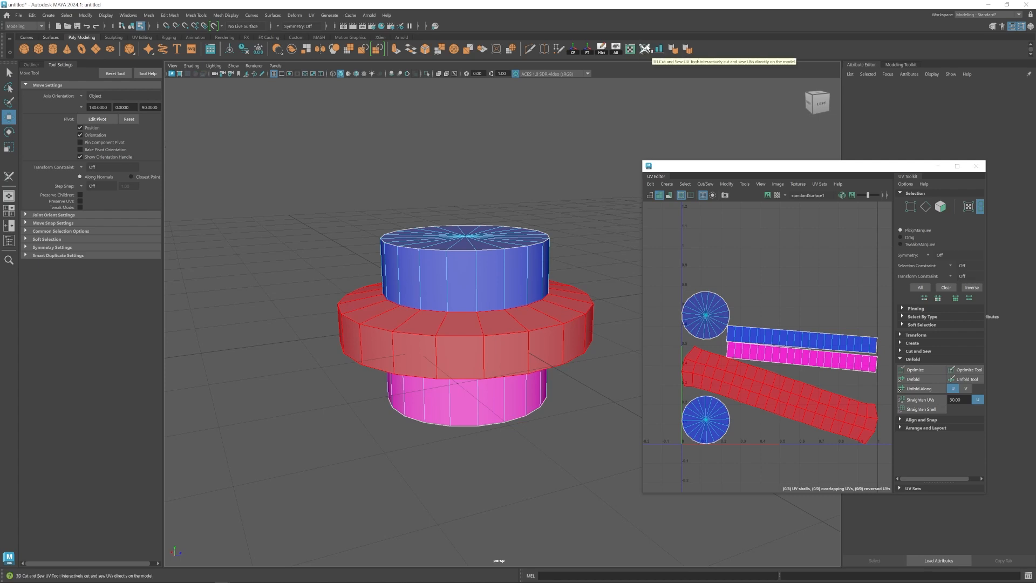
scroll(395, 311, down, 3)
alt+drag(395, 311, 428, 330)
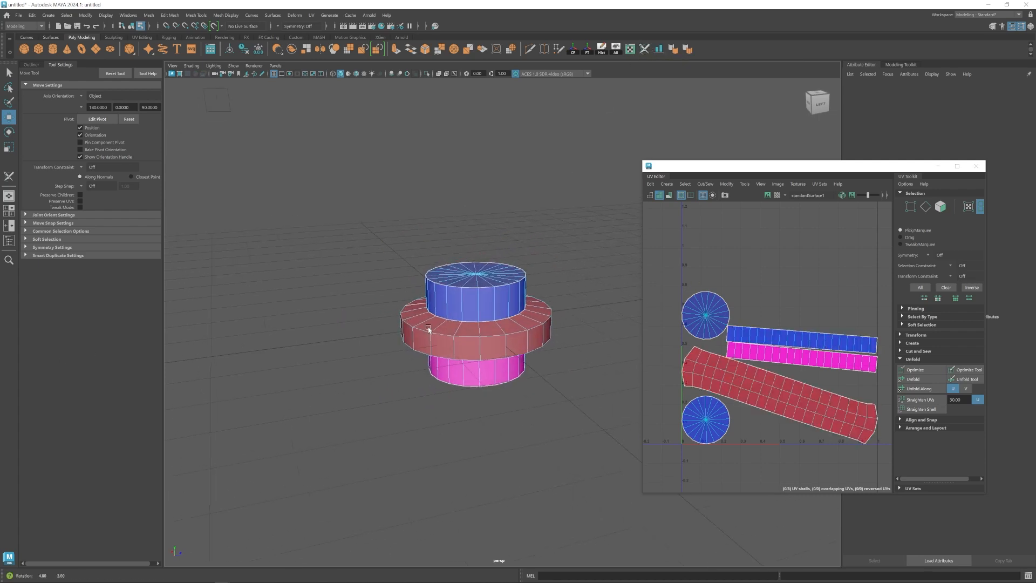
click(470, 261)
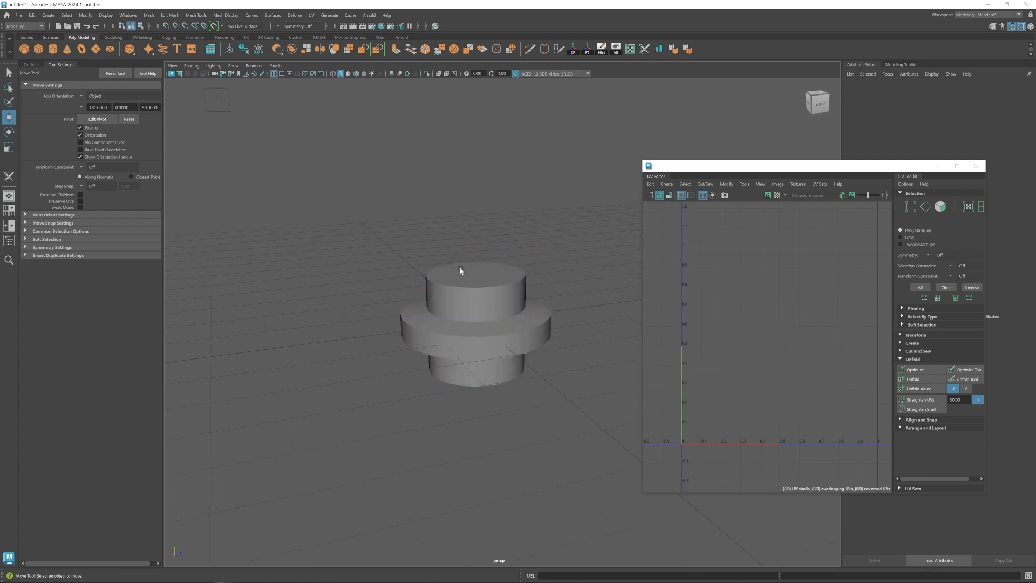
click(470, 300)
click(976, 166)
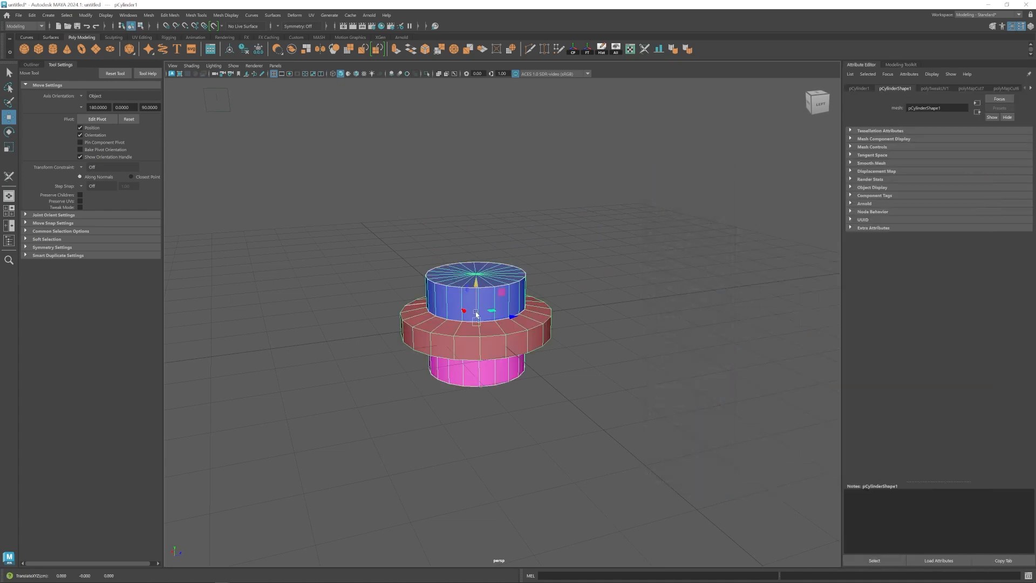
click(470, 230)
click(487, 301)
key(Delete)
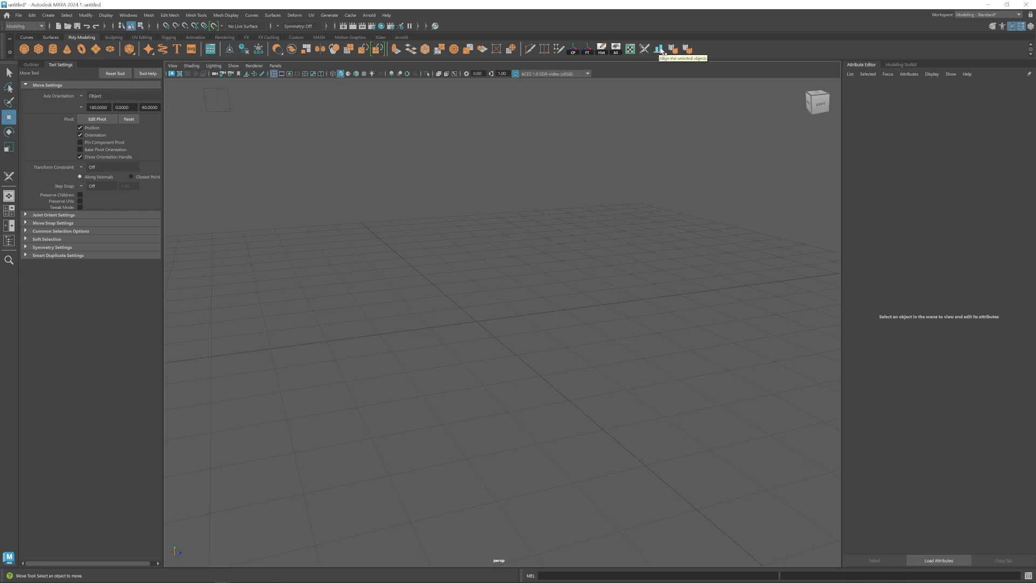
- Create a polygon cube, duplicate it, and move the copy away along the grid
click(38, 49)
alt+drag(512, 397, 419, 368)
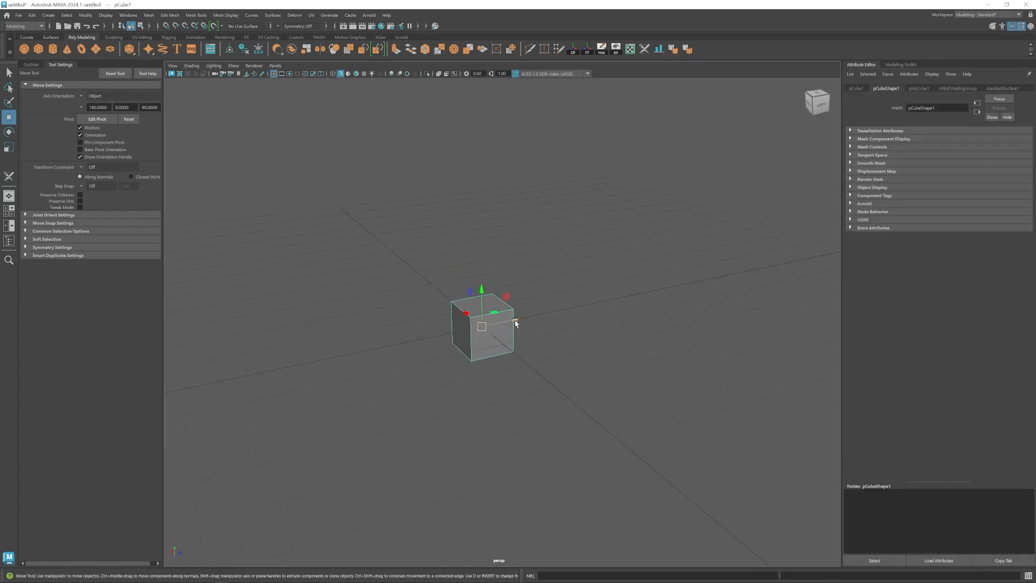
key(ctrl+d)
key(r)
drag(515, 321, 781, 295)
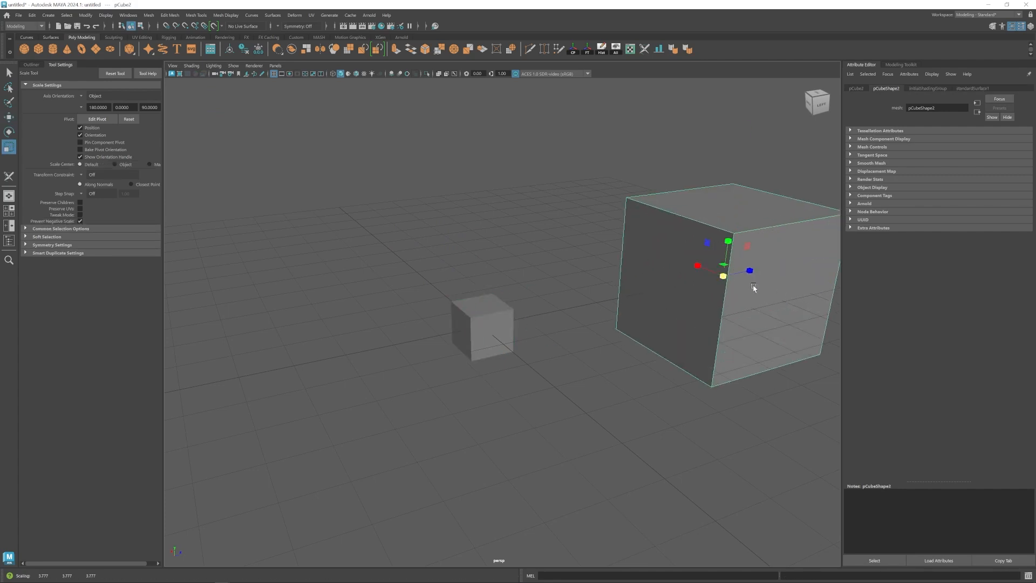
- Undo the uniform enlargement of the copied cube and scale it into a tall, narrow pillar
key(ctrl+z)
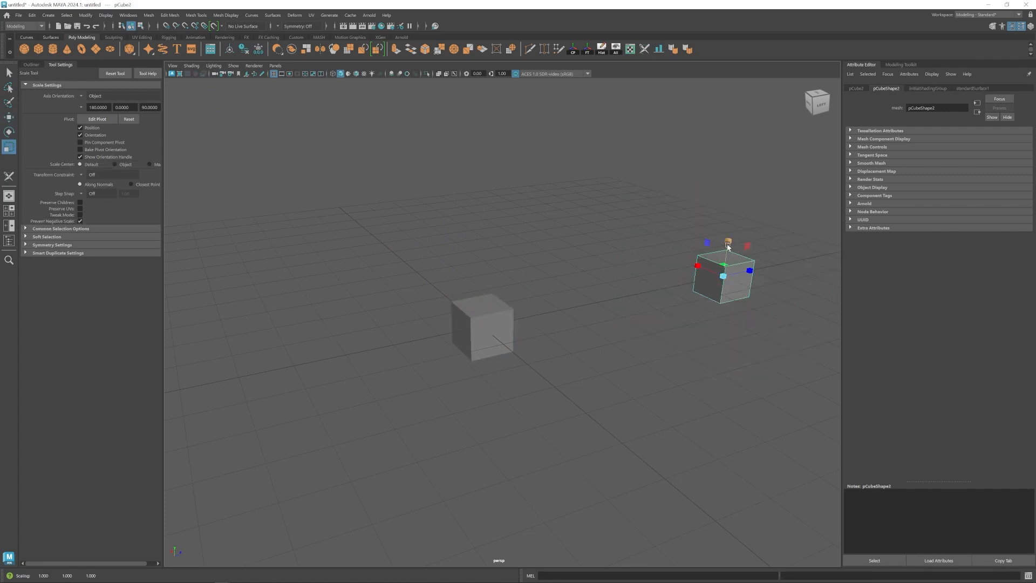
drag(728, 241, 749, 87)
drag(723, 276, 403, 300)
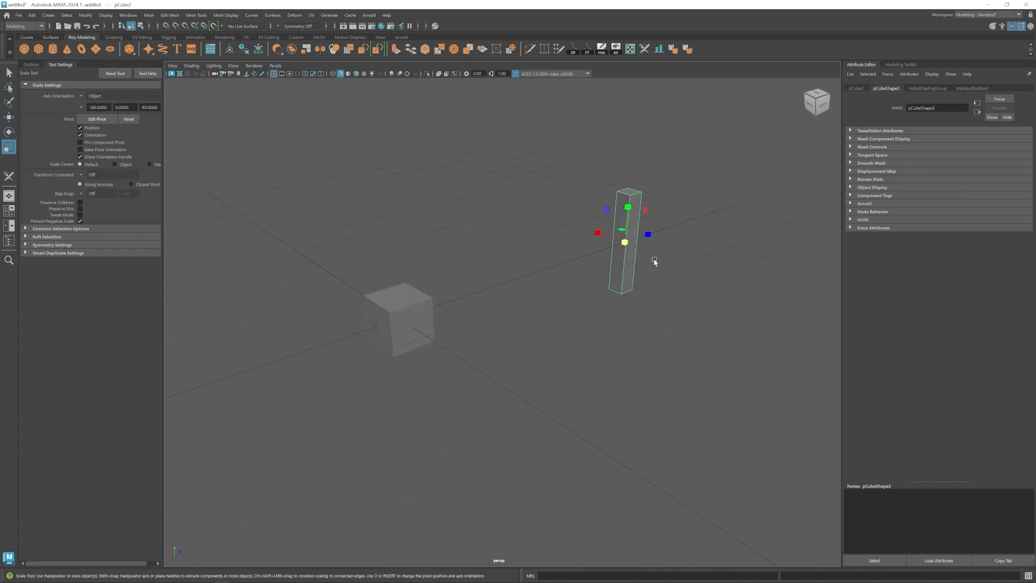
- Select the pillar and add the cube to the selection, and align the pillar to the cube's centre
shift+click(387, 308)
click(659, 50)
click(451, 345)
alt+middle_drag(414, 331, 470, 270)
- Move the pillar back out of the cube along the grid and clear the selection
click(469, 272)
key(w)
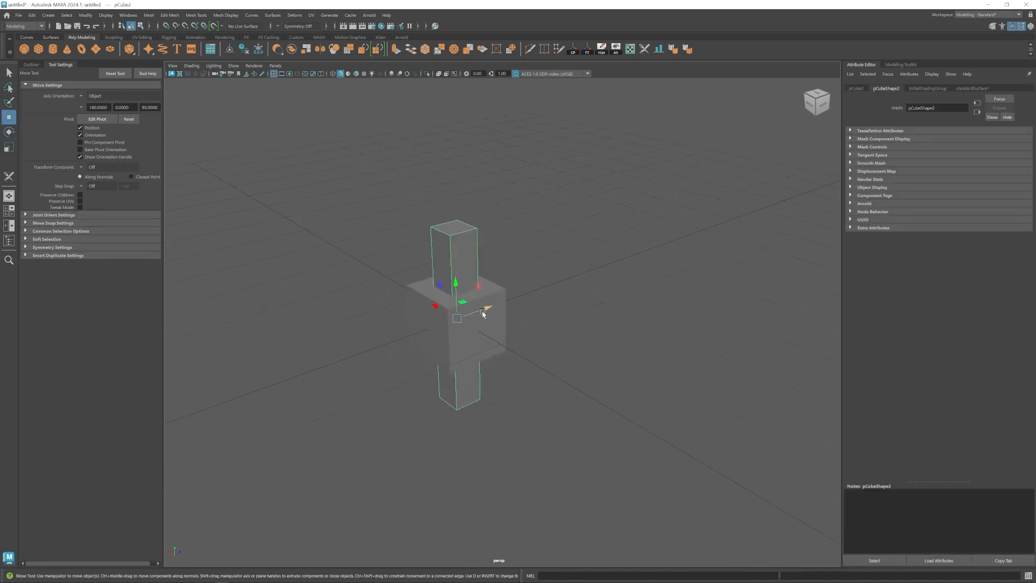
drag(486, 301, 725, 279)
alt+right_drag(725, 278, 490, 330)
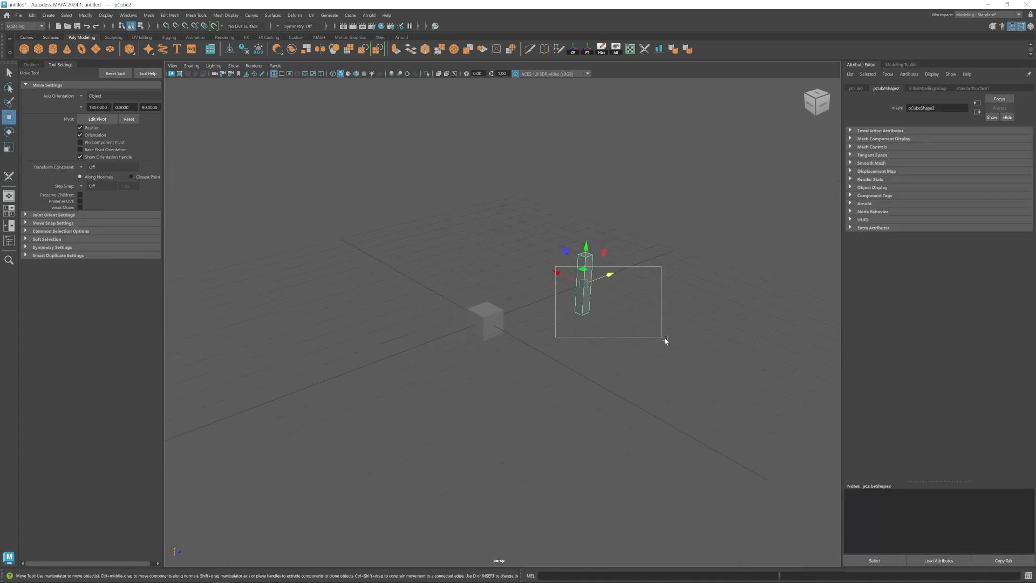
alt+right_drag(437, 215, 617, 167)
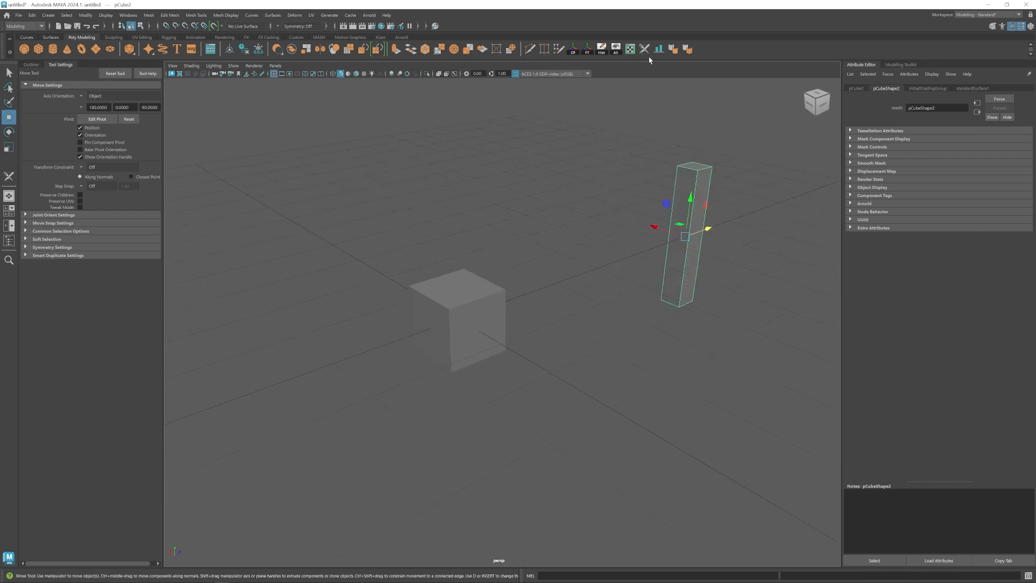
click(575, 121)
click(694, 218)
click(438, 173)
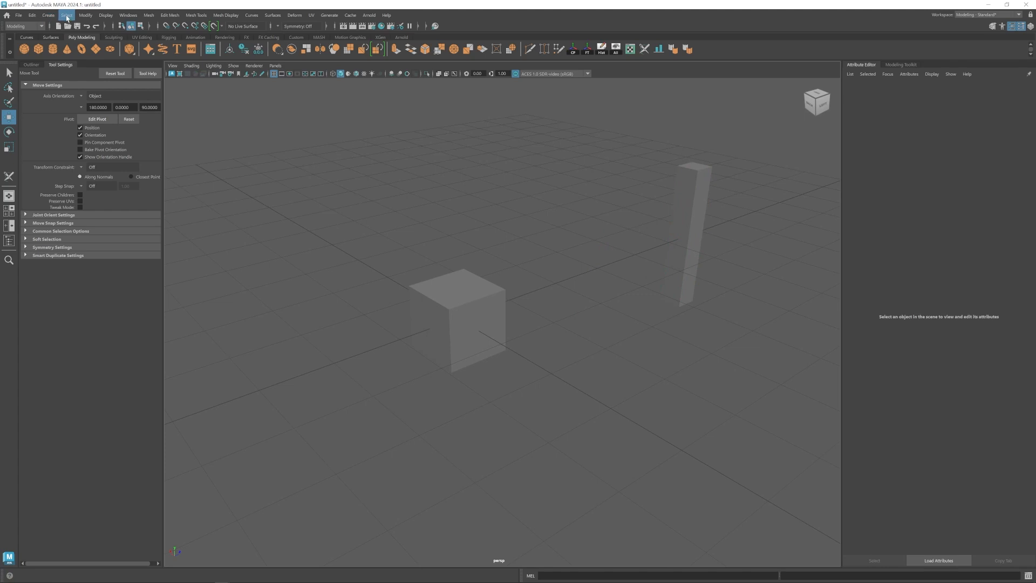
- Open the options for Align Objects and reset them to the default settings
click(84, 15)
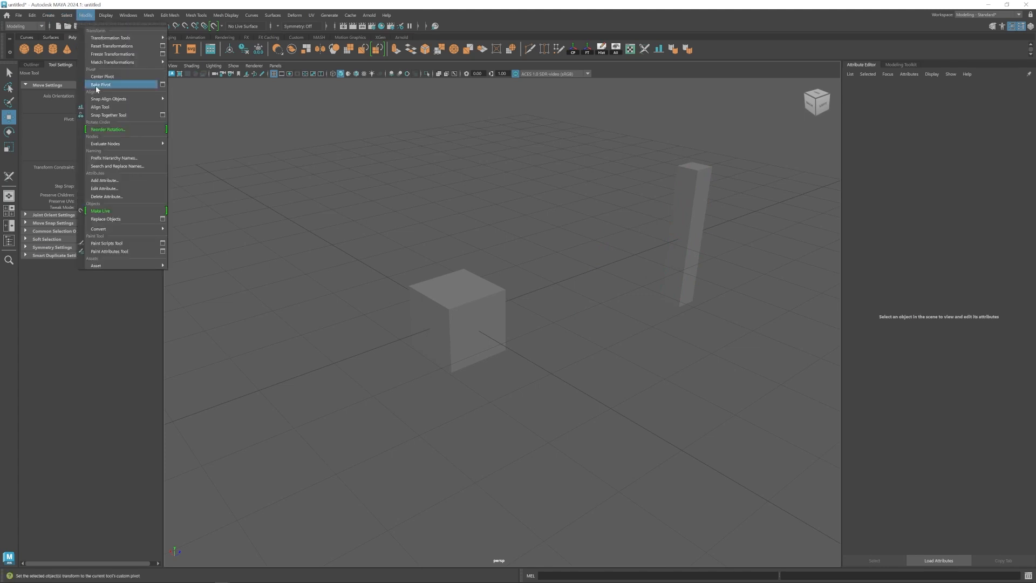
mouse_move(137, 99)
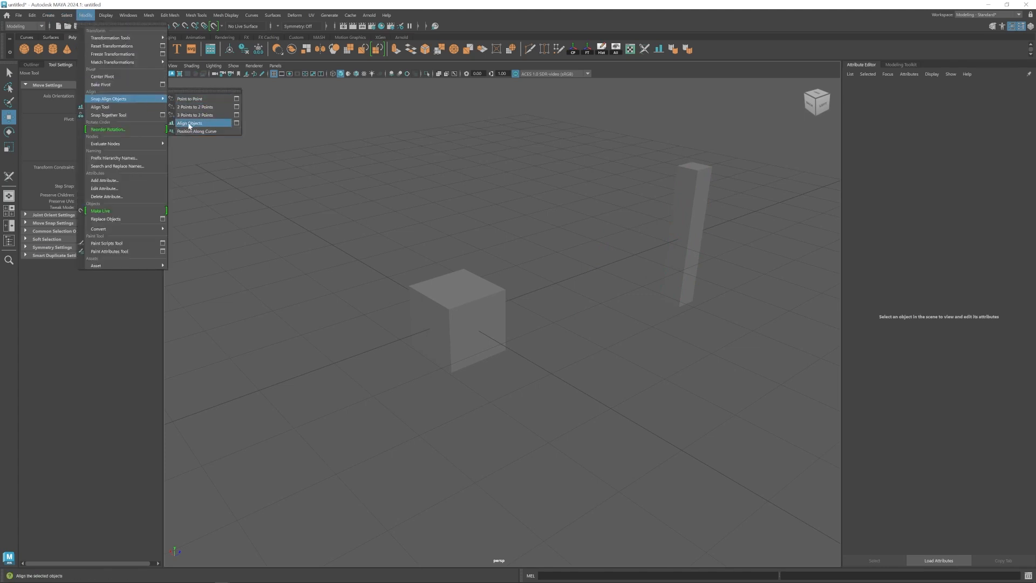
click(236, 123)
click(192, 121)
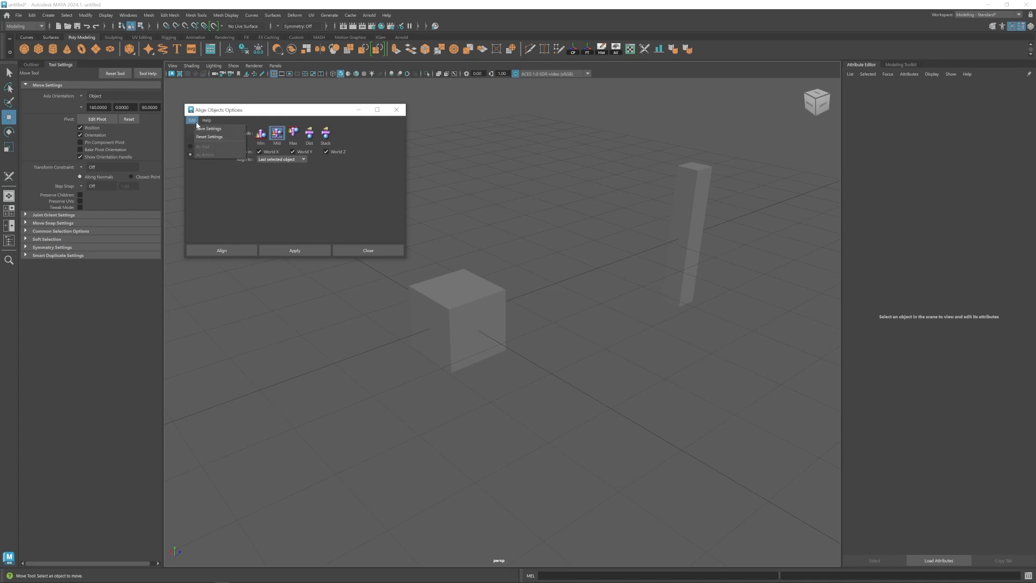
click(209, 136)
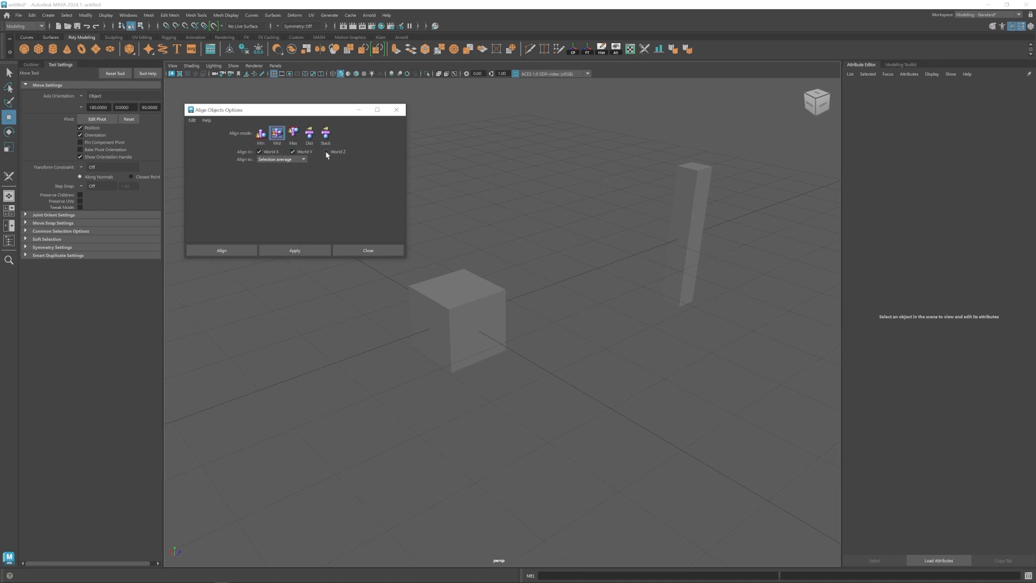
- Set Align Objects to use the last selected object as its target and align the pillar to the cube in Mid mode
click(300, 160)
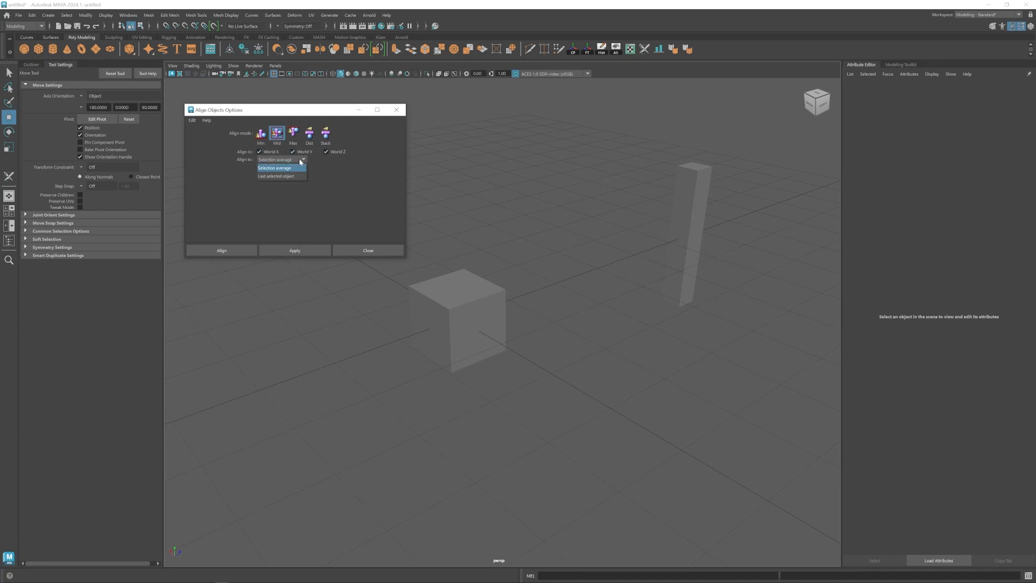
click(275, 176)
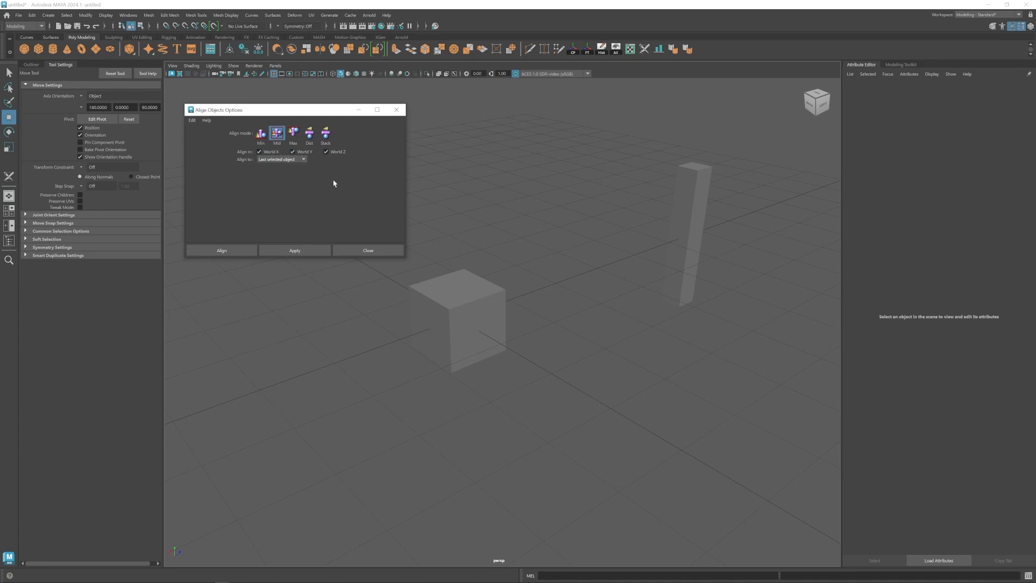
click(710, 225)
shift+click(497, 325)
click(221, 251)
scroll(413, 270, down, 3)
click(414, 270)
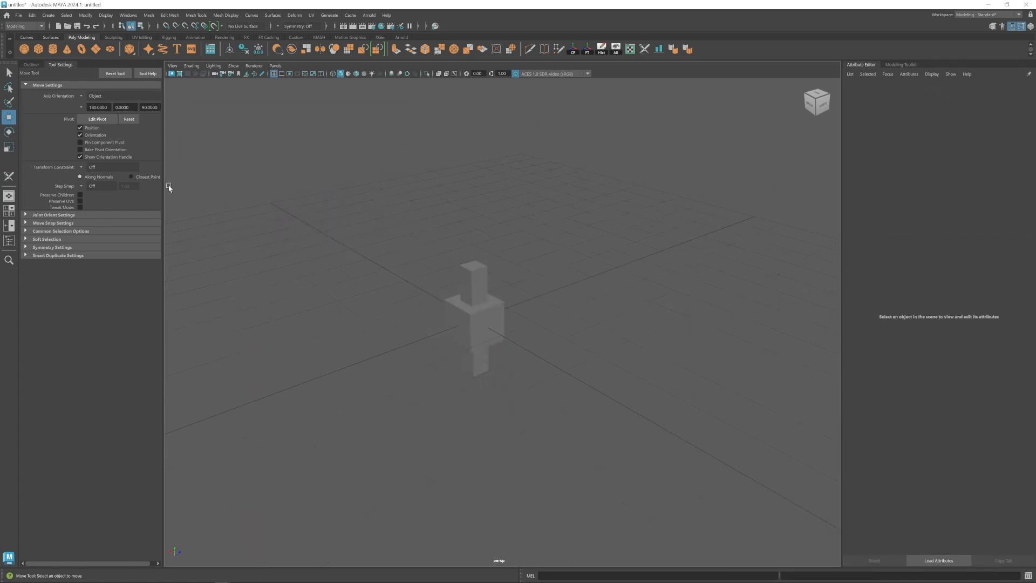
- Add the Align Objects command to the Poly Modeling shelf
click(48, 16)
mouse_move(84, 17)
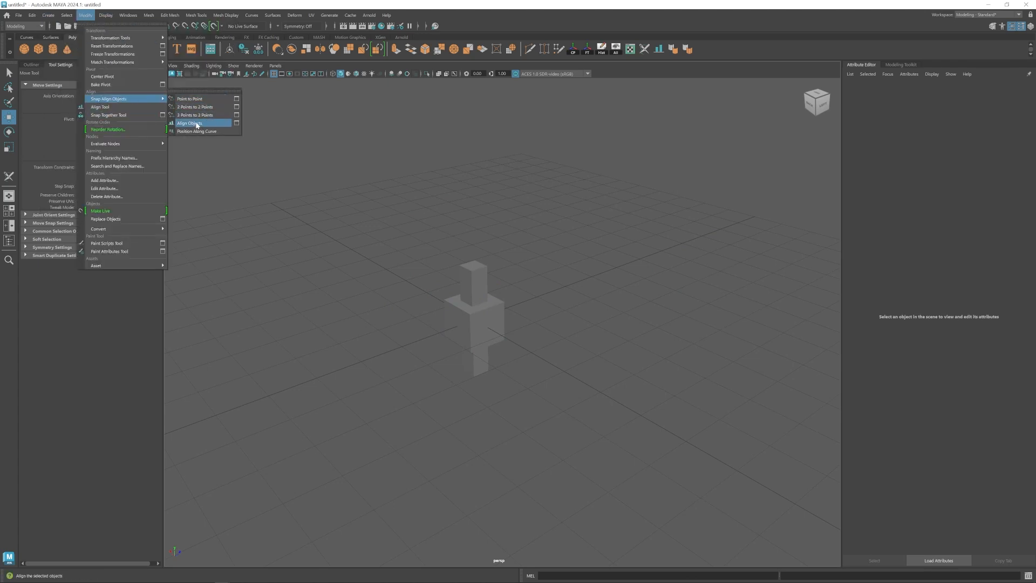
ctrl+shift+click(197, 125)
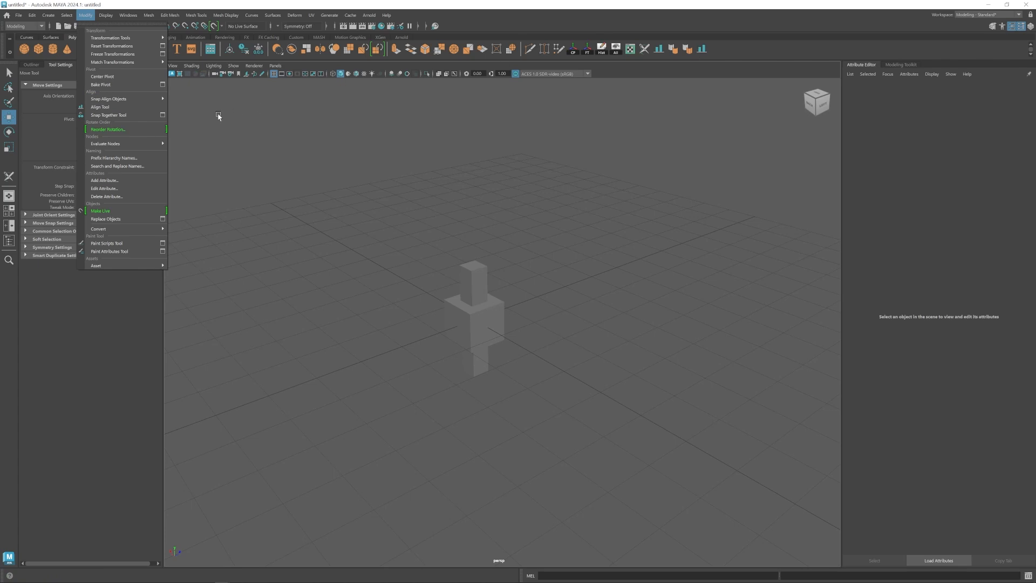
right_click(702, 51)
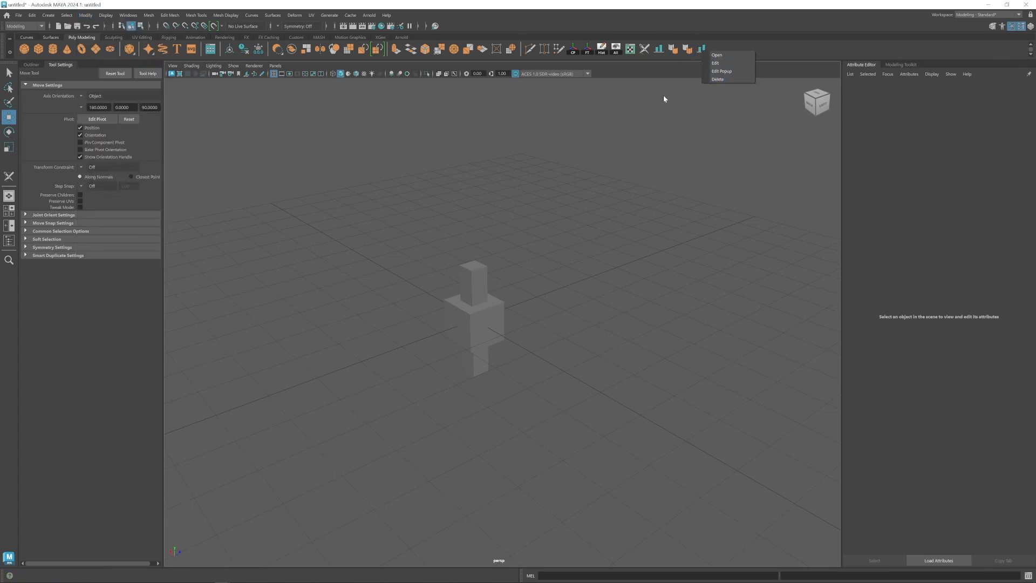
click(561, 195)
- Move the pillar about 7.3 units along Z, out of the cube
scroll(665, 181, up, 5)
click(467, 245)
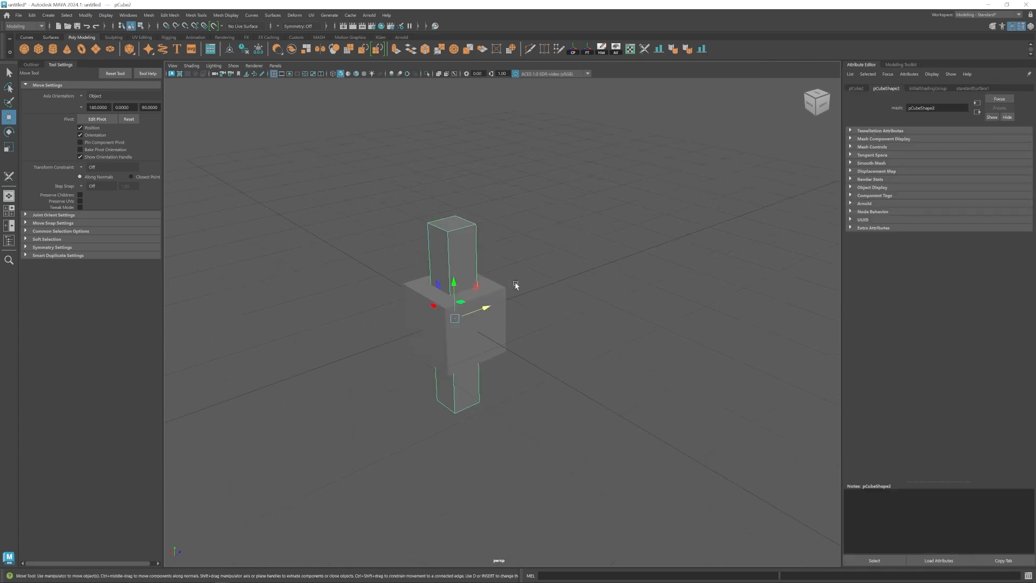
scroll(533, 333, down, 2)
drag(495, 312, 726, 217)
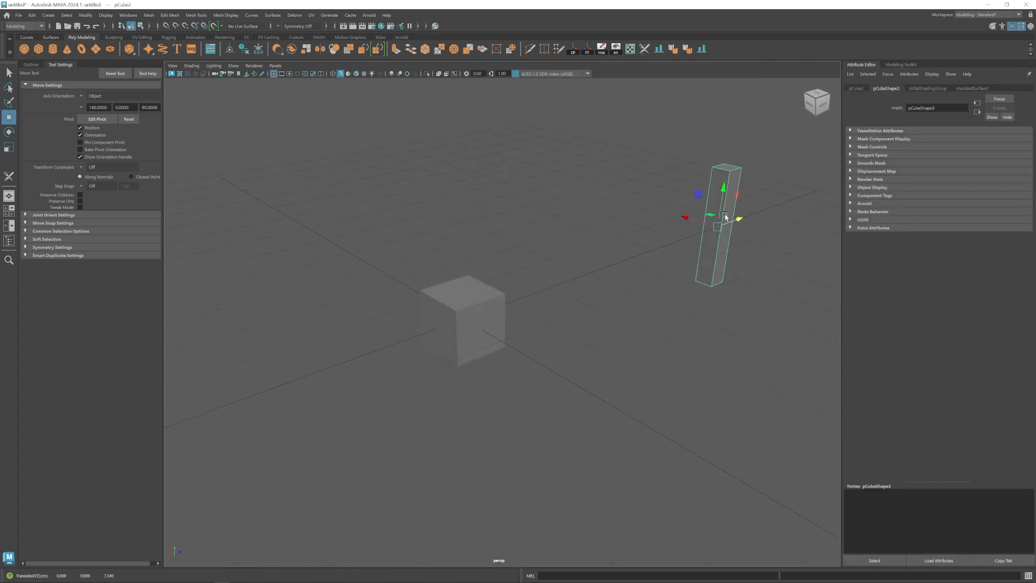
- Align the pillar to the cube with the Align Objects shelf shortcut and remove that shortcut from the shelf
shift+click(480, 305)
click(703, 50)
click(518, 213)
right_click(706, 48)
click(723, 74)
- Pull the pillar out of the cube and delete it
click(470, 289)
drag(509, 307, 587, 264)
key(Delete)
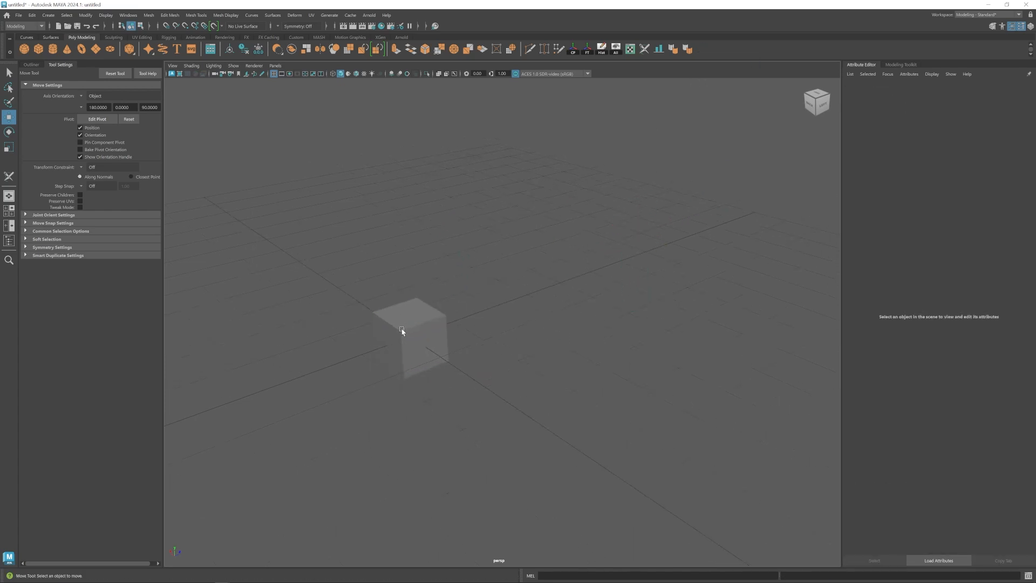
alt+middle_drag(407, 317, 473, 294)
alt+right_drag(470, 300, 458, 343)
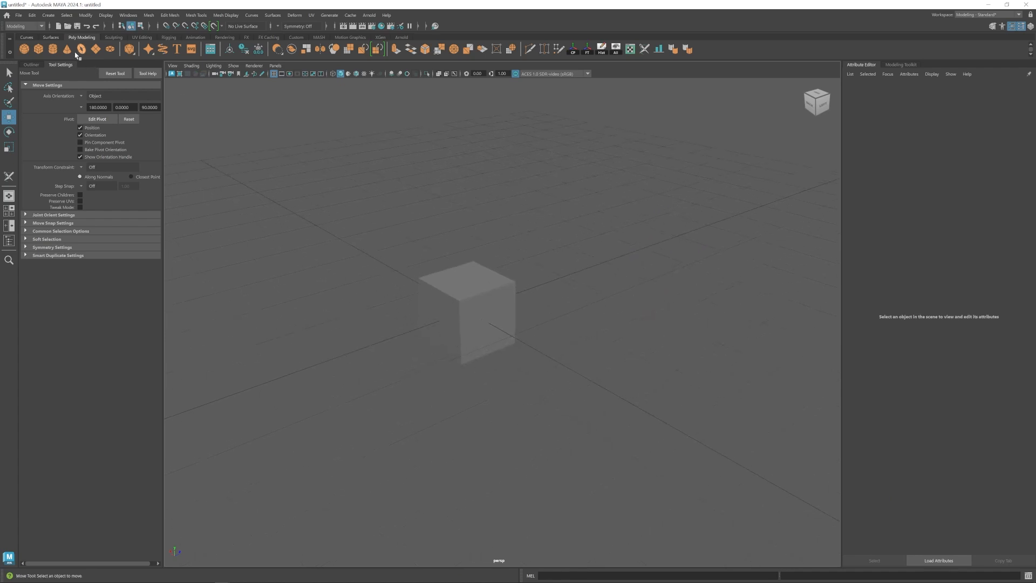
- Duplicate the cube along the grid beside the original and enlarge the copy uniformly
click(86, 15)
mouse_move(113, 63)
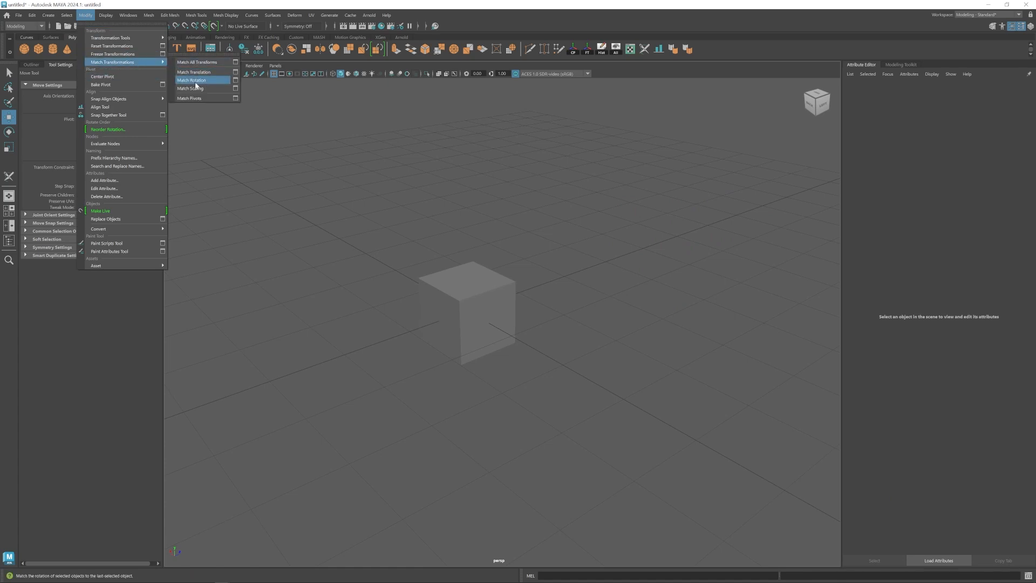
click(448, 293)
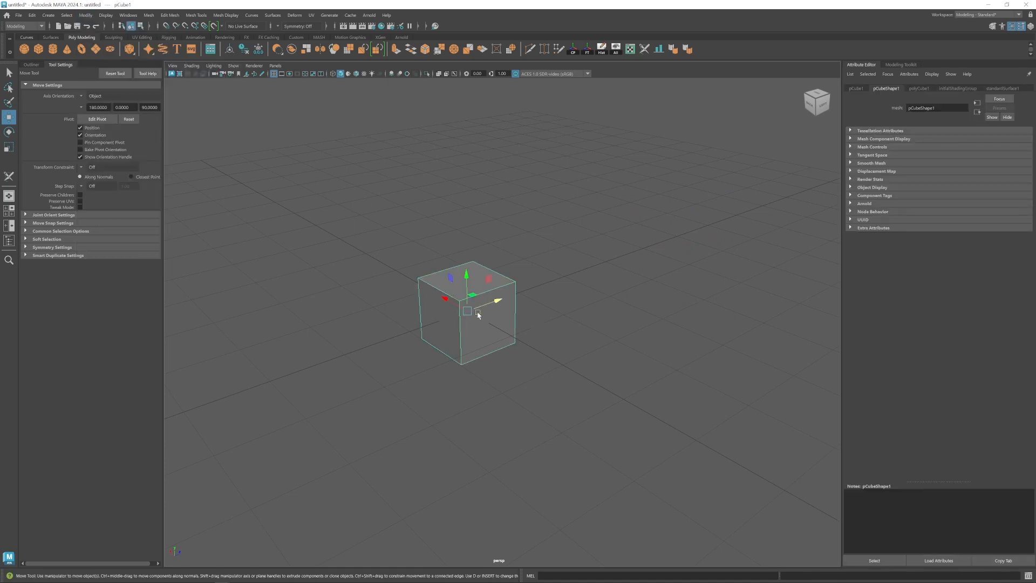
mouse_move(493, 309)
shift+mouse_down()
mouse_move(618, 279)
mouse_move(630, 262)
mouse_move(576, 280)
shift+mouse_up()
key(r)
- Rotate the enlarged copy about -40 degrees around Y and tilt it on a second axis
key(e)
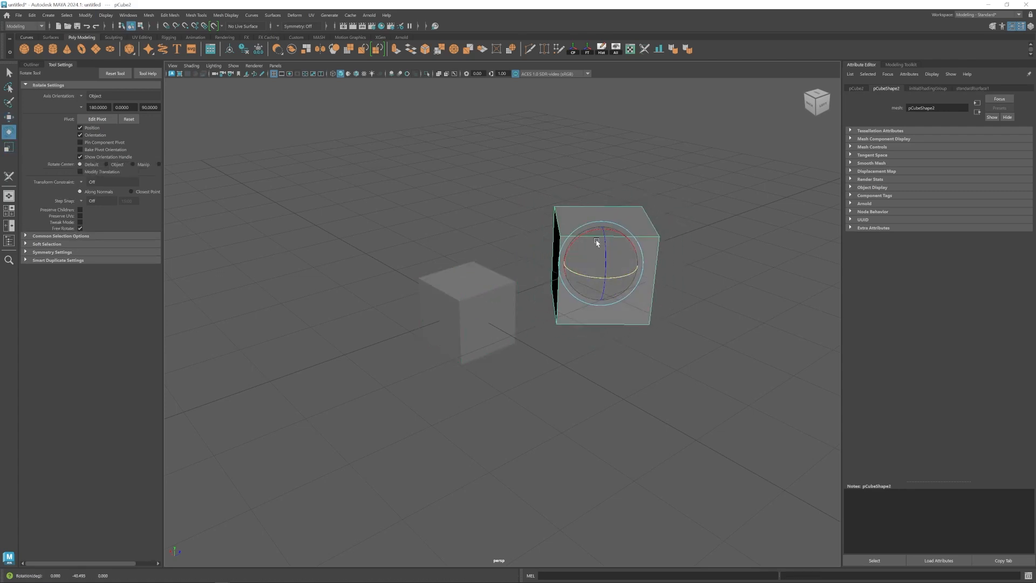
drag(605, 240, 606, 253)
key(w)
alt+middle_drag(571, 328, 532, 333)
alt+right_drag(531, 333, 597, 351)
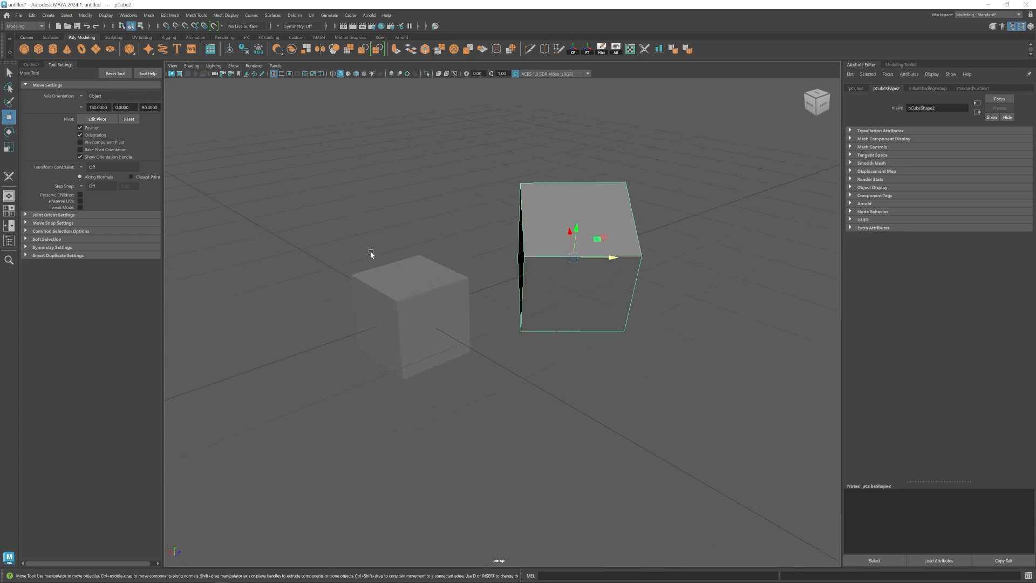
- Align the rotated copy to the original cube, undo the alignment and clear the selection
click(439, 268)
click(658, 49)
key(ctrl+z)
click(405, 218)
- Select the copy and add the original cube, match the copy's translation to it, and undo the match
click(556, 243)
shift+click(382, 309)
click(88, 18)
mouse_move(130, 62)
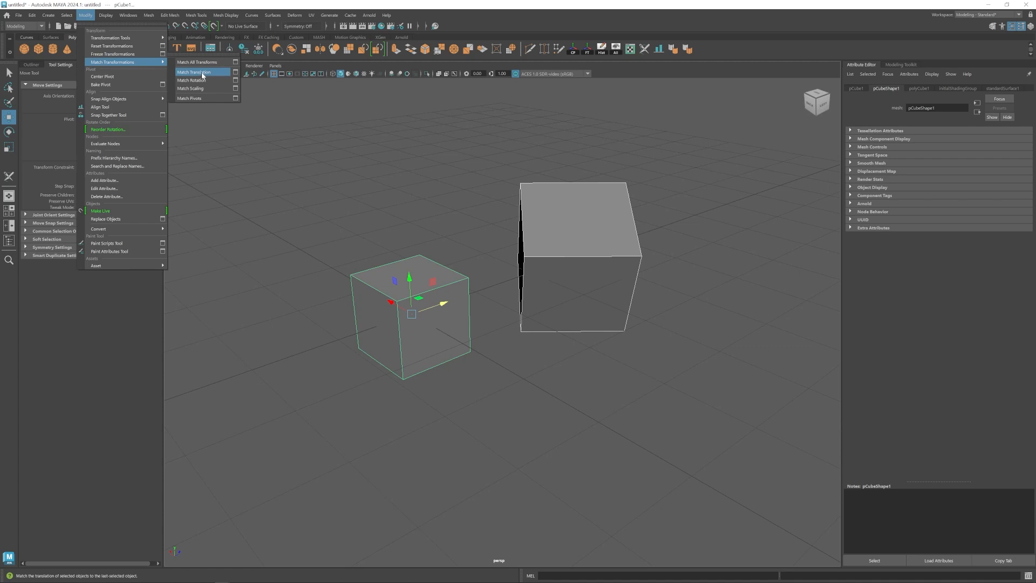
click(203, 73)
key(ctrl+z)
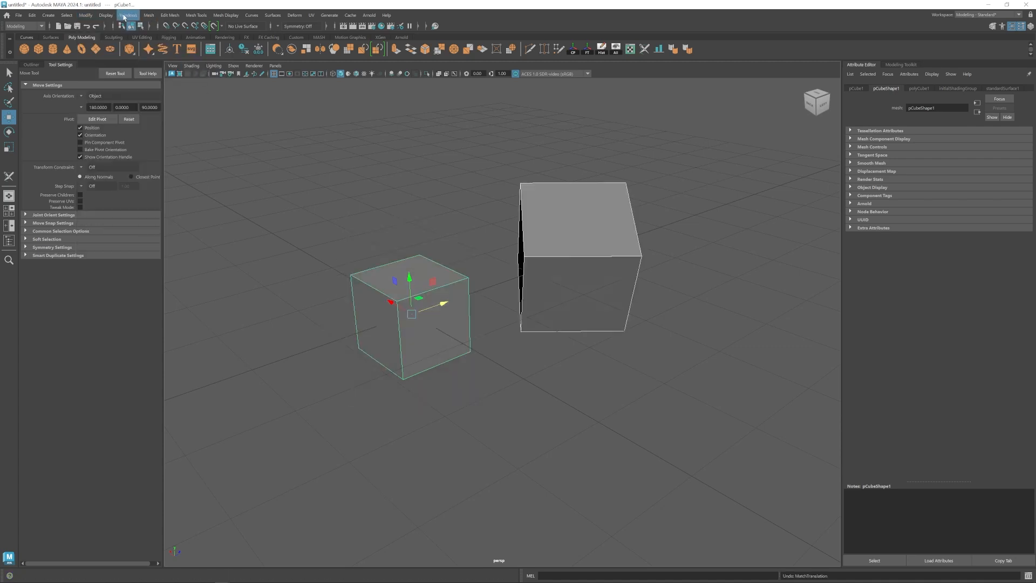
- Match the copy's rotation to the original cube and undo the match
click(85, 15)
mouse_move(120, 62)
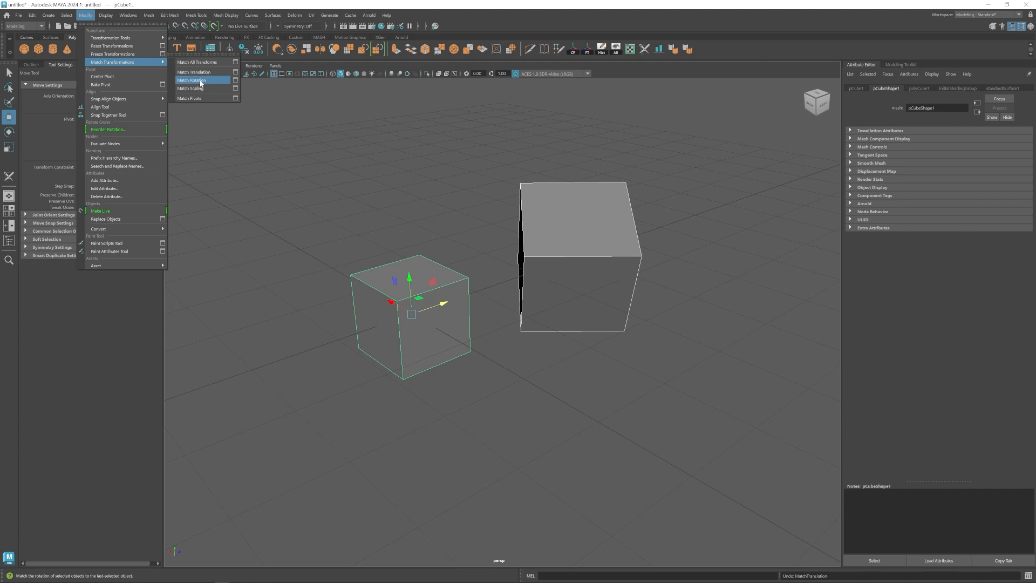
click(201, 80)
key(ctrl+z)
- Match the copy's scaling to the original cube and undo the match
click(85, 15)
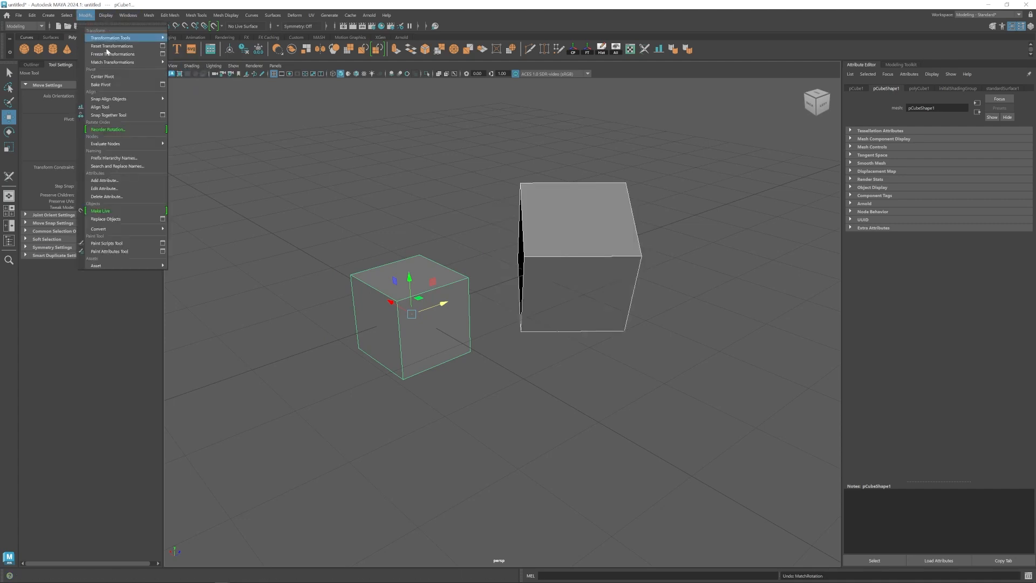
mouse_move(120, 62)
click(201, 89)
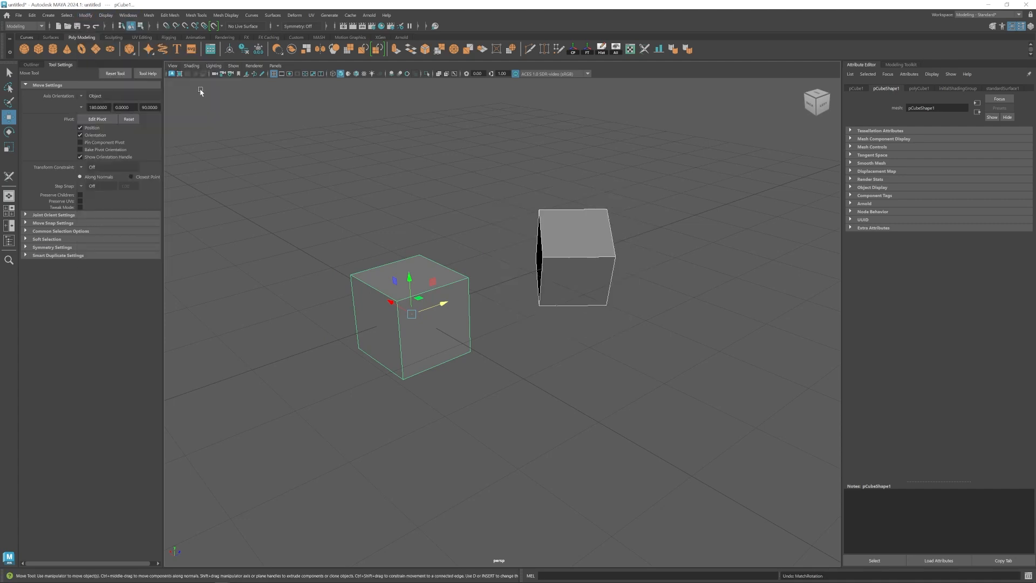
key(ctrl+z)
- Match all transforms of the rotated, enlarged copy to the original cube
click(85, 15)
mouse_move(153, 41)
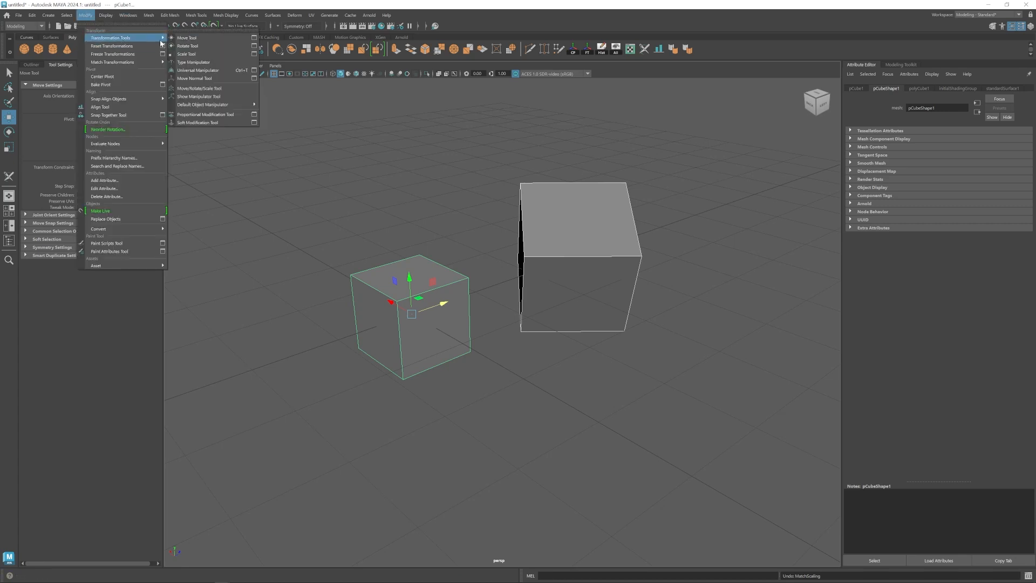
mouse_move(111, 64)
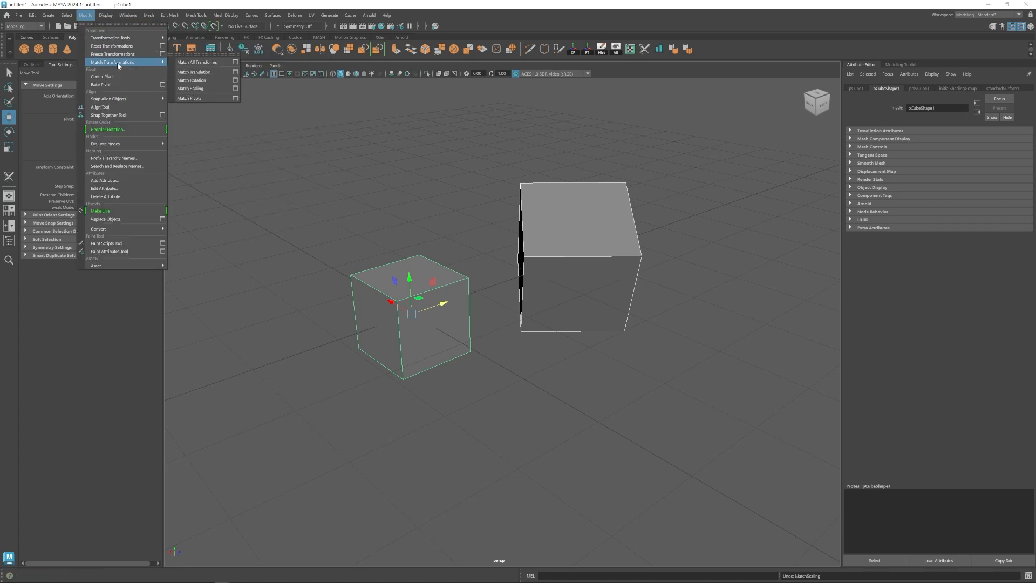
click(197, 62)
click(468, 281)
- Nudge the matched copy about 0.2 units along Z and undo the move
click(417, 310)
mouse_move(441, 305)
mouse_down()
mouse_move(464, 295)
mouse_move(404, 312)
mouse_move(456, 299)
mouse_up()
key(ctrl+z)
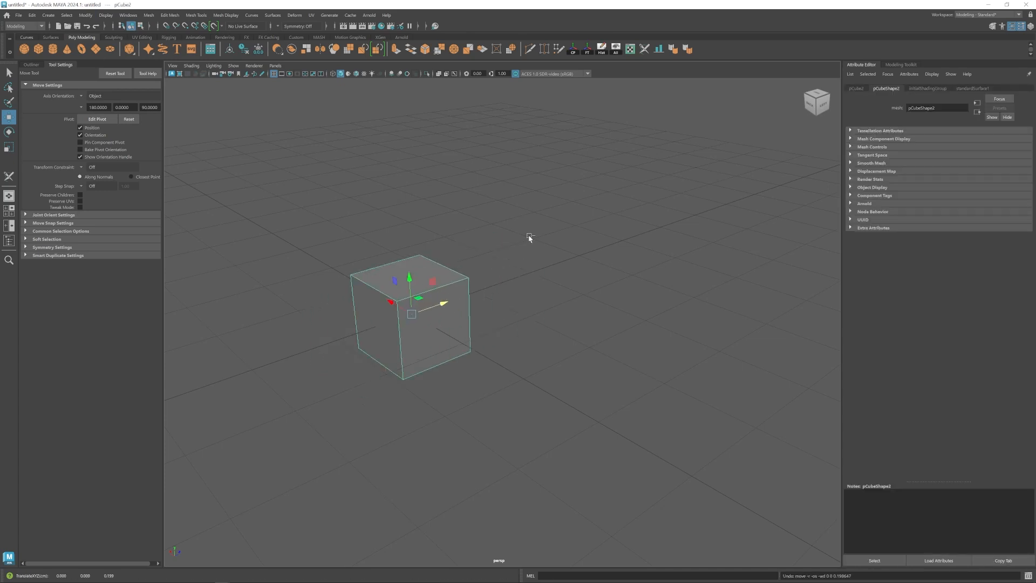
key(ctrl+z)
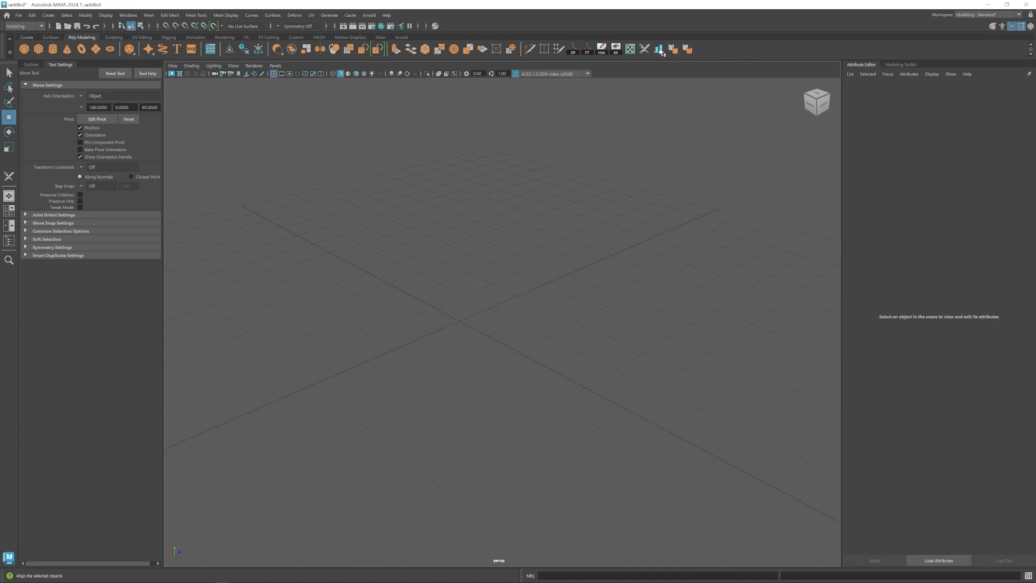
- Create a polygon cylinder at the origin
click(53, 49)
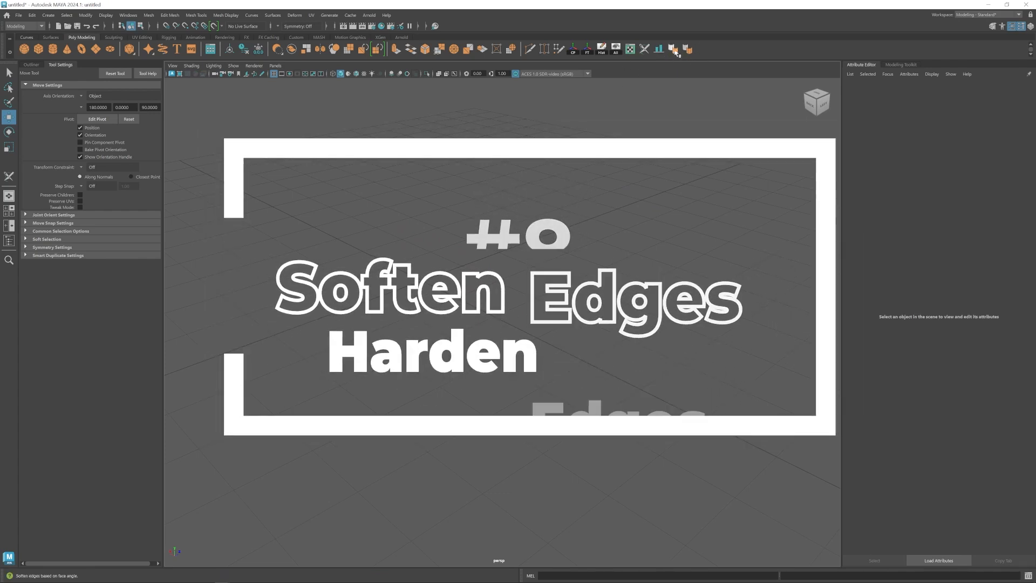
click(53, 49)
alt+middle_drag(456, 288, 520, 315)
alt+right_drag(520, 315, 533, 309)
alt+drag(533, 310, 538, 292)
alt+middle_drag(538, 293, 483, 276)
alt+right_drag(483, 275, 468, 278)
- Harden one vertical edge on the side of the cylinder and clear the selection
key(F11)
drag(316, 166, 583, 394)
right_drag(510, 282, 511, 225)
click(518, 280)
click(599, 224)
alt+drag(599, 224, 605, 278)
scroll(605, 278, up, 3)
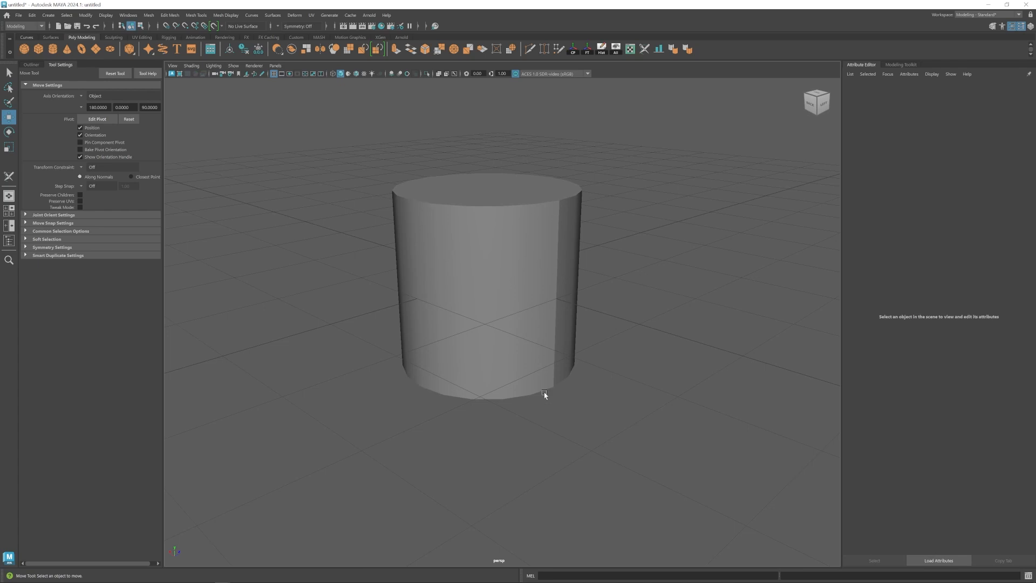
- Select the hard vertical edge on the cylinder's side and soften it
click(541, 271)
click(673, 52)
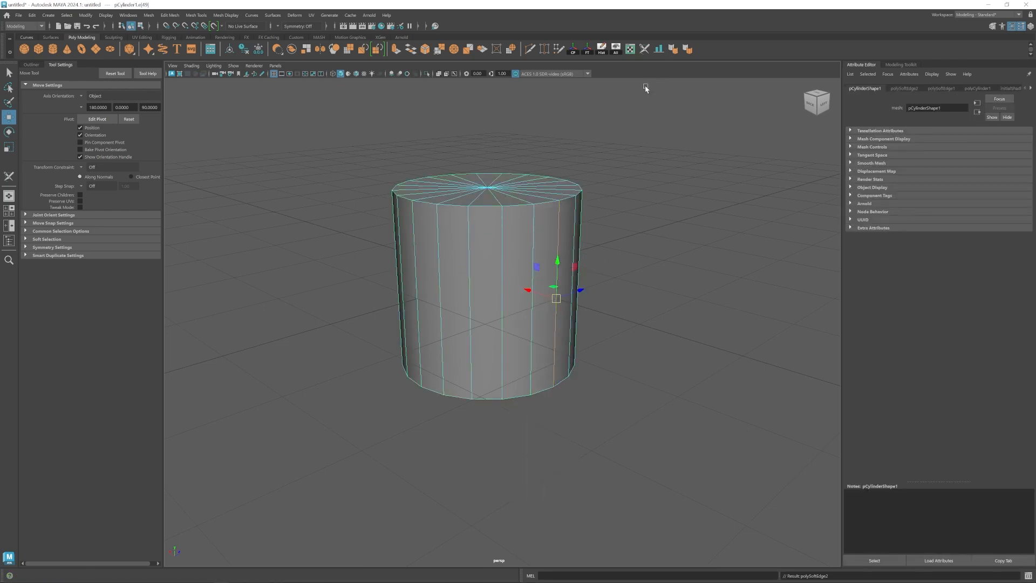
click(682, 164)
- Delete the faces of the cylinder's top cap to open it
scroll(486, 270, down, 4)
click(488, 278)
key(F11)
drag(358, 188, 371, 332)
key(Delete)
- Extrude the cylinder's open top border loop straight upward into a new section and return to object mode
key(F10)
double_click(497, 263)
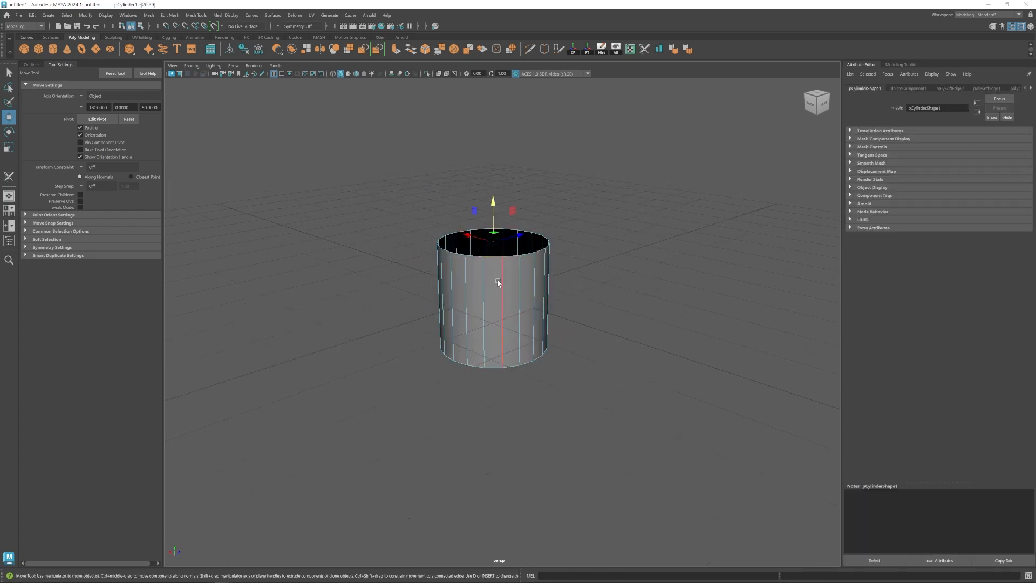
key(ctrl+e)
drag(494, 243, 494, 171)
alt+middle_drag(494, 172, 494, 190)
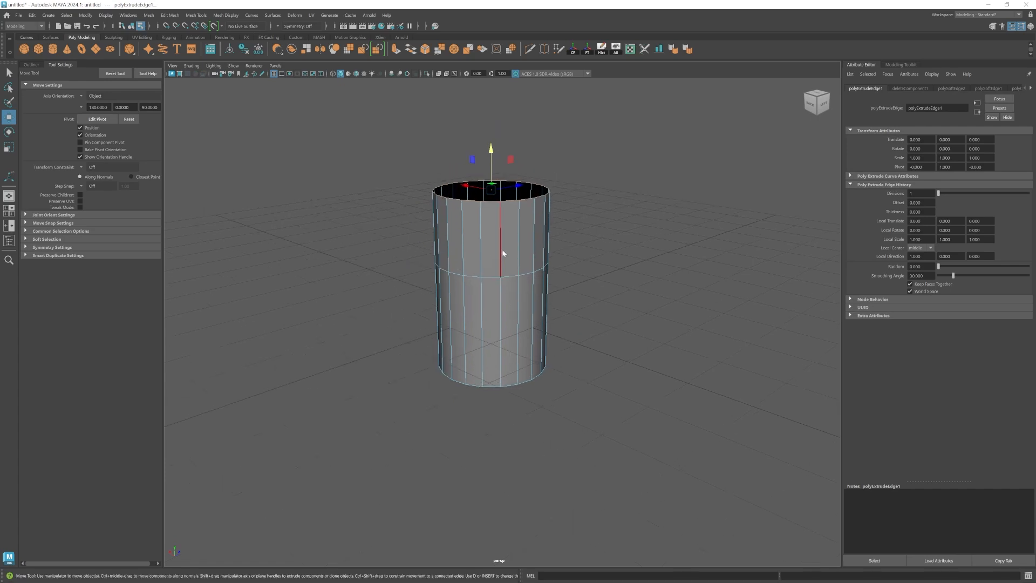
key(F8)
click(592, 280)
- Examine the shading of the extruded upper section against the cylinder's lower body
alt+drag(592, 280, 613, 262)
alt+middle_drag(623, 301, 597, 342)
scroll(597, 342, up, 4)
alt+middle_drag(452, 319, 484, 297)
alt+drag(498, 308, 470, 343)
scroll(470, 342, down, 5)
click(494, 298)
click(613, 284)
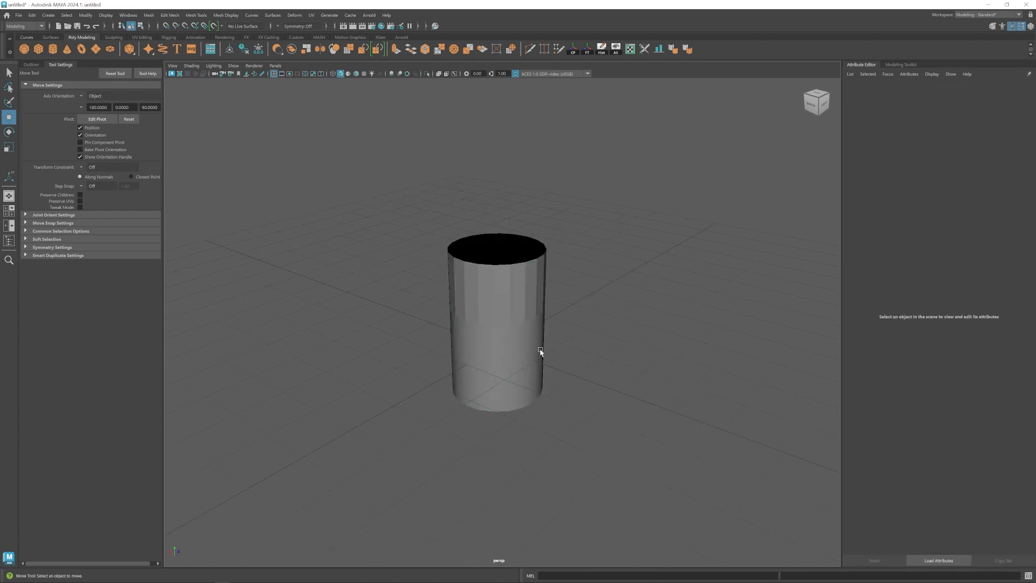
scroll(521, 324, up, 5)
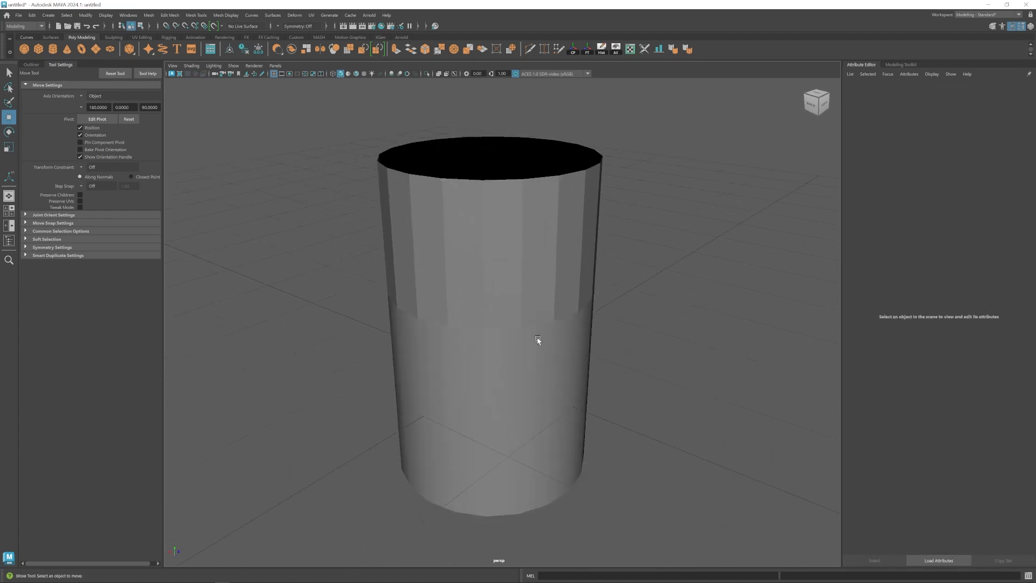
scroll(393, 374, down, 5)
- Soften the edges of the extruded upper section, including the seam to the lower body, and return to object mode
click(503, 294)
key(F10)
click(492, 280)
click(472, 294)
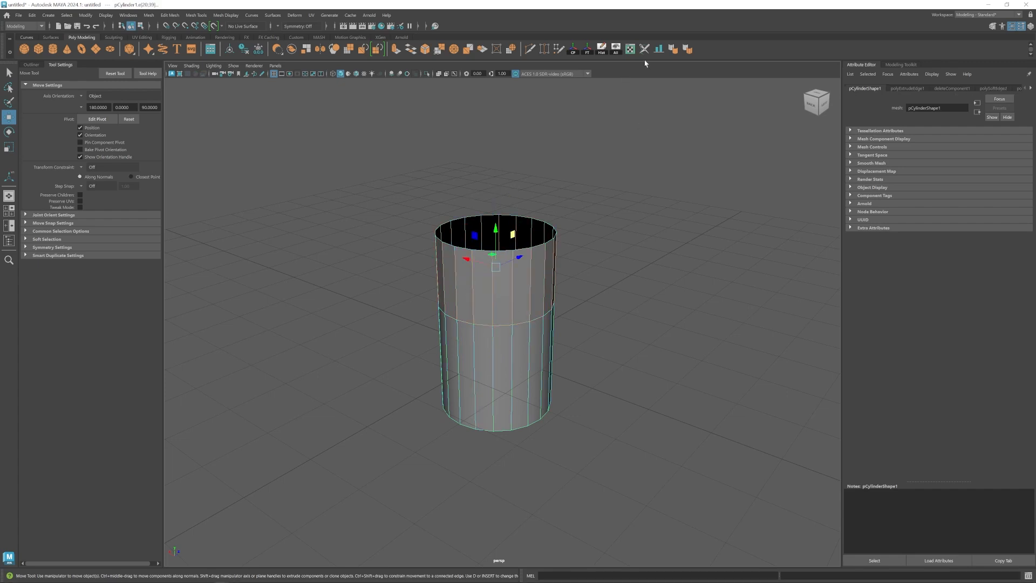
click(676, 53)
right_drag(521, 302, 636, 216)
click(641, 211)
- Select the softened cylinder and delete it
scroll(562, 280, down, 5)
mouse_move(487, 340)
alt+mouse_down()
mouse_move(457, 340)
mouse_move(487, 340)
alt+mouse_up()
alt+right_drag(487, 340, 487, 303)
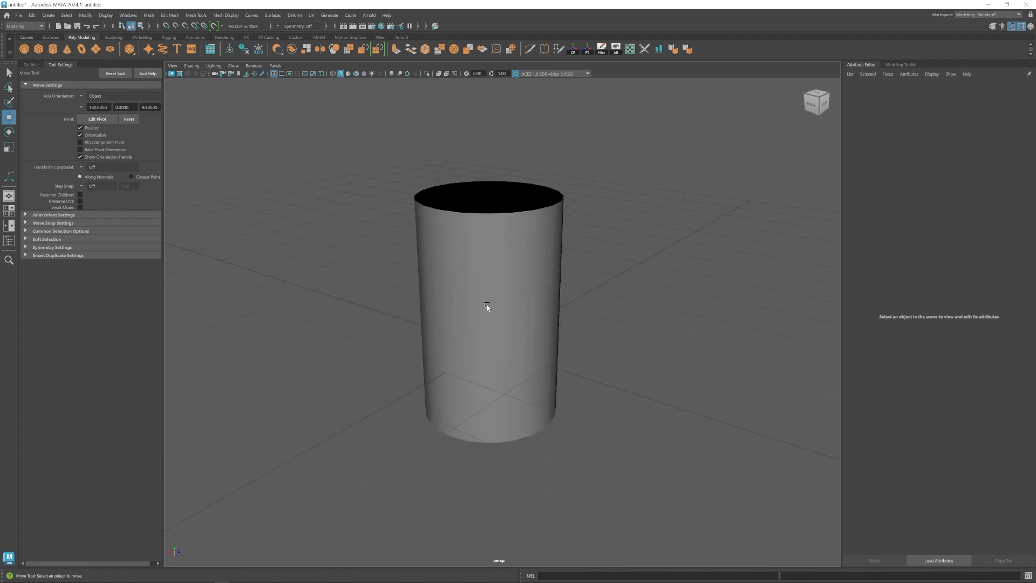
click(488, 302)
key(Delete)
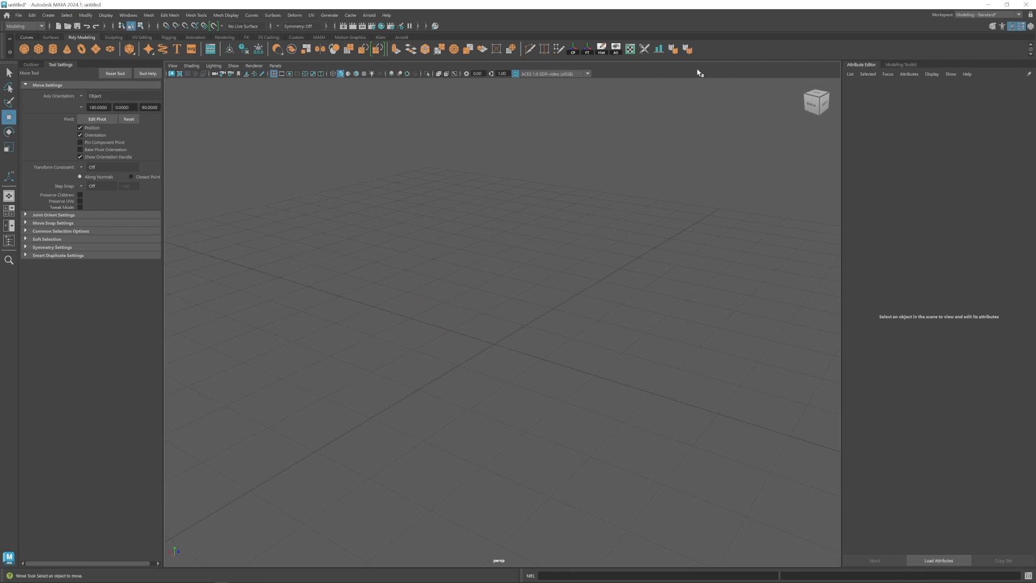
- Try welding the new cube's near top corner vertex onto the adjacent corner with Target Weld, merging to the target, and undo it
mouse_move(435, 334)
alt+mouse_down()
mouse_move(416, 293)
mouse_move(403, 310)
mouse_move(421, 297)
mouse_move(454, 320)
mouse_move(437, 356)
mouse_move(384, 347)
mouse_move(504, 342)
mouse_move(409, 324)
mouse_move(434, 329)
alt+mouse_up()
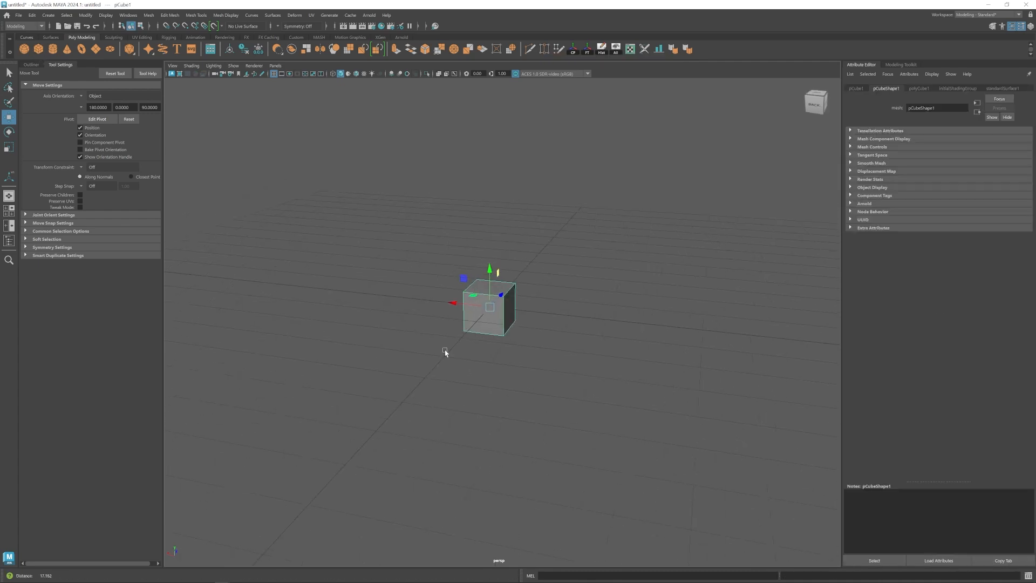
alt+right_drag(458, 333, 513, 325)
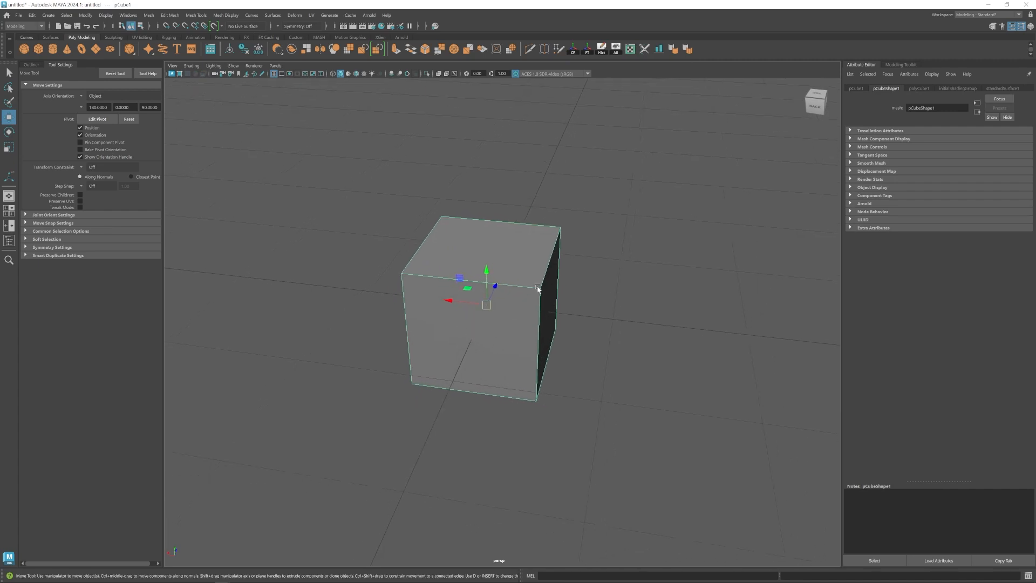
click(544, 49)
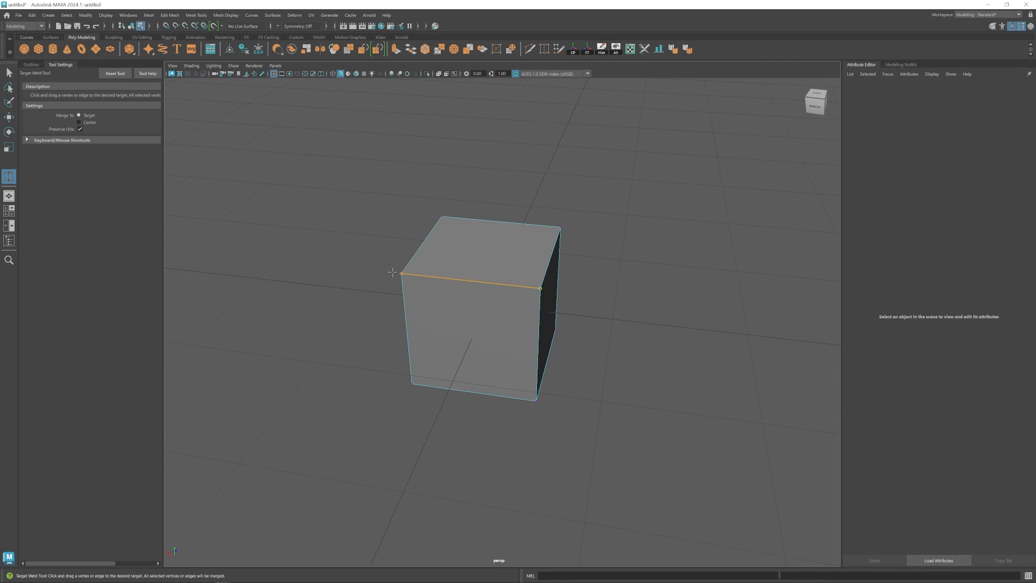
drag(392, 272, 395, 272)
key(ctrl+z)
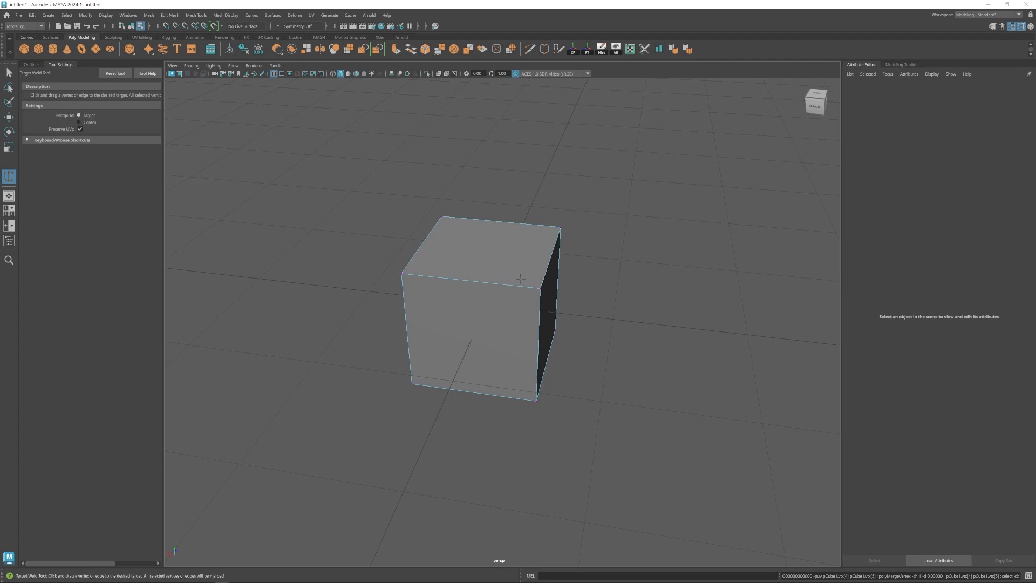
drag(400, 273, 398, 272)
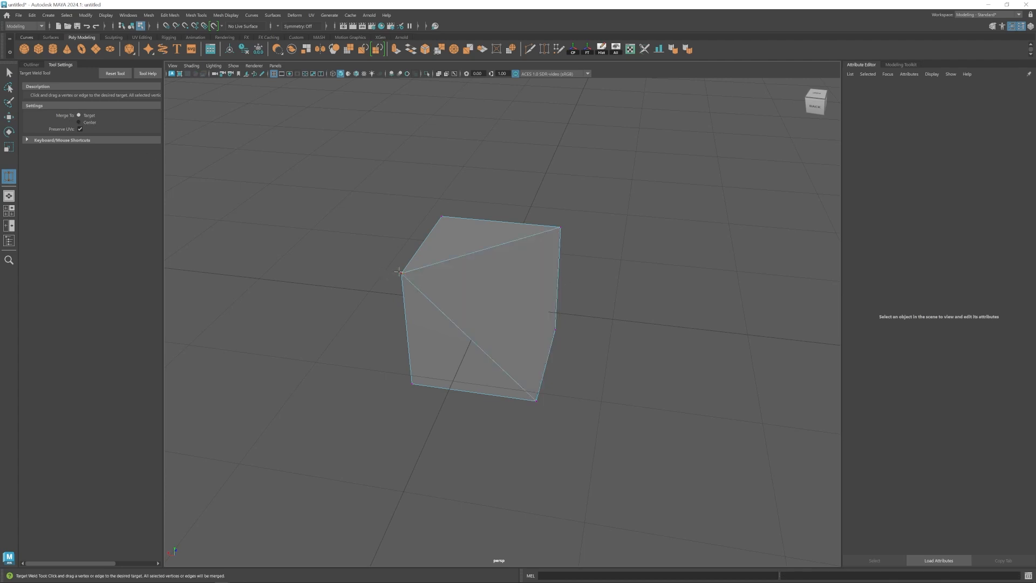
key(ctrl+z)
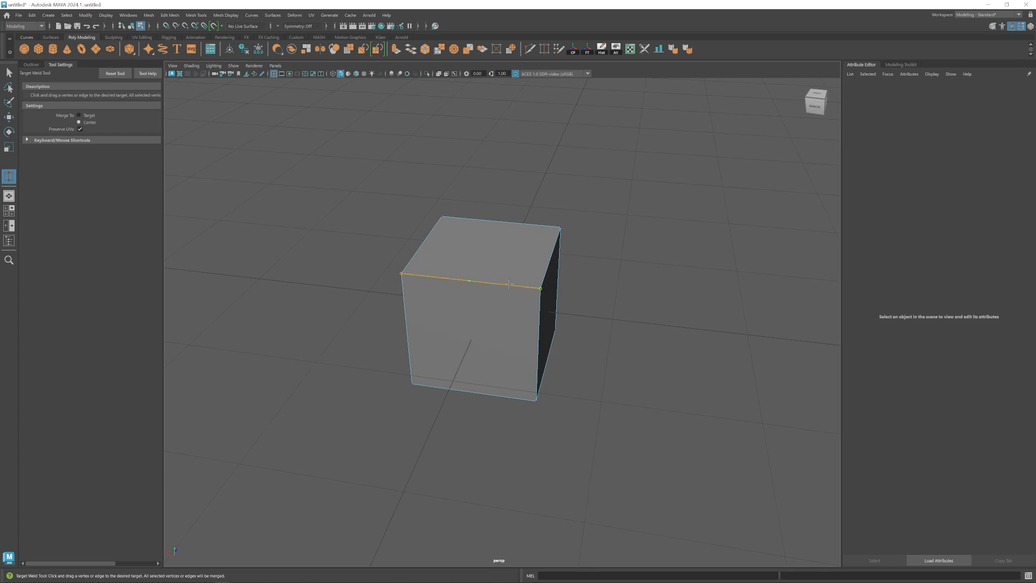
- Try welding the cube's top vertices together with Target Weld set to merge to center, and undo the welds
drag(413, 274, 412, 274)
drag(409, 216, 408, 216)
scroll(335, 317, down, 5)
alt+drag(451, 367, 422, 316)
scroll(555, 349, up, 2)
key(ctrl+z)
key(ctrl+z)
key(ctrl+z)
key(ctrl+z)
key(ctrl+z)
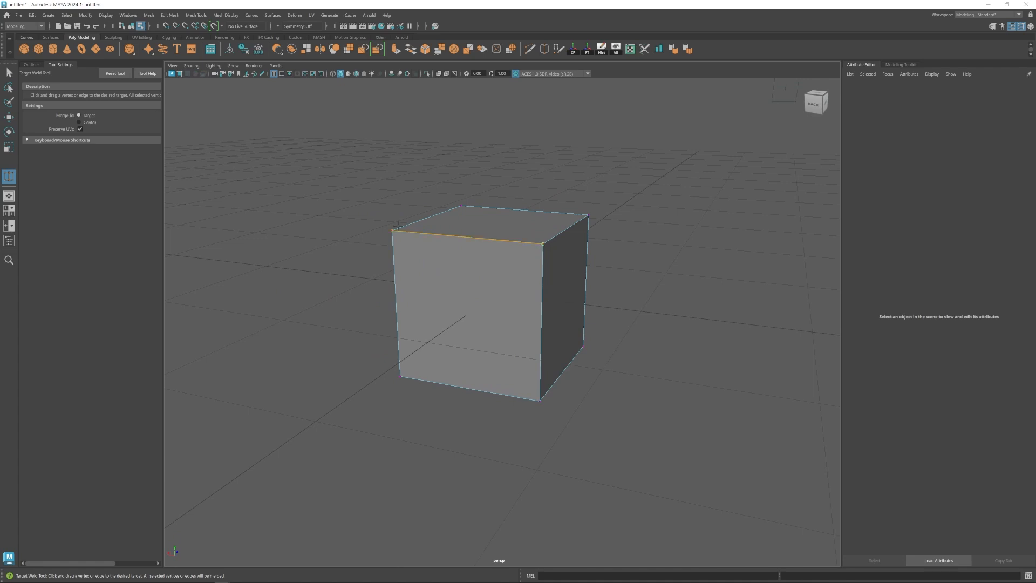
- Target-weld the two top vertices of one side onto the opposite side's top vertices to form a wedge, and reselect it in object mode
drag(543, 243, 587, 215)
drag(460, 206, 460, 206)
scroll(463, 273, down, 5)
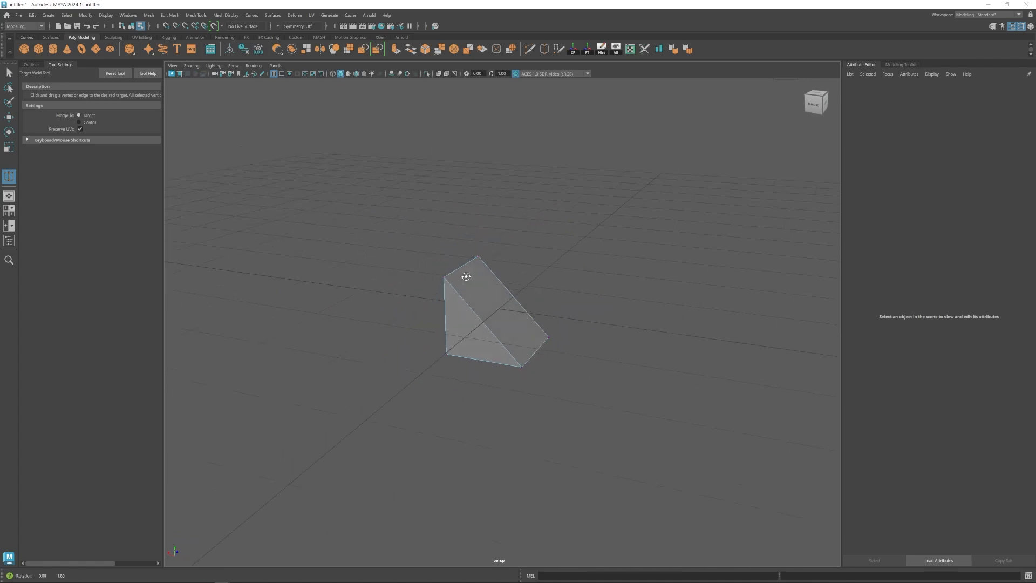
alt+drag(462, 275, 475, 288)
key(w)
key(F8)
click(426, 296)
alt+drag(542, 340, 566, 341)
scroll(565, 342, up, 7)
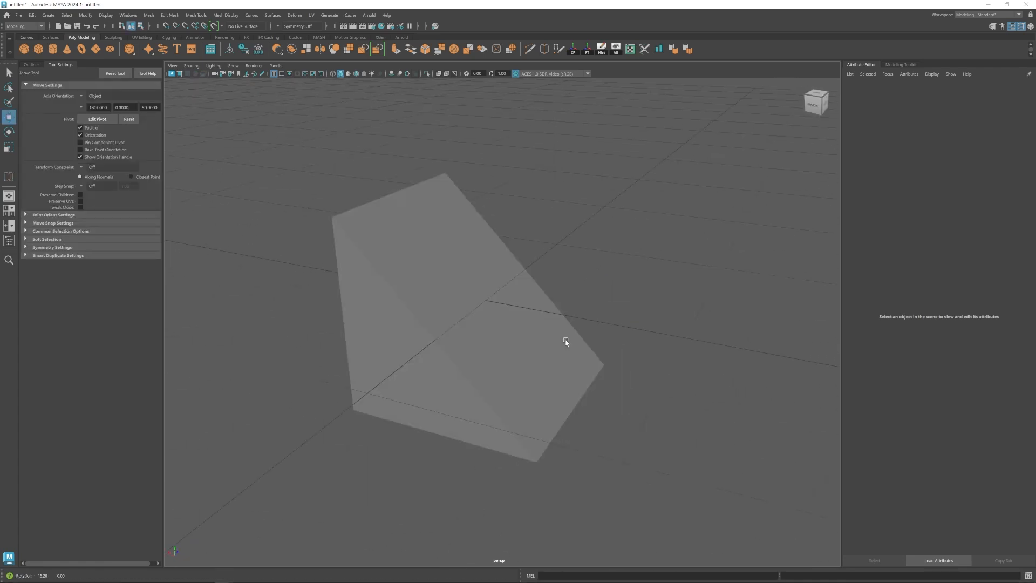
click(435, 287)
scroll(389, 343, down, 3)
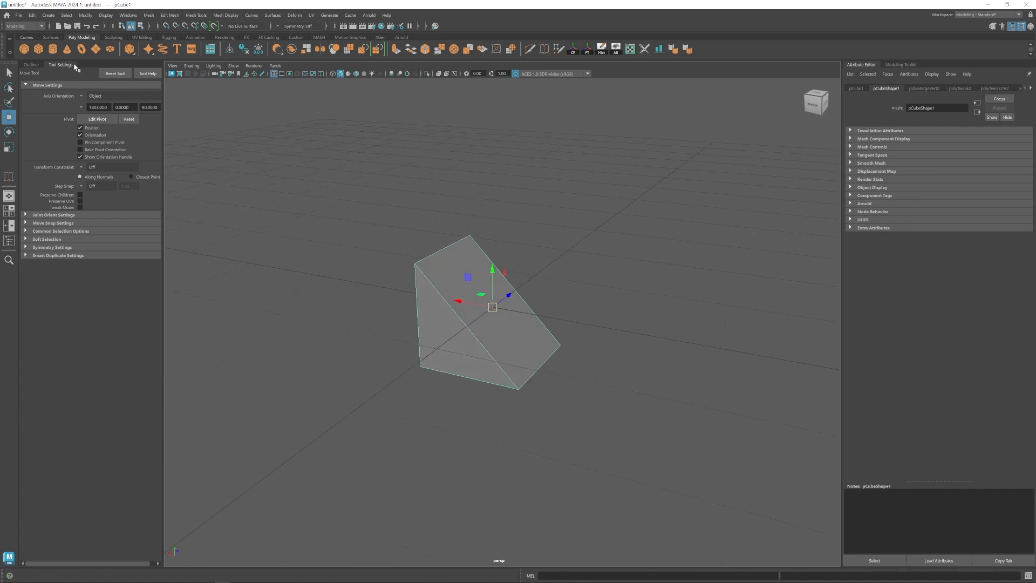
- Undock and close the Tool Settings, reopen them for the Move tool, dock them beside the Outliner, and activate Target Weld
drag(63, 66, 242, 129)
click(367, 129)
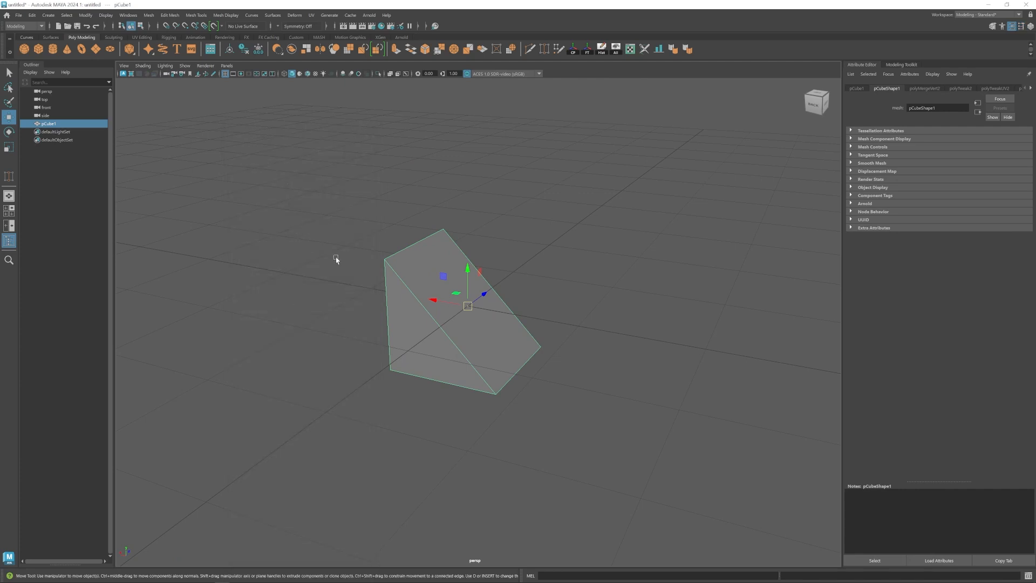
double_click(9, 117)
drag(254, 133, 59, 68)
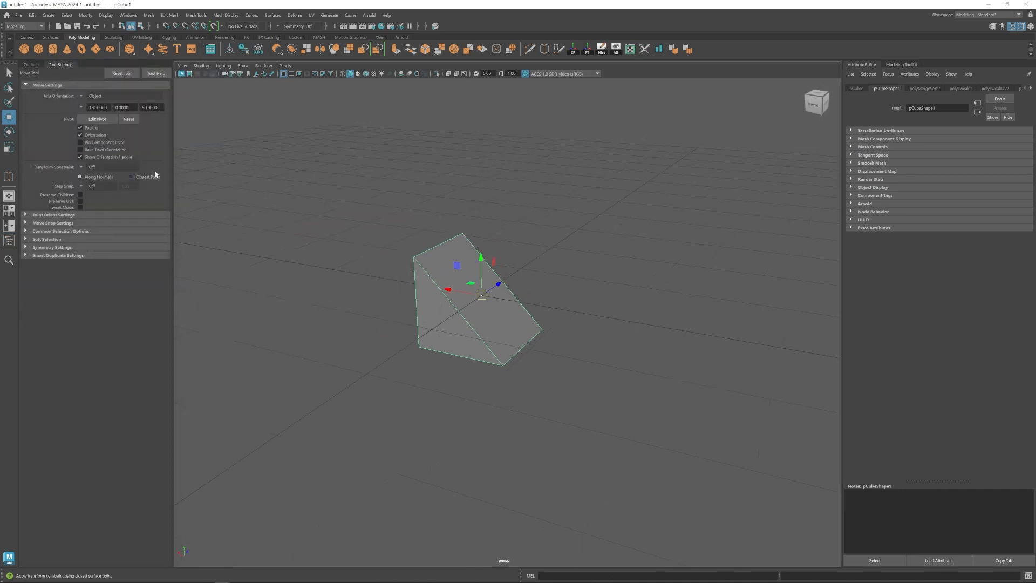
click(545, 50)
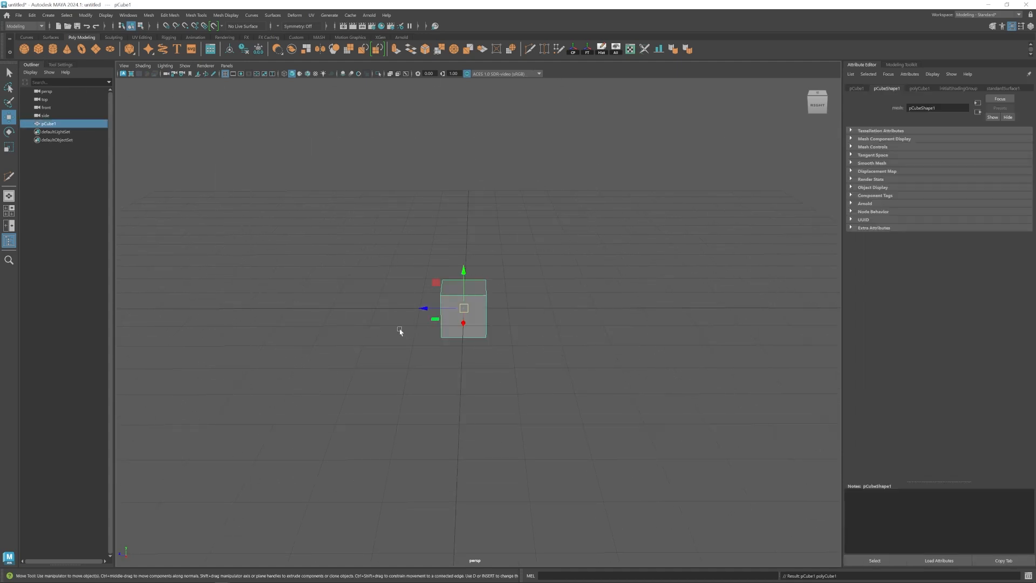
- Cut a diagonal edge between two opposite corners of the new cube's top face with Multi-Cut
alt+drag(400, 329, 500, 404)
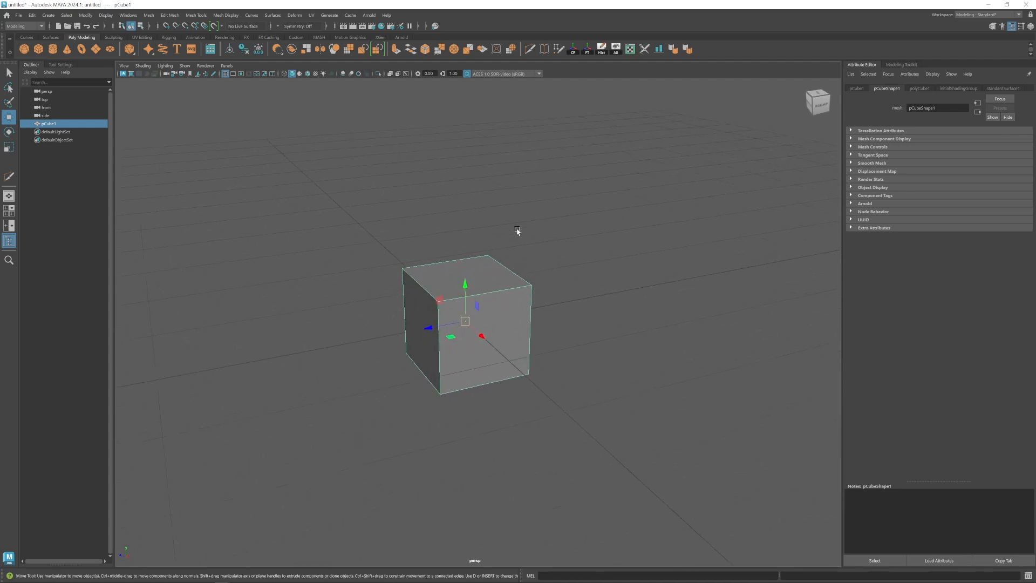
click(530, 50)
alt+drag(423, 344, 418, 352)
scroll(463, 374, up, 3)
alt+middle_drag(467, 377, 467, 362)
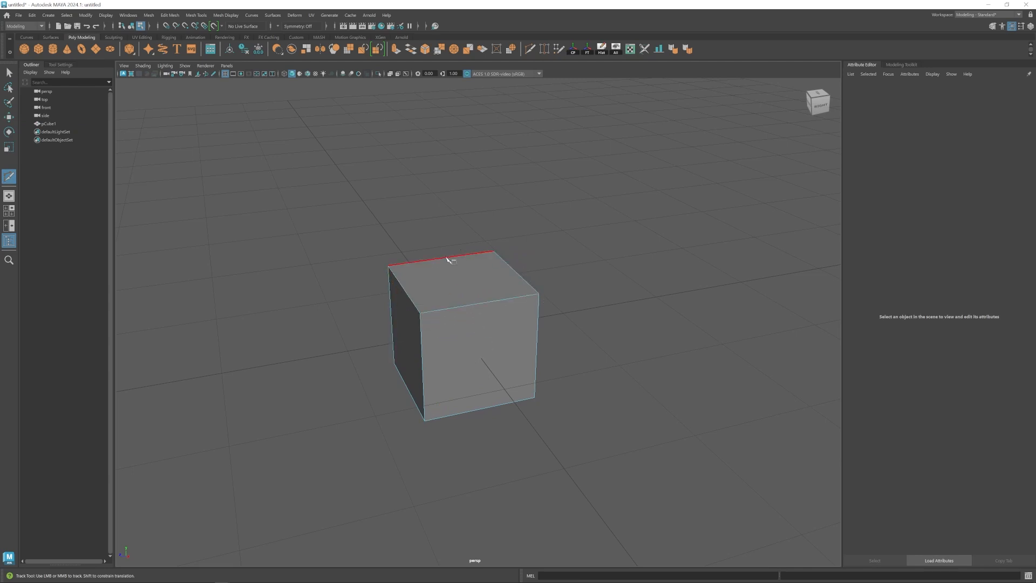
click(414, 296)
click(420, 313)
click(493, 251)
key(w)
- Cut the second diagonal across the top face between its two remaining corners and leave Multi-Cut
key(ctrl+shift+x)
click(538, 294)
key(Escape)
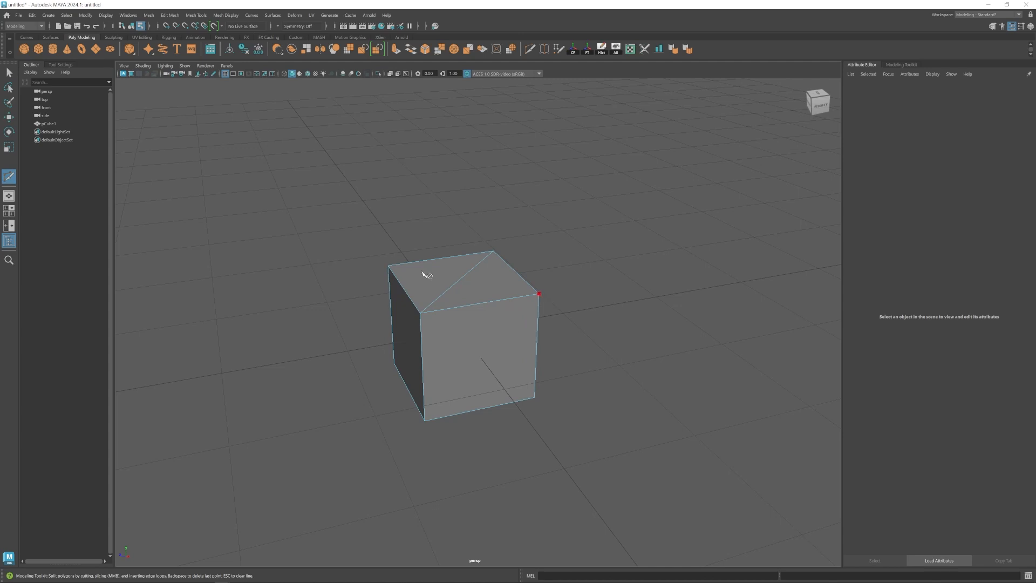
key(w)
- Raise the center vertex of the cube's top face slightly to form a low peak, and clear the selection
alt+drag(448, 289, 426, 296)
click(454, 282)
drag(451, 257, 451, 229)
alt+drag(456, 285, 443, 283)
double_click(584, 213)
scroll(565, 355, up, 5)
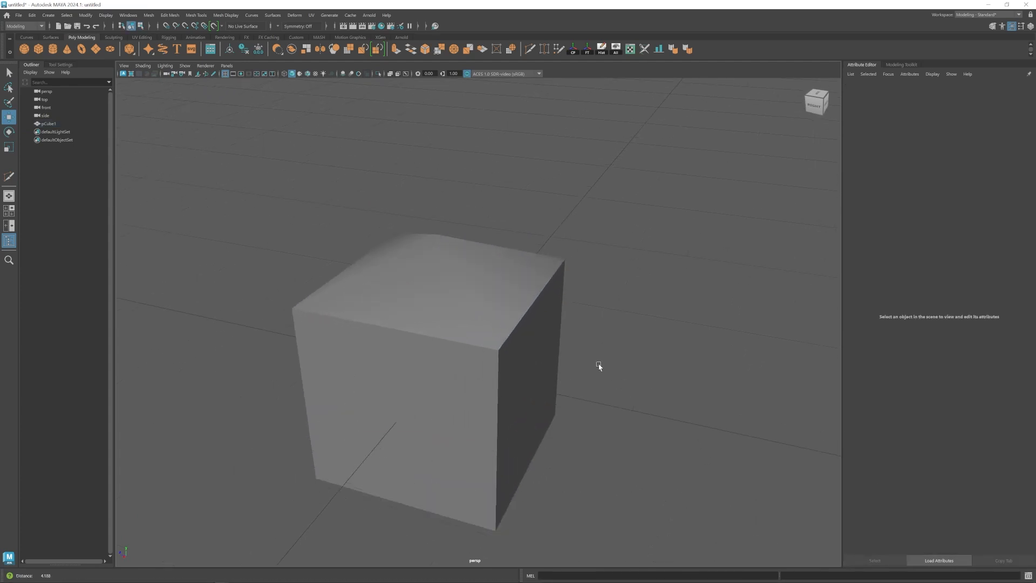
- Harden the four diagonal edges meeting at the cube's peak and return to object mode
click(457, 294)
right_drag(462, 290, 465, 240)
click(458, 273)
shift+click(400, 248)
shift+click(415, 231)
shift+click(485, 248)
scroll(420, 284, down, 2)
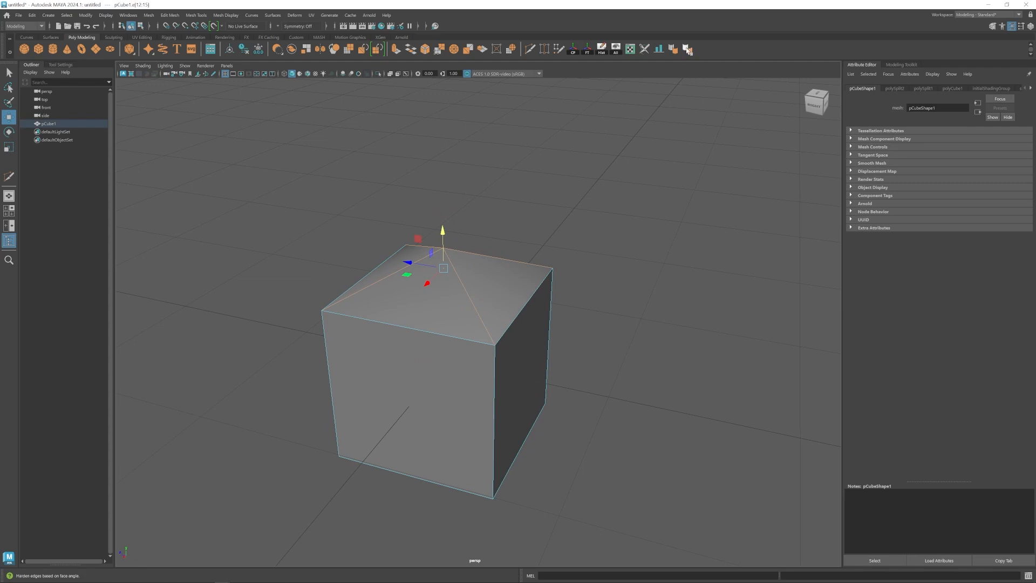
click(687, 50)
right_drag(467, 281, 503, 265)
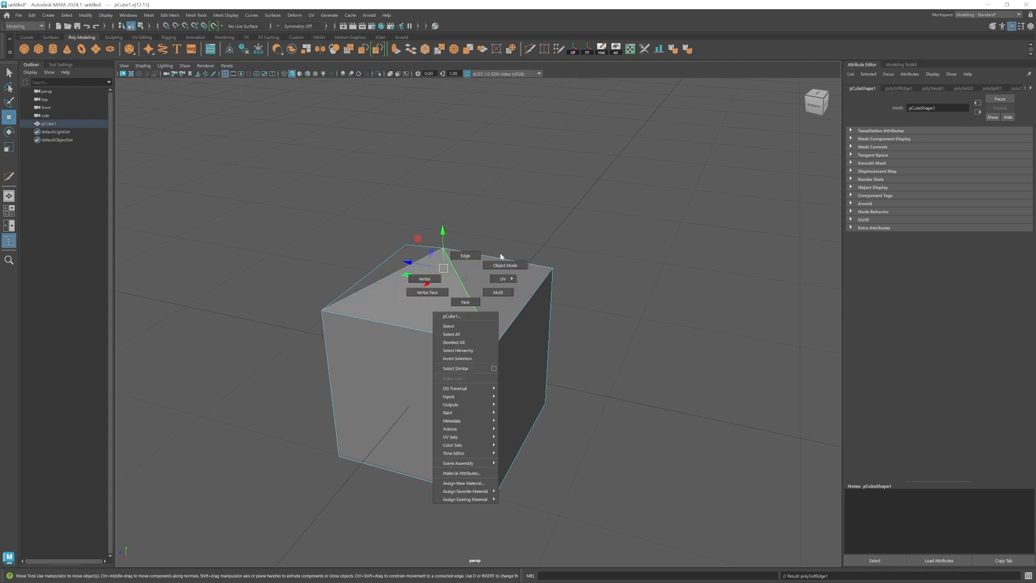
click(570, 293)
scroll(415, 353, down, 6)
alt+drag(415, 353, 398, 360)
scroll(398, 361, up, 3)
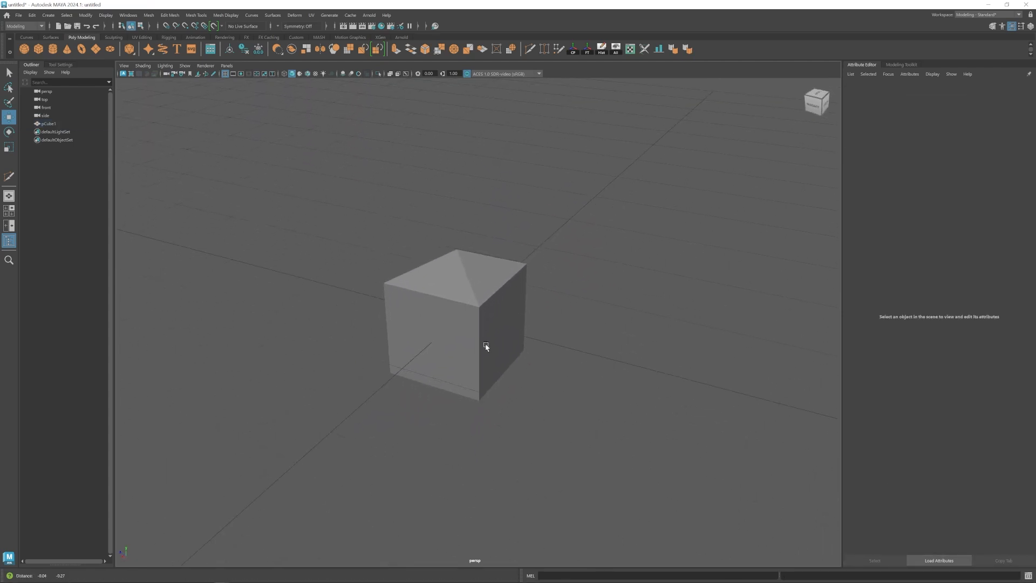
- Insert an edge loop around the cube's sides just below the top edges with Multi-Cut
click(475, 335)
scroll(509, 351, up, 2)
click(530, 49)
click(333, 260)
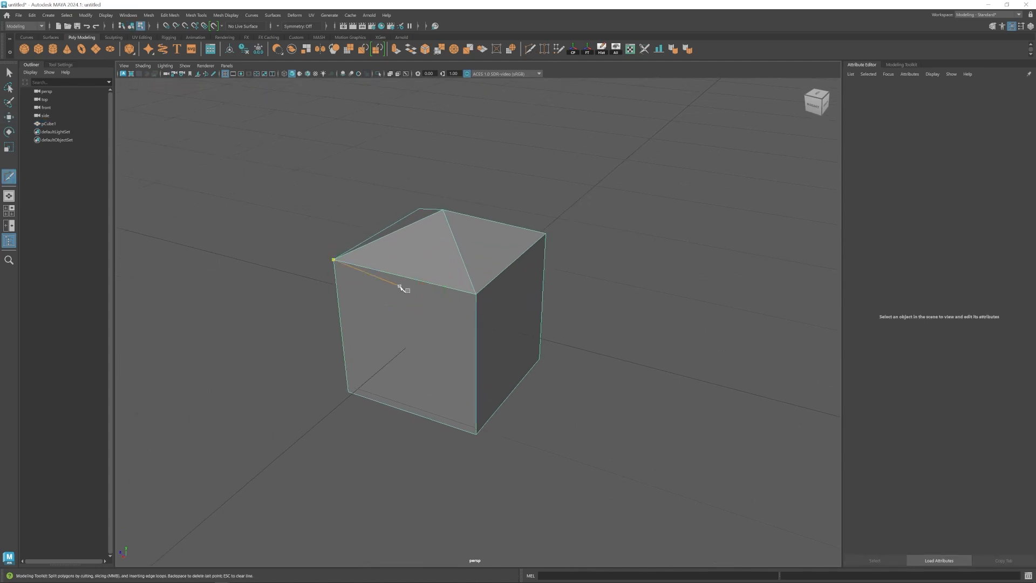
click(476, 294)
key(ctrl)
ctrl+click(475, 298)
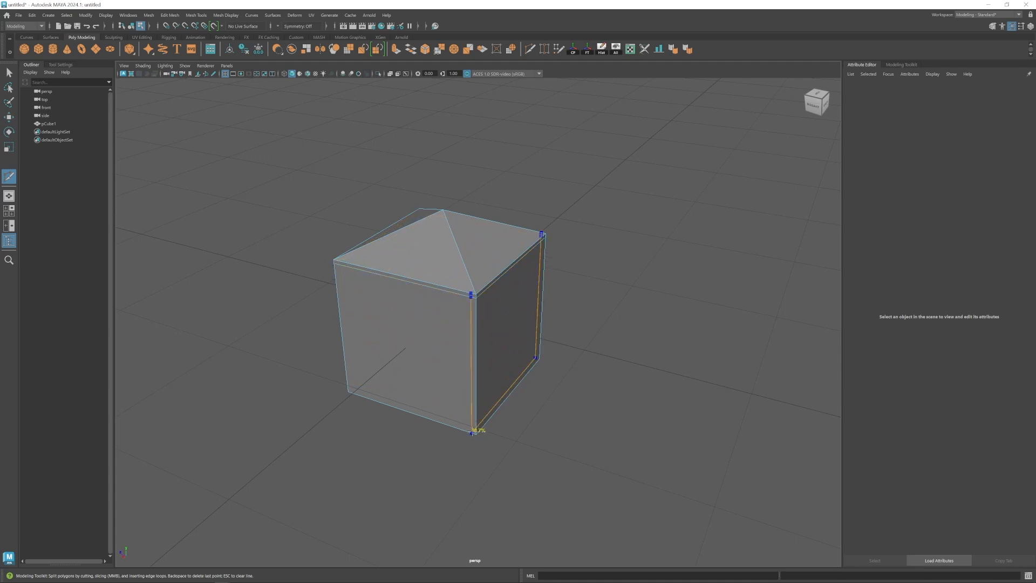
- Insert one edge loop just above the cube's bottom edges and another halfway up its sides with Multi-Cut
ctrl+click(485, 427)
click(476, 430)
mouse_move(473, 374)
alt+right_down()
mouse_move(423, 351)
mouse_move(497, 361)
mouse_move(470, 355)
alt+right_up()
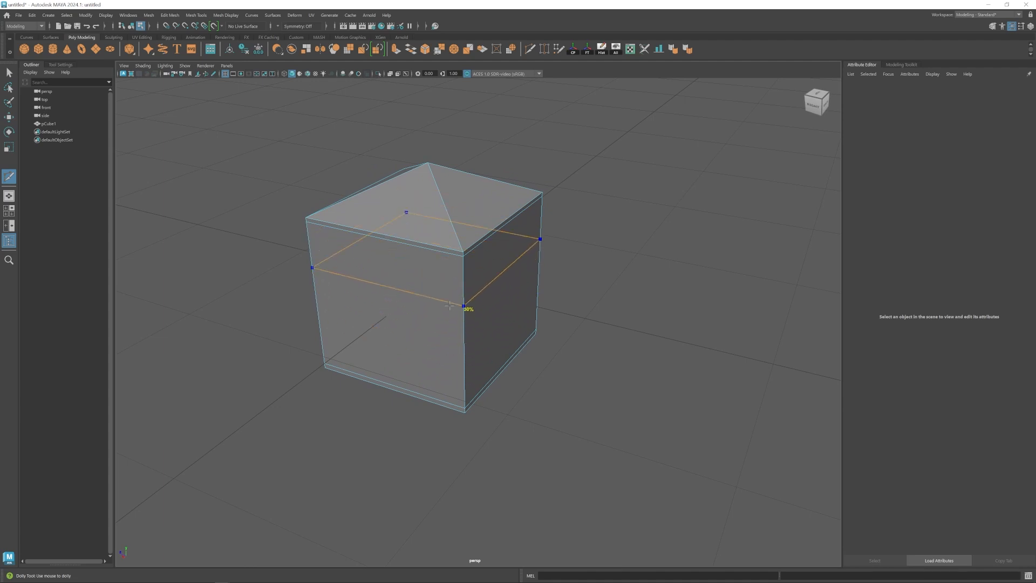
ctrl+click(453, 337)
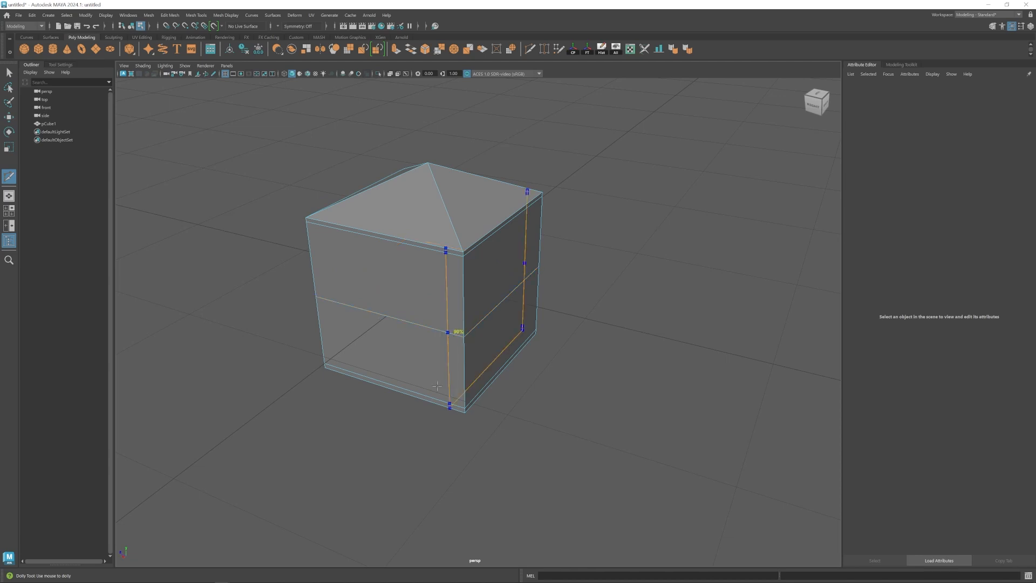
- Cut a freehand zigzag edge path across the upper half of one side face with Multi-Cut
alt+drag(432, 344, 457, 348)
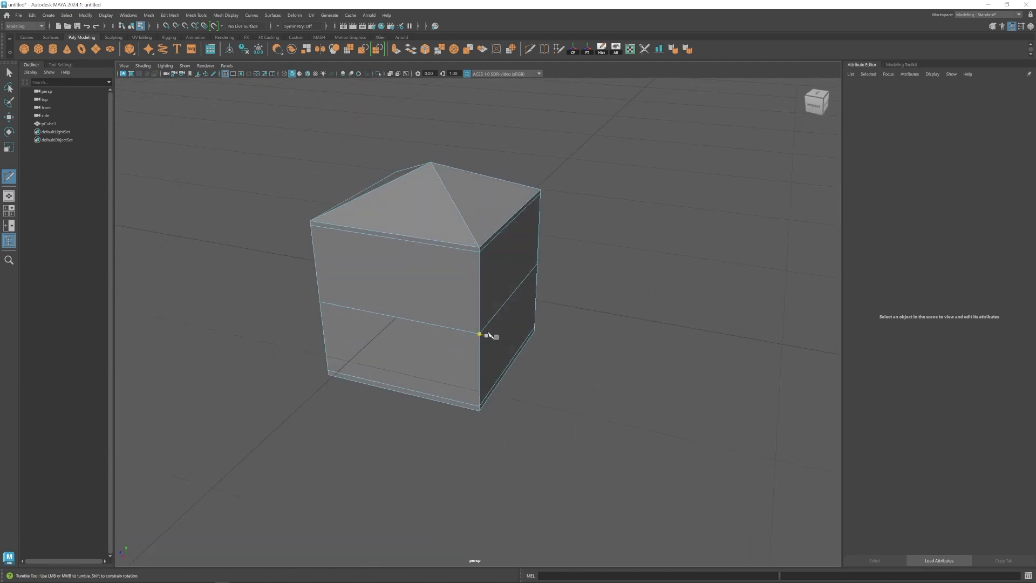
alt+middle_drag(457, 348, 485, 360)
scroll(485, 360, up, 3)
alt+drag(476, 360, 480, 361)
scroll(481, 360, down, 2)
alt+middle_drag(480, 360, 476, 339)
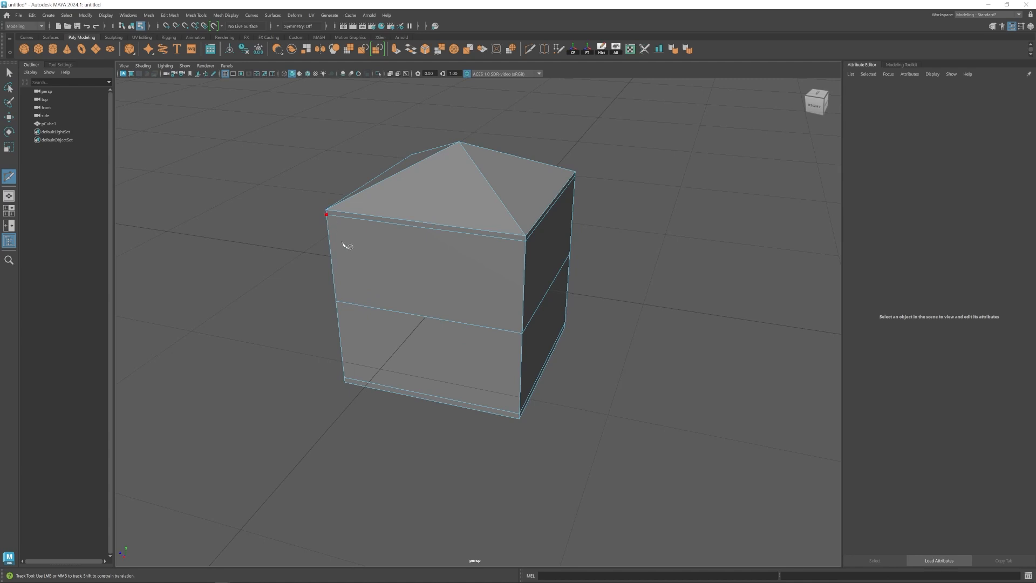
click(383, 248)
click(409, 274)
click(440, 295)
click(434, 261)
click(481, 265)
click(498, 253)
key(w)
- Extrude the face above the zigzag cut outward from the cube's side
right_drag(417, 246, 418, 265)
click(415, 244)
key(ctrl+e)
drag(406, 257, 378, 294)
alt+drag(681, 202, 536, 319)
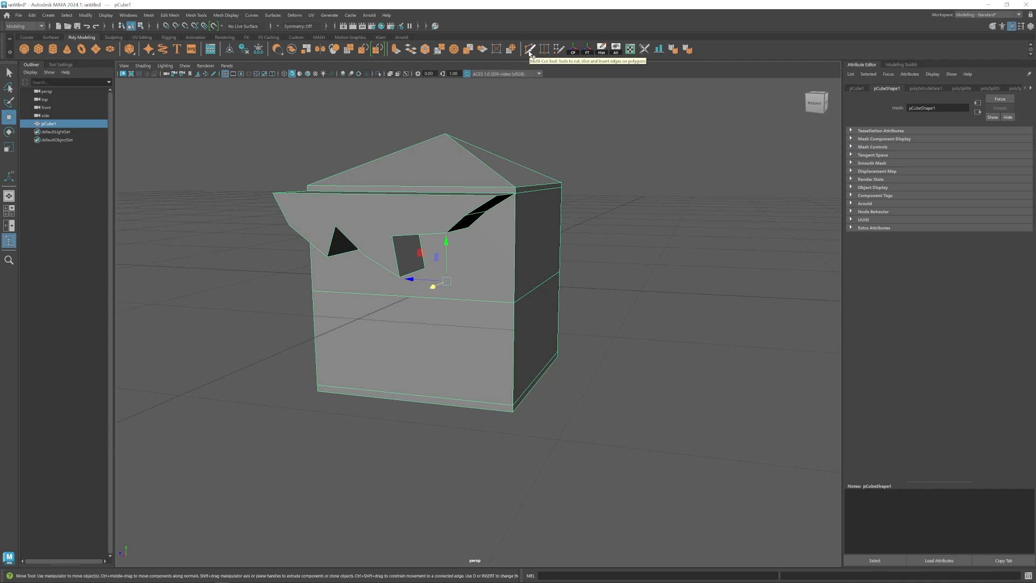
- Connect the zigzag's lower vertices to the end corners of the middle edge loop with Multi-Cut
alt+drag(473, 185, 466, 261)
alt+drag(557, 286, 484, 291)
alt+middle_drag(444, 270, 454, 295)
scroll(446, 234, up, 2)
alt+middle_drag(446, 234, 464, 244)
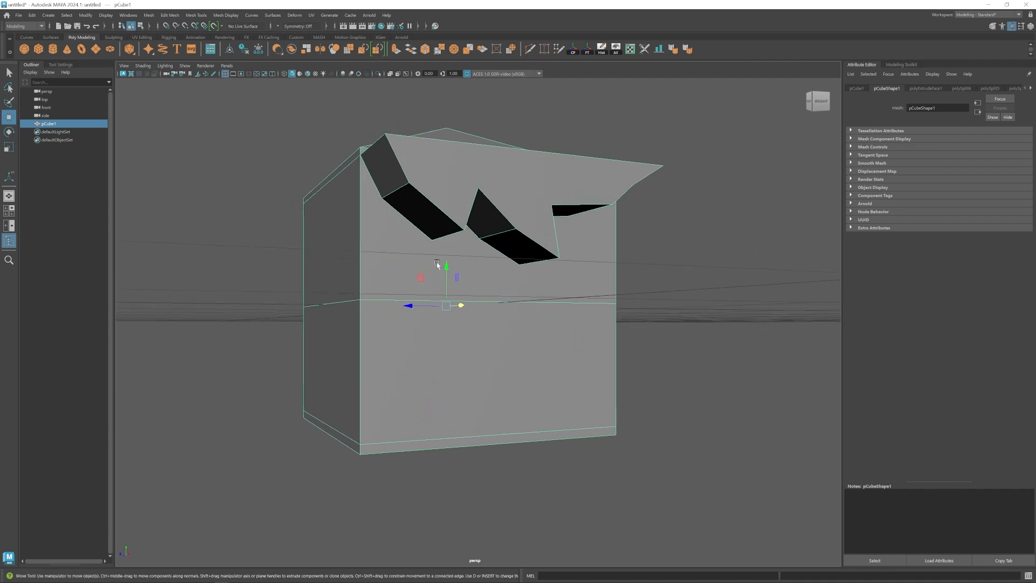
alt+drag(437, 263, 377, 210)
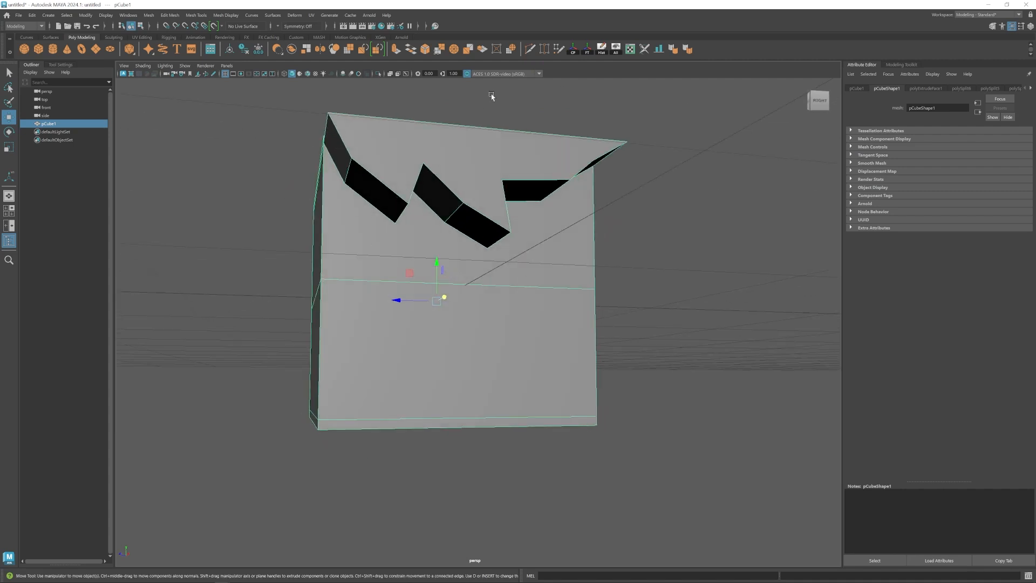
shift+right_drag(435, 133, 387, 190)
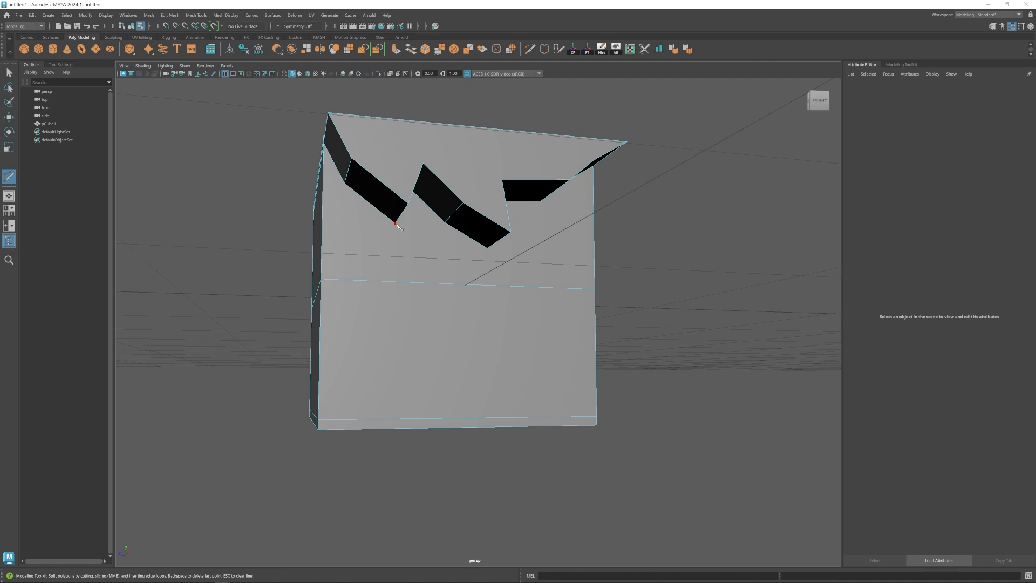
key(w)
key(g)
alt+drag(469, 266, 452, 266)
click(443, 246)
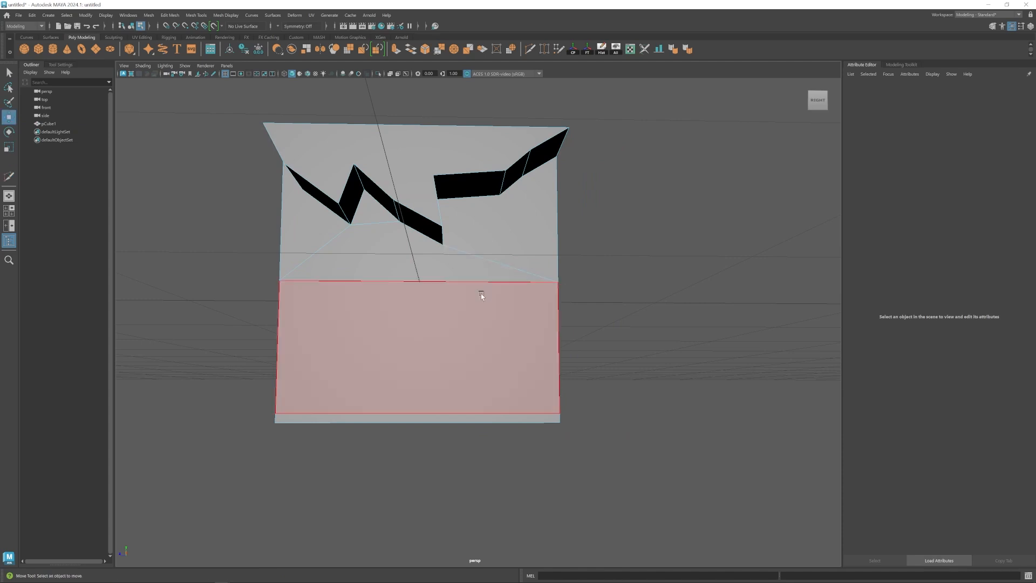
key(w)
alt+drag(454, 286, 398, 307)
alt+middle_drag(398, 308, 419, 315)
alt+right_drag(419, 315, 478, 339)
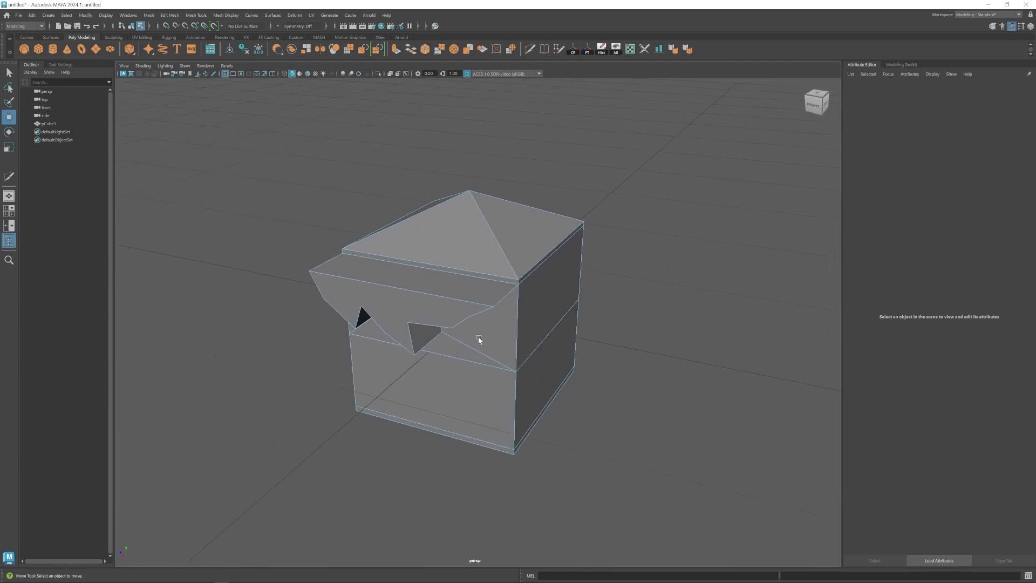
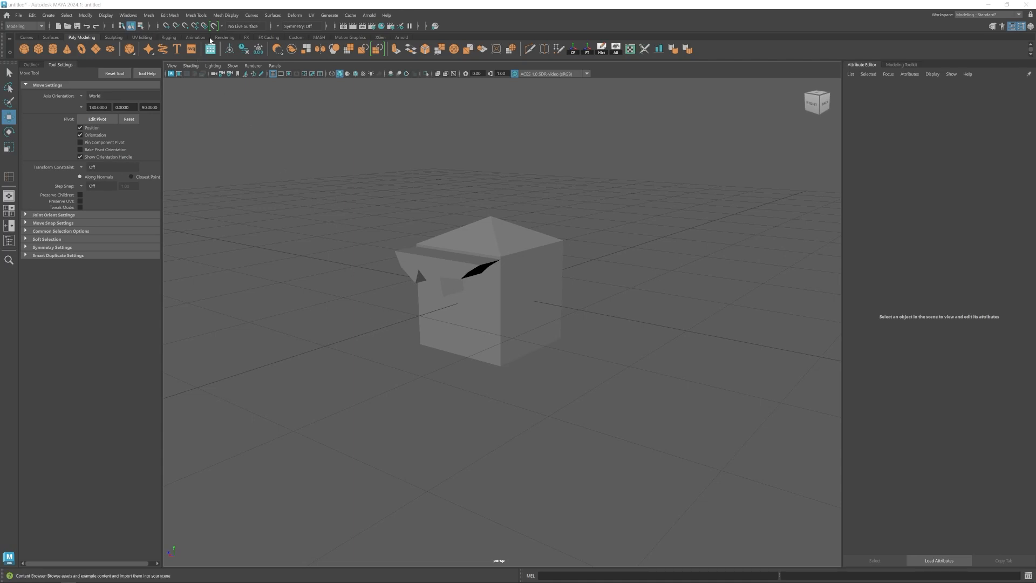
- Start the Insert Edge Loop tool for the cube with the extruded zigzag section
click(196, 15)
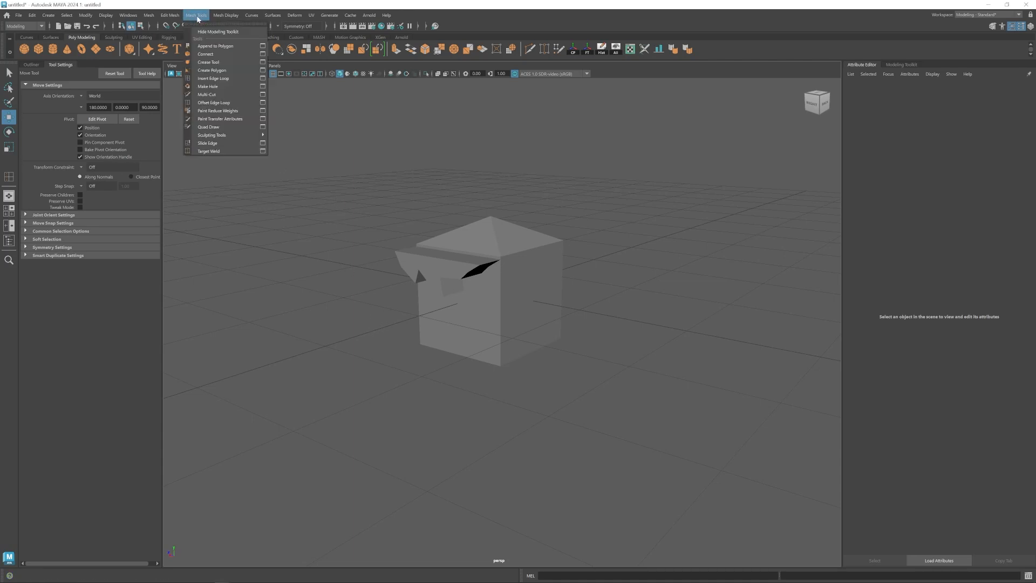
click(212, 79)
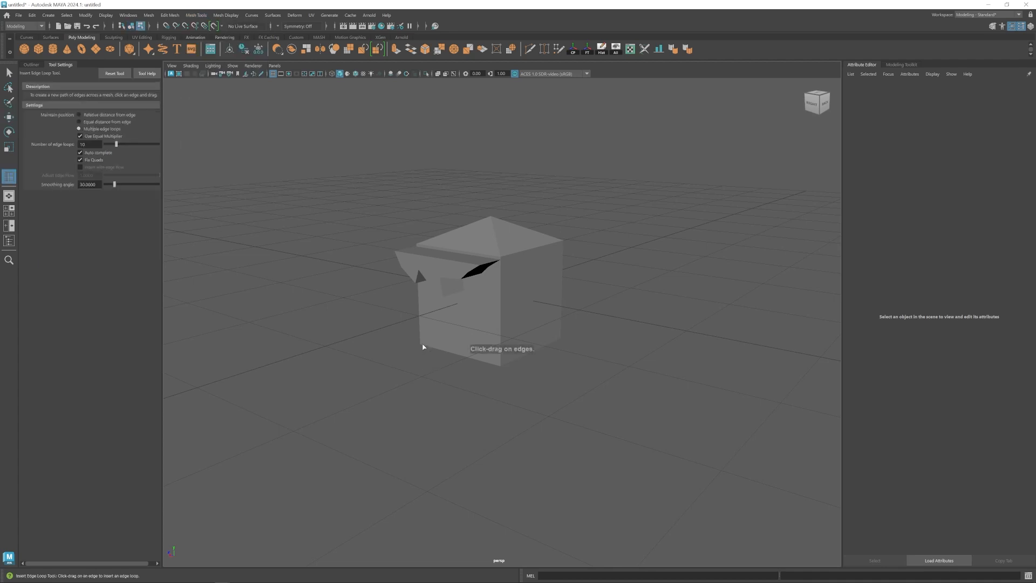
scroll(541, 382, up, 5)
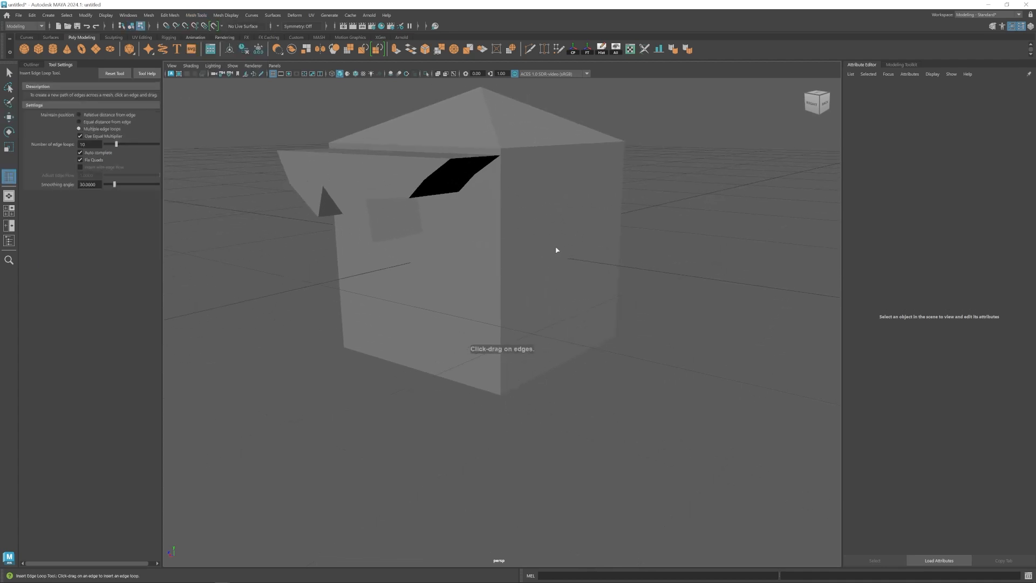
- Reopen the Insert Edge Loop tool settings and dock them beside the viewport
click(495, 297)
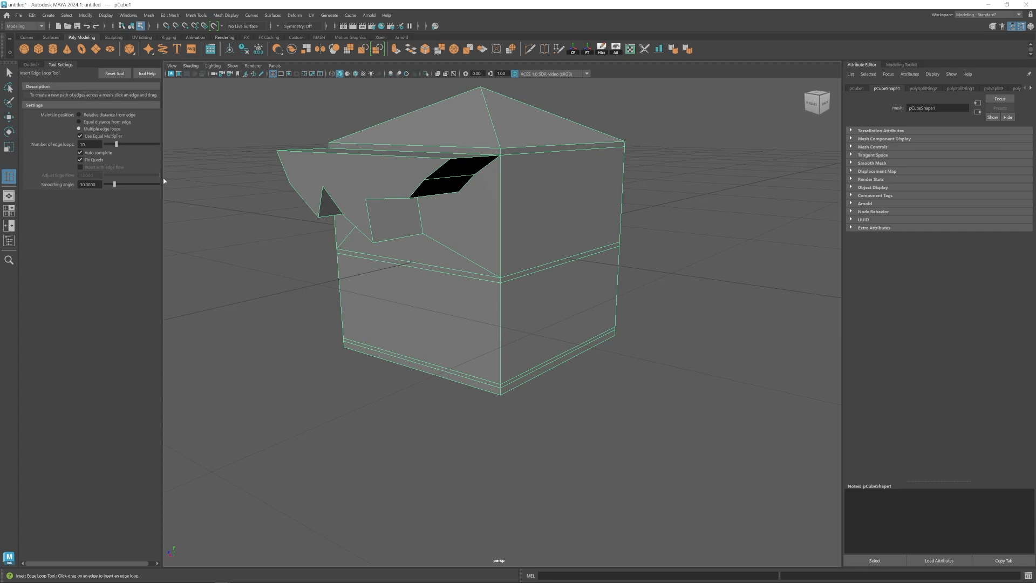
drag(60, 65, 179, 127)
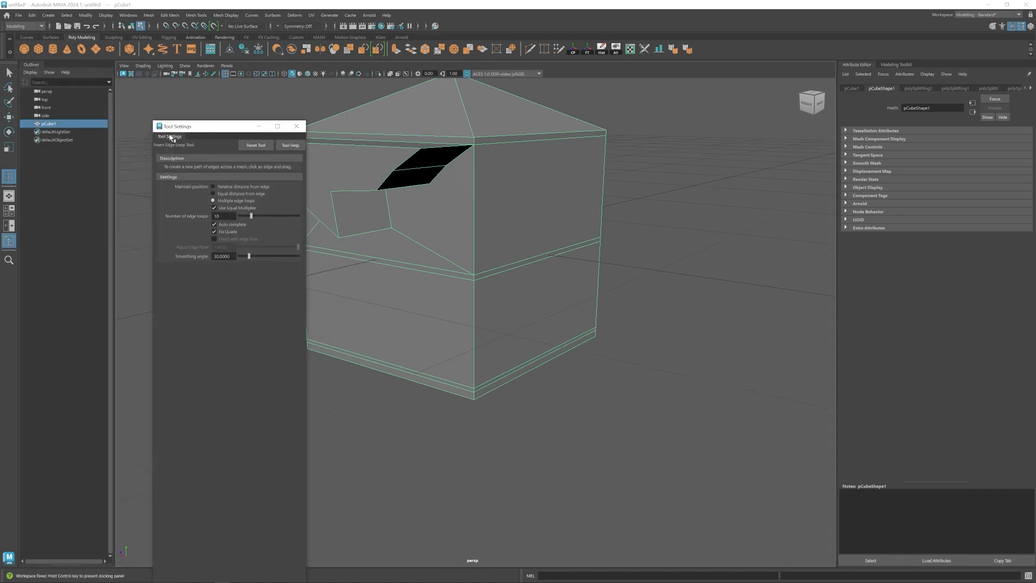
click(296, 126)
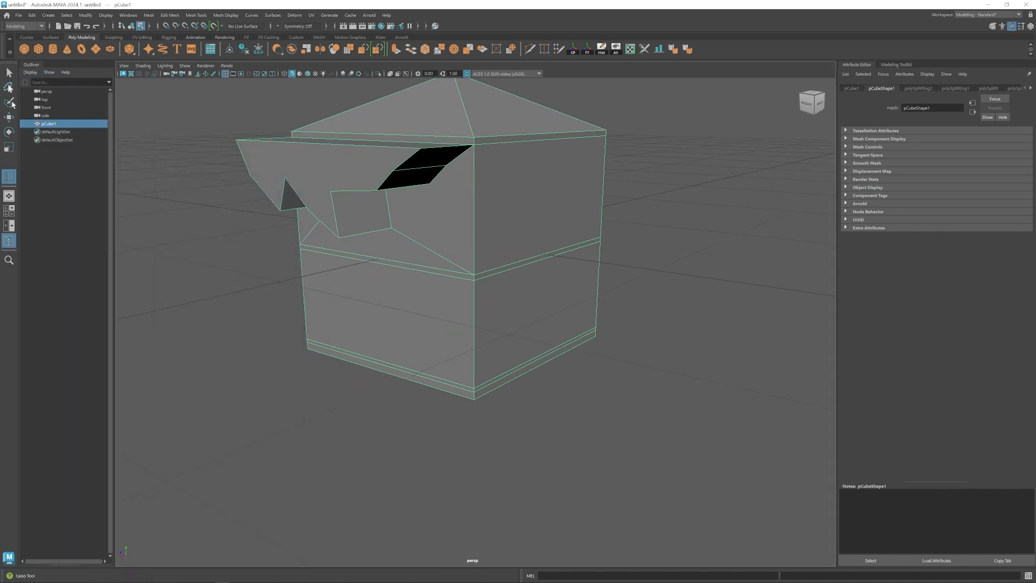
double_click(9, 176)
drag(187, 129, 56, 71)
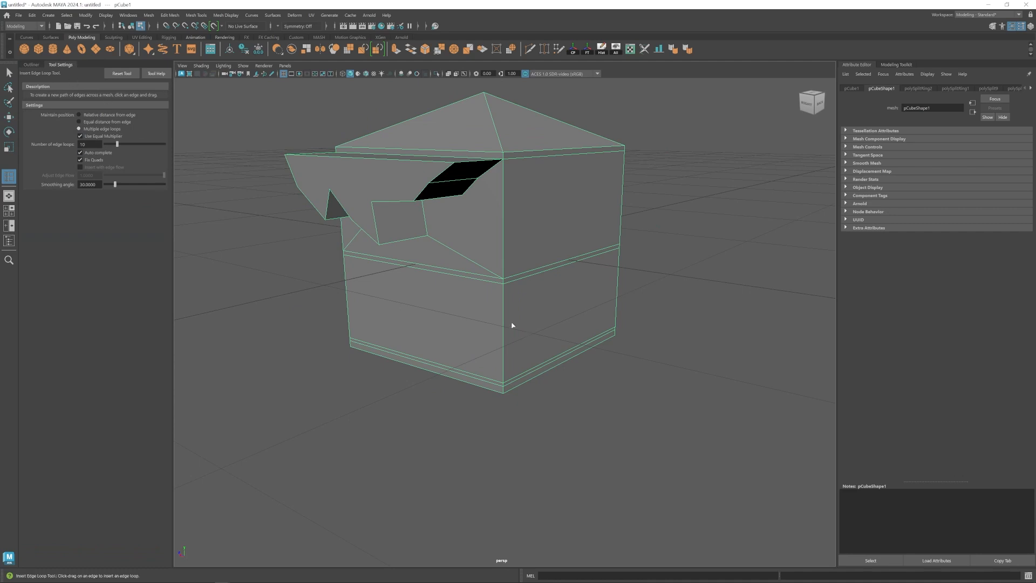
- Try inserting edge loops with Equal distance from edge near the ends of the cube's lower walls
click(87, 123)
alt+right_drag(463, 274, 487, 307)
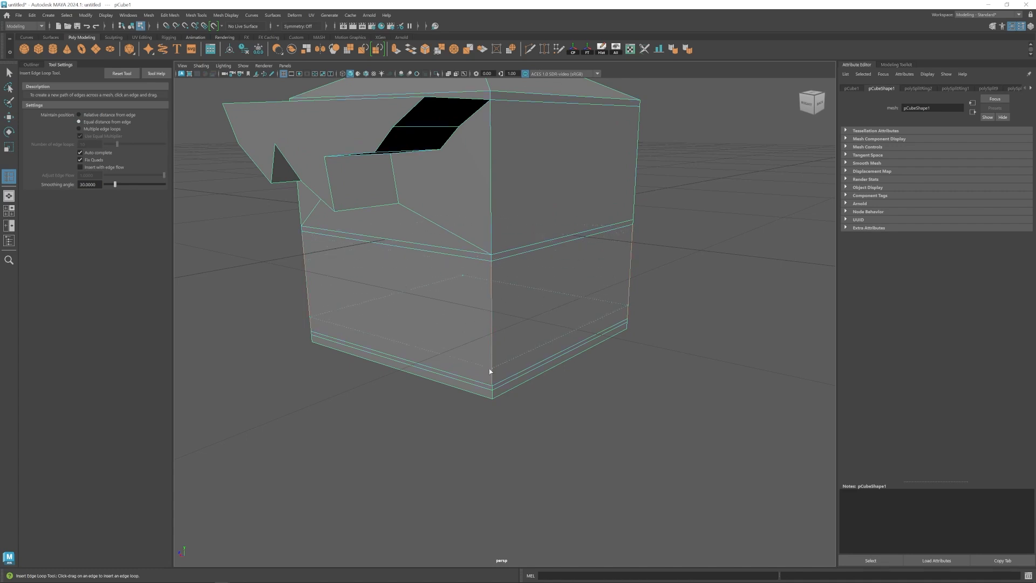
click(492, 271)
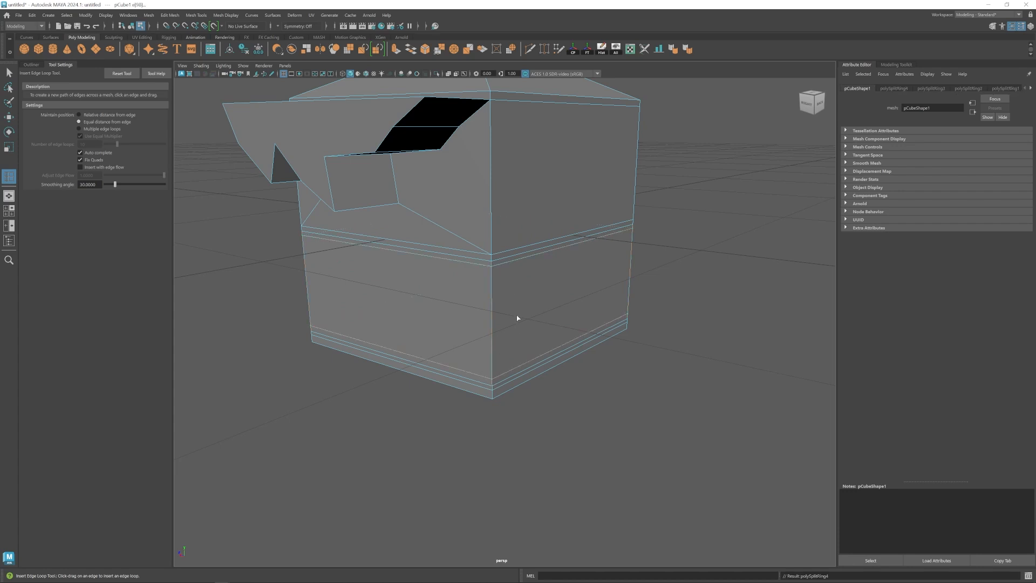
key(ctrl+z)
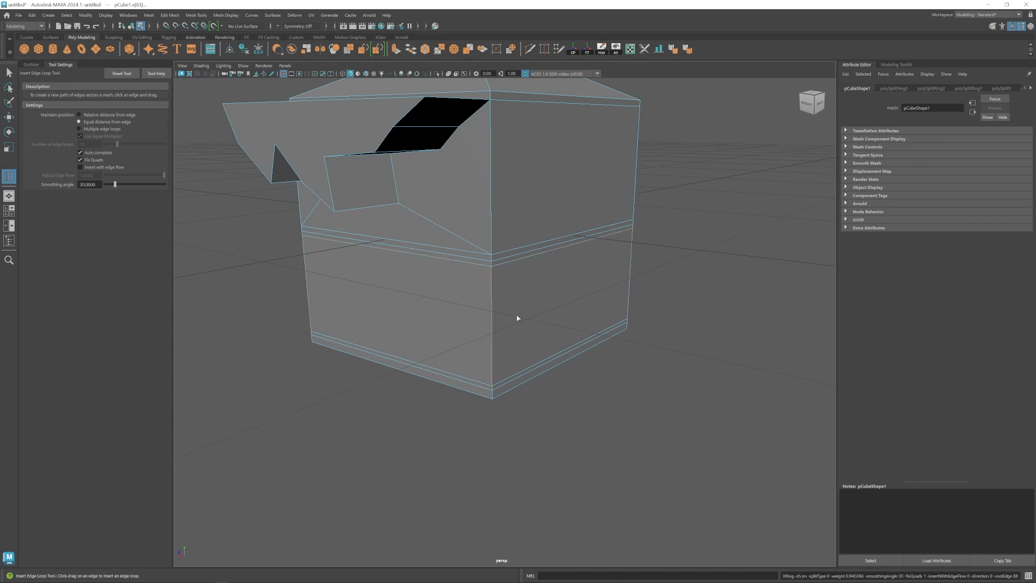
key(ctrl+z)
scroll(399, 333, down, 1)
scroll(475, 314, up, 1)
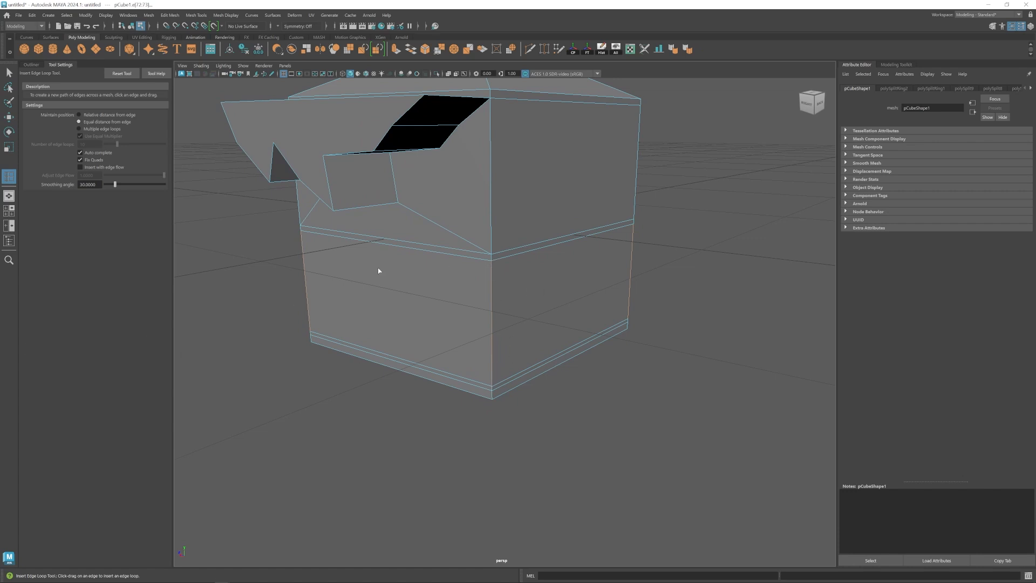
- Insert two edge loops around the cube's lower walls with Multiple edge loops and scale them apart vertically
click(193, 15)
click(207, 74)
click(99, 130)
click(491, 302)
key(r)
drag(474, 238, 467, 183)
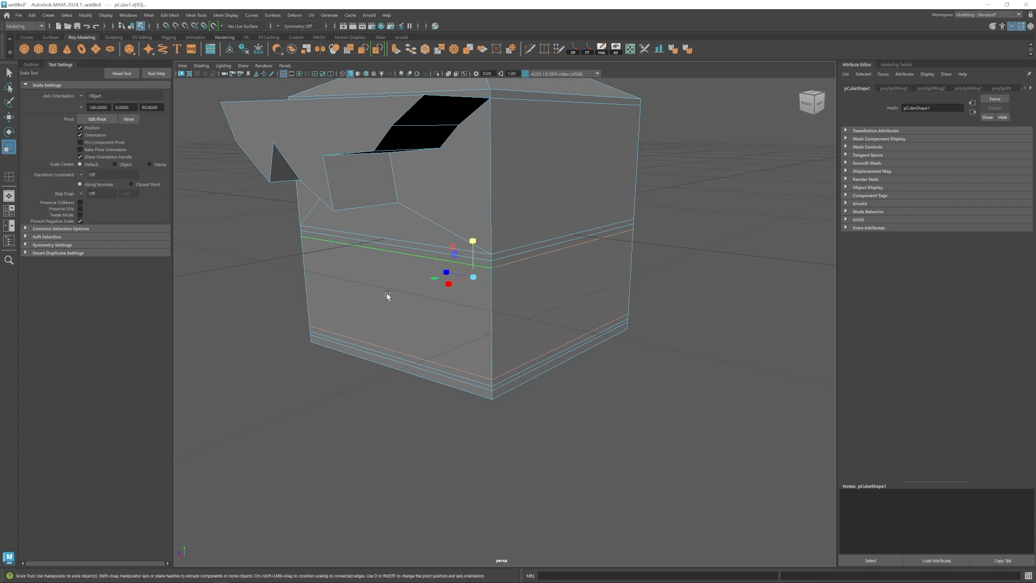
- Insert 20 evenly spaced edge loops between the two spread loops on the lower walls, and return to object mode
key(y)
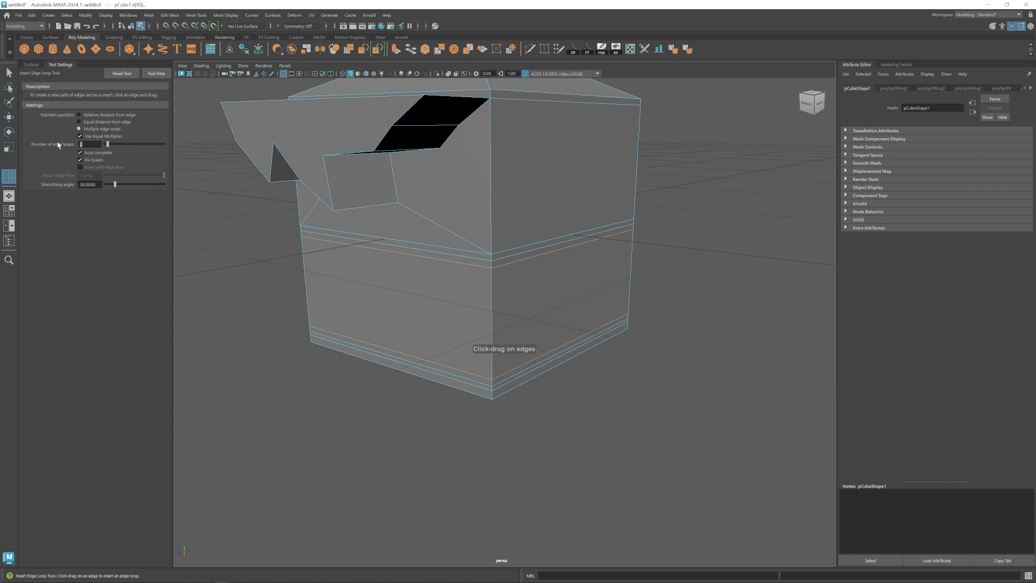
click(494, 298)
alt+drag(490, 294, 495, 324)
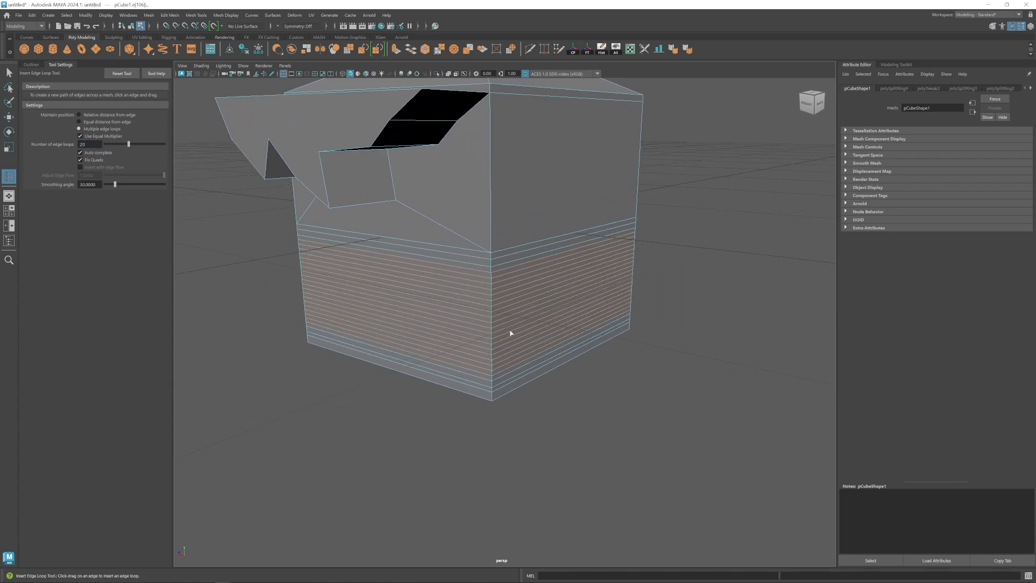
key(w)
right_drag(500, 306, 588, 352)
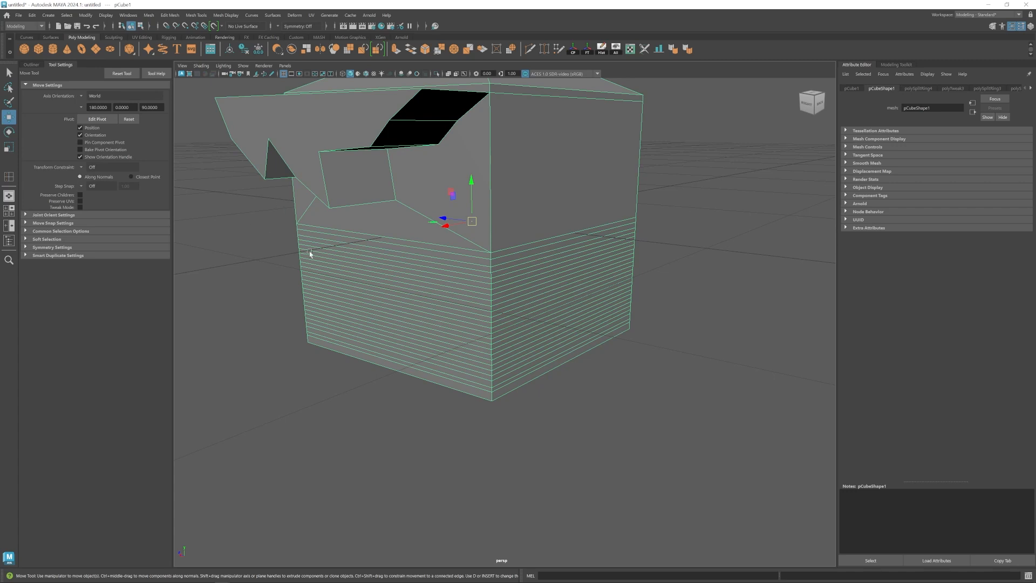
alt+drag(468, 306, 472, 345)
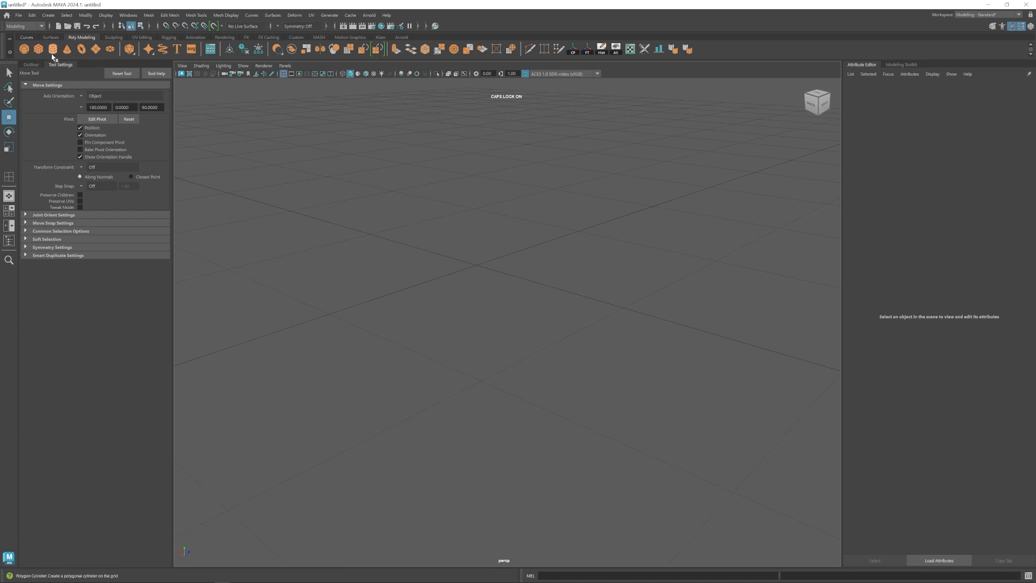
- Create a polygon plane and circularize a block of faces near its centre
click(97, 49)
key(f)
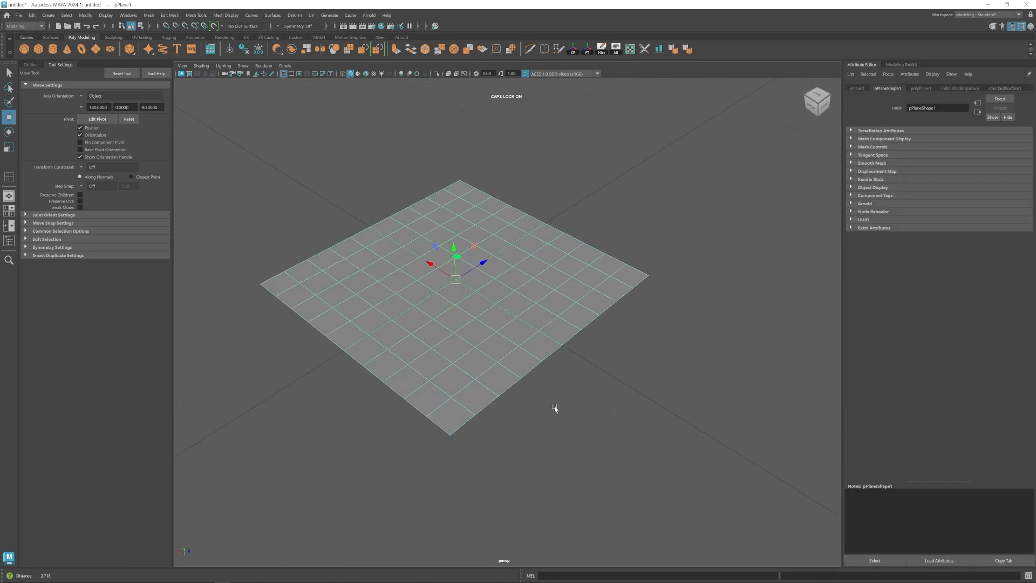
key(F11)
click(486, 302)
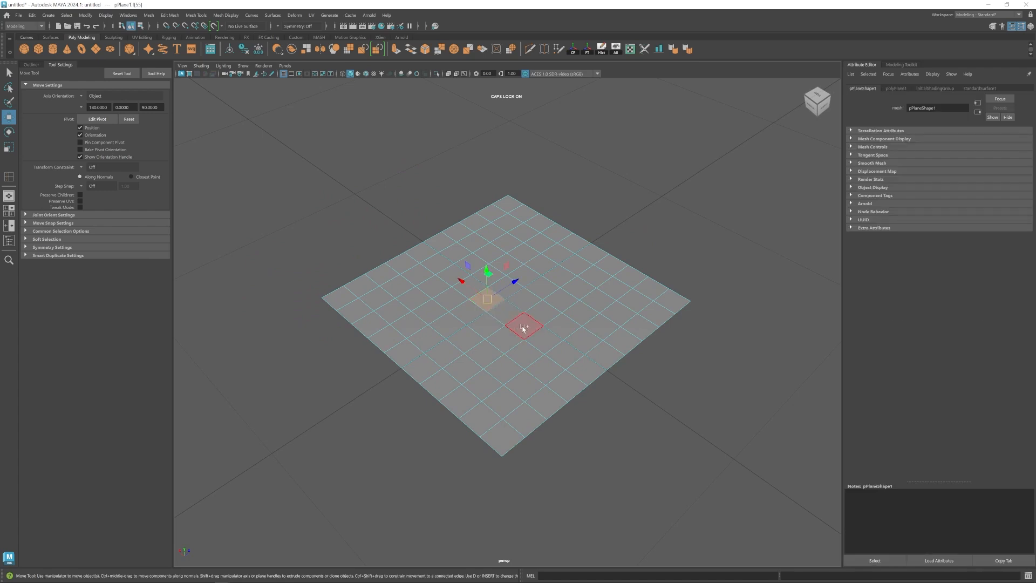
shift+double_click(523, 328)
mouse_move(556, 308)
alt+mouse_down()
mouse_move(528, 319)
mouse_move(538, 350)
mouse_move(534, 323)
mouse_move(543, 324)
alt+mouse_up()
click(512, 49)
- Extrude the circularized faces straight up to form a tall column on the plane
key(ctrl+e)
key(w)
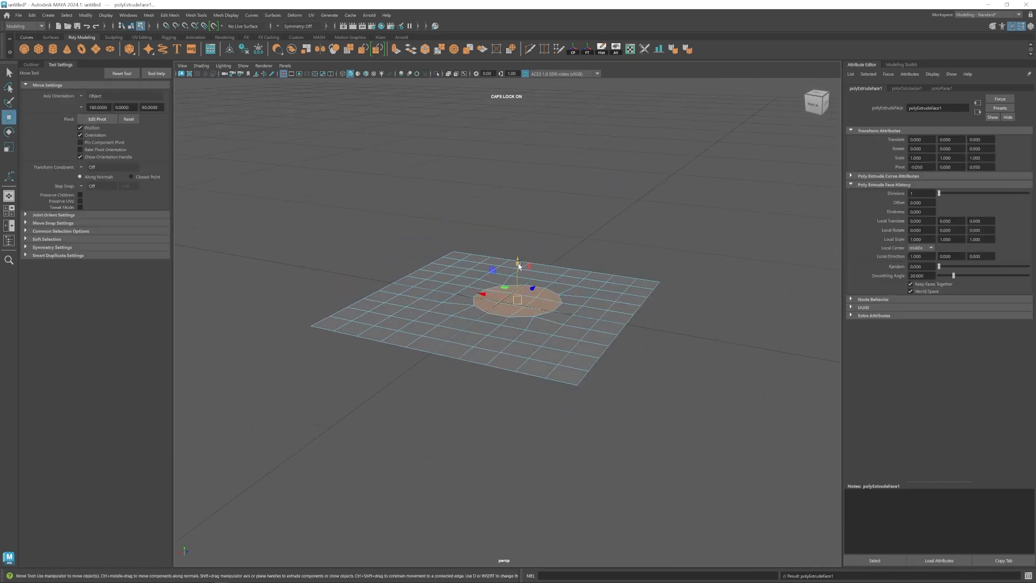
drag(517, 266, 517, 154)
alt+drag(544, 310, 491, 354)
scroll(611, 375, up, 3)
scroll(549, 356, up, 2)
scroll(548, 356, down, 5)
- Create a polygon cube and move it well away from the plane
click(43, 50)
scroll(269, 335, down, 6)
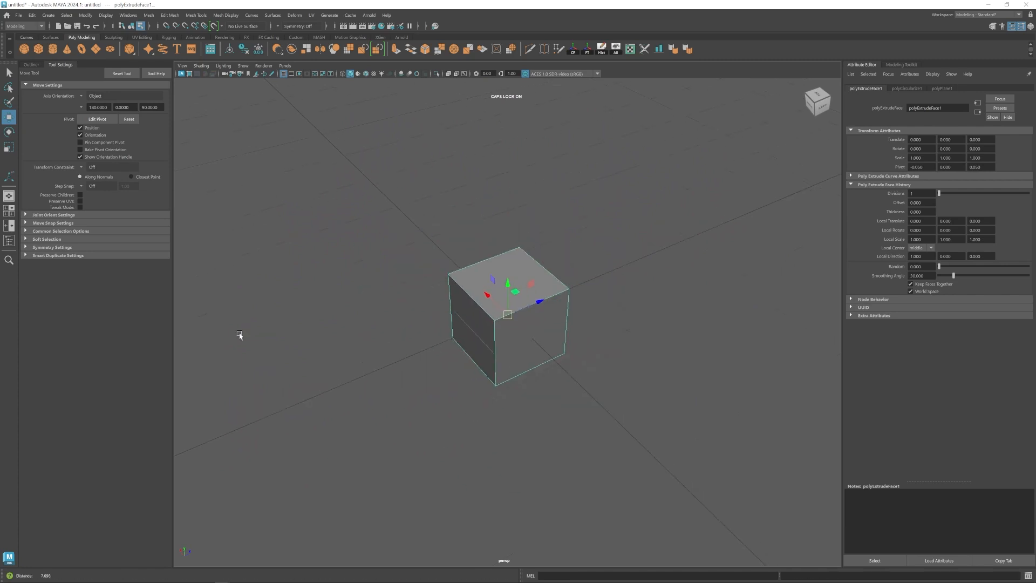
drag(527, 298, 667, 265)
alt+drag(667, 265, 652, 259)
alt+middle_drag(652, 259, 373, 268)
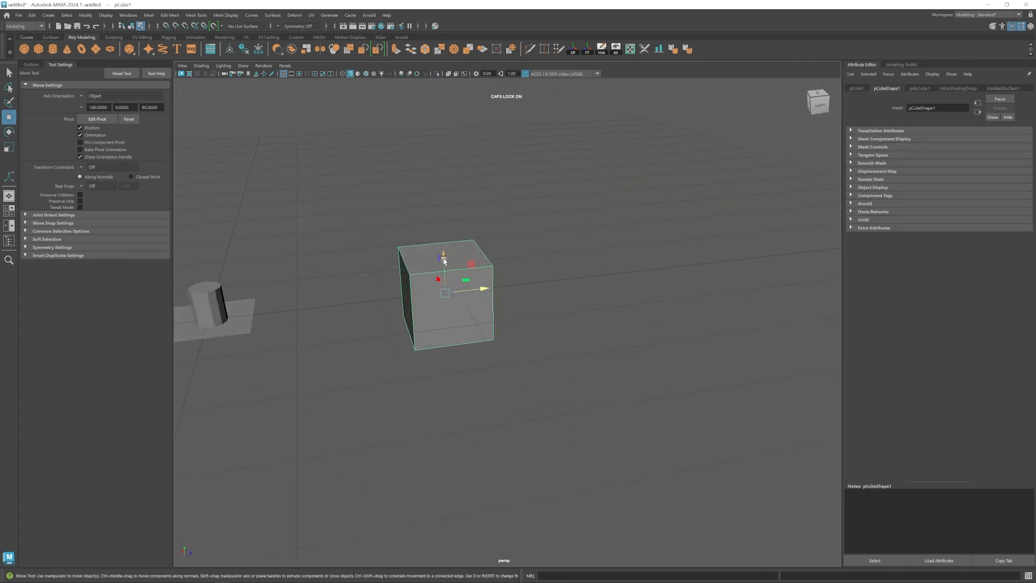
- Delete one side face of the cube to leave it open, and return to object mode
right_drag(453, 291, 453, 324)
alt+drag(529, 308, 447, 298)
click(565, 288)
key(Delete)
right_drag(537, 299, 559, 280)
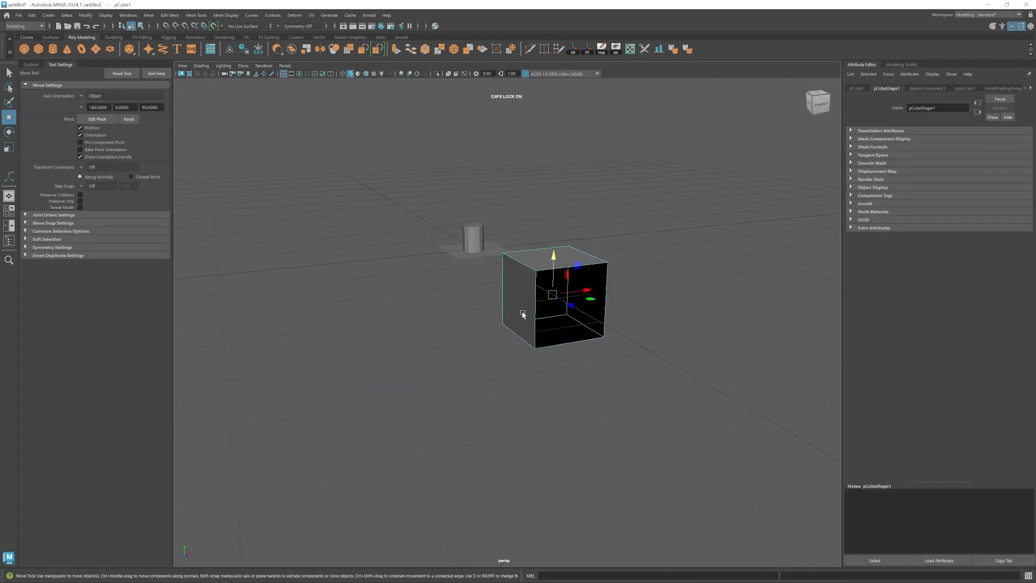
- Insert a single centred edge loop in each of the cube's three directions with Insert Edge Loop
alt+drag(539, 306, 672, 308)
scroll(432, 316, up, 4)
alt+middle_drag(441, 326, 552, 331)
scroll(435, 273, down, 2)
click(170, 16)
mouse_move(196, 15)
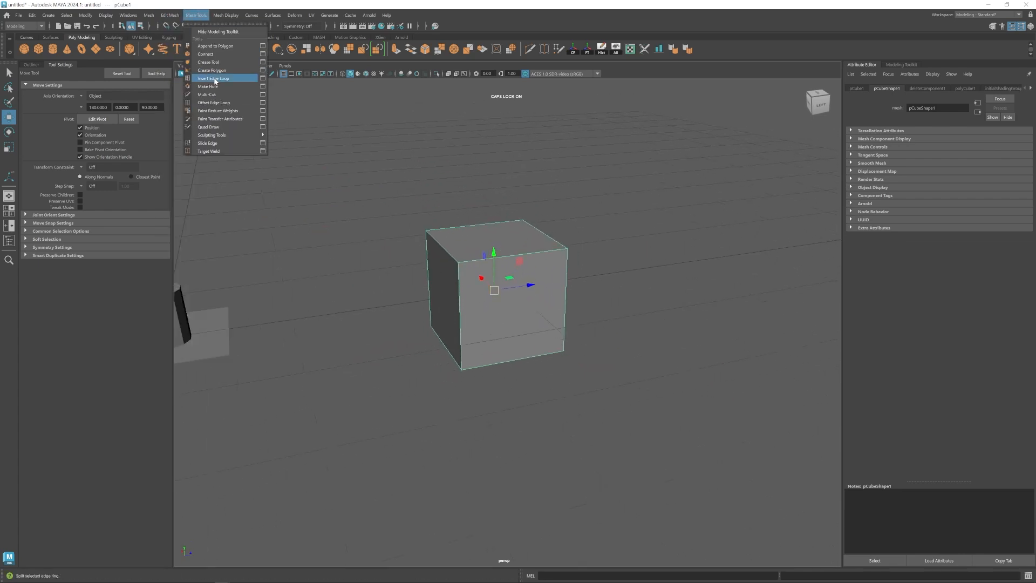
click(214, 79)
alt+drag(339, 249, 407, 216)
click(405, 214)
click(468, 218)
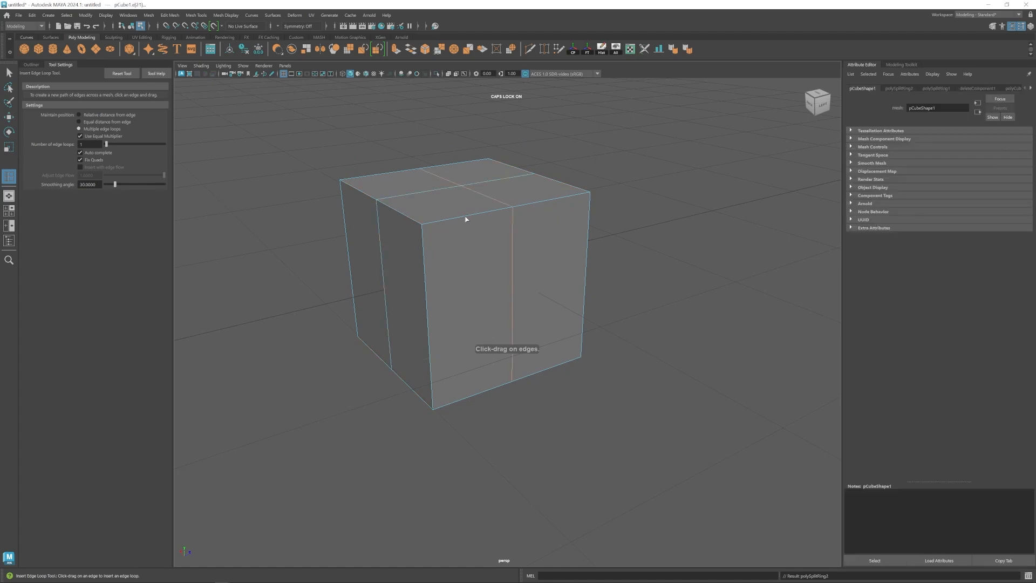
alt+drag(431, 370, 514, 410)
click(437, 310)
scroll(514, 410, down, 2)
- Extrude the border edges of the cube's open side outward into a long square tube
key(w)
double_click(506, 258)
scroll(505, 261, down, 3)
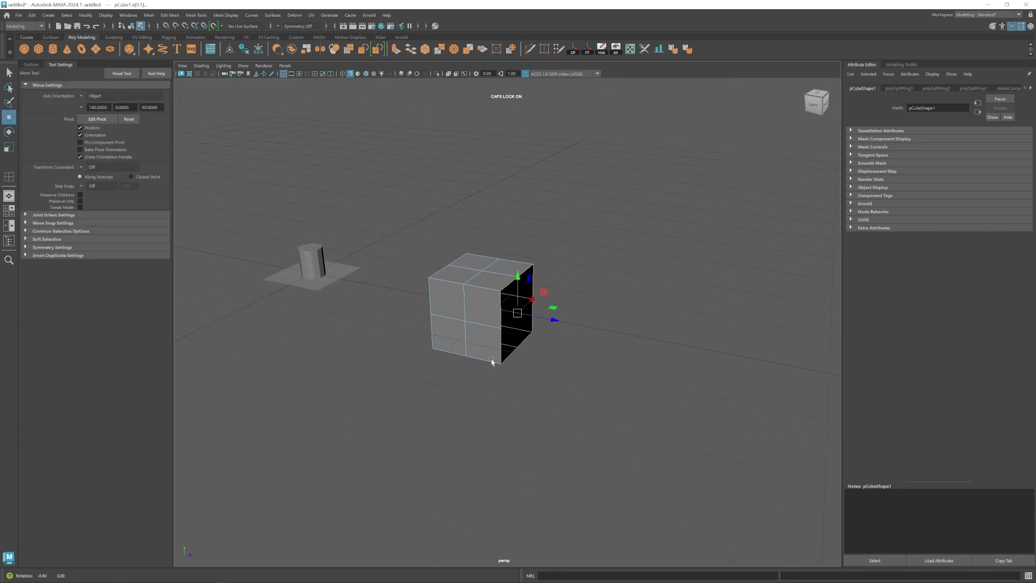
key(ctrl+e)
key(w)
drag(556, 321, 676, 353)
alt+middle_drag(659, 318, 458, 279)
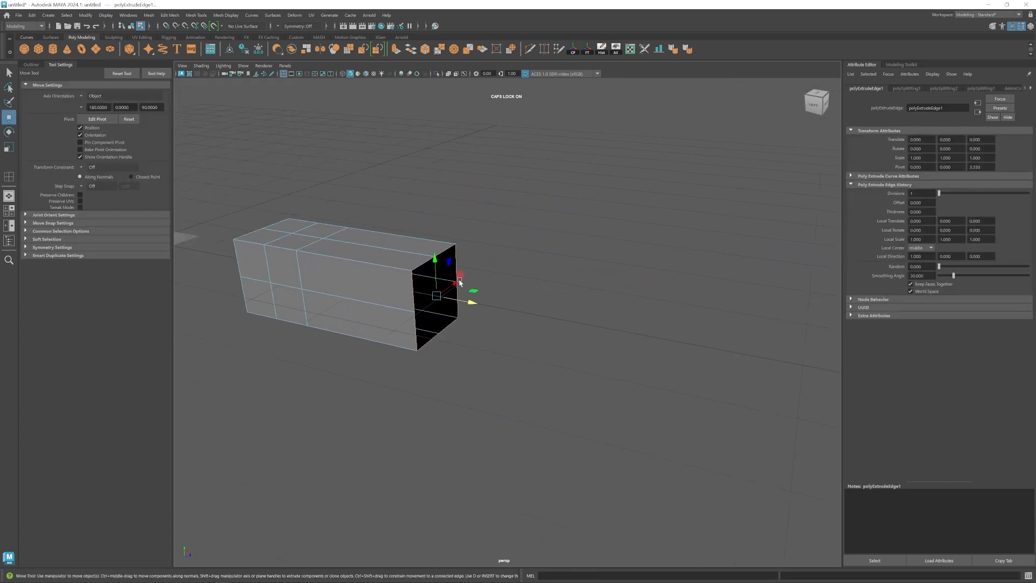
- Circularize the extruded open end of the tube and return to object mode
click(510, 51)
alt+drag(392, 286, 453, 299)
alt+middle_drag(453, 299, 561, 264)
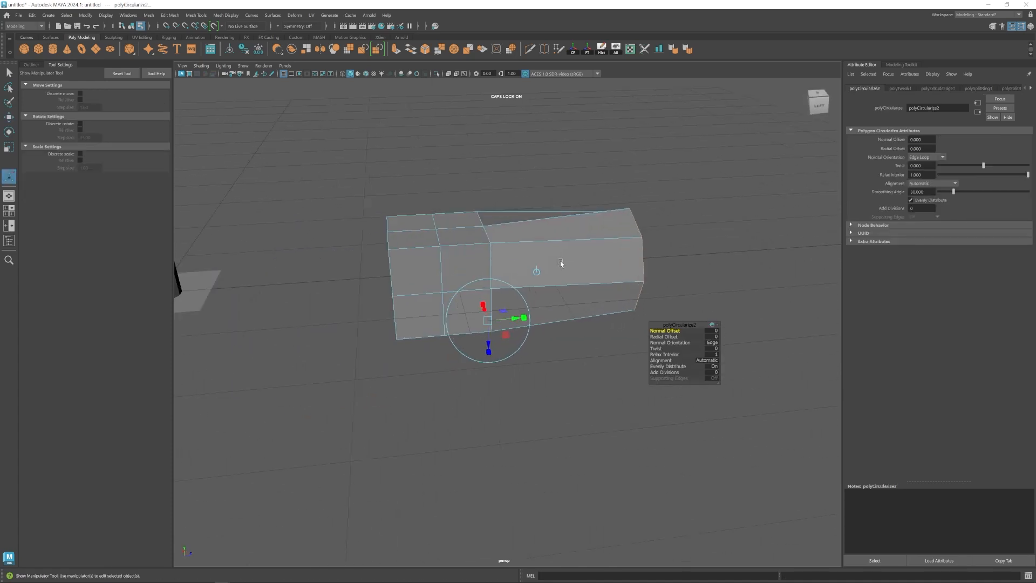
alt+drag(489, 263, 532, 267)
key(w)
right_drag(513, 252, 602, 206)
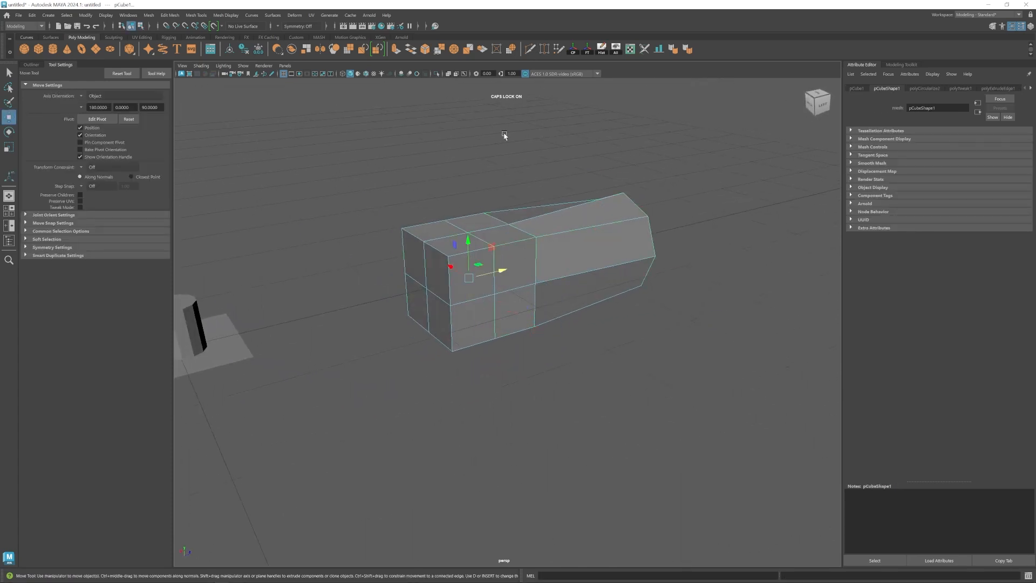
- Cut a supporting edge loop close to the tube's closed end with Multi-Cut
click(530, 49)
ctrl+click(453, 256)
key(w)
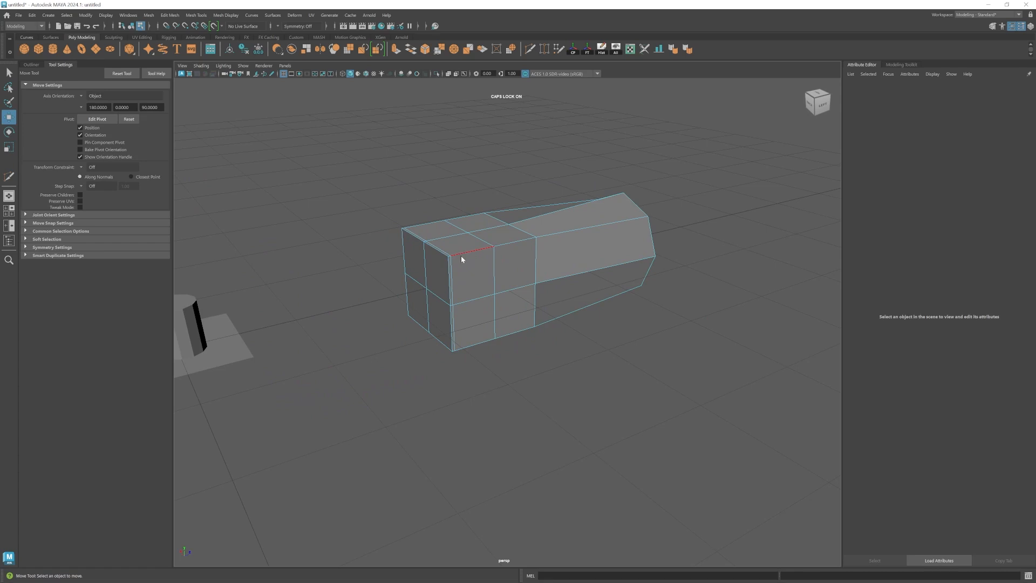
right_drag(461, 258, 527, 152)
scroll(535, 246, up, 3)
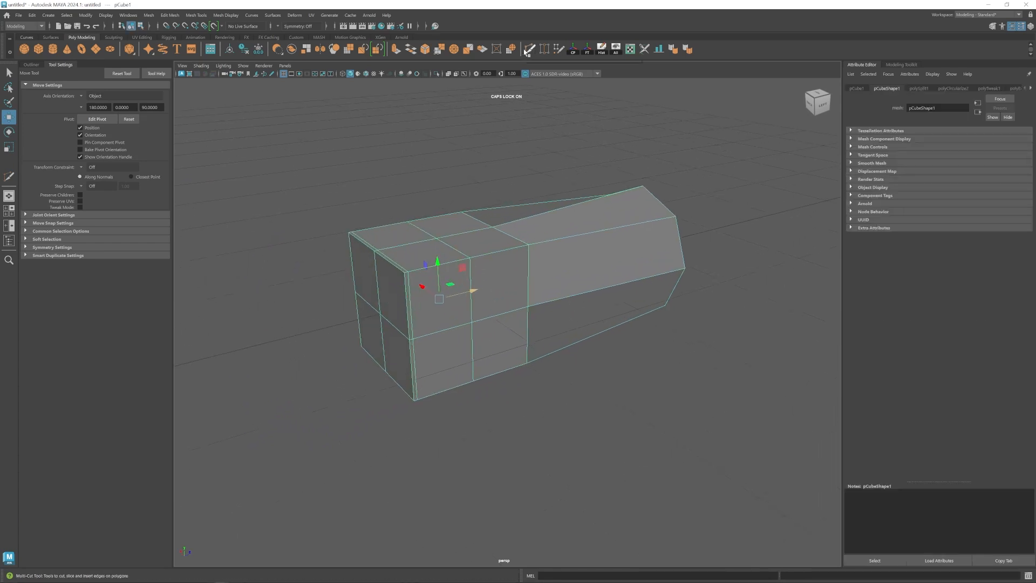
- Preview the tube as a smoothed mesh and examine its square-to-round transition
scroll(512, 227, down, 2)
key(3)
click(506, 372)
scroll(505, 343, down, 4)
alt+drag(505, 342, 481, 340)
scroll(483, 340, up, 4)
alt+drag(613, 334, 592, 354)
scroll(291, 322, down, 4)
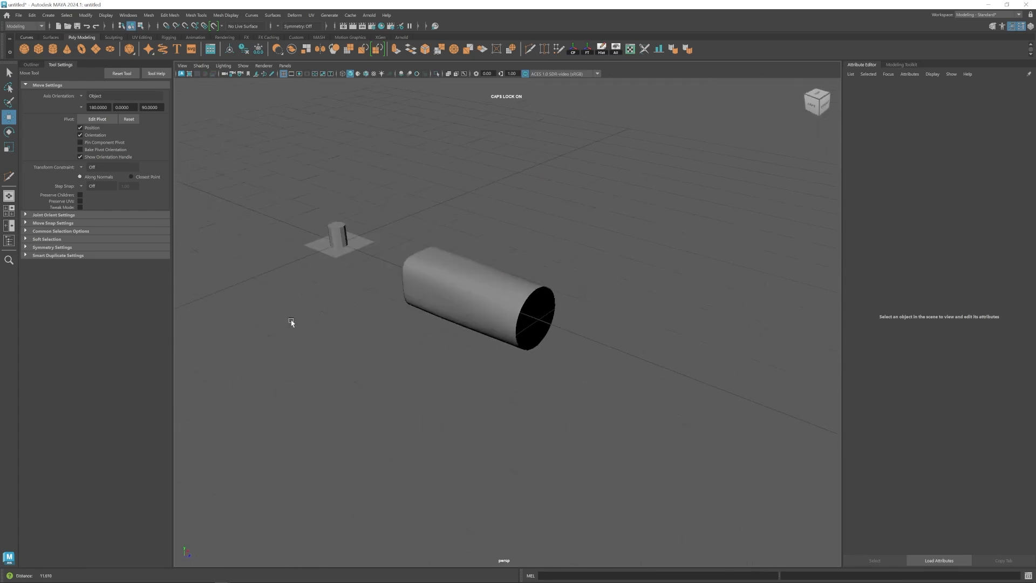
- Delete the square-to-round tube from the scene
alt+drag(292, 322, 544, 309)
click(544, 308)
key(Delete)
- Try circularizing a two-by-two block of faces on the plane beside the column
key(f)
alt+drag(585, 381, 521, 378)
click(522, 377)
alt+right_drag(521, 377, 399, 353)
alt+middle_drag(473, 348, 529, 325)
alt+drag(529, 326, 575, 294)
alt+right_drag(576, 293, 516, 348)
key(F11)
click(403, 347)
shift+click(384, 357)
shift+click(391, 372)
shift+click(415, 359)
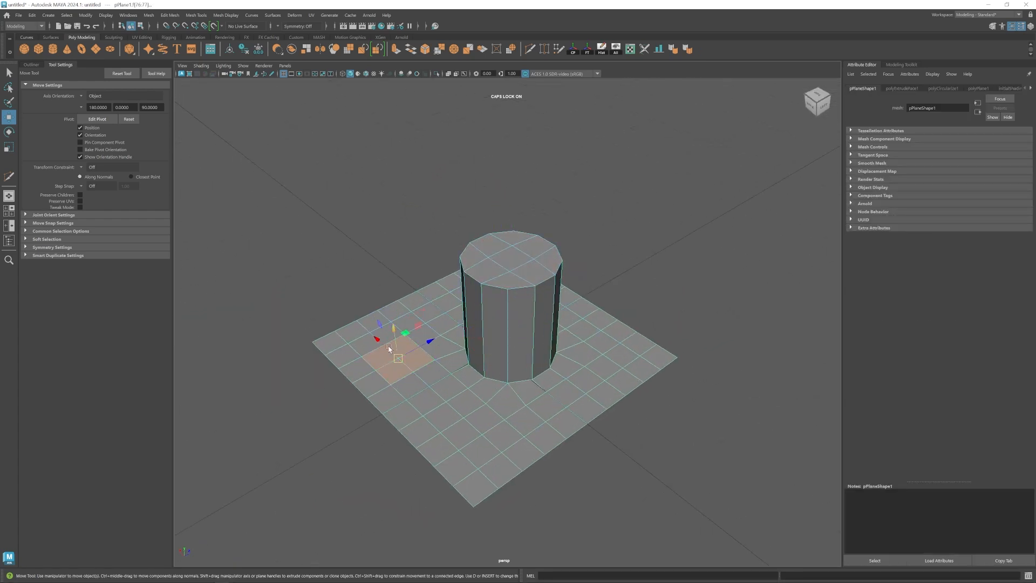
click(511, 50)
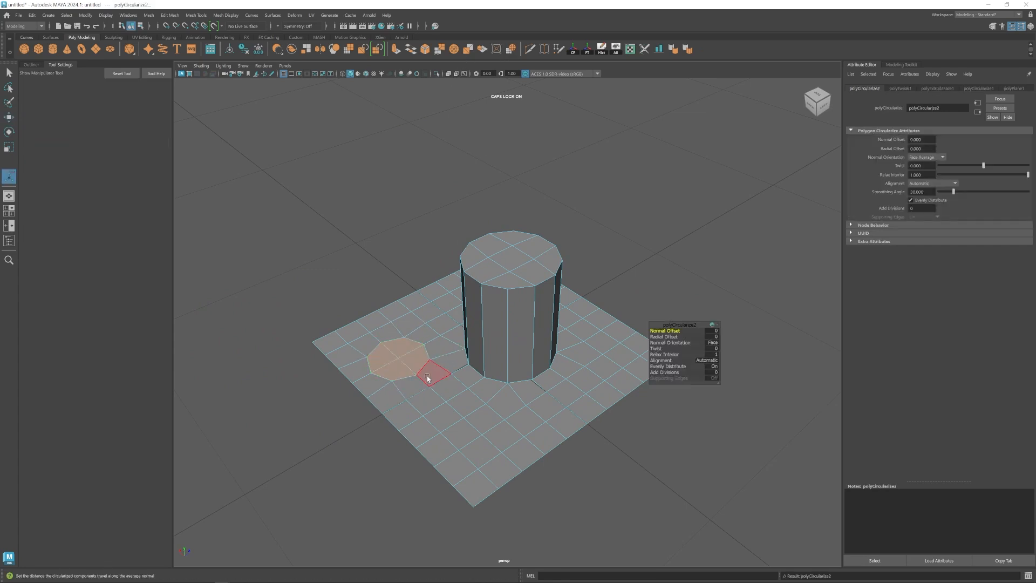
key(ctrl+z)
- Delete the edge loop that crosses the plane beside the column
key(F10)
double_click(421, 381)
key(ctrl+Delete)
key(w)
- Try circularizing the two adjacent merged faces on the plane beside the column
key(F11)
click(392, 353)
shift+click(405, 360)
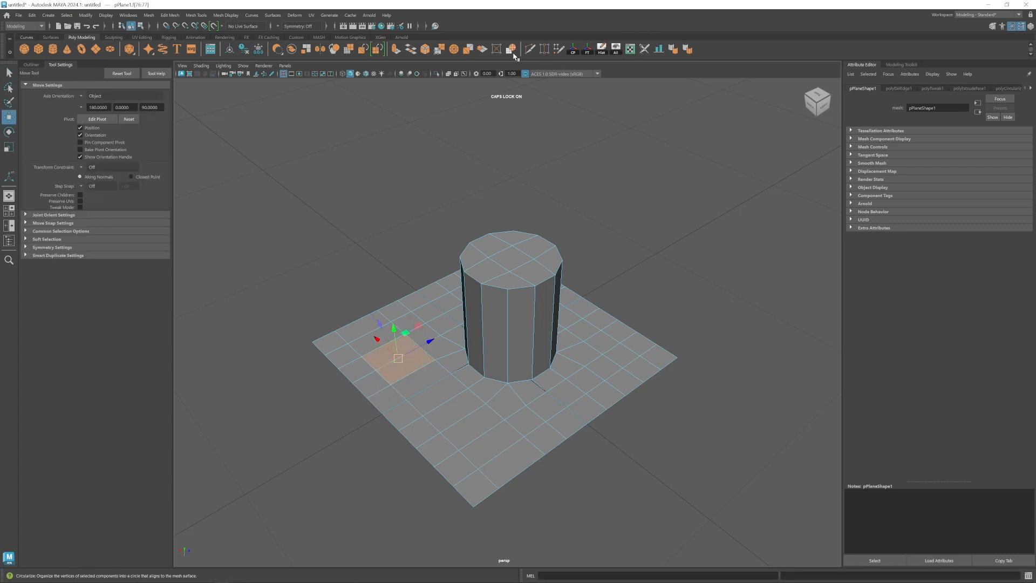
click(454, 49)
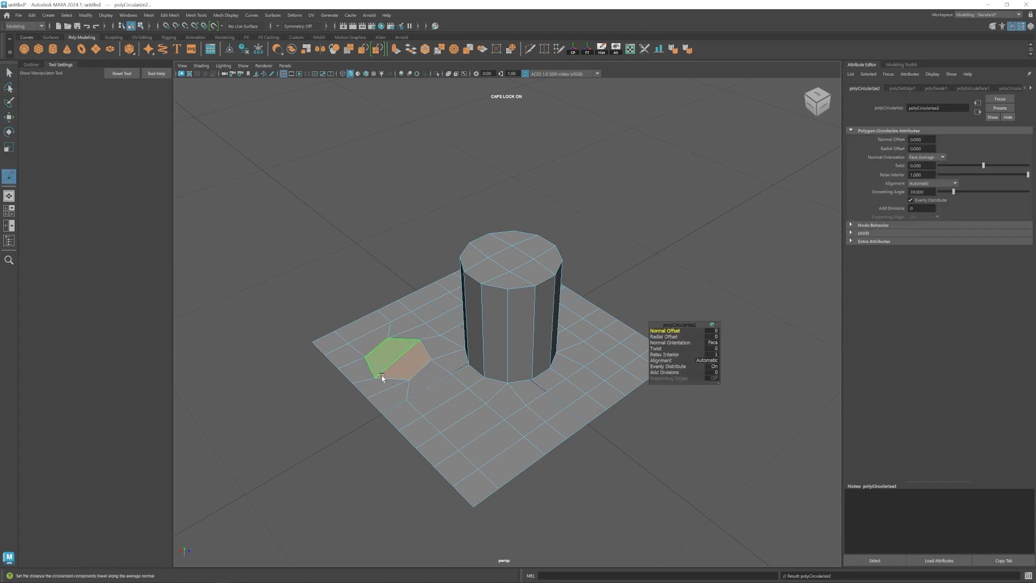
key(ctrl+z)
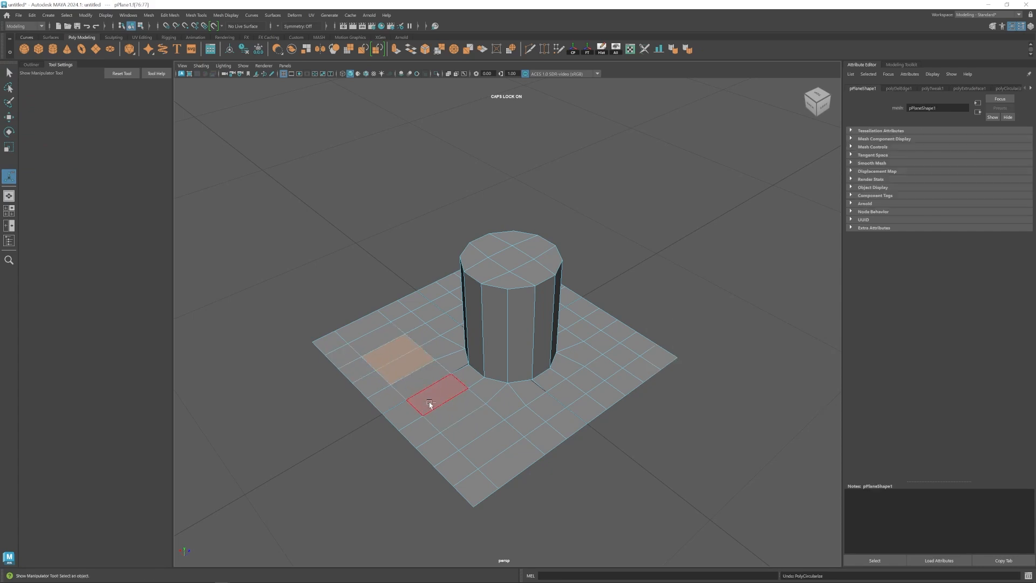
- Return to object mode and select the whole plane with its column
scroll(463, 425, down, 4)
alt+drag(463, 425, 481, 419)
alt+middle_drag(481, 419, 469, 451)
scroll(542, 400, up, 3)
alt+middle_drag(542, 400, 557, 344)
key(w)
key(F8)
click(579, 193)
click(493, 279)
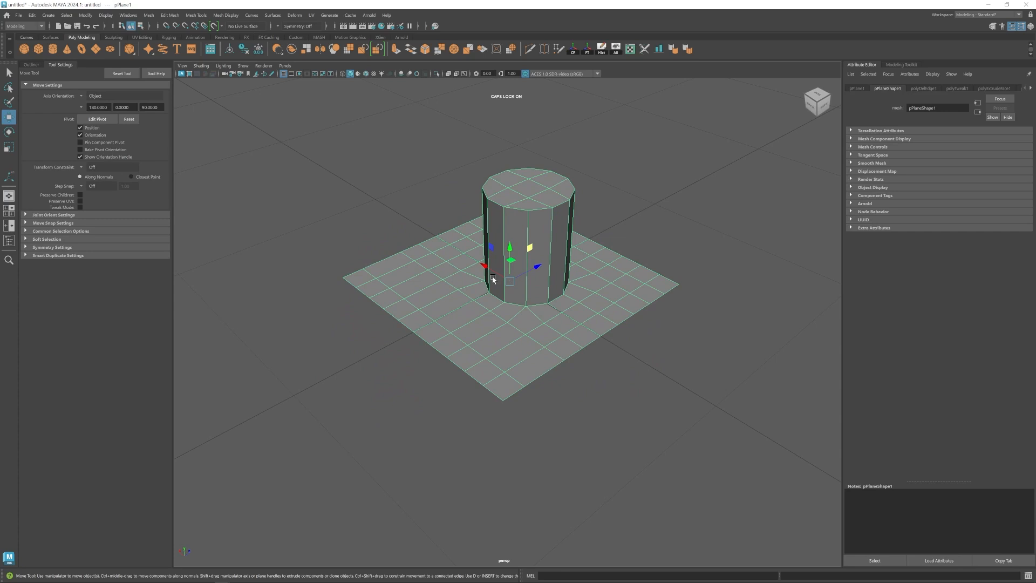
scroll(478, 320, down, 3)
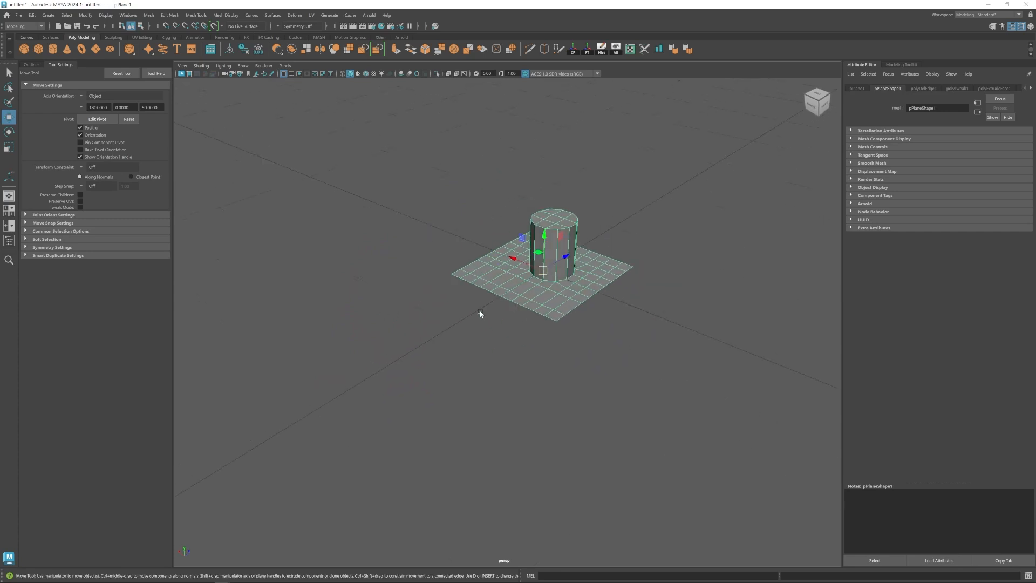
key(Delete)
alt+drag(371, 302, 432, 312)
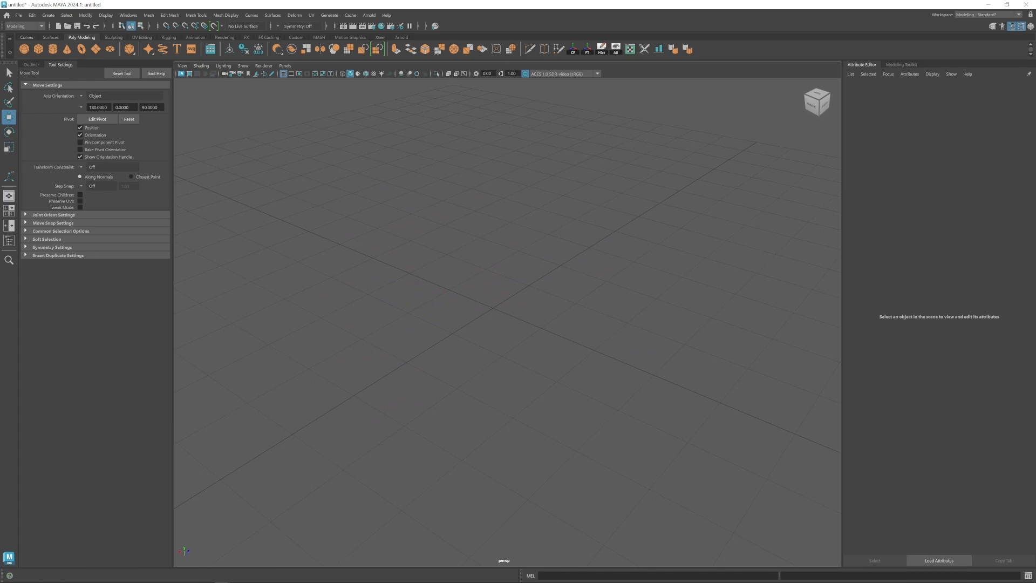
key(ctrl+z)
key(ctrl+z)
- Select all the faces of the column standing on the plane and extract them as a separate mesh
click(494, 300)
alt+right_drag(495, 301, 661, 397)
alt+middle_drag(464, 302, 544, 370)
alt+right_drag(543, 370, 436, 268)
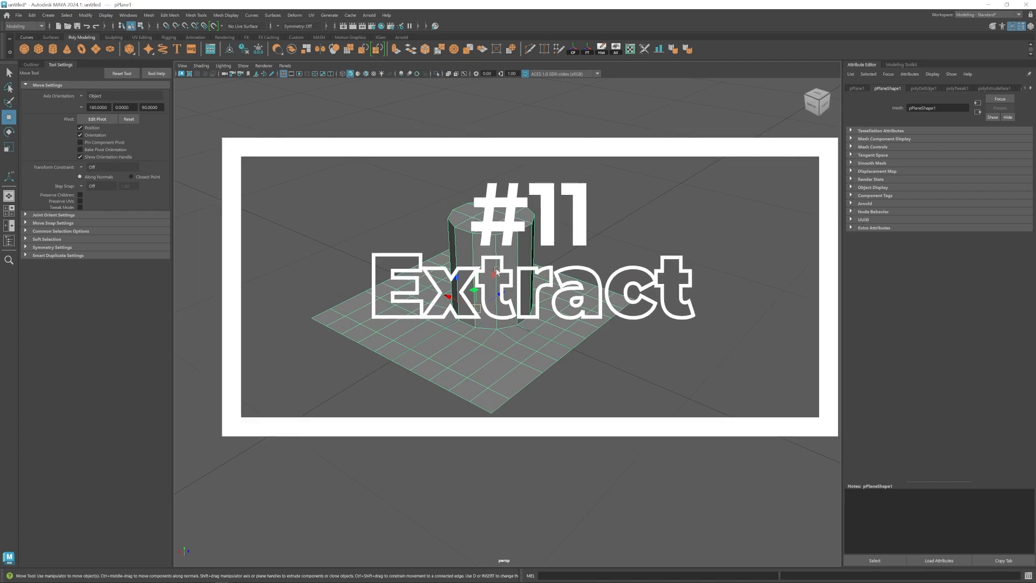
alt+drag(436, 268, 438, 248)
alt+middle_drag(512, 232, 580, 404)
alt+right_drag(580, 405, 480, 249)
mouse_move(478, 230)
alt+mouse_down()
mouse_move(539, 282)
mouse_move(532, 286)
alt+mouse_up()
alt+drag(466, 377, 465, 327)
right_drag(603, 216, 604, 257)
alt+drag(604, 257, 607, 268)
drag(642, 208, 432, 265)
alt+drag(435, 267, 461, 291)
click(170, 15)
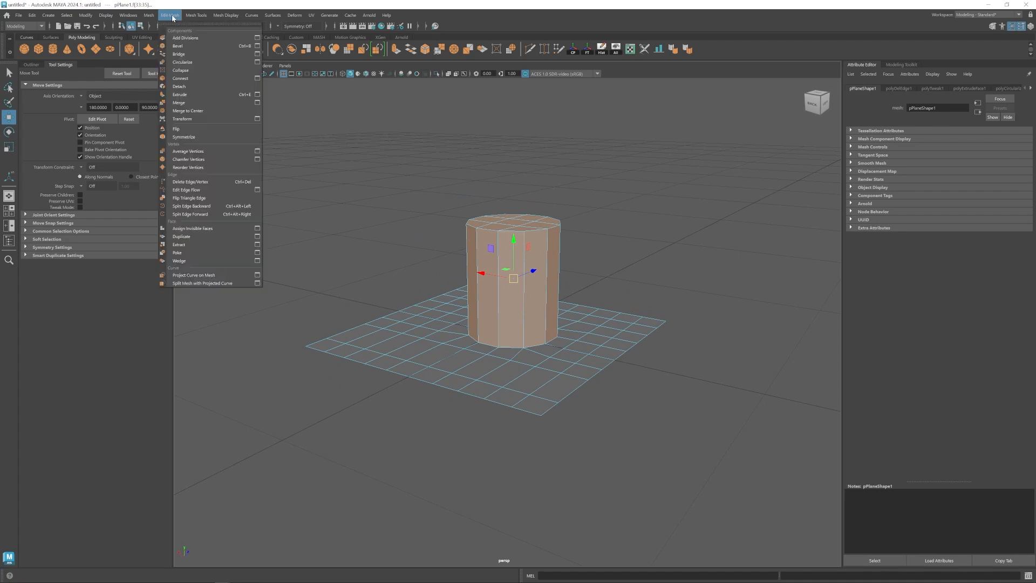
click(185, 246)
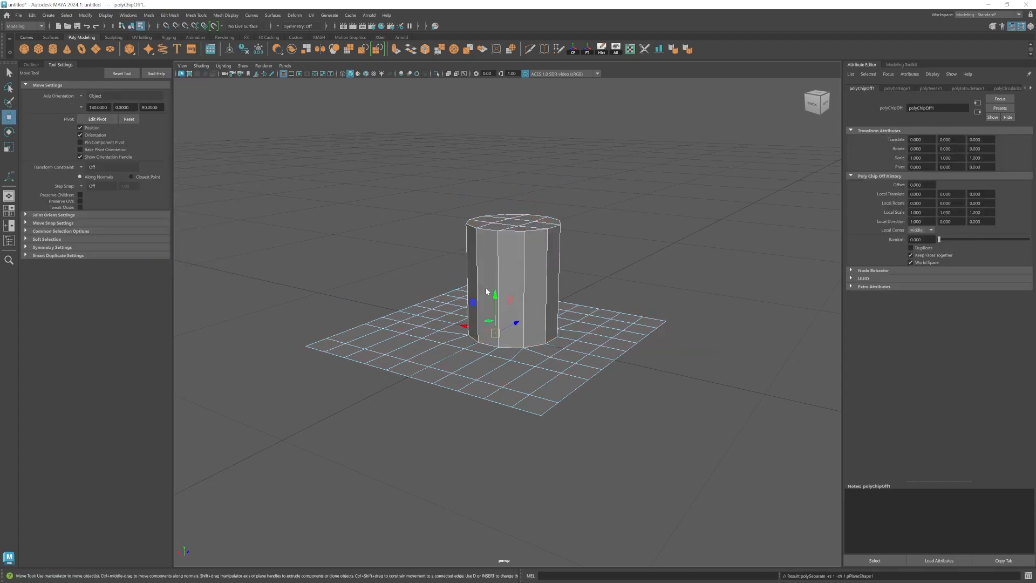
- Move the extracted column away from the plane and return to object mode with nothing selected
double_click(522, 264)
alt+drag(554, 295, 655, 274)
key(F8)
click(606, 326)
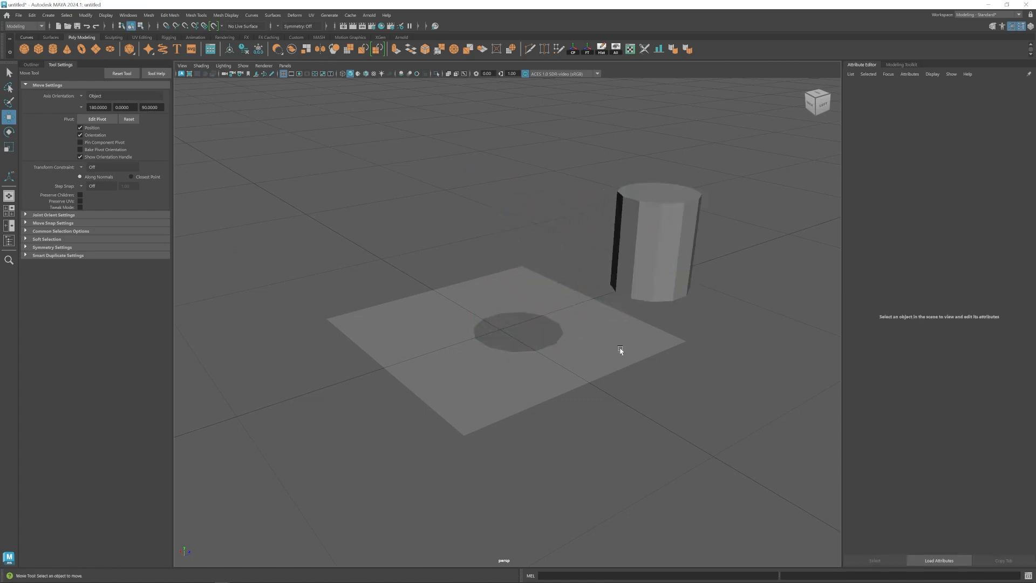
- Extract the two adjacent plane faces that border the round hole
alt+drag(606, 326, 497, 352)
click(486, 300)
click(486, 324)
mouse_move(486, 323)
alt+mouse_down()
mouse_move(506, 342)
mouse_move(486, 300)
mouse_move(498, 315)
alt+mouse_up()
alt+drag(496, 328, 535, 319)
alt+right_drag(534, 319, 597, 391)
alt+middle_drag(405, 329, 482, 326)
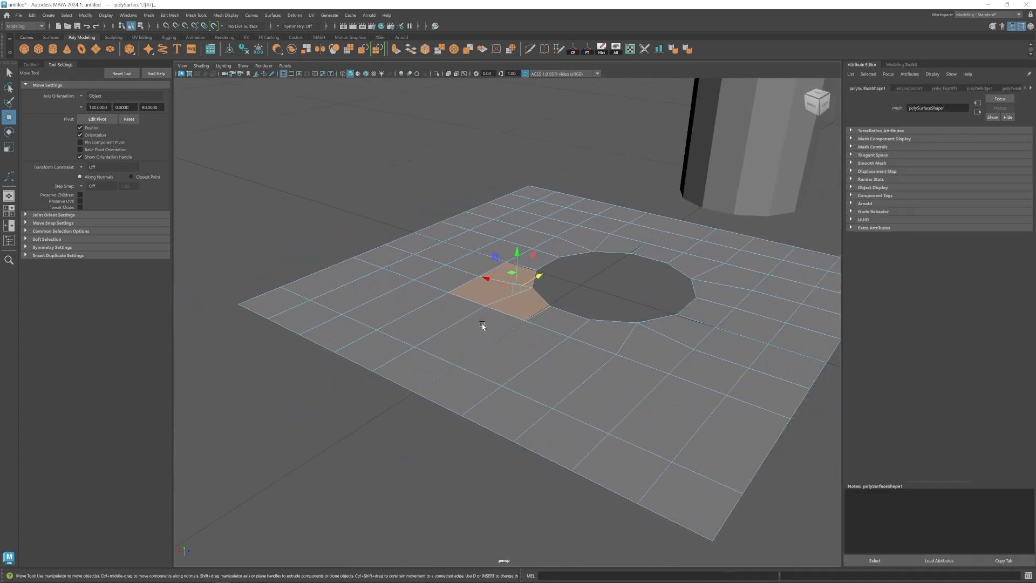
alt+right_drag(482, 325, 528, 351)
click(170, 15)
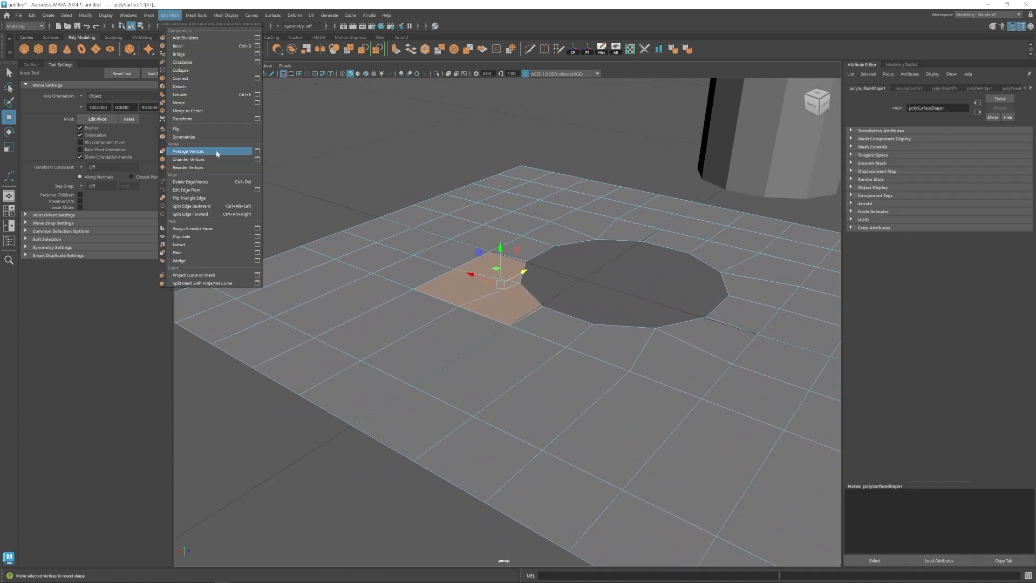
click(193, 244)
- Center the pivot of the extracted two-face piece in object mode and raise the piece above the plane
key(w)
right_drag(495, 283, 528, 286)
click(574, 50)
drag(501, 247, 474, 285)
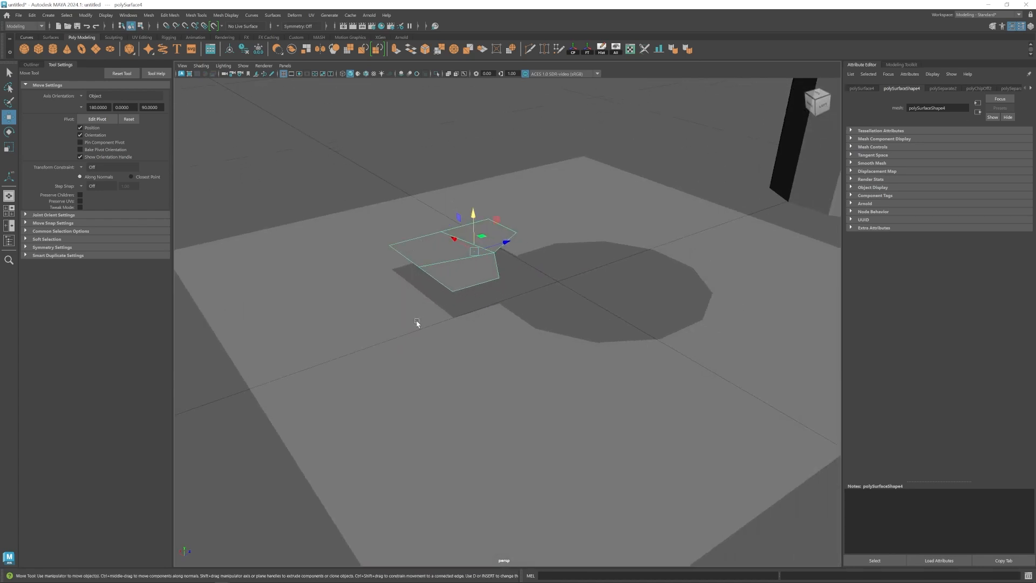
- Combine the raised two-face piece and the plane into one mesh
shift+click(437, 349)
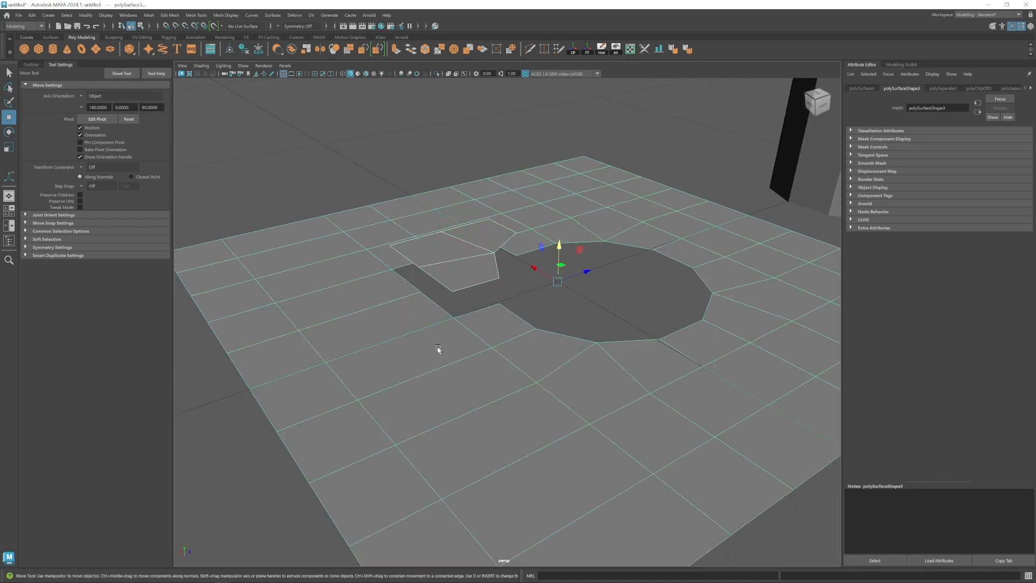
click(149, 15)
click(166, 46)
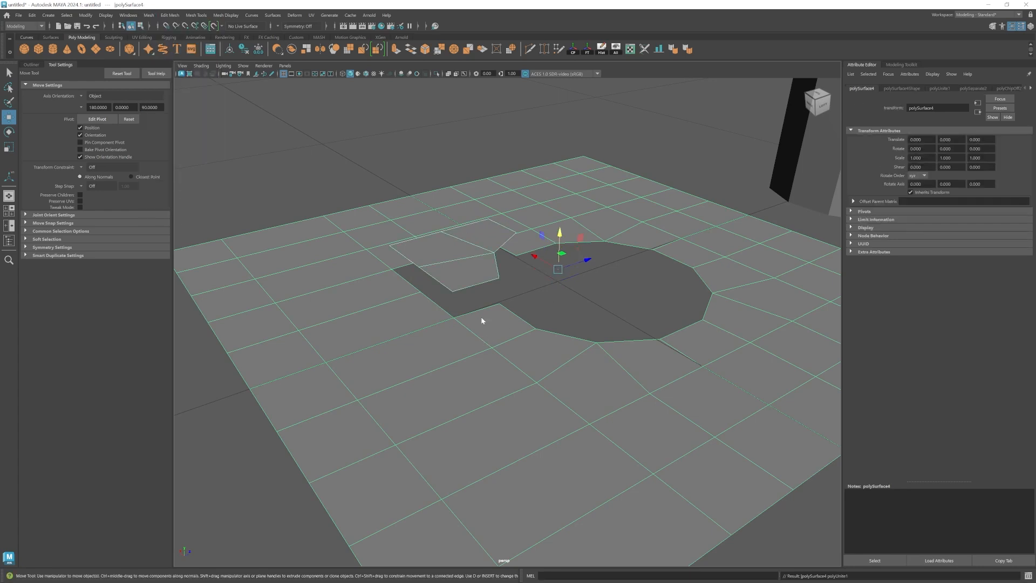
- Bridge the outer edges of the raised faces to the matching edges of the plane's opening, then select the whole mesh
click(498, 262)
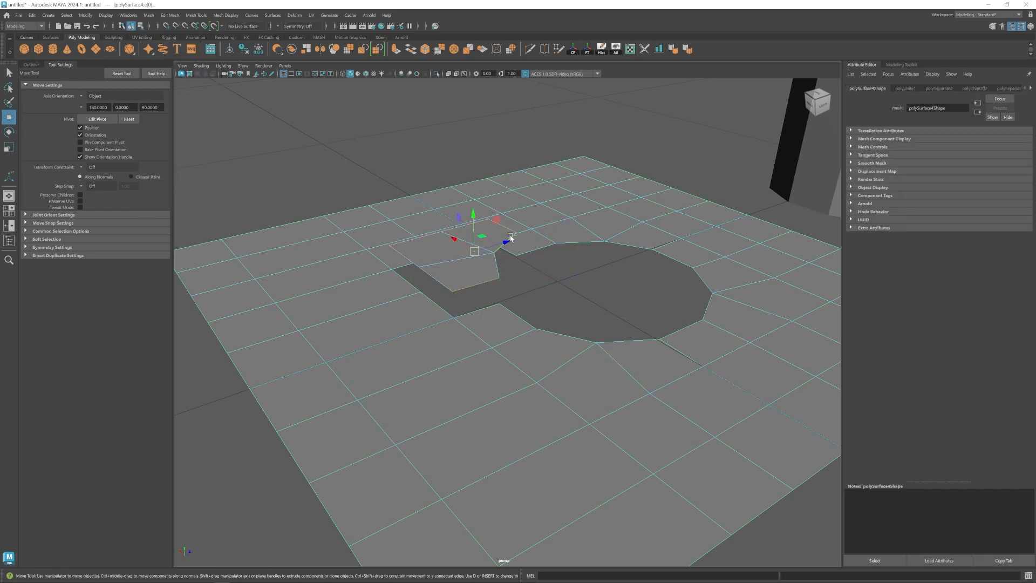
shift+click(474, 326)
alt+drag(399, 305, 530, 392)
alt+drag(425, 400, 549, 389)
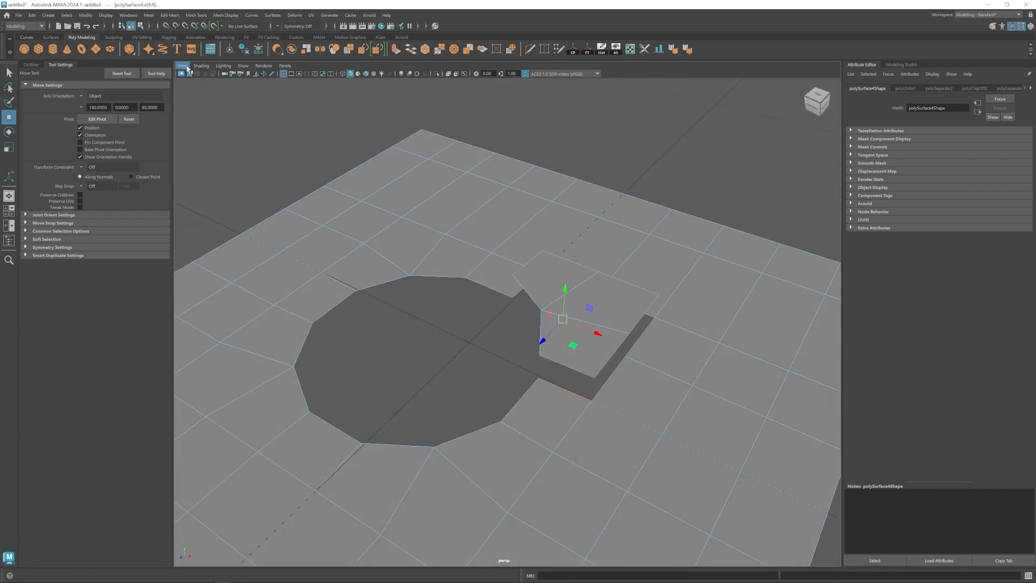
click(170, 15)
click(179, 54)
alt+drag(577, 396, 548, 351)
click(486, 301)
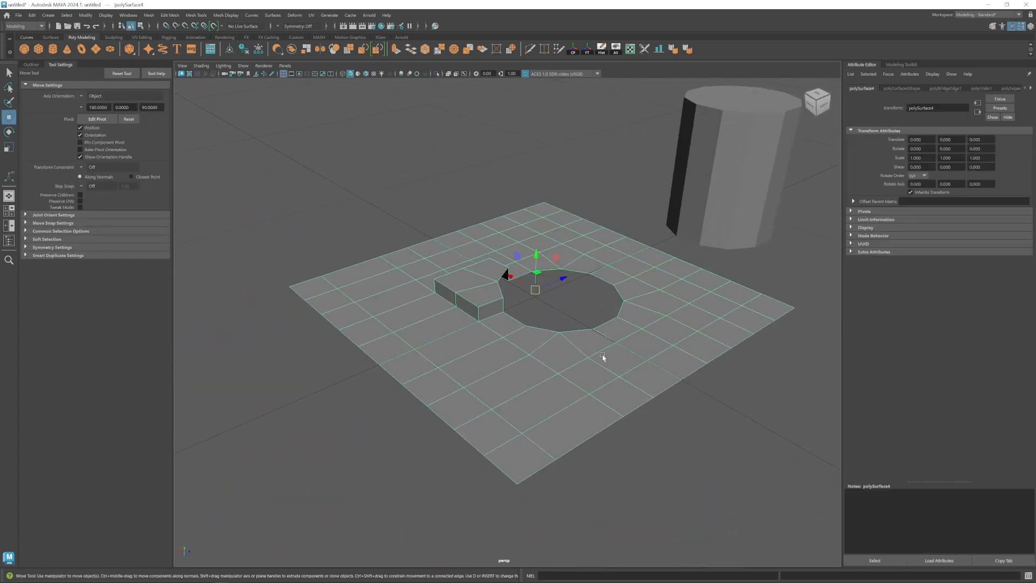
- Delete the bridged plane and the separate column to empty the scene
alt+right_drag(611, 328, 526, 360)
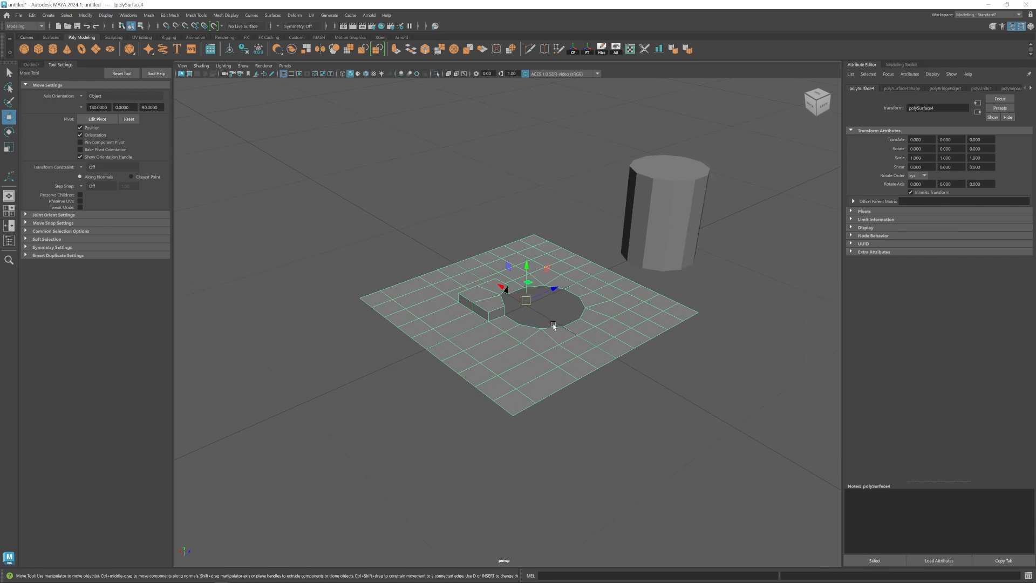
key(Delete)
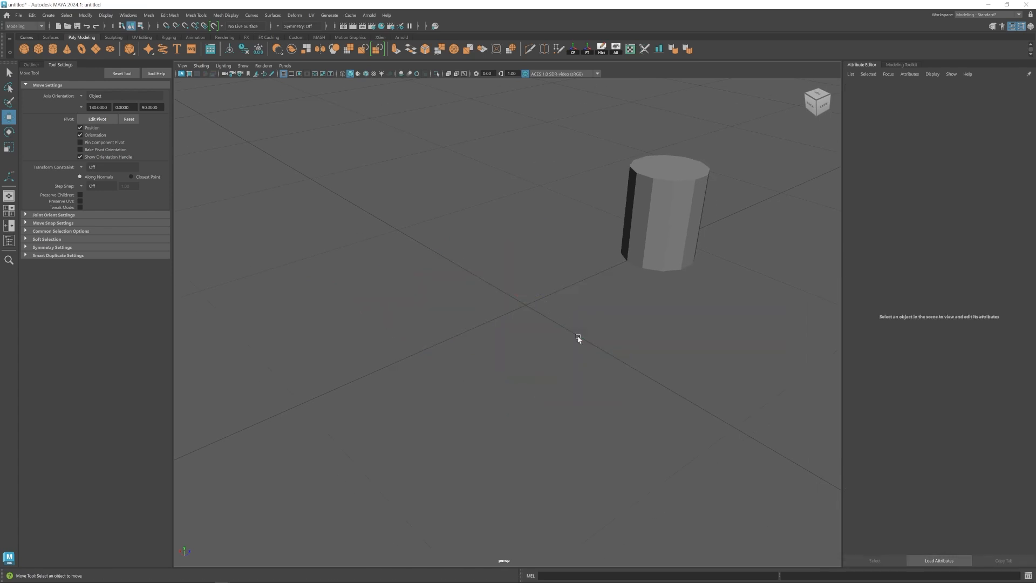
click(654, 198)
key(Delete)
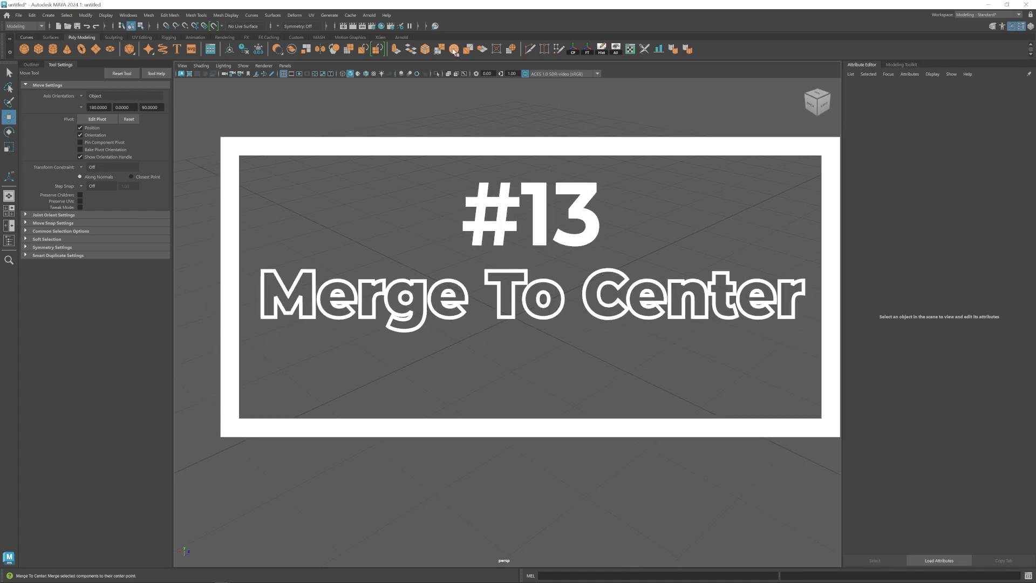
- Create a polygon cylinder and delete its top cap faces
click(52, 49)
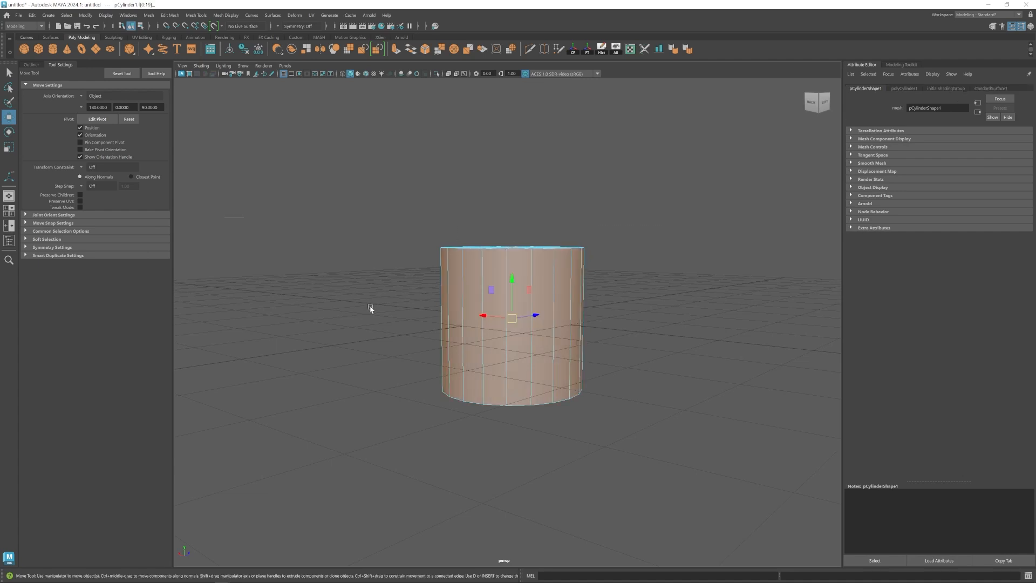
ctrl+drag(370, 308, 676, 347)
key(Delete)
- Close the cylinder's open top by extruding its border edges and merging them to center, then select the cylinder in object mode
alt+drag(585, 354, 493, 321)
key(F10)
double_click(504, 301)
key(ctrl+e)
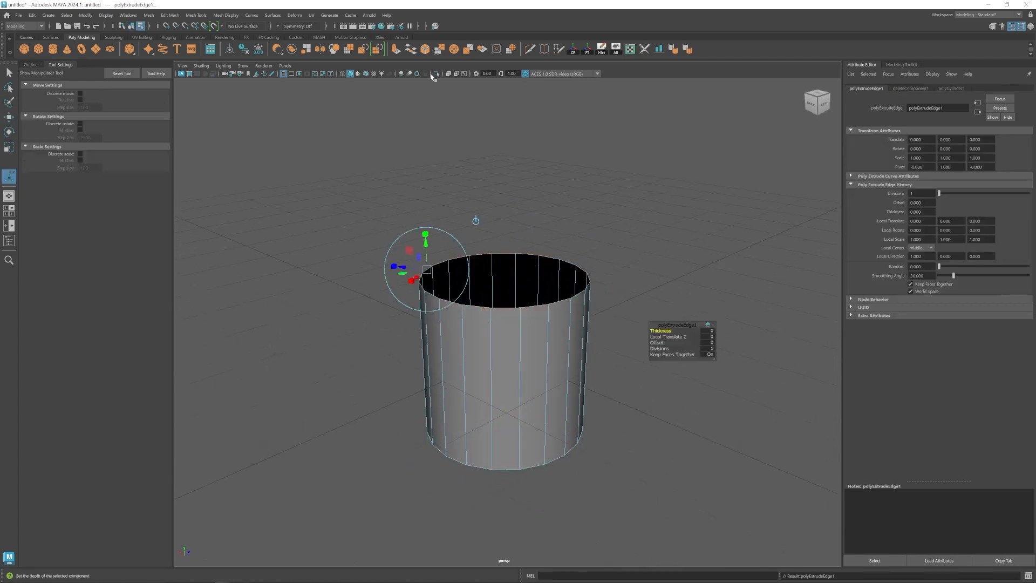
click(453, 49)
key(w)
key(F8)
click(661, 402)
alt+middle_drag(616, 384, 598, 376)
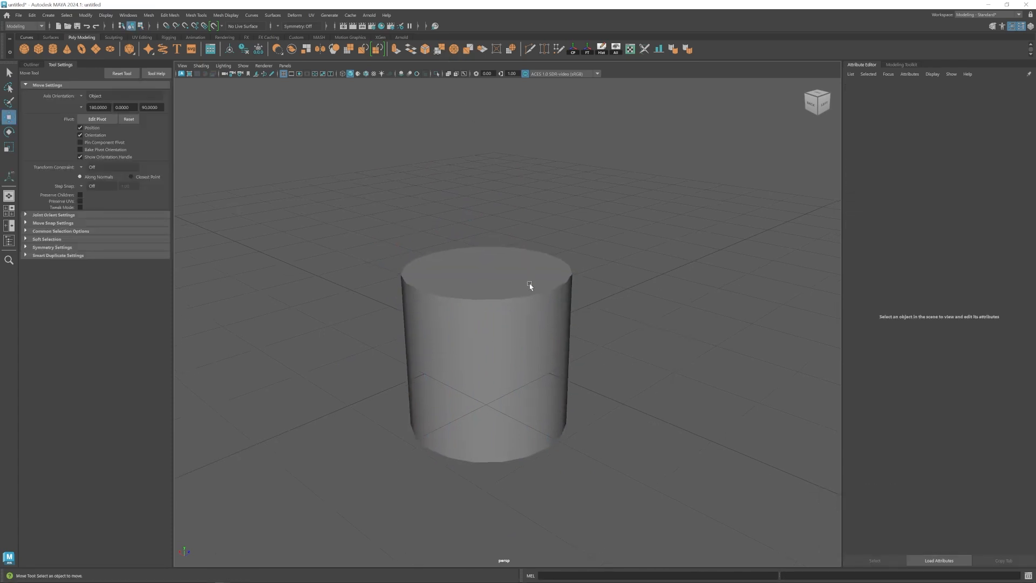
click(486, 346)
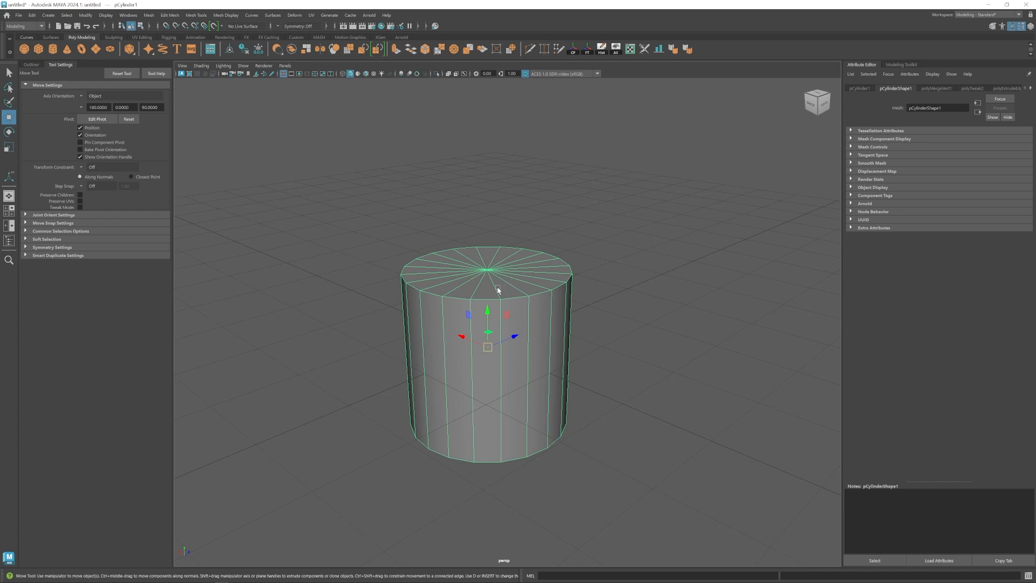
alt+drag(511, 320, 505, 318)
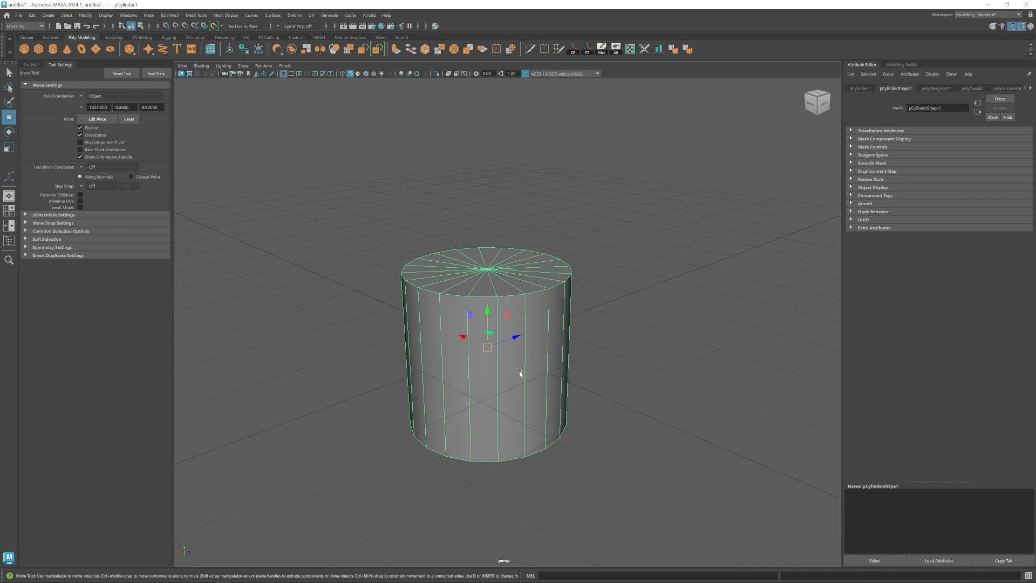
alt+drag(497, 363, 506, 344)
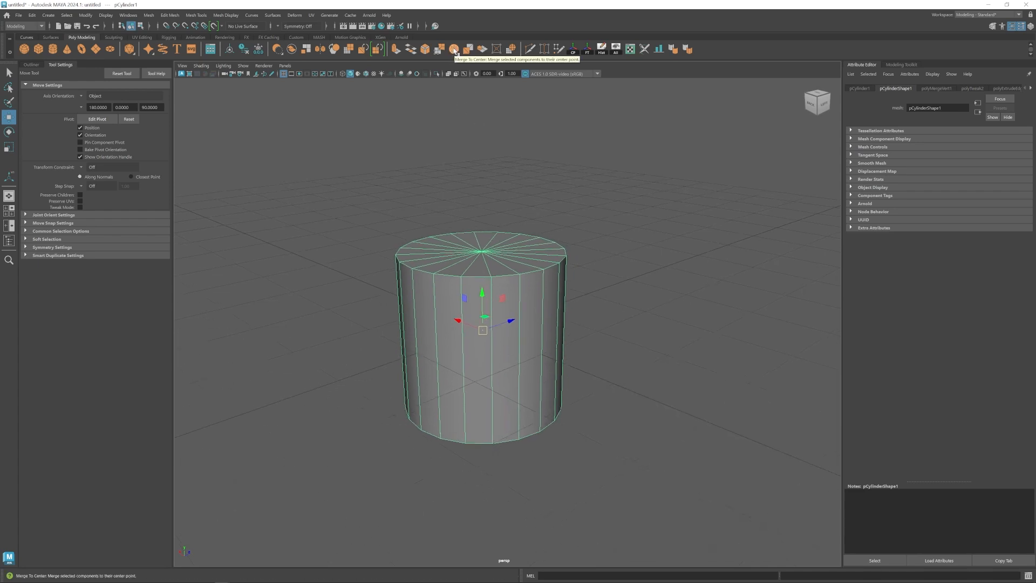
- Select only the triangular faces of the cylinder's top cap and delete them
alt+drag(499, 274, 495, 279)
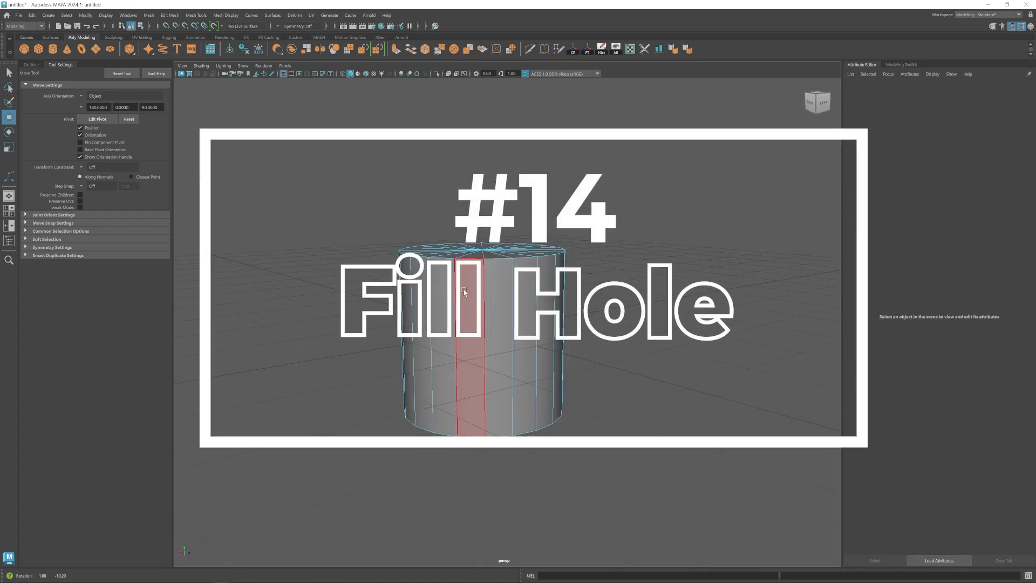
drag(340, 224, 602, 267)
ctrl+drag(615, 297, 304, 339)
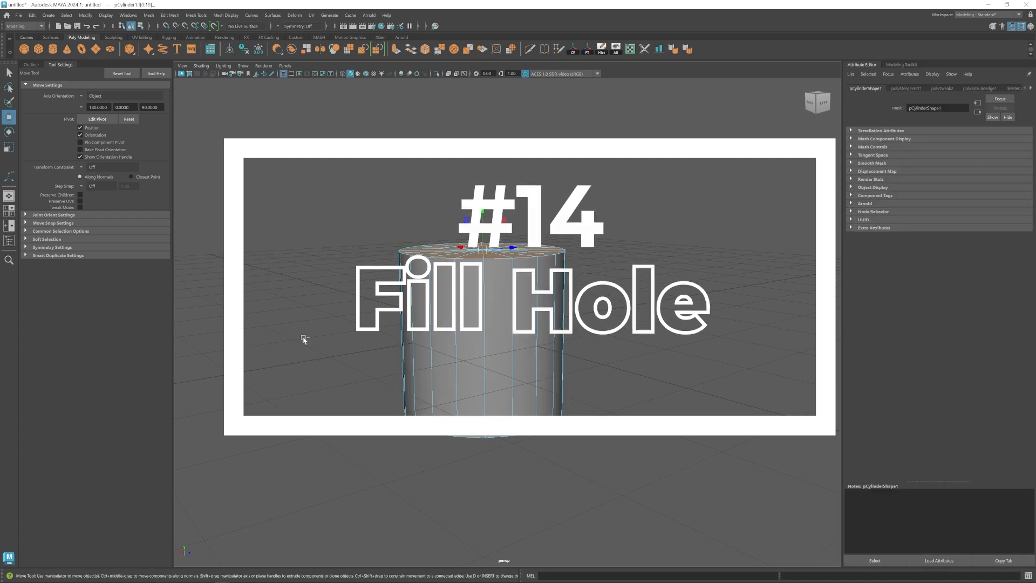
key(Delete)
- Close the cylinder's open top border with Fill Hole and frame the cylinder in object mode
key(F10)
double_click(467, 282)
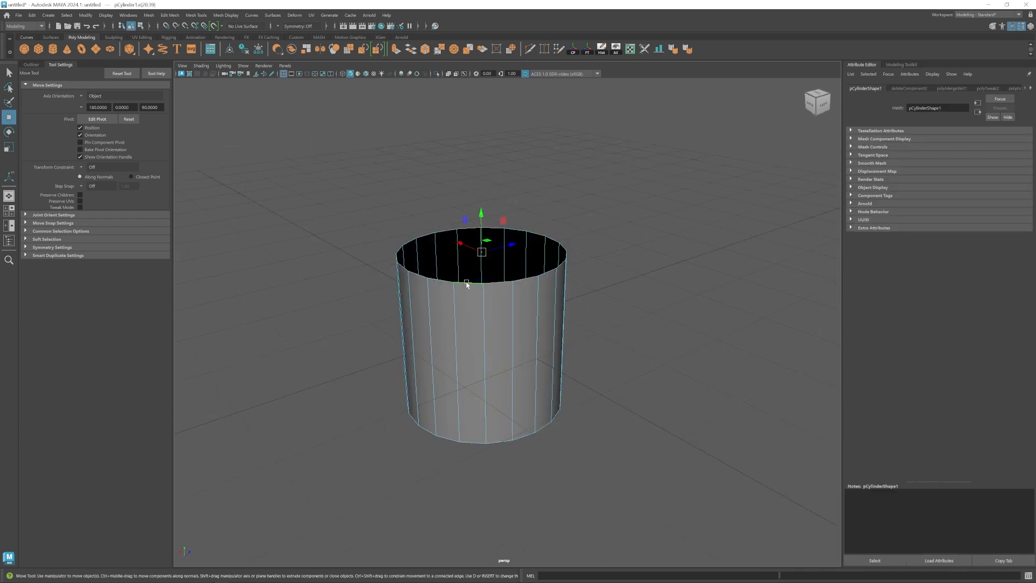
click(164, 15)
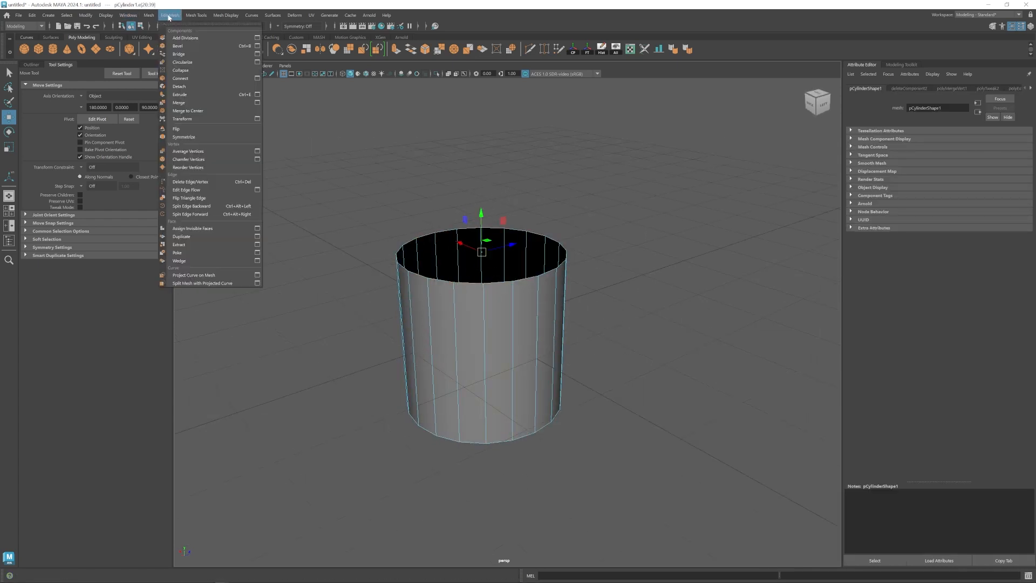
mouse_move(153, 16)
click(164, 77)
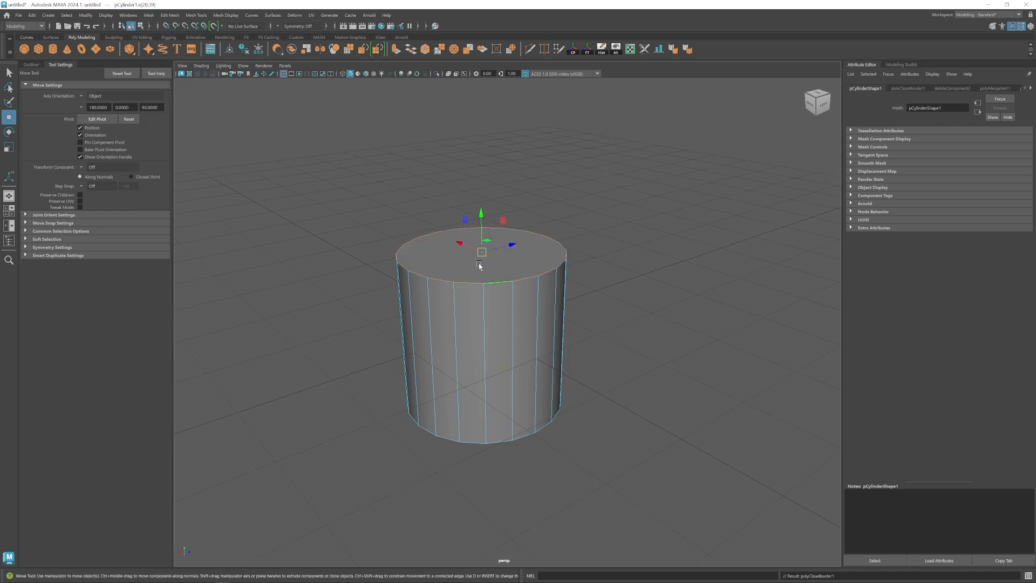
key(F8)
key(f)
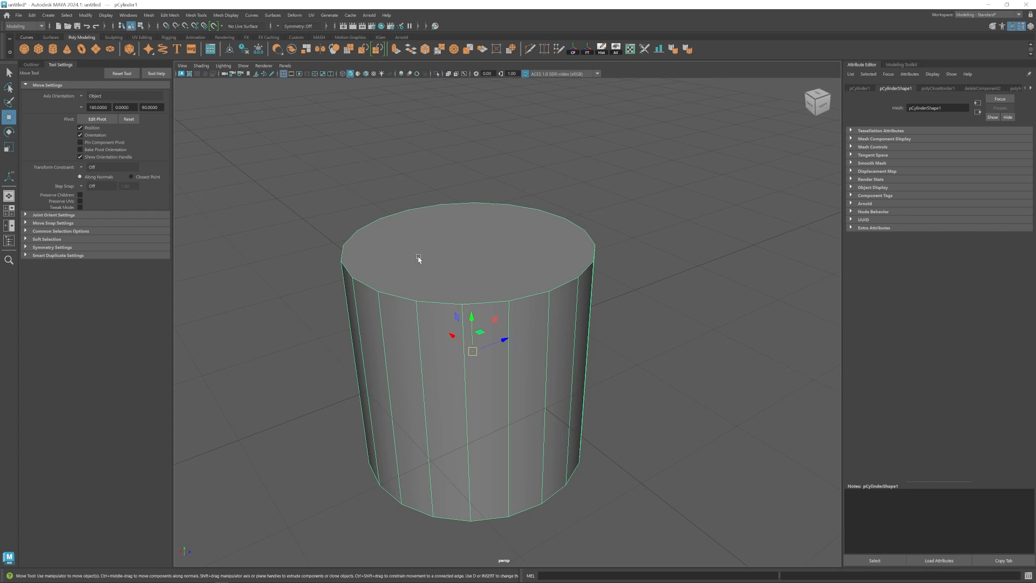
- Delete the single face that caps the cylinder's top and return to object mode
alt+drag(438, 279, 488, 286)
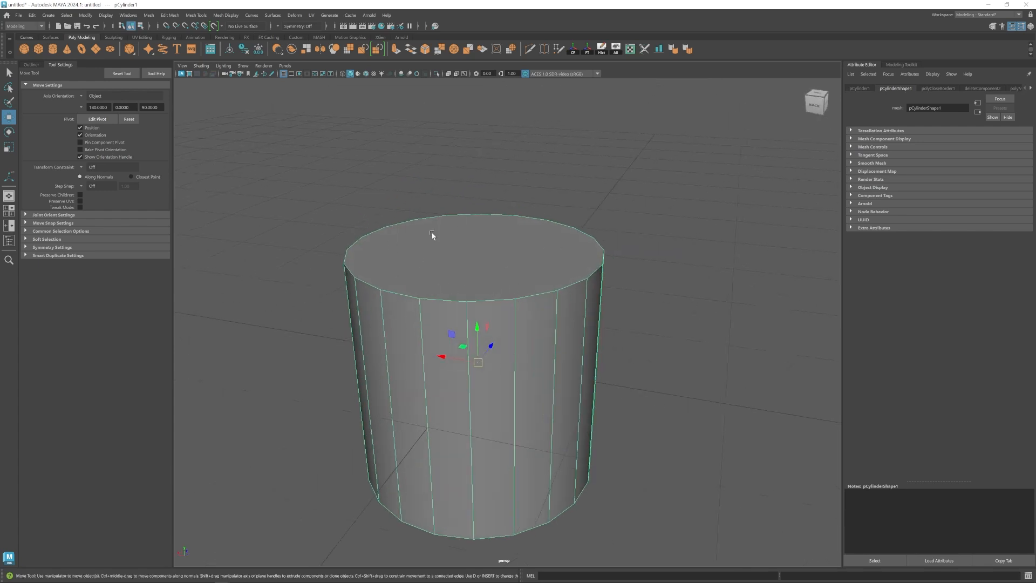
alt+right_drag(496, 318, 394, 305)
alt+drag(504, 344, 433, 326)
alt+right_drag(432, 326, 526, 355)
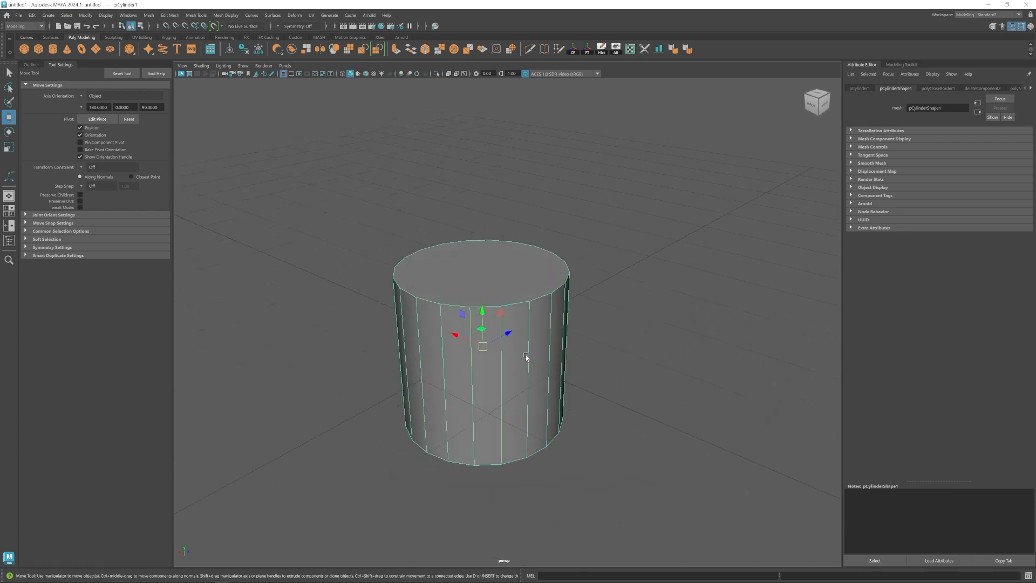
alt+middle_drag(526, 355, 550, 339)
alt+right_drag(550, 339, 573, 369)
key(F11)
click(518, 233)
key(Delete)
key(F8)
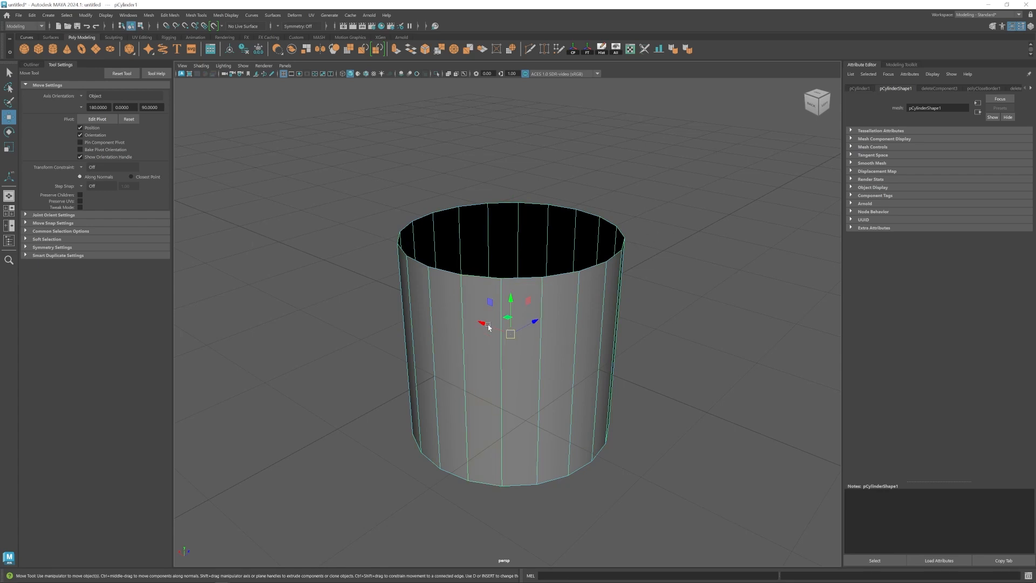
- Select the cylinder's top border edge loop and cap it again with Fill Hole
right_drag(473, 302, 467, 254)
double_click(474, 278)
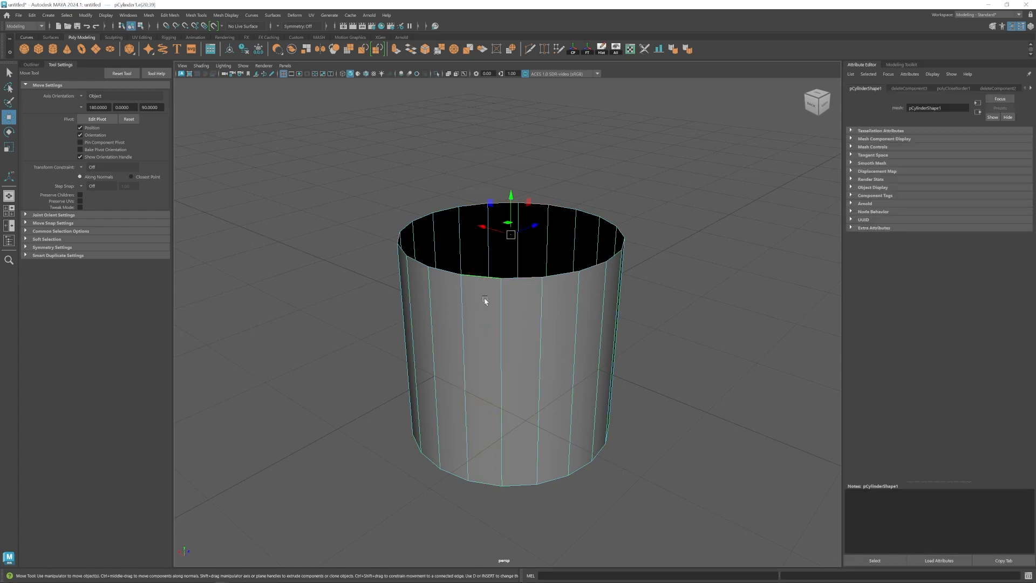
alt+middle_drag(476, 295, 470, 308)
click(149, 15)
click(171, 84)
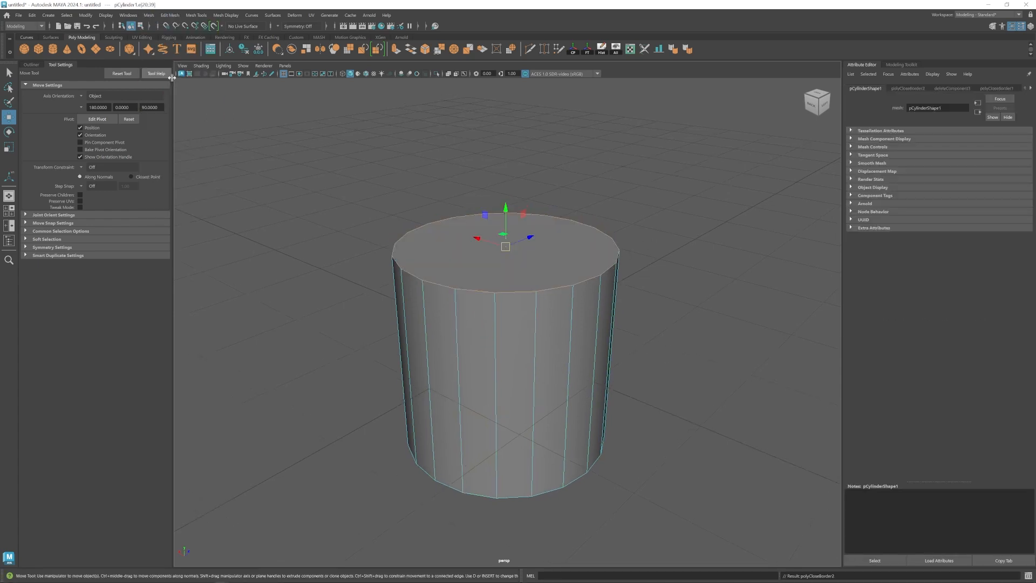
- Cut two parallel edges across the cylinder's top cap with Multi-Cut, leaving a narrow strip through the middle
click(530, 49)
alt+drag(486, 273, 492, 311)
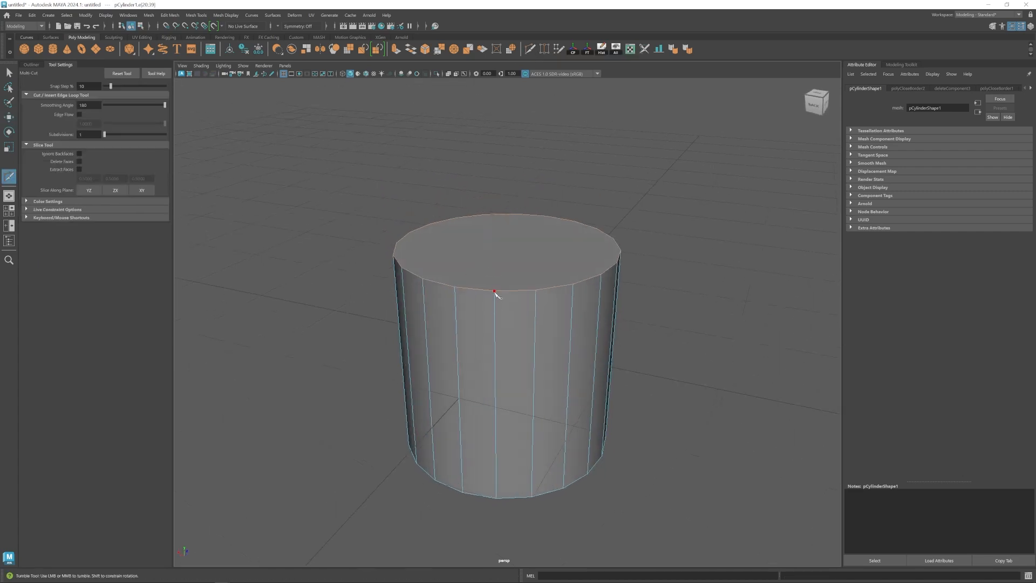
key(Return)
key(w)
key(y)
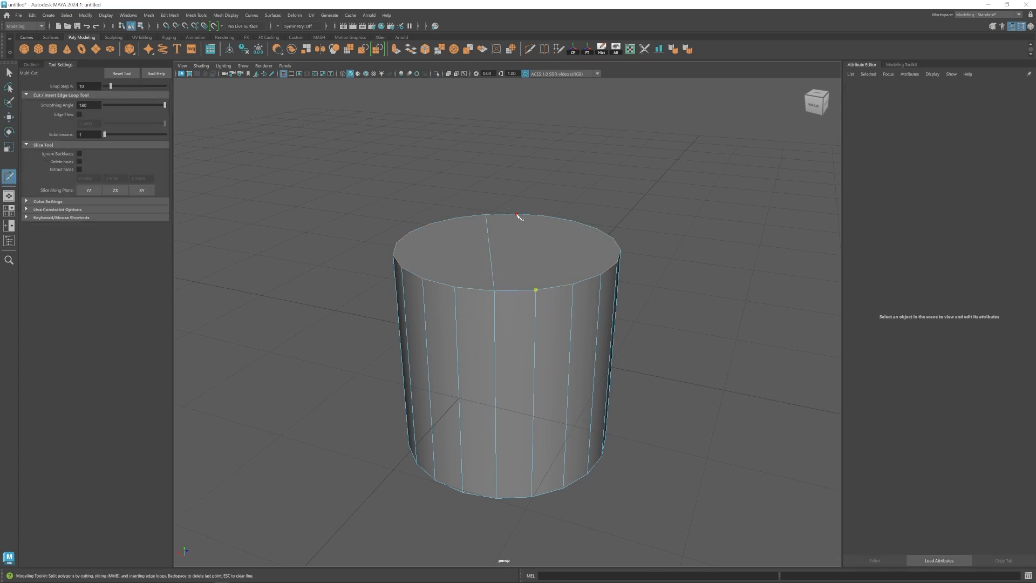
click(517, 214)
key(w)
- Extrude the two large cap faces on either side of the central strip upward to form a slot, and return to object mode
alt+drag(529, 266, 512, 269)
click(458, 243)
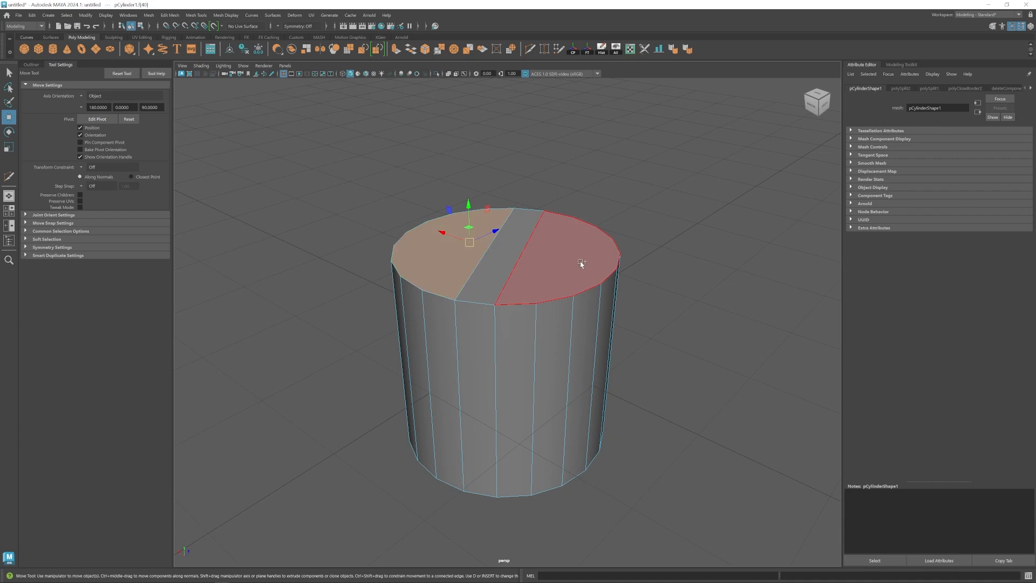
shift+click(581, 261)
key(ctrl+e)
drag(508, 211, 508, 183)
right_drag(545, 288, 639, 199)
click(639, 199)
scroll(486, 319, down, 4)
mouse_move(484, 321)
alt+mouse_down()
mouse_move(497, 319)
mouse_move(477, 324)
alt+mouse_up()
scroll(578, 347, up, 3)
- Select the short vertical edges around one raised half of the slotted cylinder and soften them
click(456, 261)
right_drag(456, 261, 457, 241)
click(457, 239)
shift+click(504, 233)
shift+click(547, 230)
shift+click(574, 225)
alt+drag(608, 243, 524, 240)
shift+click(516, 233)
shift+click(556, 224)
shift+click(591, 220)
shift+click(619, 210)
alt+drag(638, 235, 544, 266)
click(673, 51)
- Soften the short vertical edges around the other raised half and return to object mode
alt+drag(600, 308, 498, 322)
click(488, 296)
shift+click(532, 300)
shift+click(581, 300)
shift+click(624, 291)
alt+drag(653, 300, 574, 309)
shift+click(498, 279)
shift+click(542, 277)
shift+click(588, 274)
shift+click(626, 263)
click(674, 50)
right_drag(617, 209, 661, 176)
click(716, 153)
alt+right_drag(716, 153, 594, 167)
alt+drag(480, 335, 555, 329)
alt+right_drag(556, 328, 432, 317)
alt+middle_drag(521, 320, 514, 327)
alt+right_drag(514, 328, 560, 338)
alt+middle_drag(561, 337, 514, 360)
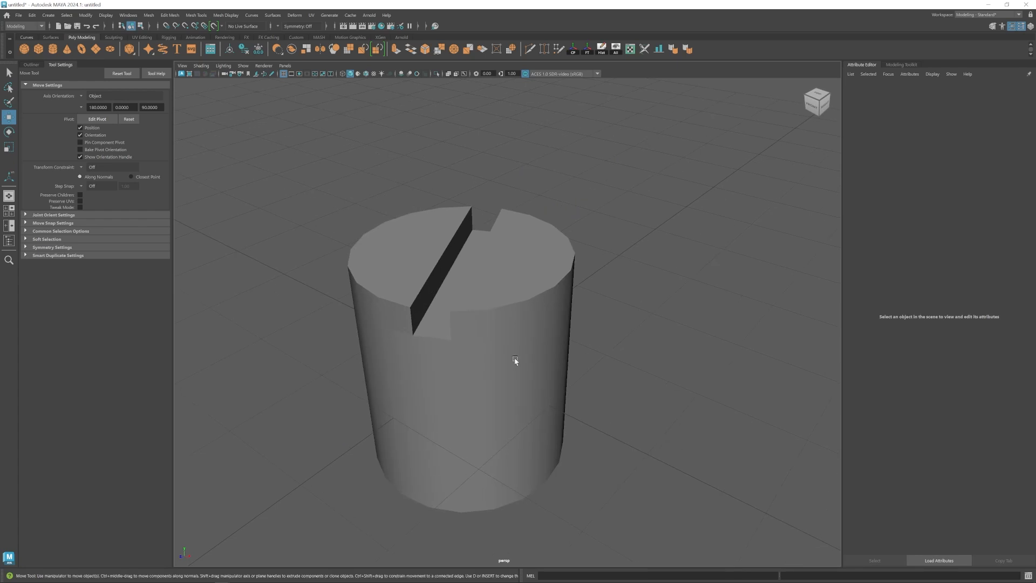
- Cut three edges across the raised cap half in front of the slot with Multi-Cut, joining opposite rim vertices parallel to the slot
click(514, 359)
alt+right_drag(514, 359, 535, 360)
alt+middle_drag(534, 359, 559, 377)
click(530, 50)
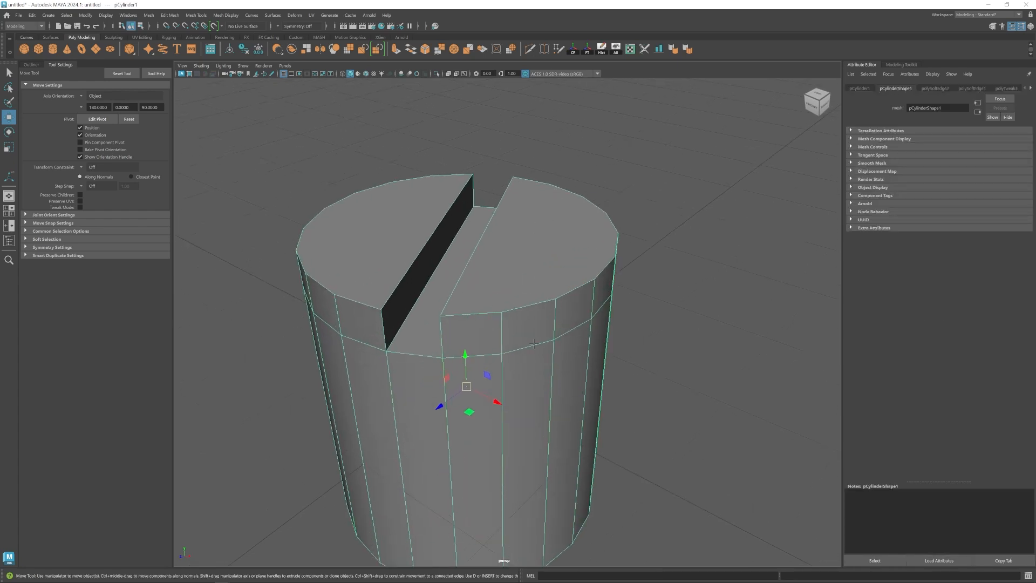
click(554, 190)
right_click(556, 300)
click(583, 197)
right_click(590, 266)
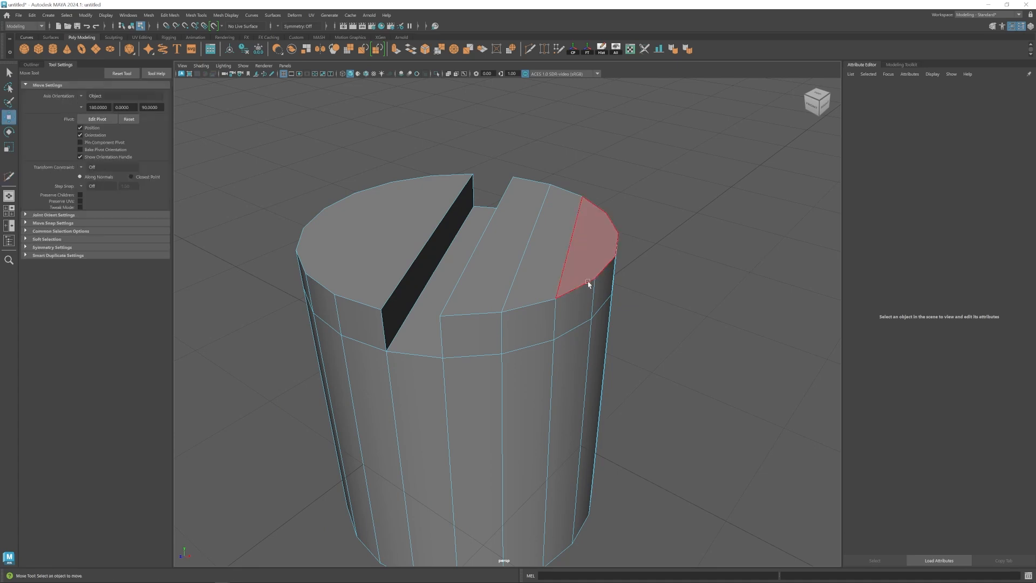
right_click(582, 209)
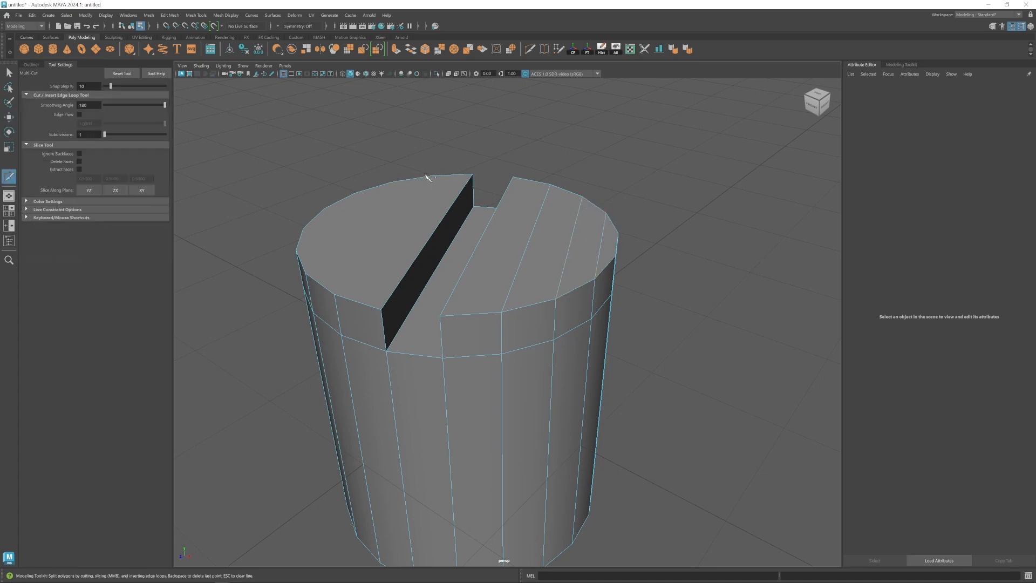
- Cut three matching edges between opposite rim vertices on the other raised cap half, parallel to the slot
click(335, 295)
key(w)
key(g)
click(392, 183)
click(305, 274)
key(w)
key(g)
alt+drag(331, 216, 319, 244)
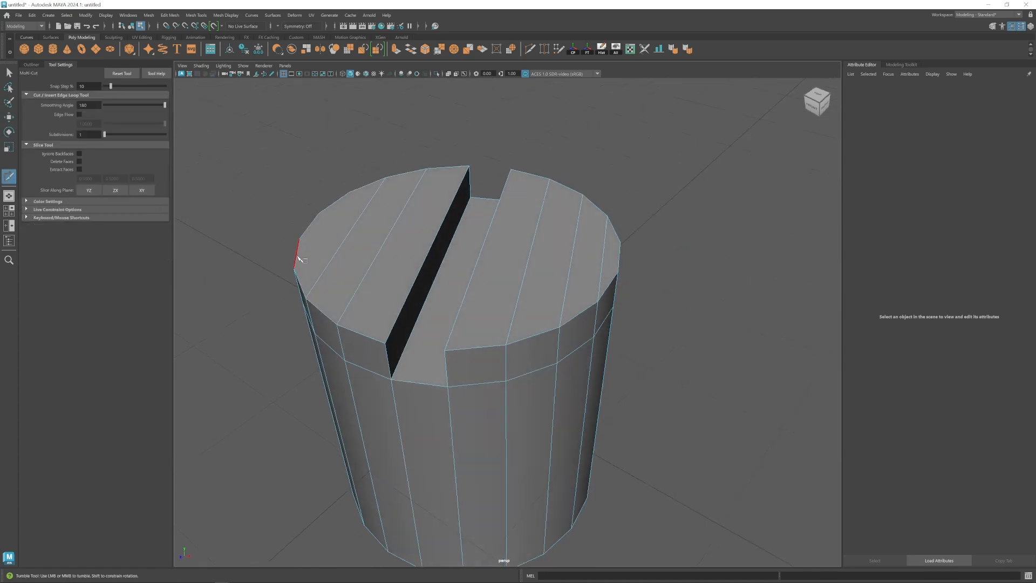
click(349, 194)
key(w)
- Return to object mode and delete the slotted cylinder
alt+right_drag(474, 331, 377, 359)
alt+drag(377, 358, 432, 331)
right_drag(433, 329, 475, 302)
click(657, 315)
alt+drag(657, 314, 498, 324)
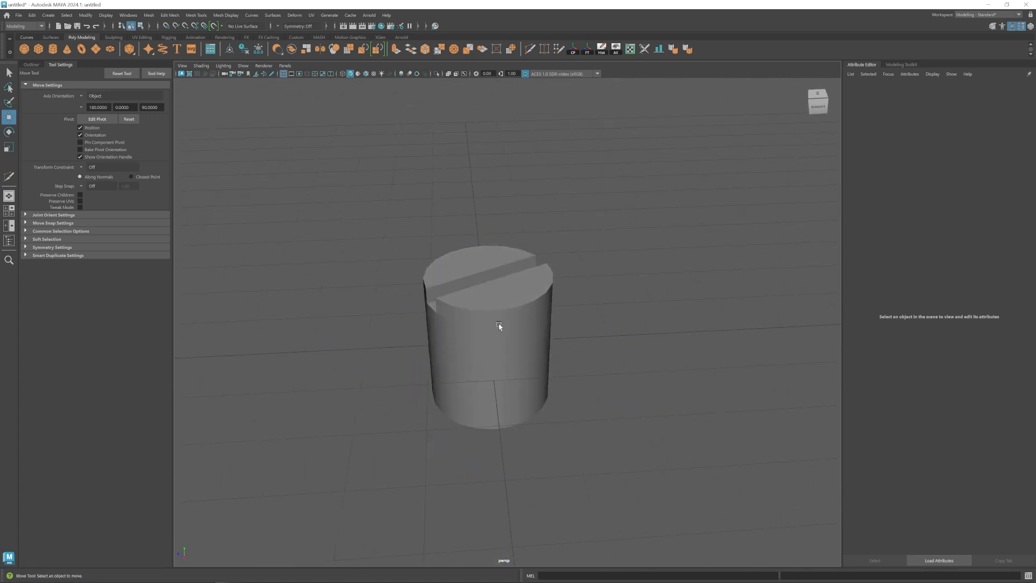
click(498, 324)
alt+drag(565, 375, 625, 381)
click(576, 377)
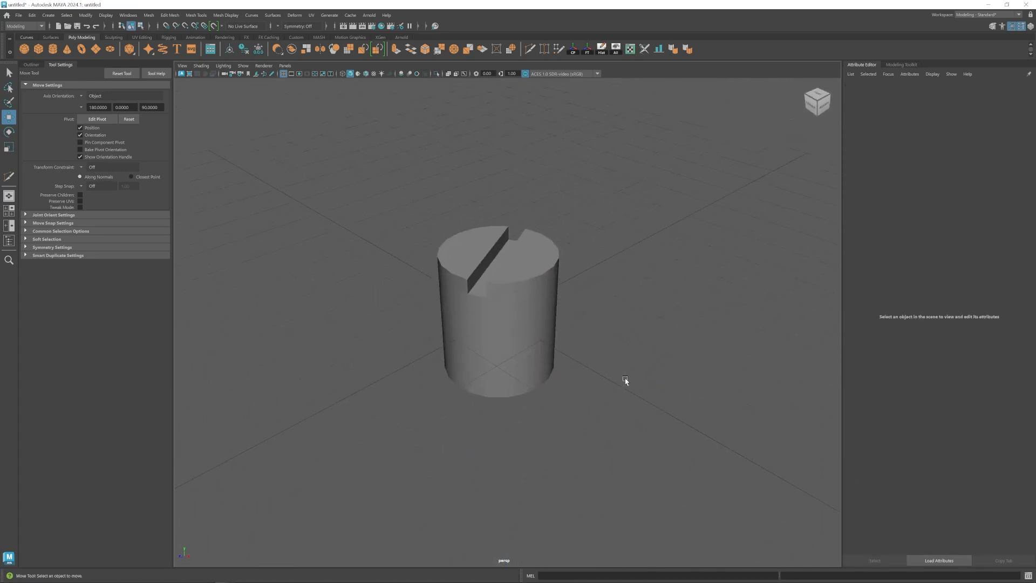
click(546, 363)
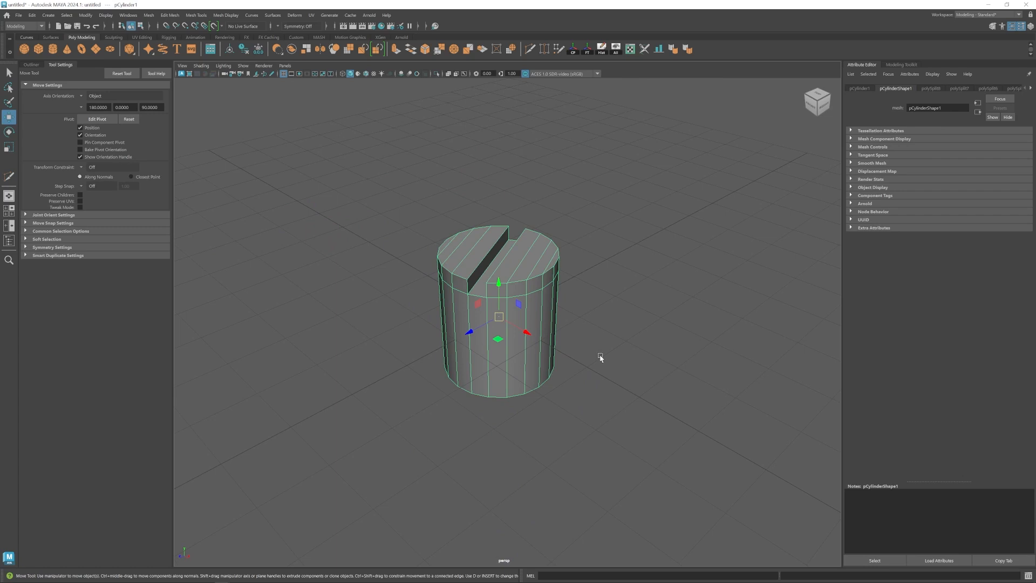
key(Delete)
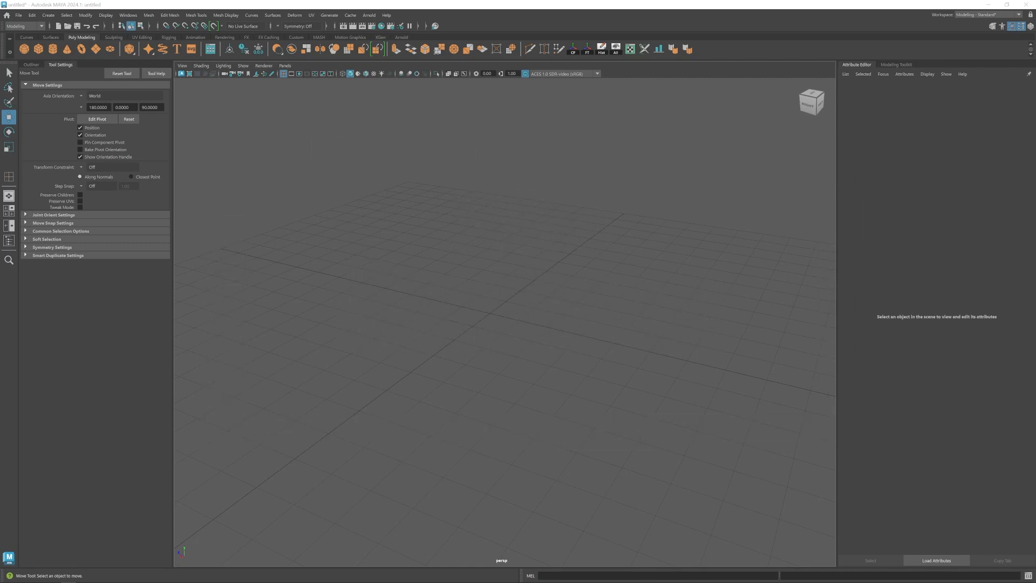
alt+drag(492, 277, 466, 337)
alt+drag(532, 358, 484, 357)
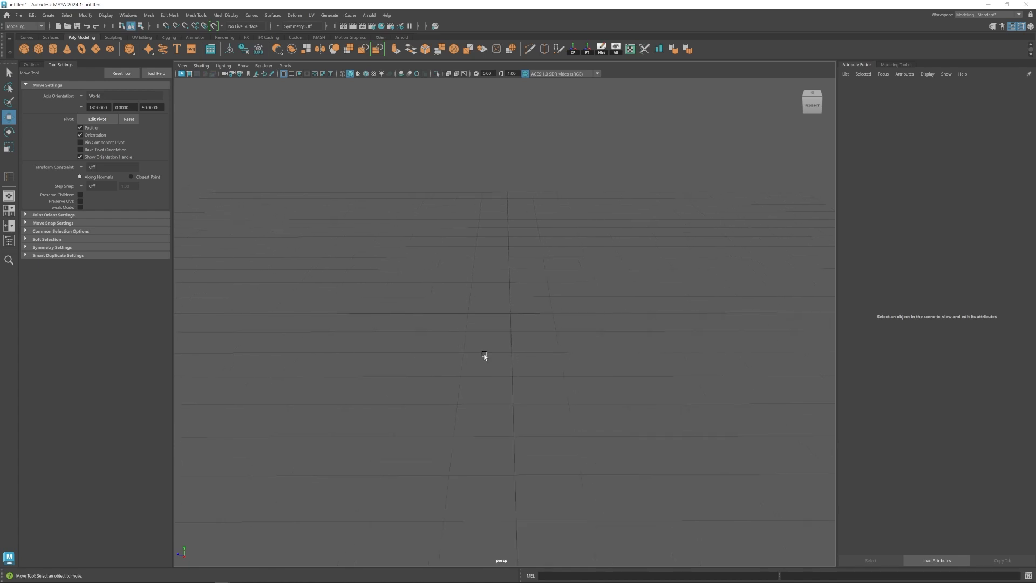
alt+drag(450, 330, 424, 347)
click(149, 15)
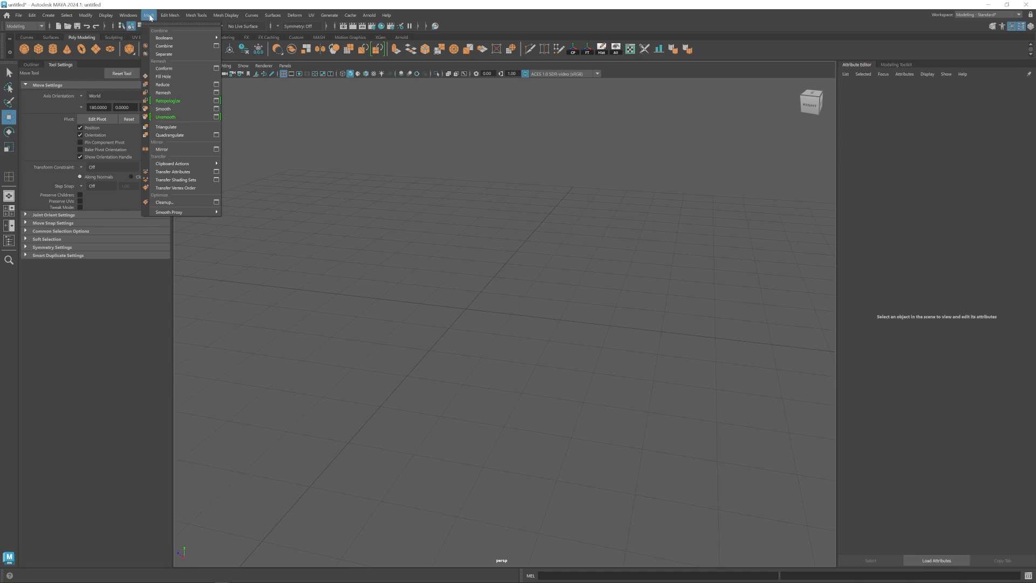
mouse_move(166, 41)
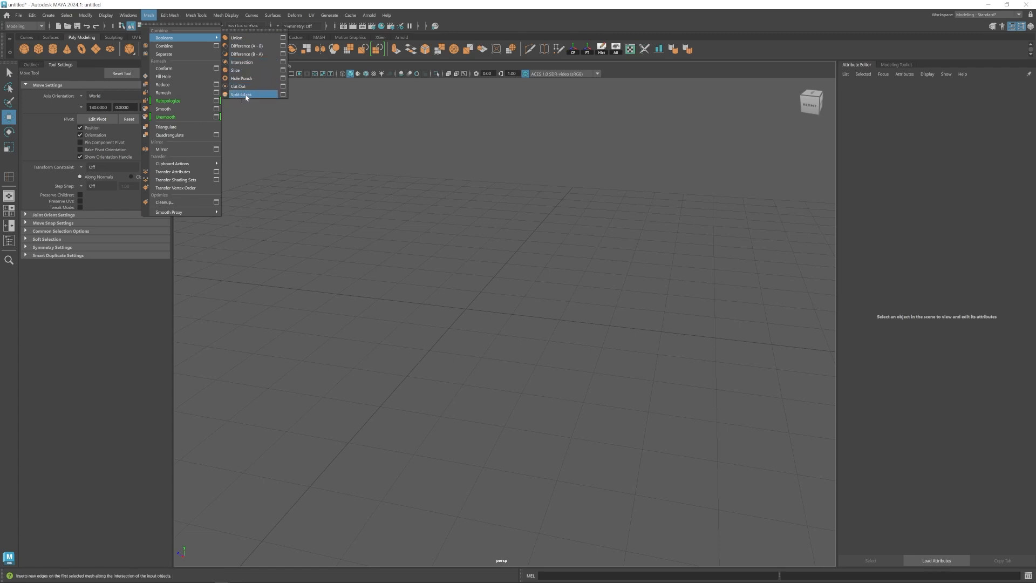
click(378, 207)
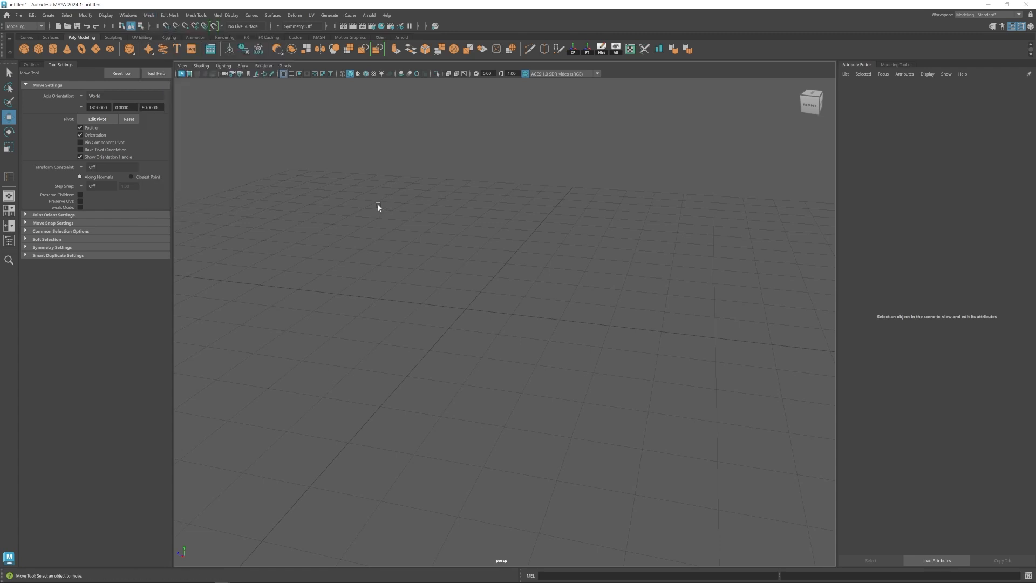
- Create a polygon cube and a polygon cylinder, and scale the cylinder uniformly to about 0.25
alt+drag(432, 303, 437, 323)
alt+right_drag(437, 322, 589, 381)
alt+middle_drag(406, 327, 476, 340)
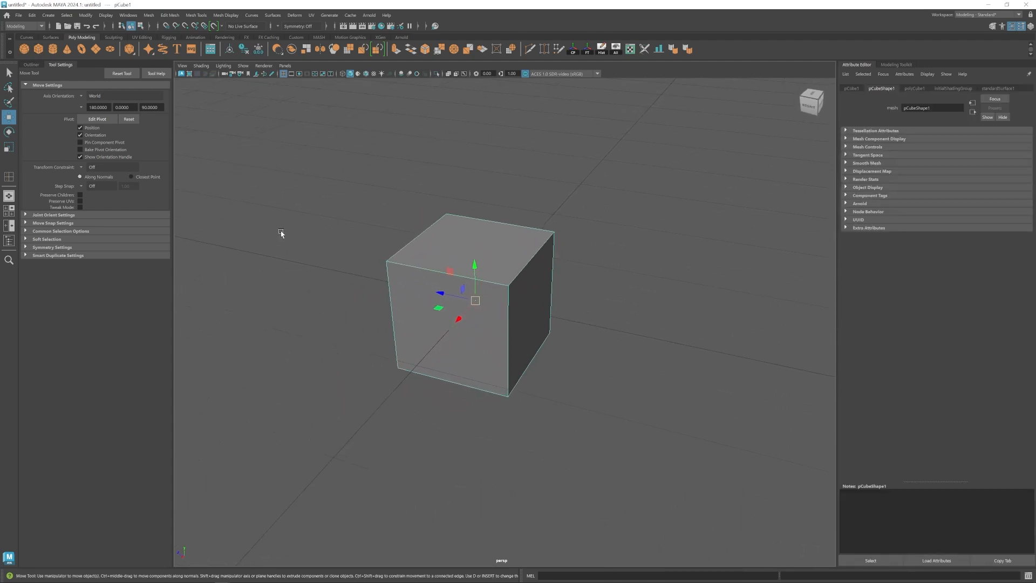
click(53, 49)
key(r)
drag(476, 302, 320, 305)
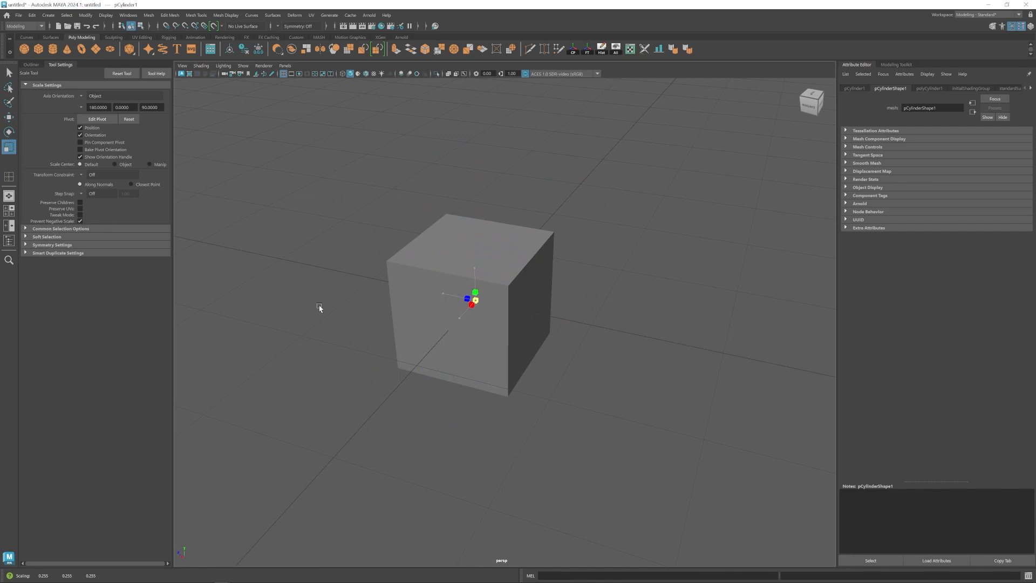
- Raise the small cylinder along the vertical axis until it sits partly embedded in the cube's top face
key(w)
drag(474, 266, 466, 174)
alt+drag(462, 223, 476, 216)
alt+middle_drag(475, 216, 482, 250)
alt+right_drag(482, 249, 462, 273)
alt+middle_drag(462, 273, 486, 283)
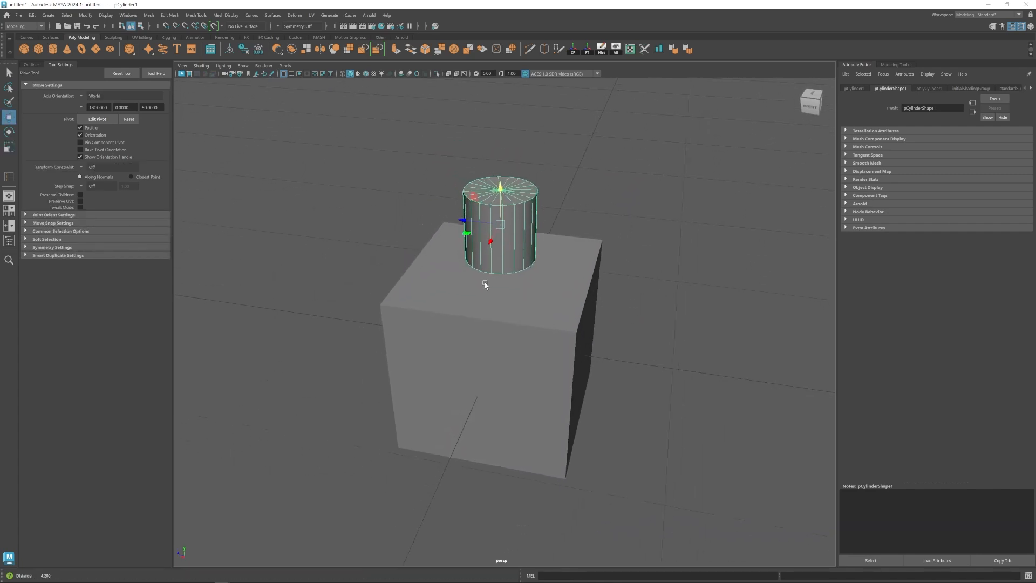
alt+drag(514, 251, 498, 247)
mouse_move(496, 179)
mouse_down()
mouse_move(497, 209)
mouse_move(497, 199)
mouse_up()
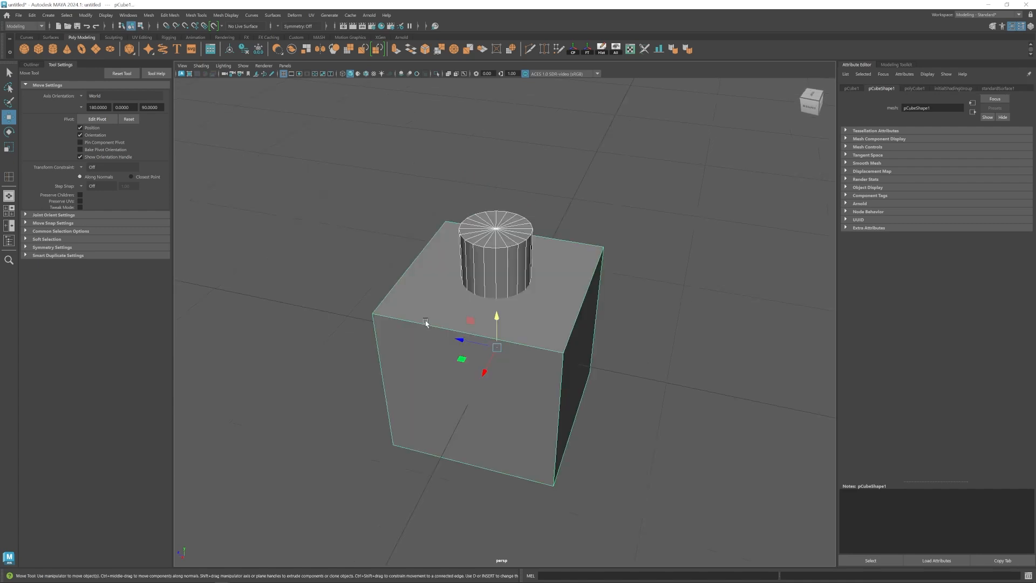
- Subtract the cylinder from the cube with the Boolean Difference (B - A) operation
click(148, 15)
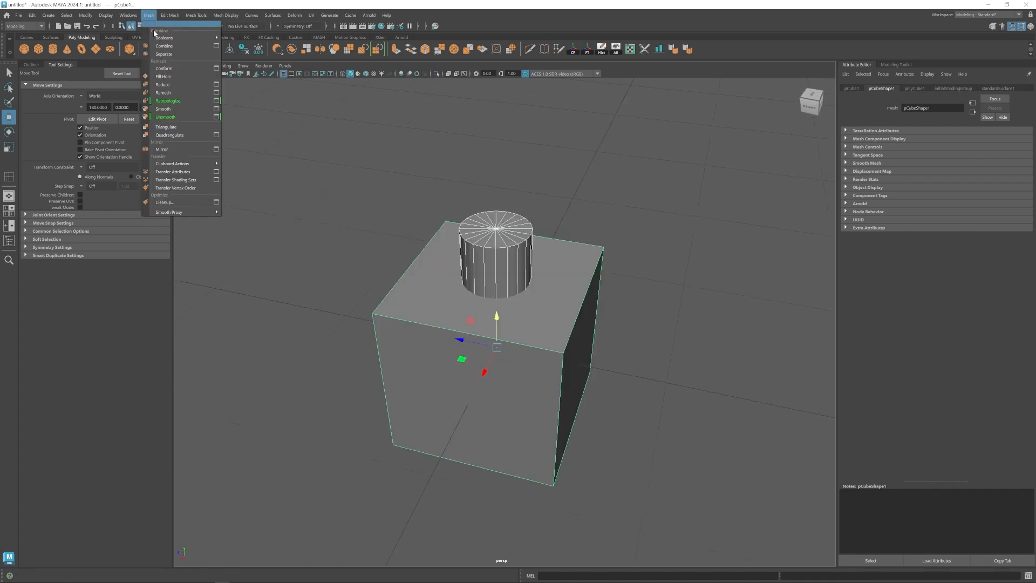
mouse_move(185, 39)
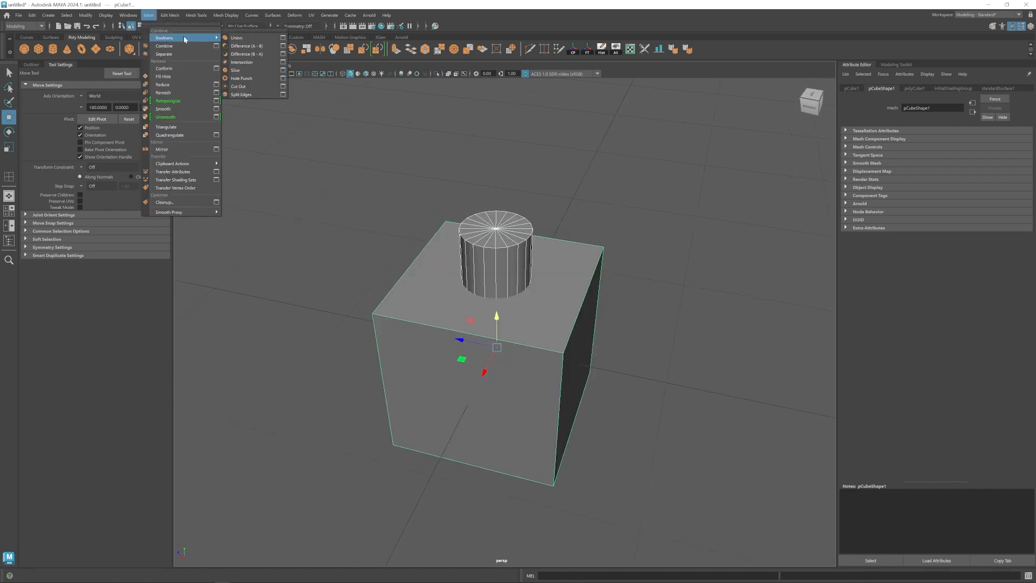
click(253, 56)
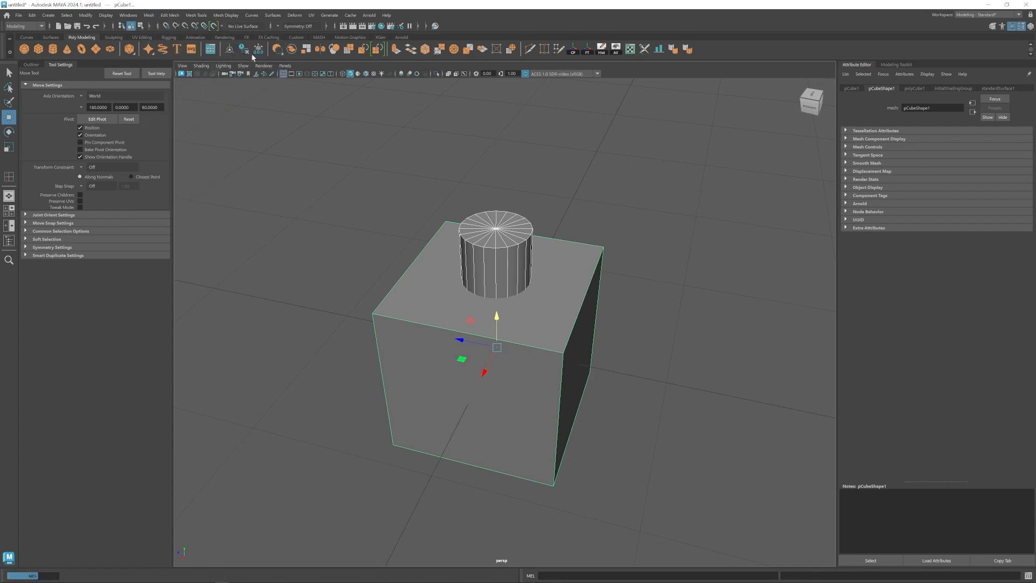
alt+drag(461, 283, 456, 285)
alt+right_drag(457, 285, 499, 291)
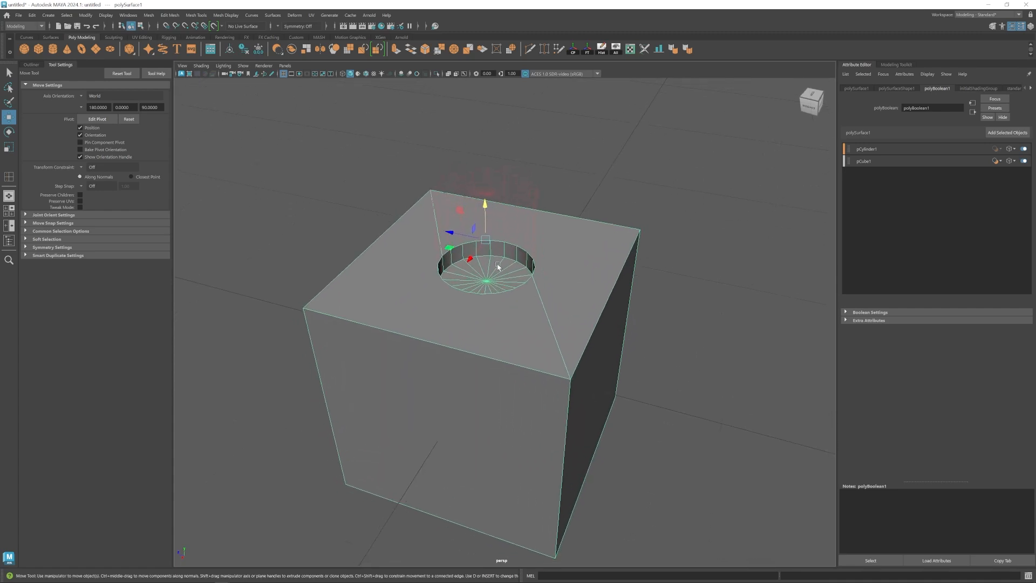
- Move the subtracted cylinder to one corner of the cube's top so that it cuts a rounded notch there
alt+drag(497, 266, 470, 265)
drag(497, 190, 486, 218)
mouse_move(486, 243)
alt+mouse_down()
mouse_move(497, 335)
mouse_move(489, 253)
alt+mouse_up()
drag(551, 342, 508, 331)
scroll(508, 330, up, 2)
drag(449, 274, 565, 260)
alt+drag(721, 276, 665, 257)
click(665, 256)
alt+right_drag(665, 256, 581, 358)
- Delete the construction history of the notched cube and inspect the notch
click(410, 272)
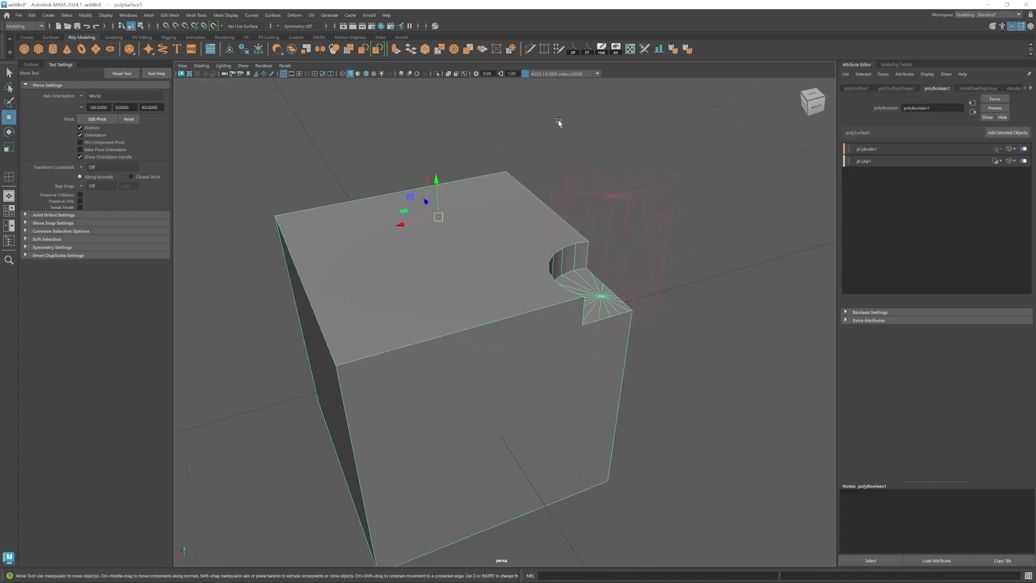
click(603, 53)
scroll(600, 328, down, 3)
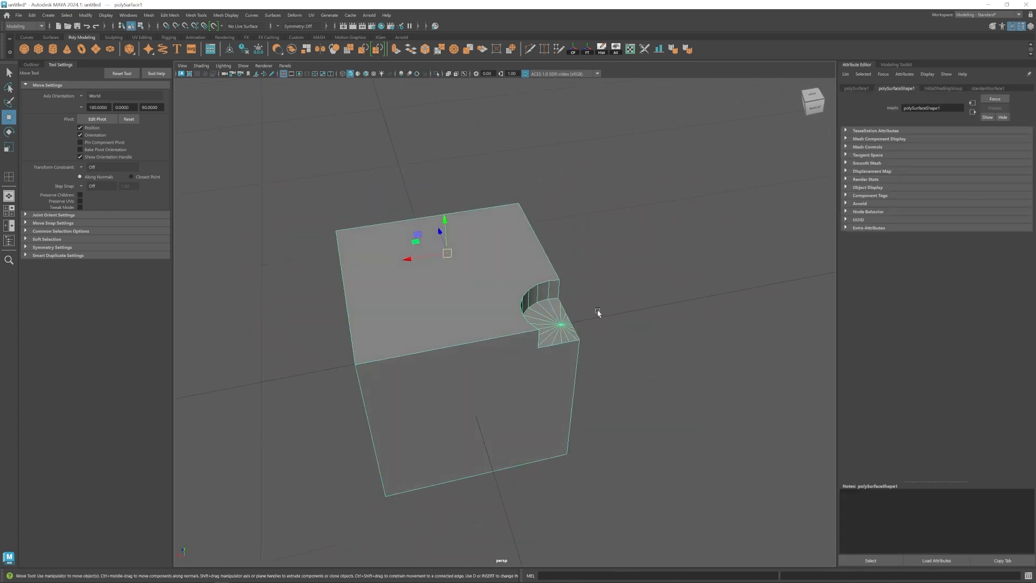
alt+drag(582, 281, 493, 319)
click(597, 289)
click(491, 318)
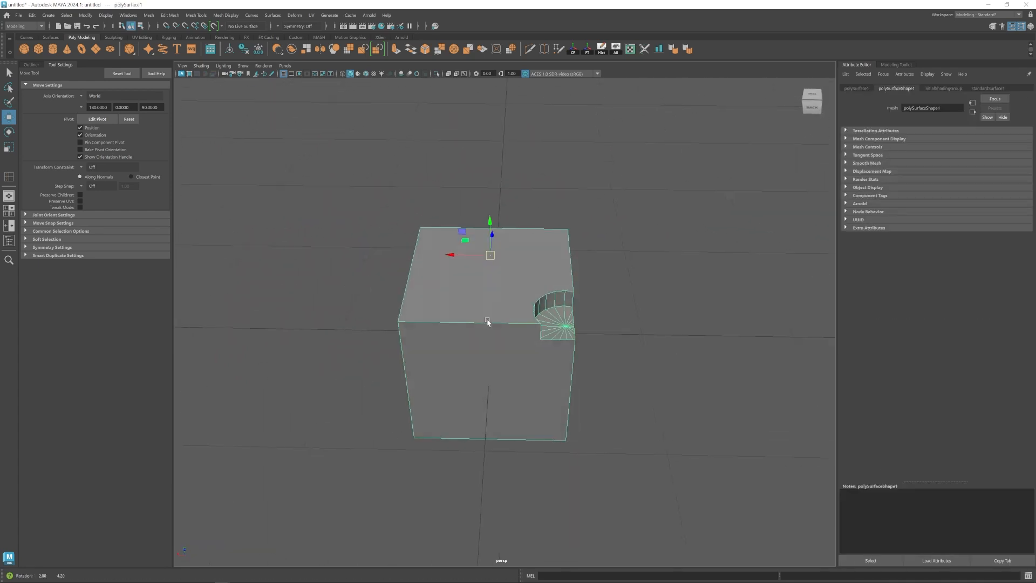
alt+right_drag(491, 318, 564, 350)
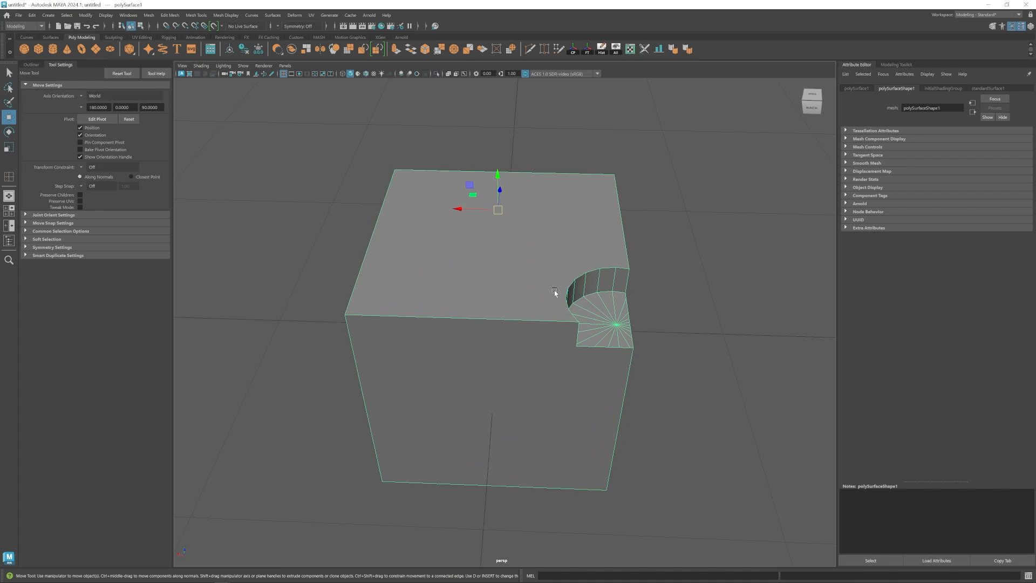
alt+drag(571, 284, 515, 299)
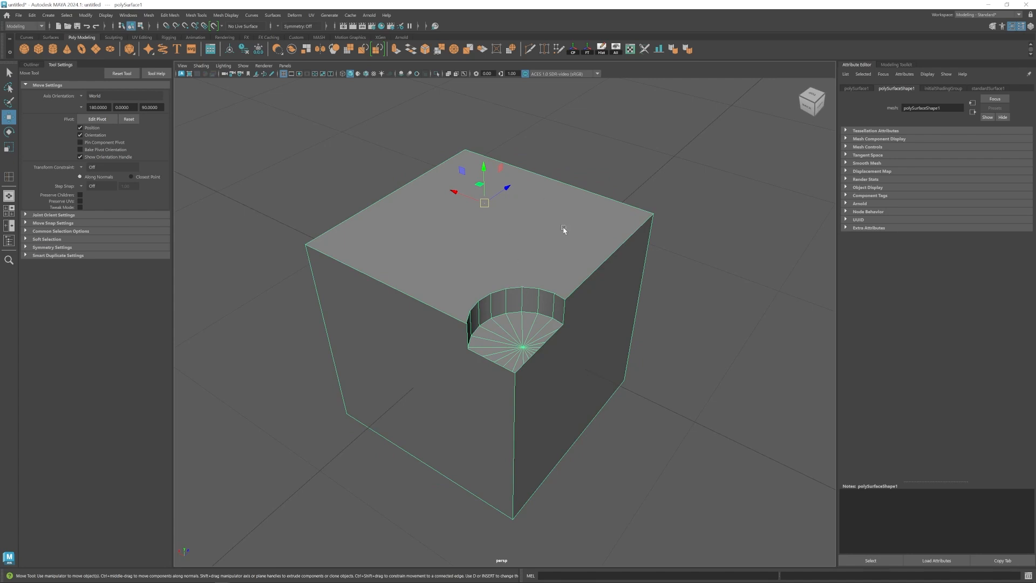
- Cut two edges across the cube's top face from the far corner to the notch's curved rim, and return to object mode
click(530, 50)
click(465, 150)
right_click(465, 149)
key(w)
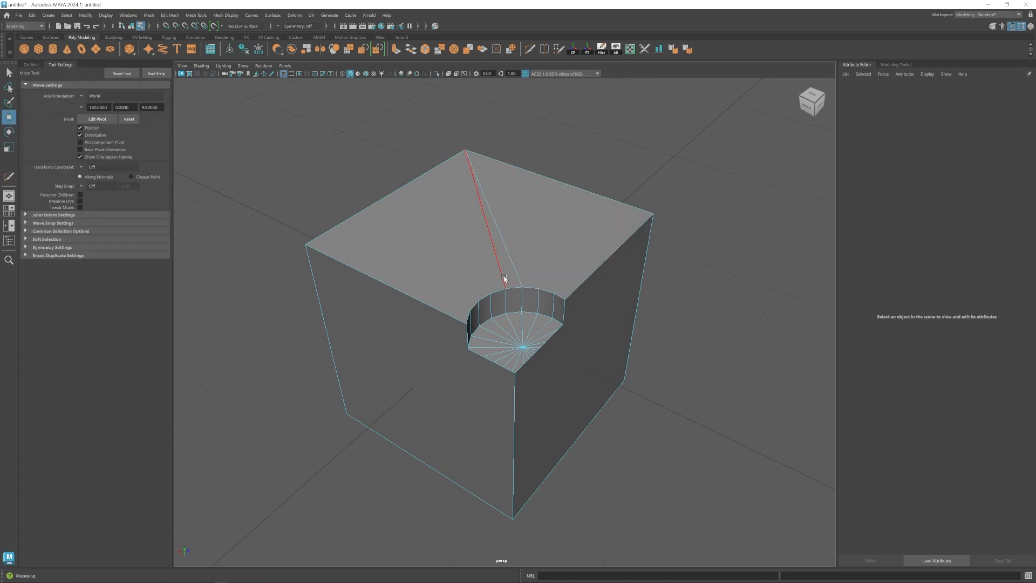
click(502, 263)
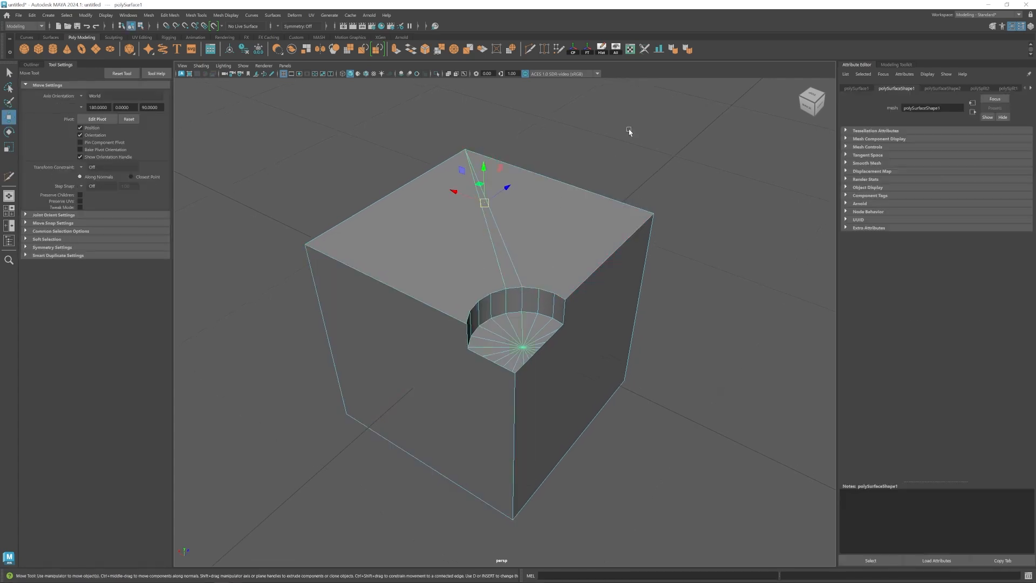
double_click(630, 132)
scroll(474, 326, down, 3)
alt+drag(475, 326, 507, 322)
click(497, 316)
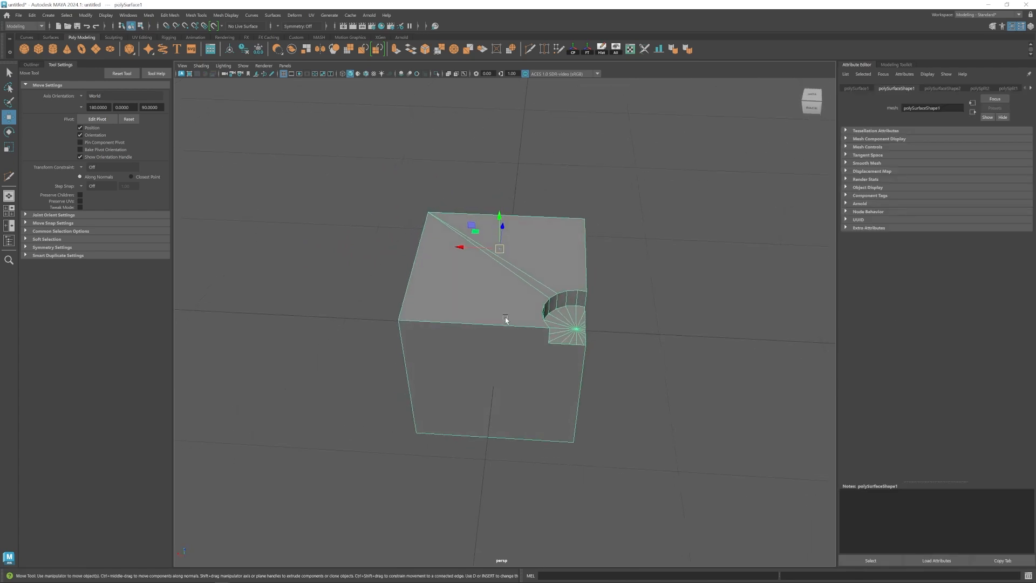
- Undo the top-face cuts, the history deletion and the cylinder's move to the corner
key(ctrl+z)
key(ctrl+z)
key(ctrl+z)
key(ctrl+z)
key(ctrl+z)
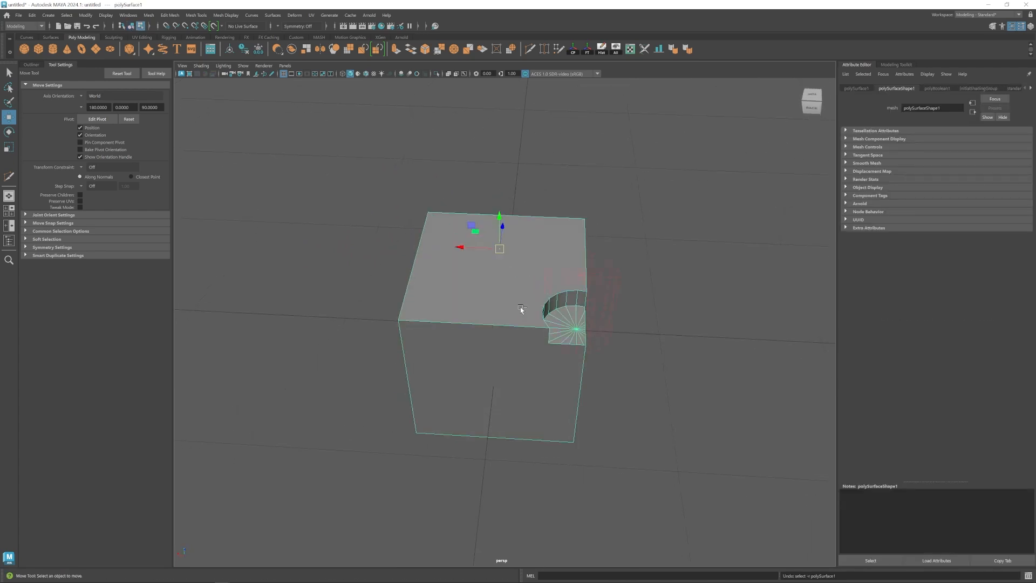
alt+drag(513, 325, 570, 340)
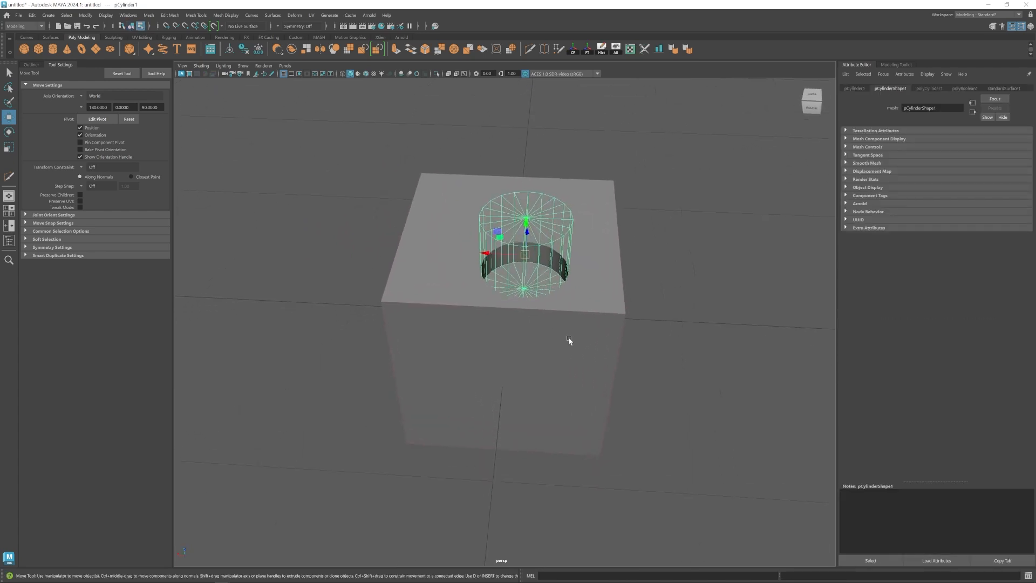
key(ctrl+z)
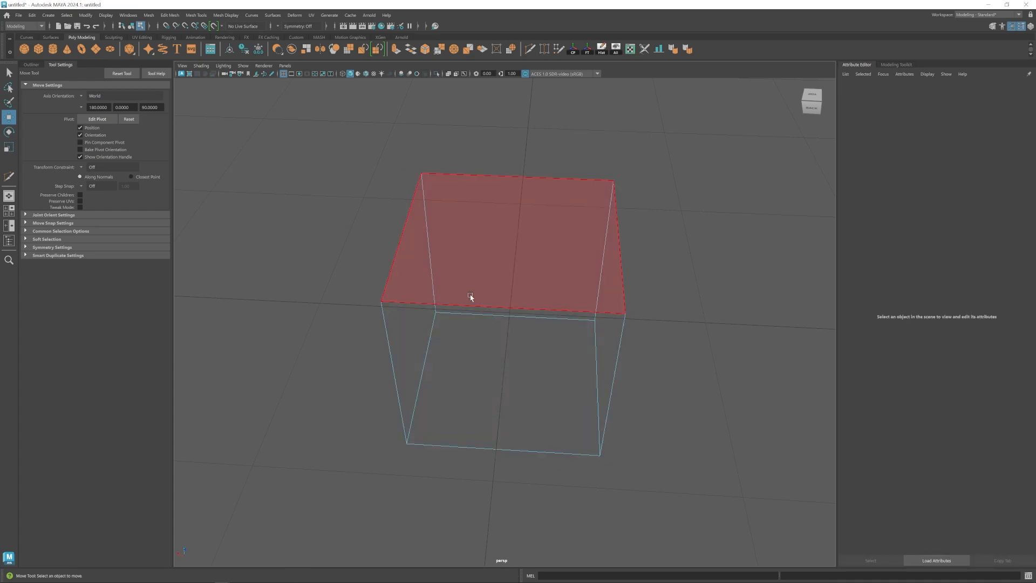
- Delete the existing cube in object mode and create a new polygon cube in its place
right_drag(466, 283, 565, 233)
click(554, 235)
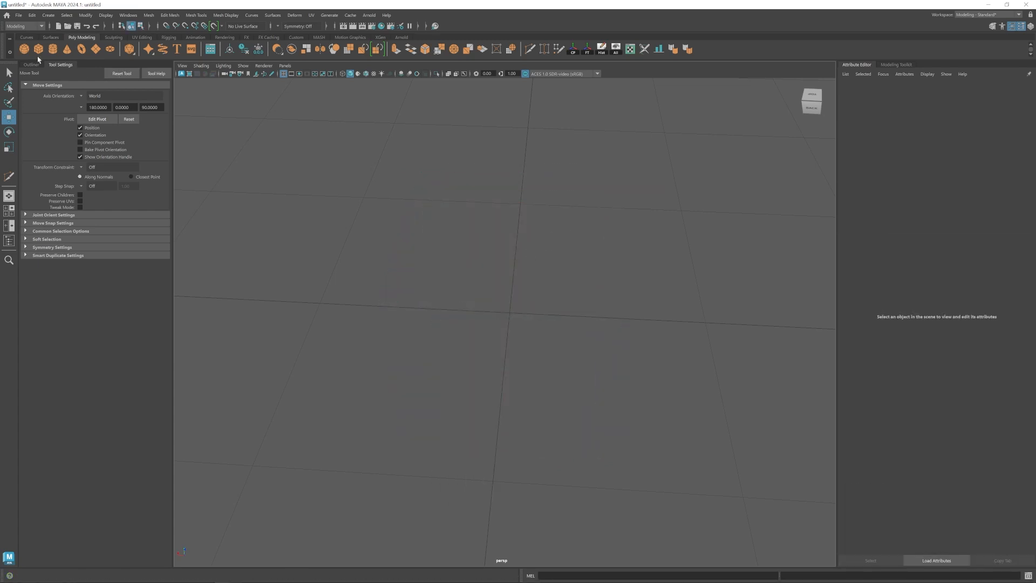
key(ctrl+z)
key(f)
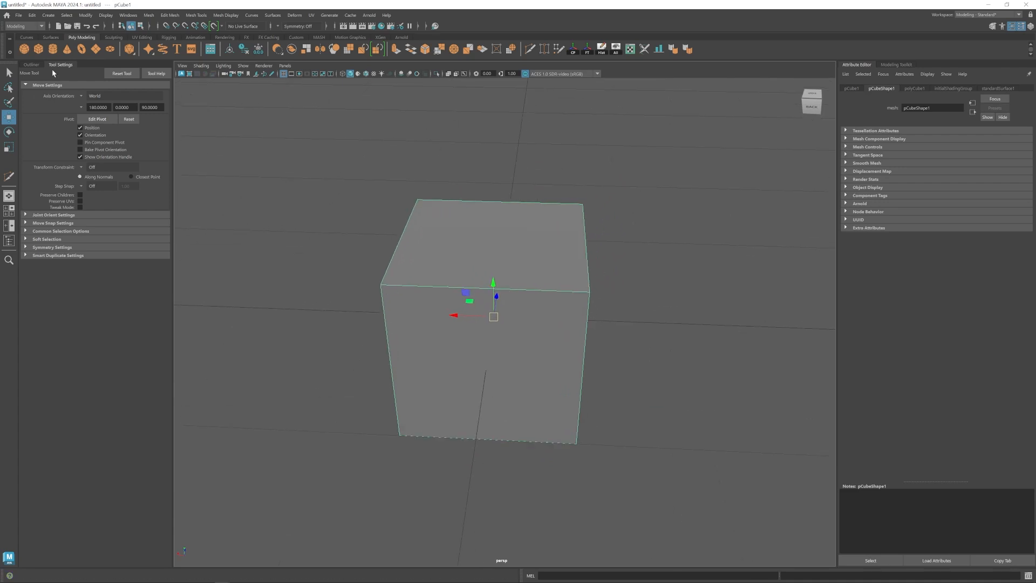
- Create a polygon cylinder, scale it down evenly and raise it partway through the centre of the cube's top
click(52, 49)
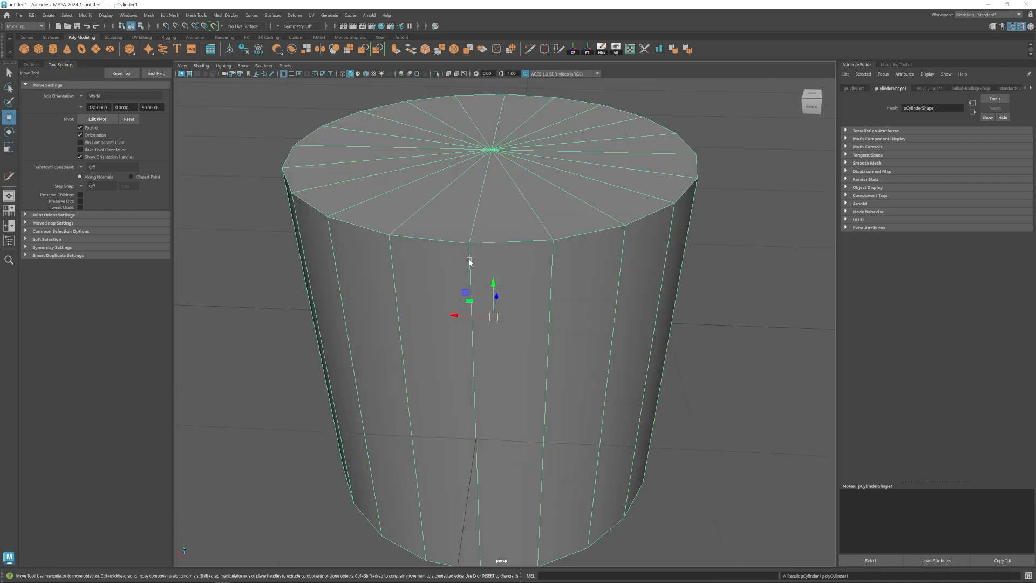
key(r)
drag(494, 318, 283, 317)
key(w)
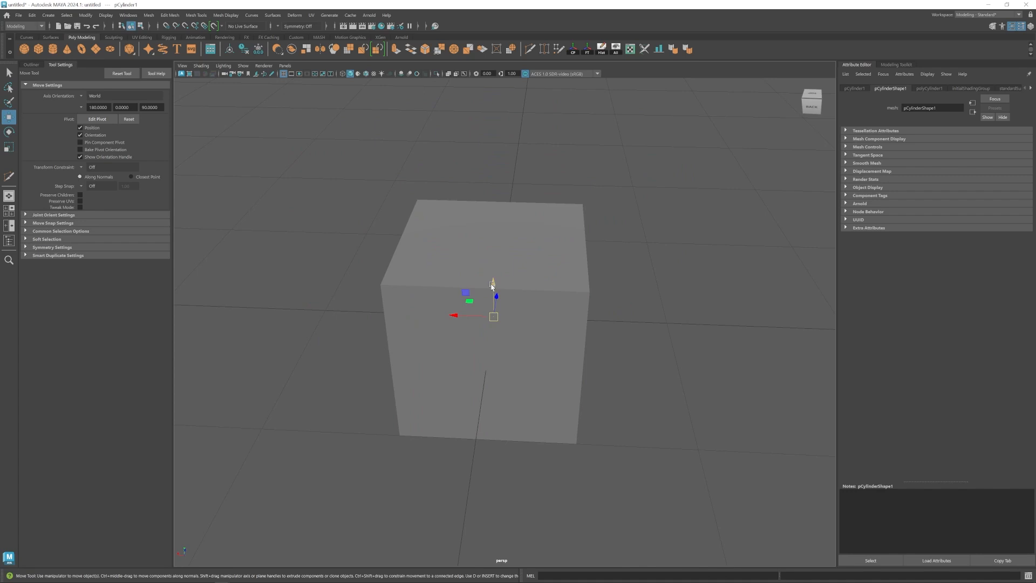
drag(492, 286, 491, 201)
alt+drag(520, 249, 500, 293)
alt+right_drag(500, 293, 547, 310)
key(r)
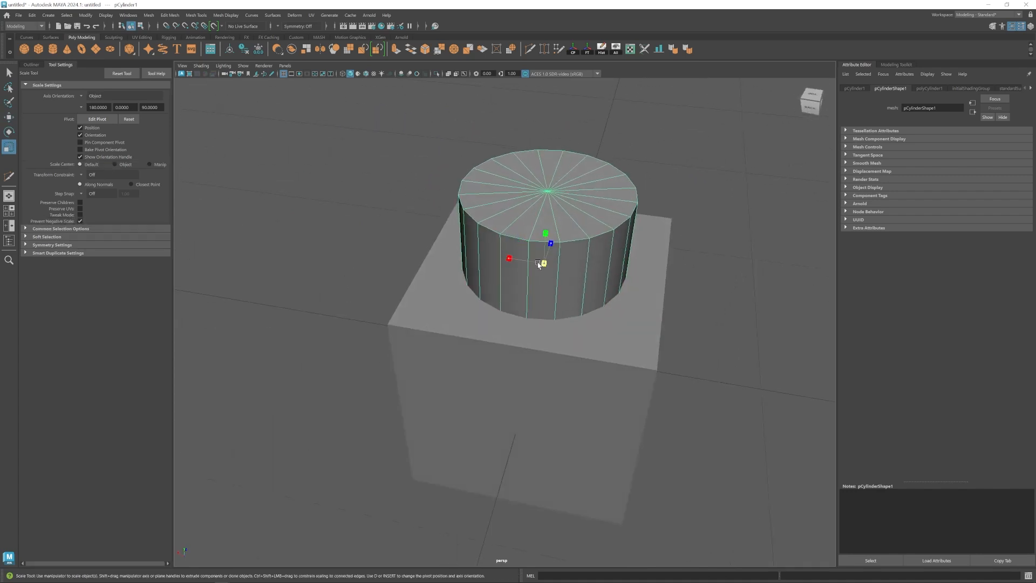
drag(544, 263, 472, 264)
- Set the cylinder's axis subdivisions to 6 to make it hexagonal
click(929, 89)
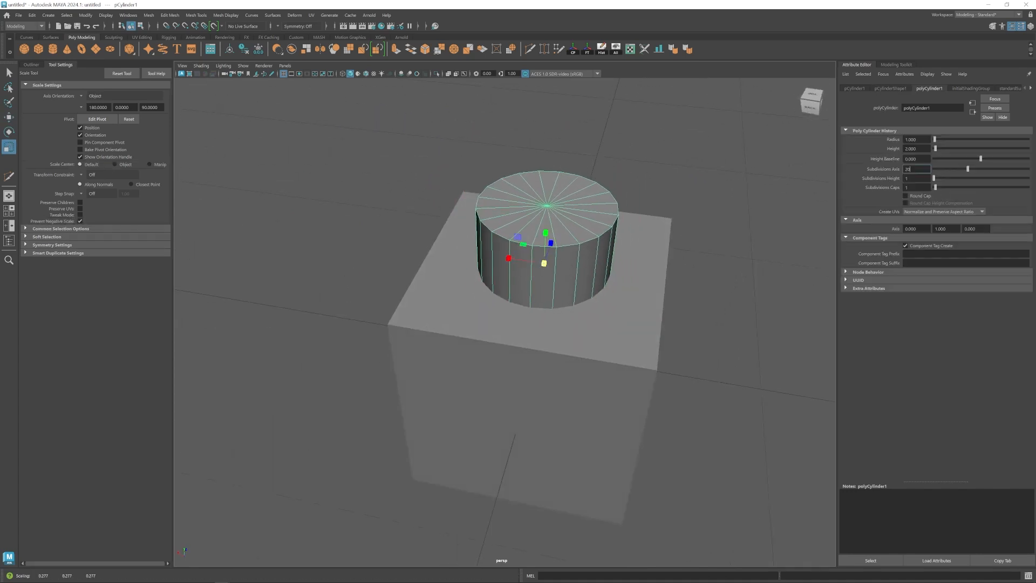
text(6)
key(Return)
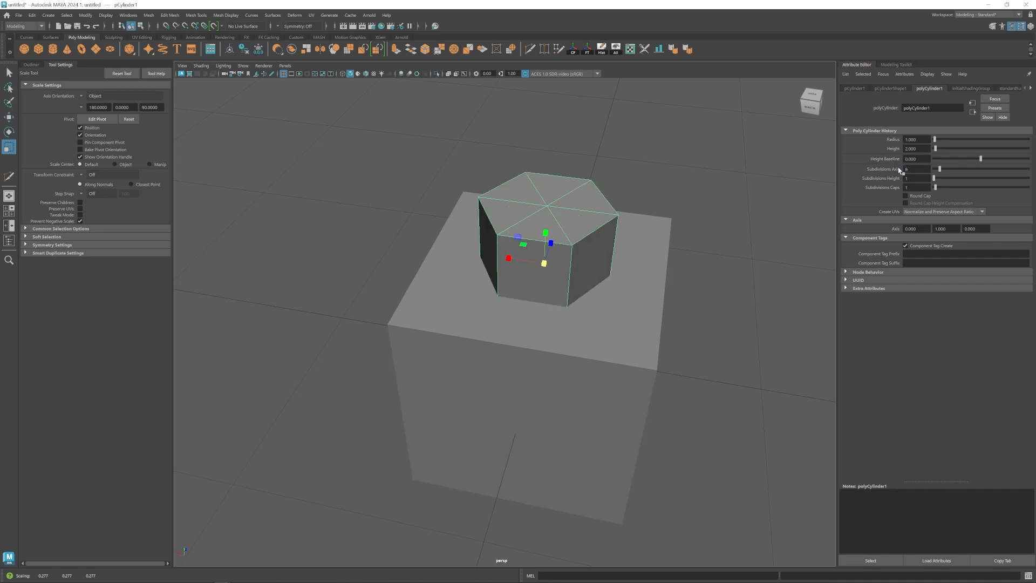
- Scale the hexagonal cylinder down further and raise it slightly, keeping its lower end inside the cube's top
alt+drag(782, 209, 564, 282)
alt+right_drag(564, 282, 543, 302)
alt+drag(543, 302, 531, 320)
drag(532, 275, 495, 279)
key(w)
drag(539, 241, 538, 217)
alt+drag(531, 243, 572, 322)
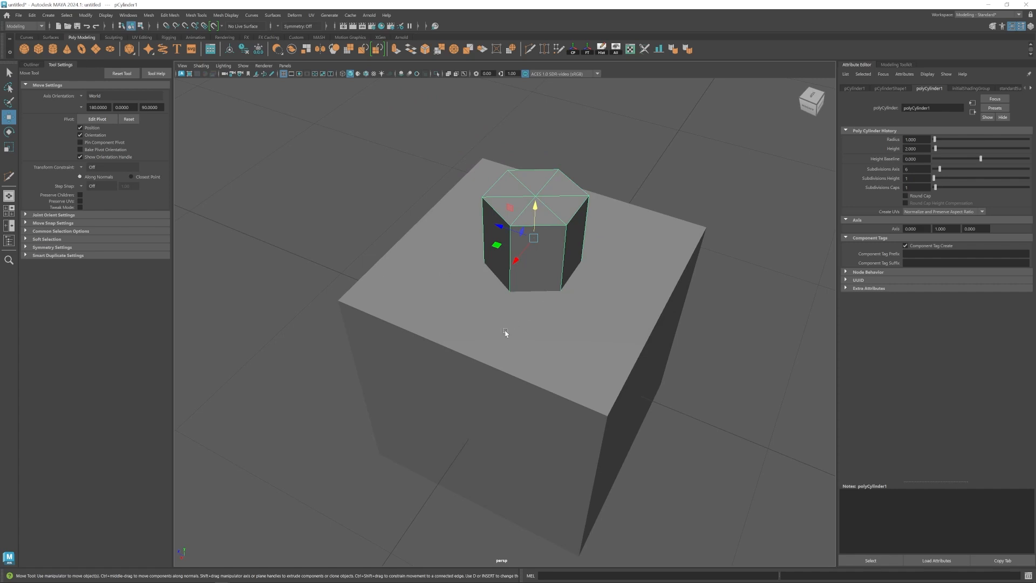
- Insert an edge loop around the cube near its middle with Multi-Cut, and return to object mode
alt+drag(506, 333, 447, 342)
click(446, 342)
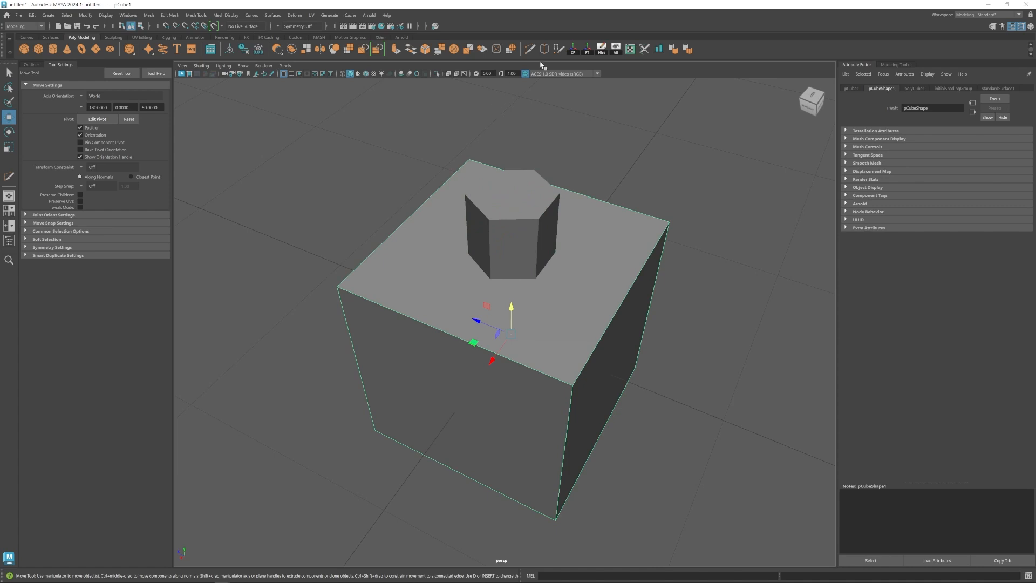
click(529, 49)
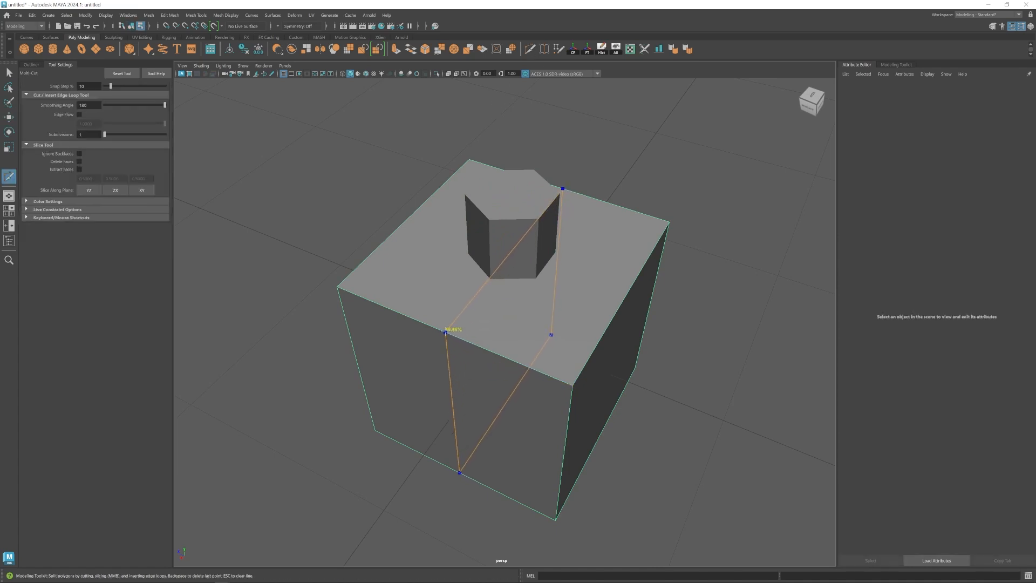
ctrl+click(445, 331)
alt+right_drag(481, 351, 544, 385)
key(w)
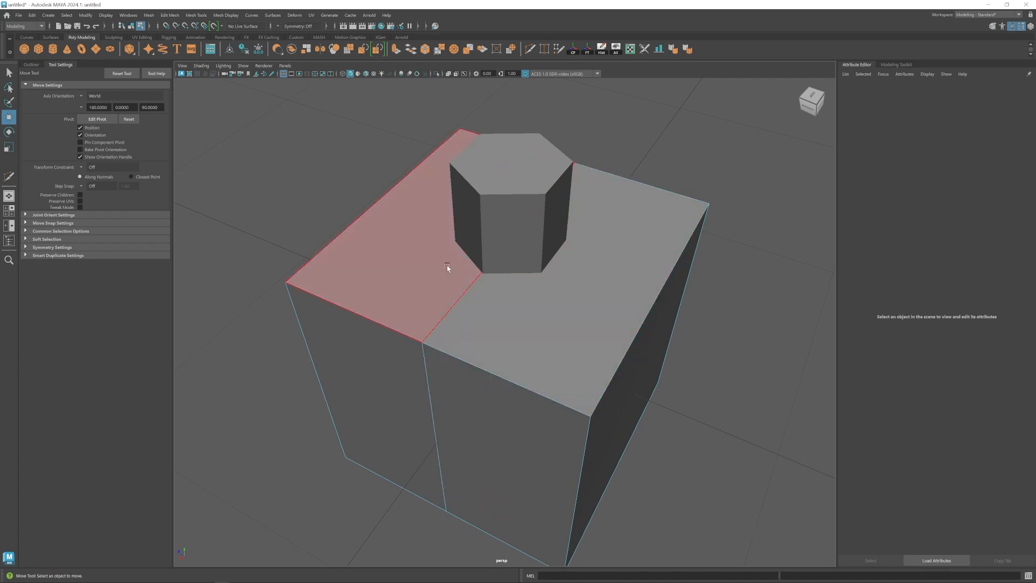
scroll(458, 348, down, 3)
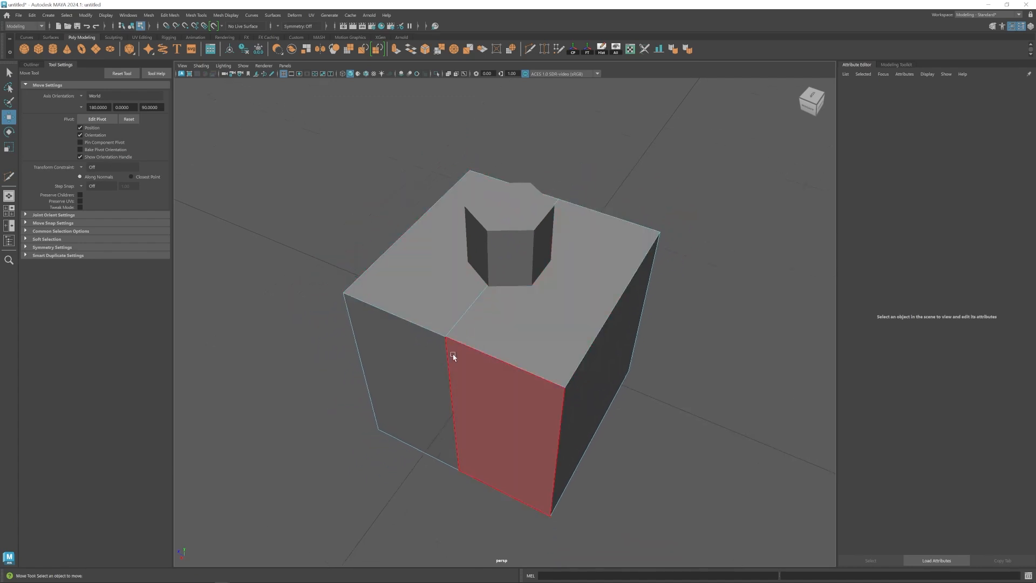
mouse_move(467, 342)
alt+mouse_down()
mouse_move(489, 335)
mouse_move(474, 336)
alt+mouse_up()
right_drag(594, 272, 701, 167)
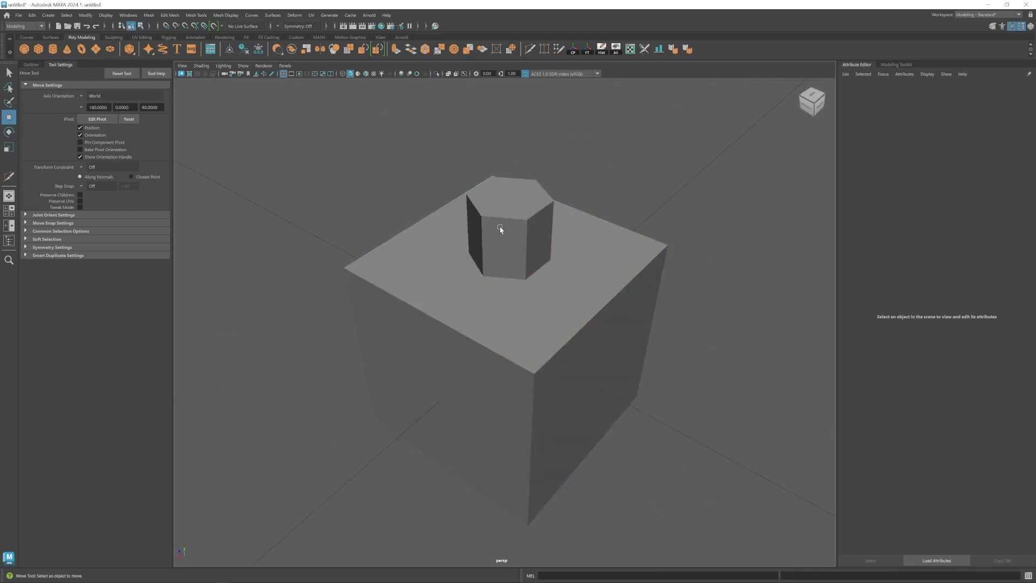
- Subtract the hexagonal cylinder from the cube with Boolean Difference (B - A) and delete the result's construction history
click(495, 264)
click(462, 304)
click(149, 15)
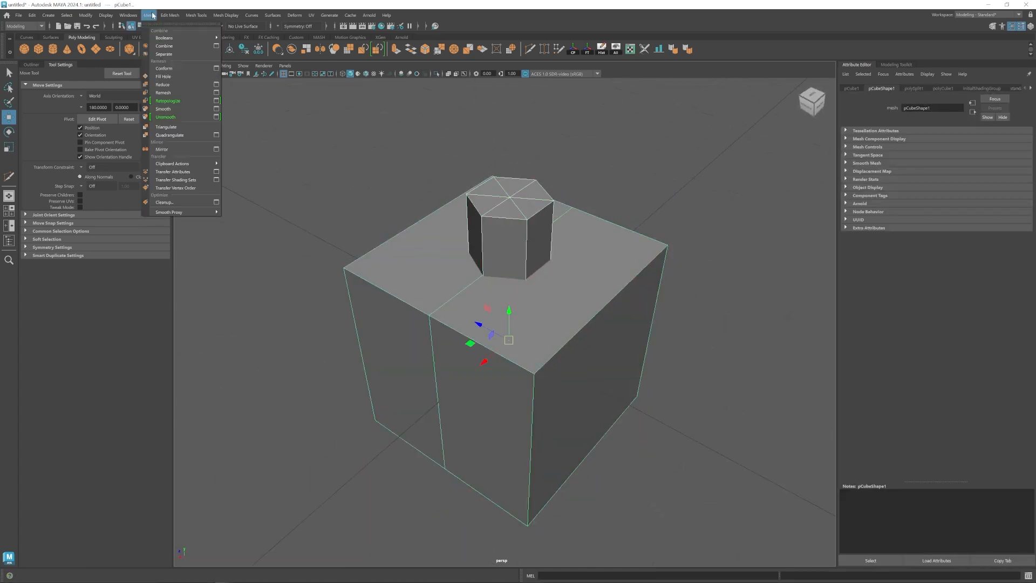
mouse_move(173, 39)
click(251, 54)
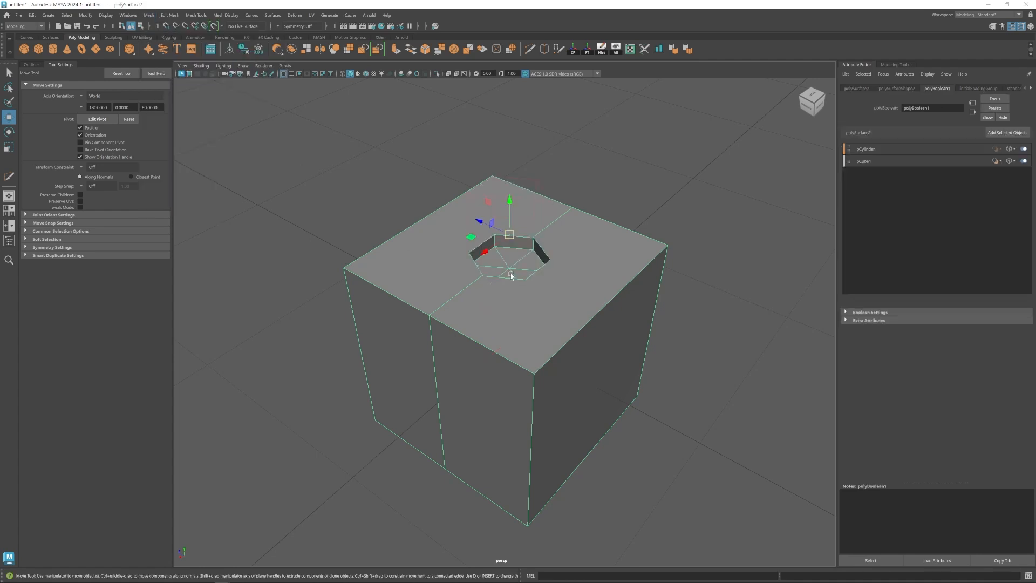
scroll(560, 340, up, 3)
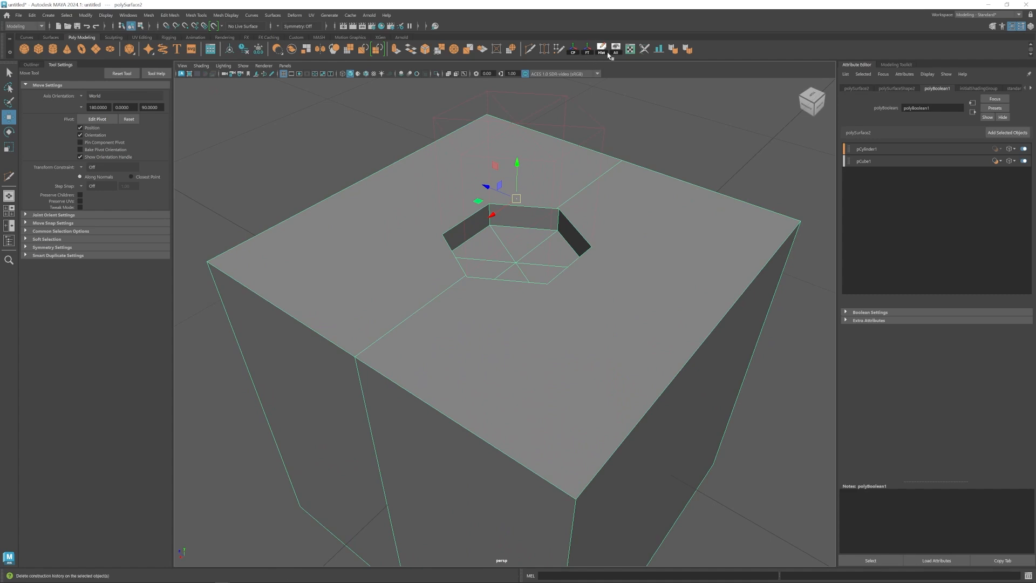
click(551, 243)
scroll(527, 279, up, 3)
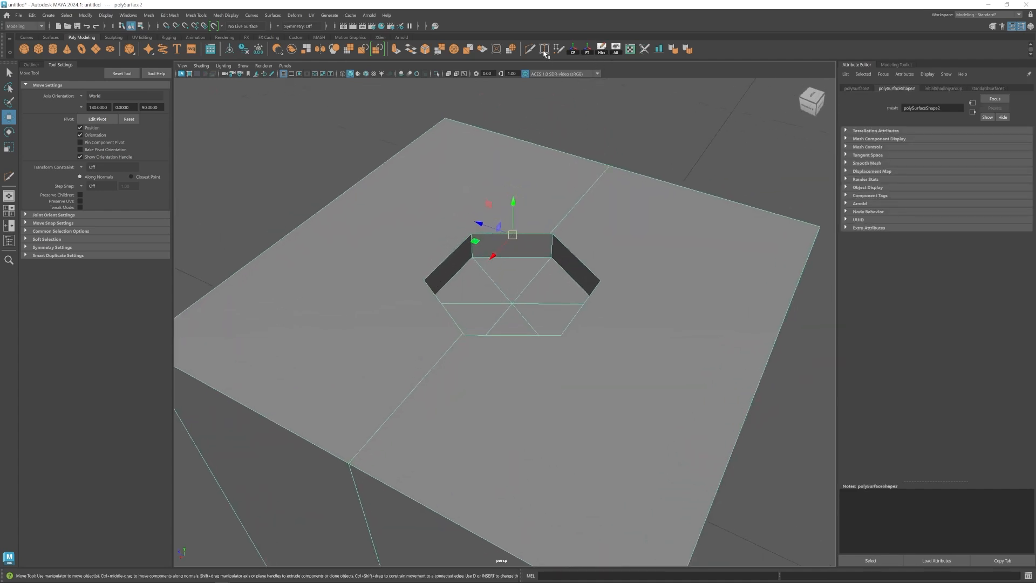
- Cut edges with Multi-Cut from four corners of the hexagonal hole to the four corners of the cube's top face
shift+right_drag(560, 199, 527, 218)
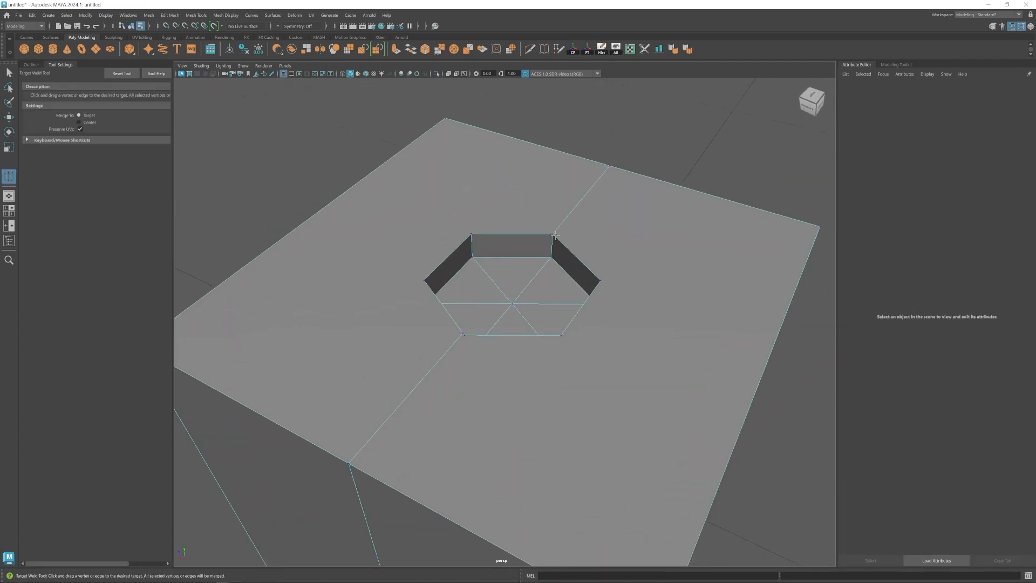
click(530, 49)
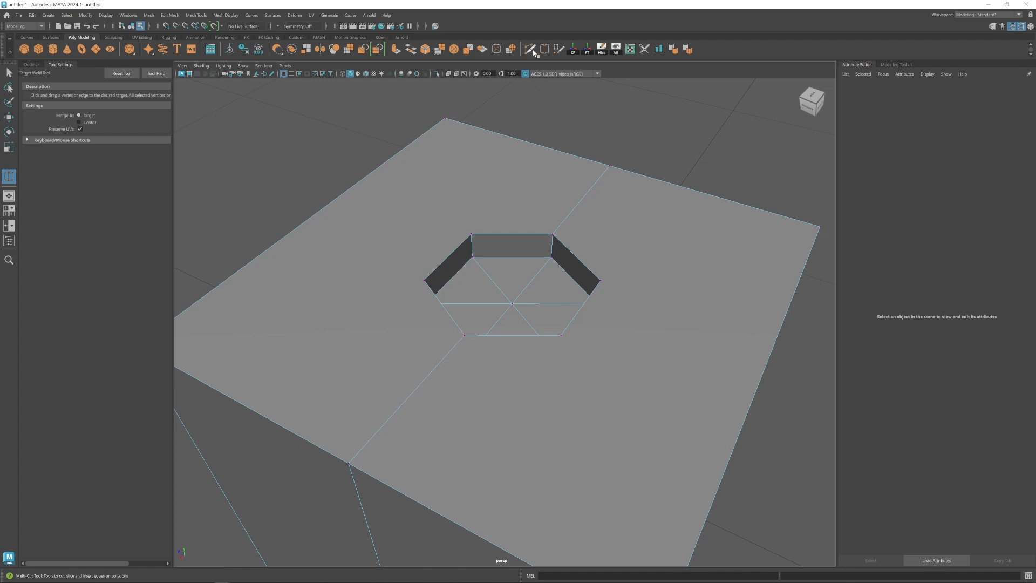
click(424, 281)
alt+right_drag(424, 280, 231, 342)
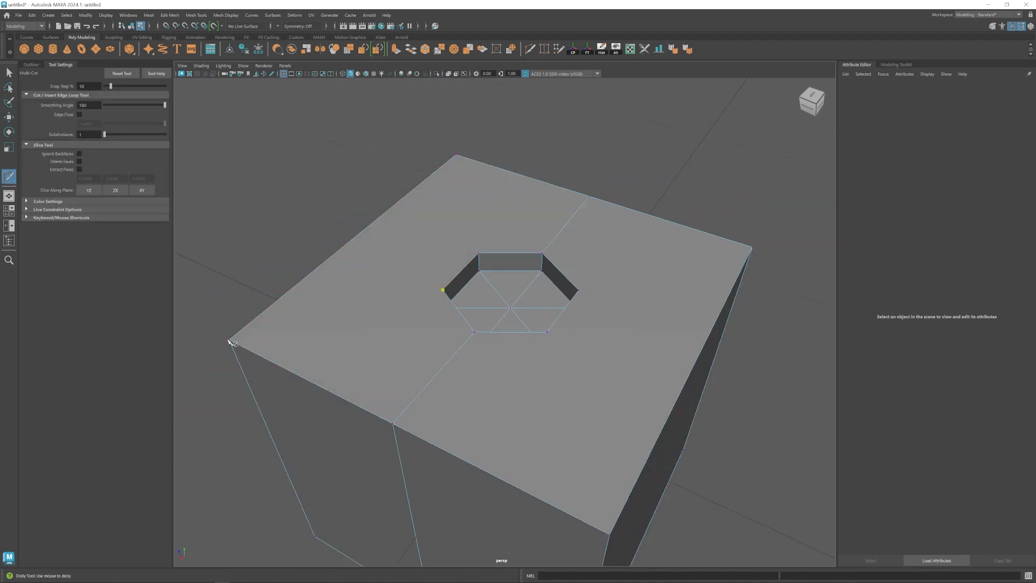
click(229, 340)
key(Return)
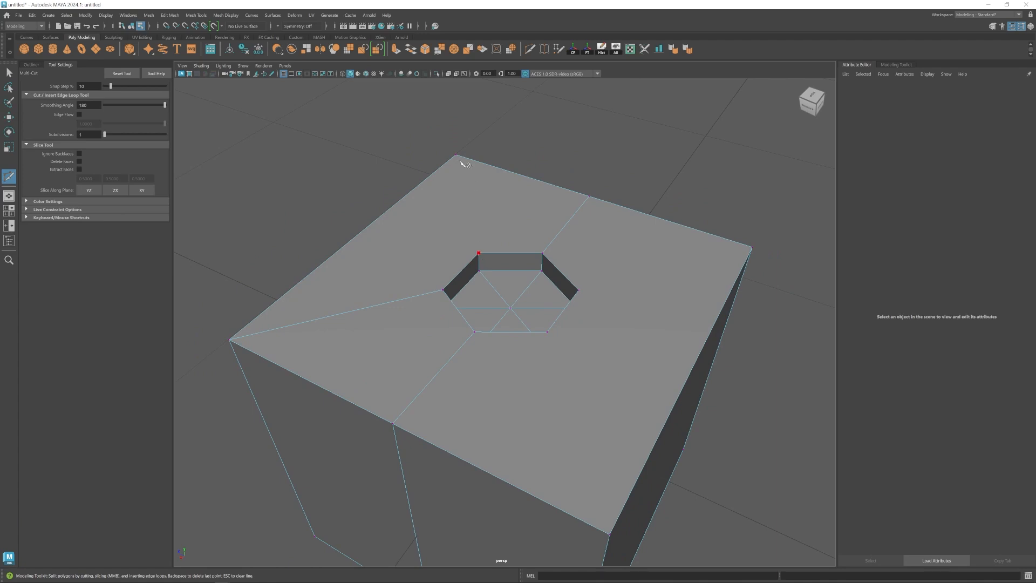
click(456, 156)
key(Return)
click(722, 270)
key(Return)
click(608, 533)
key(Return)
key(w)
- Bevel the upper rim of the hexagonal hole with a small fraction and return to object mode
alt+drag(539, 411, 520, 363)
alt+right_drag(520, 362, 547, 359)
alt+drag(547, 358, 543, 342)
right_drag(494, 324, 495, 270)
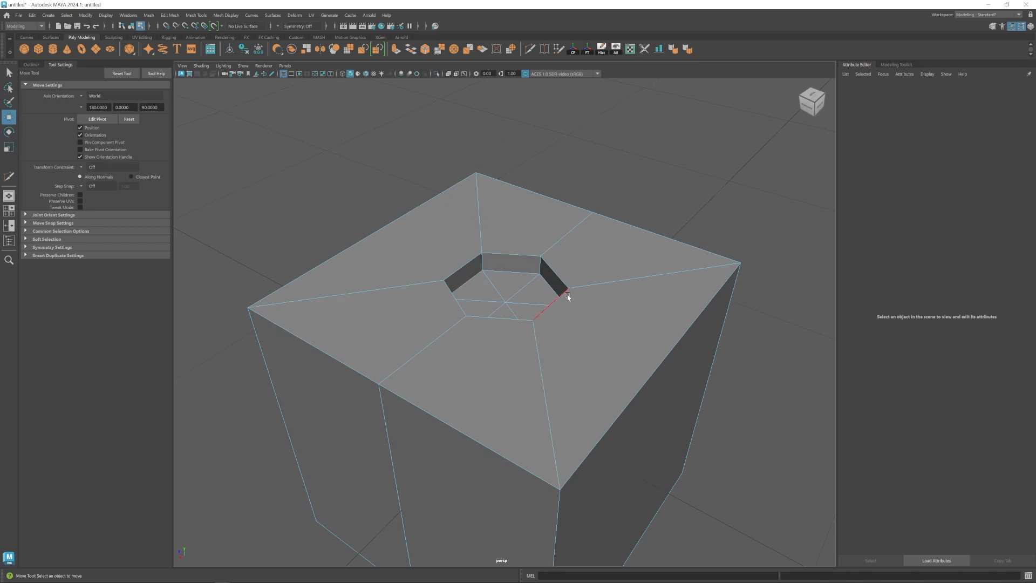
double_click(538, 244)
click(170, 15)
click(180, 47)
drag(981, 155, 942, 155)
key(w)
key(F8)
- Display the cube in smooth preview and examine the rounded hole from several angles
scroll(539, 259, down, 3)
alt+drag(542, 270, 492, 328)
alt+right_drag(493, 328, 538, 328)
key(3)
click(666, 365)
alt+drag(666, 365, 579, 378)
alt+right_drag(579, 378, 599, 360)
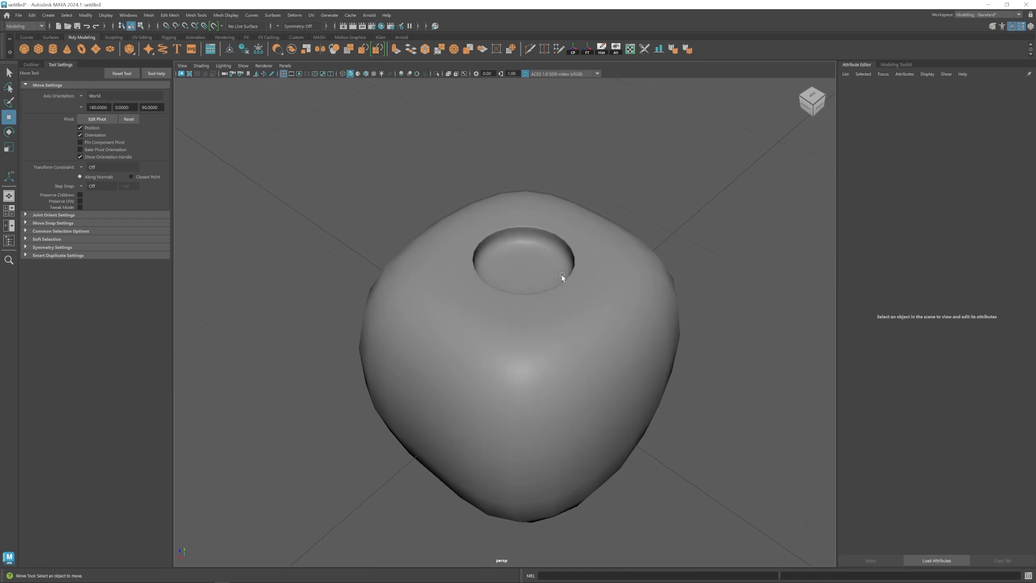
alt+drag(456, 268, 573, 289)
alt+drag(518, 241, 555, 287)
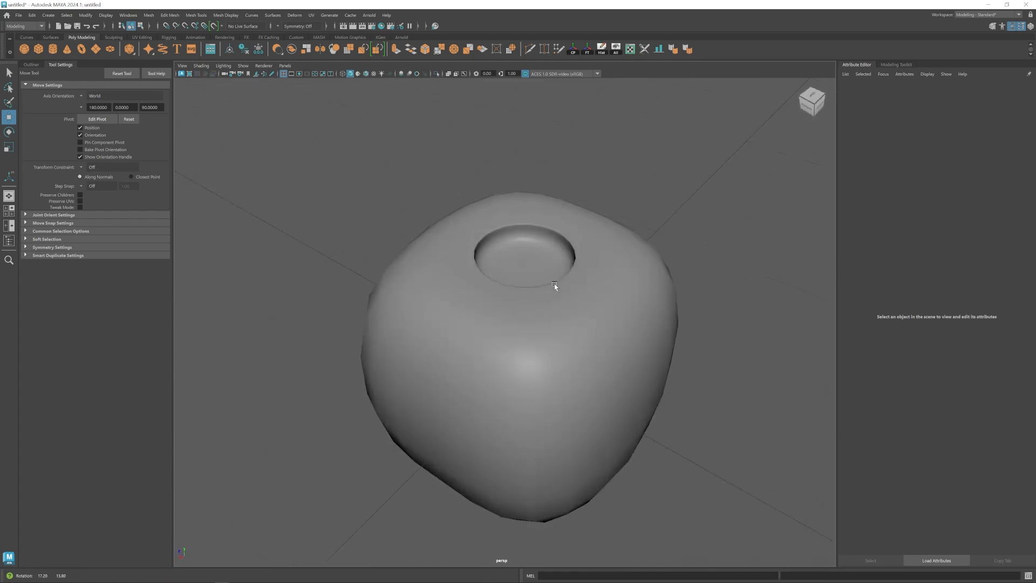
- Turn off smooth preview and bevel the hole's bottom edge loop with 2 segments and a fraction of about 0.09
click(531, 273)
key(1)
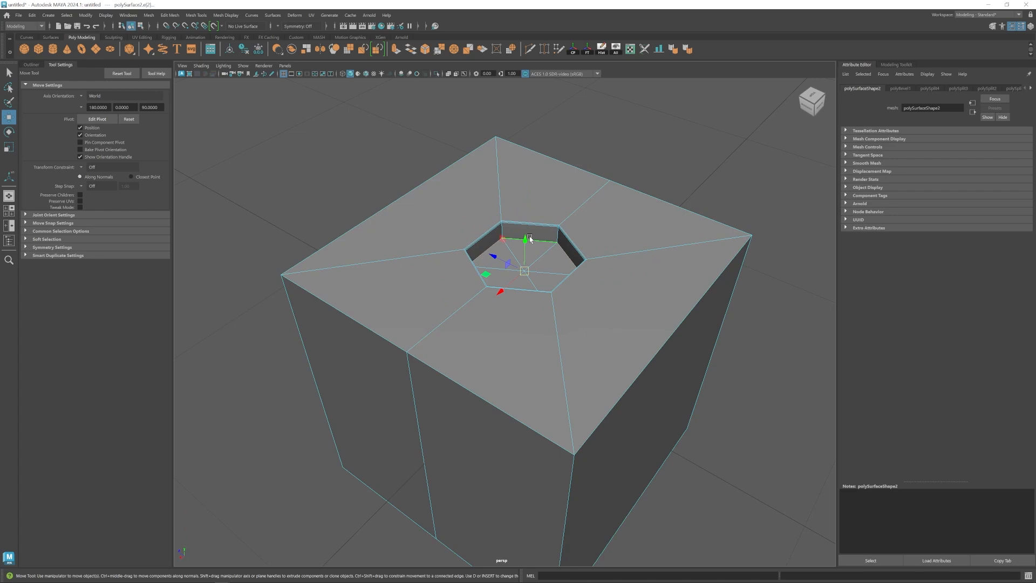
key(ctrl+b)
click(943, 164)
click(944, 156)
- Display the bevelled cube in smooth preview and inspect the hole's sharper floor edge from several angles
key(3)
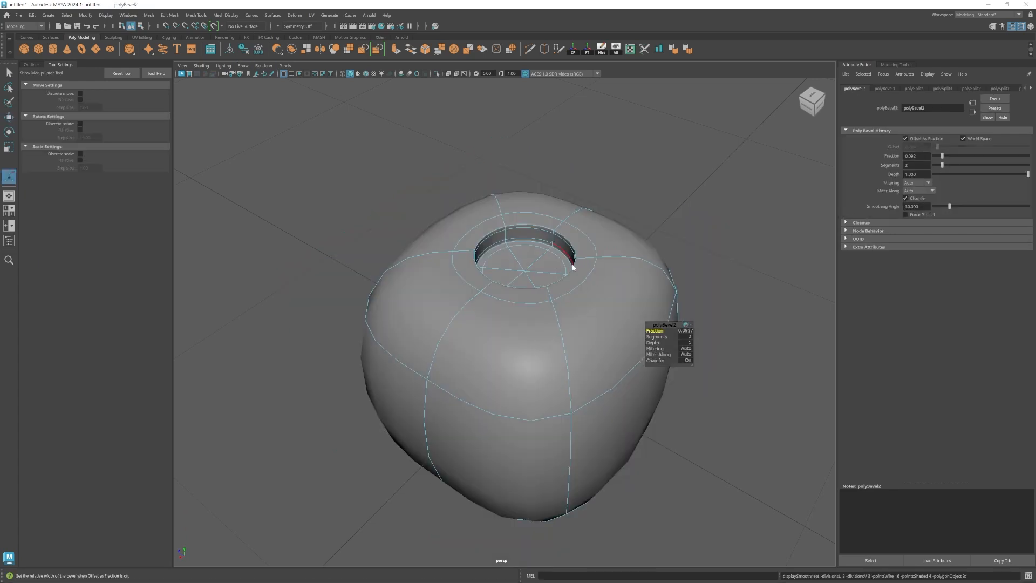
key(q)
click(643, 240)
alt+drag(643, 241, 589, 360)
scroll(589, 360, down, 5)
alt+drag(589, 360, 569, 309)
scroll(569, 309, up, 5)
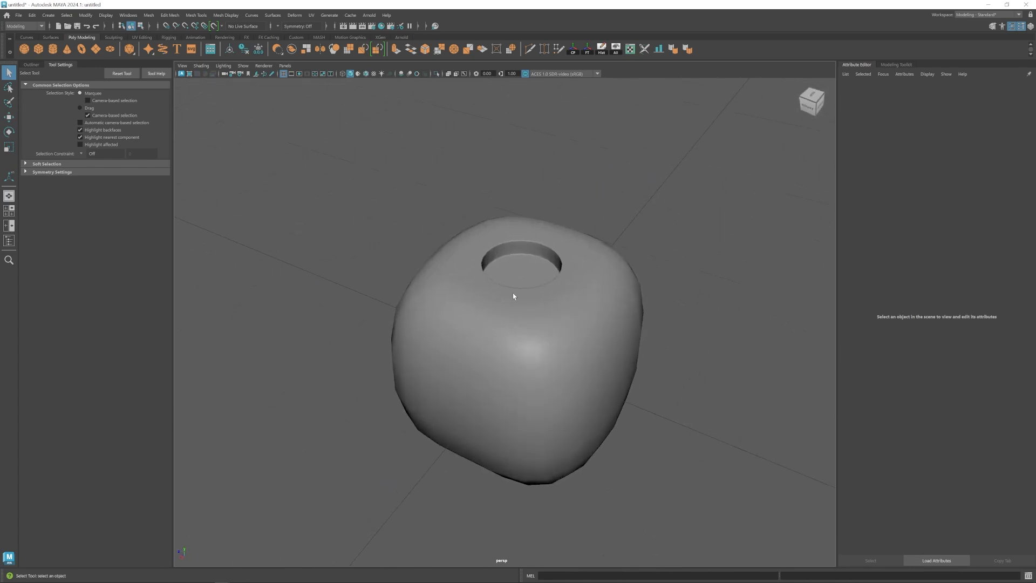
- Return the cube to unsmoothed display and delete it
click(513, 295)
key(1)
scroll(570, 353, down, 3)
key(w)
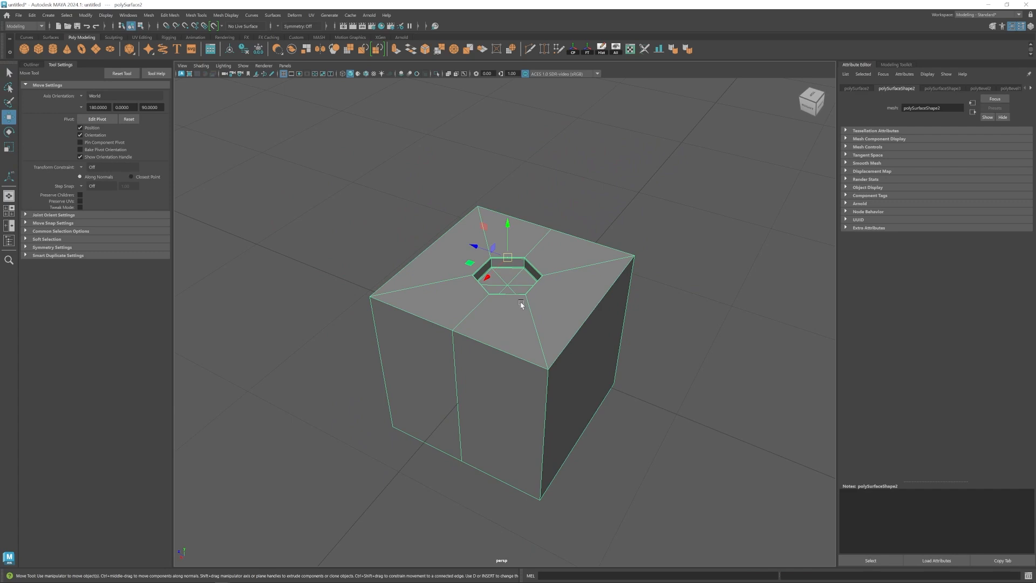
key(Delete)
- Create a polygon plane and enlarge it evenly
click(95, 51)
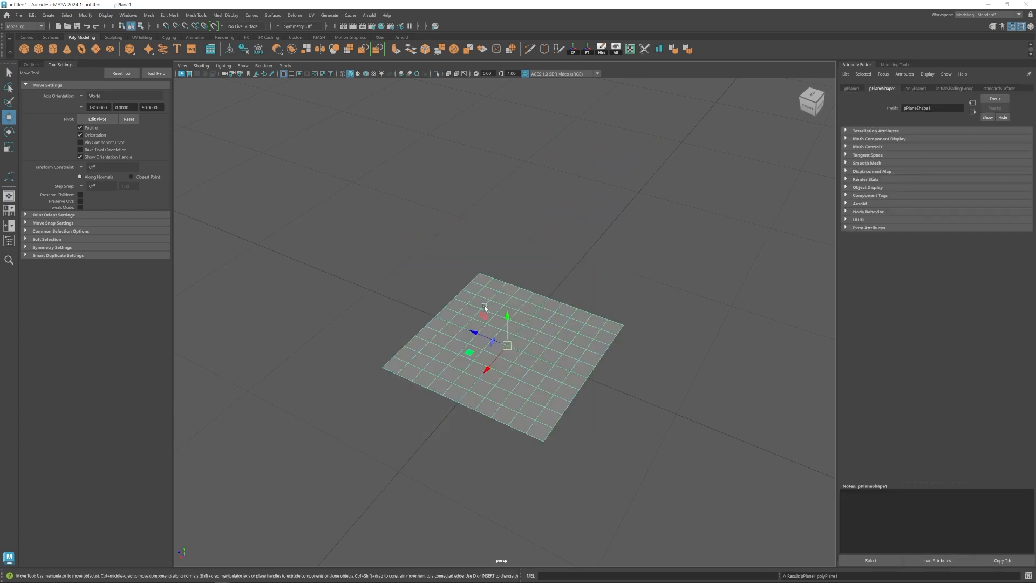
key(r)
drag(510, 348, 578, 377)
scroll(449, 308, down, 2)
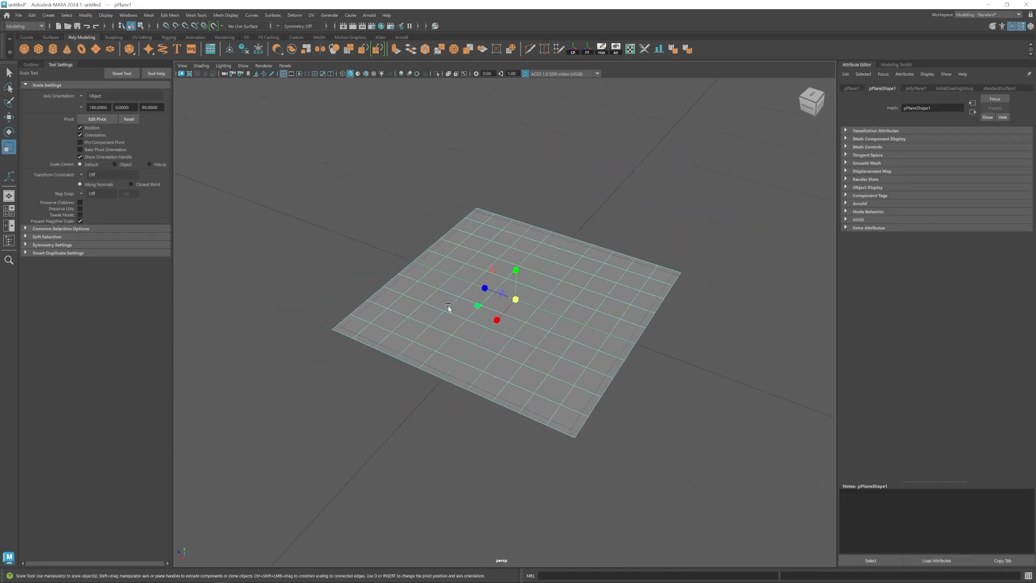
click(320, 241)
scroll(480, 348, up, 4)
key(w)
click(509, 338)
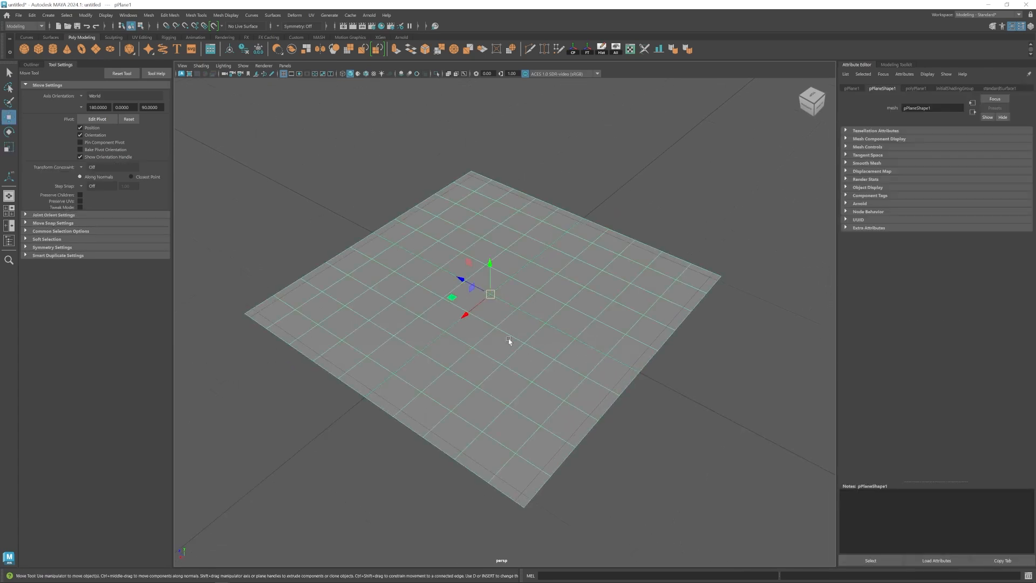
alt+drag(508, 339, 516, 349)
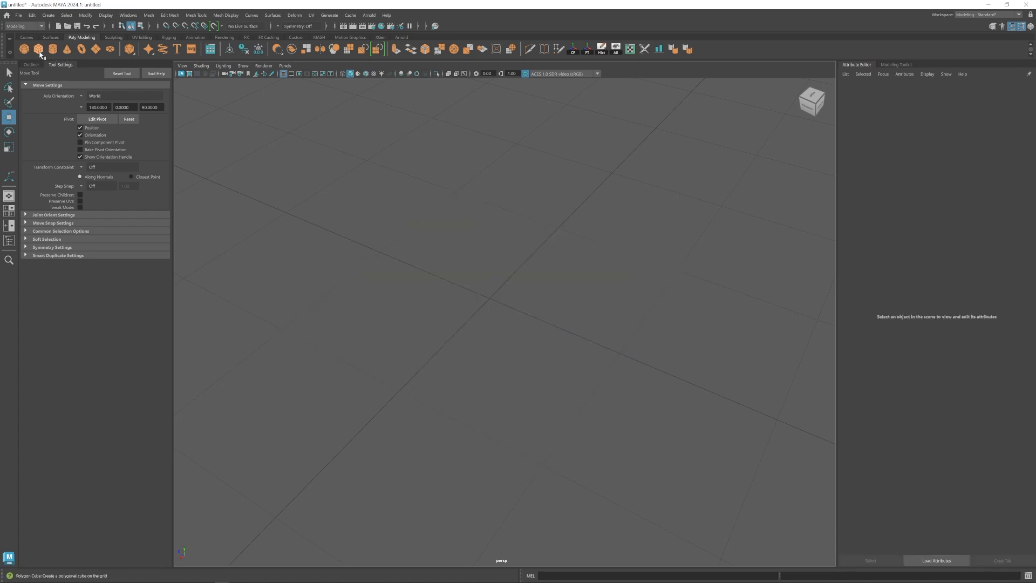
- Create a polygon cube and a smaller polygon cylinder standing partway through the centre of the cube's top
click(38, 49)
key(r)
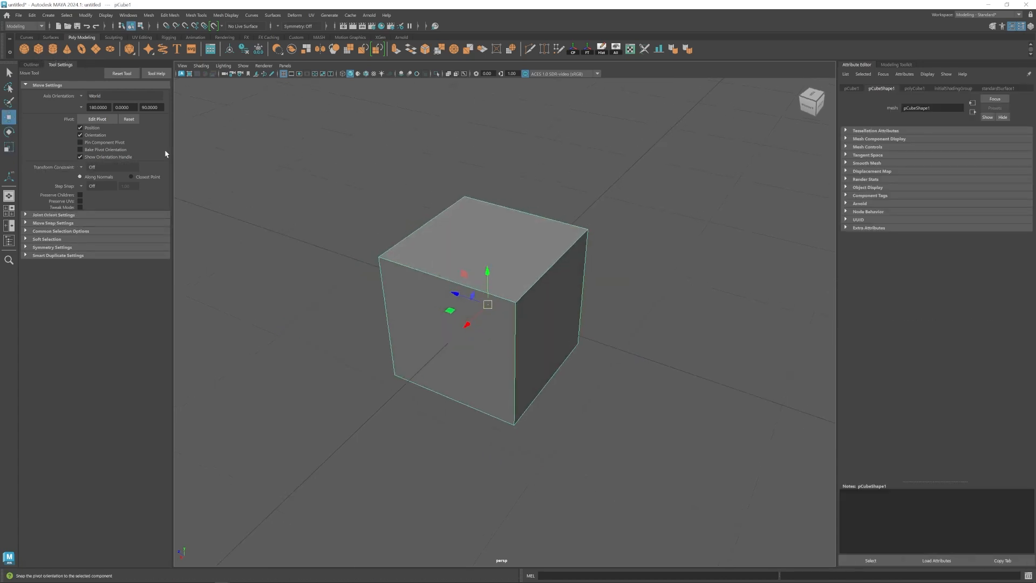
click(52, 50)
drag(487, 304, 485, 210)
key(w)
scroll(481, 221, up, 3)
alt+middle_drag(461, 237, 448, 294)
- Select the cylinder and the cube and merge them with a Boolean Union
shift+click(351, 300)
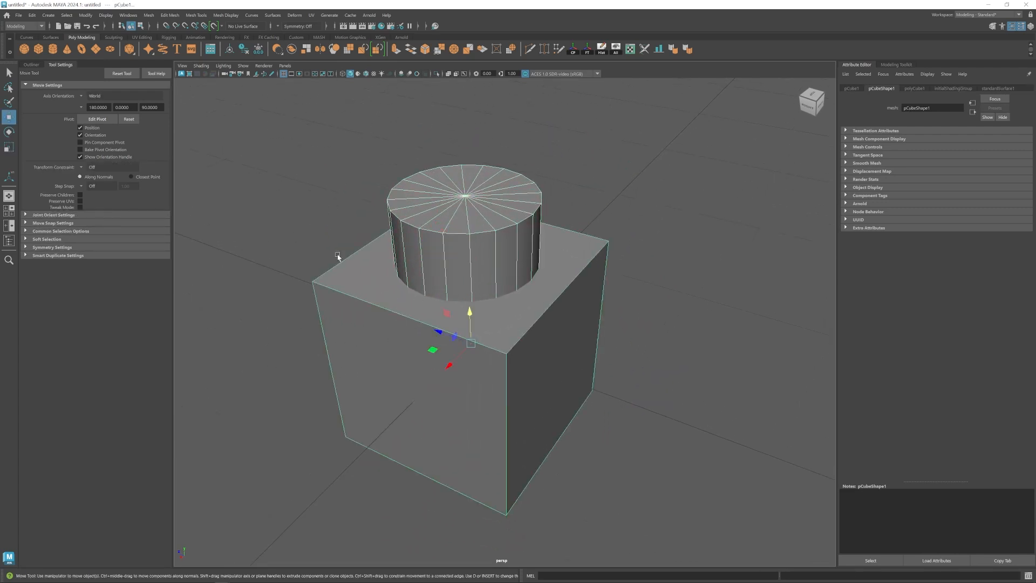
click(148, 15)
mouse_move(190, 37)
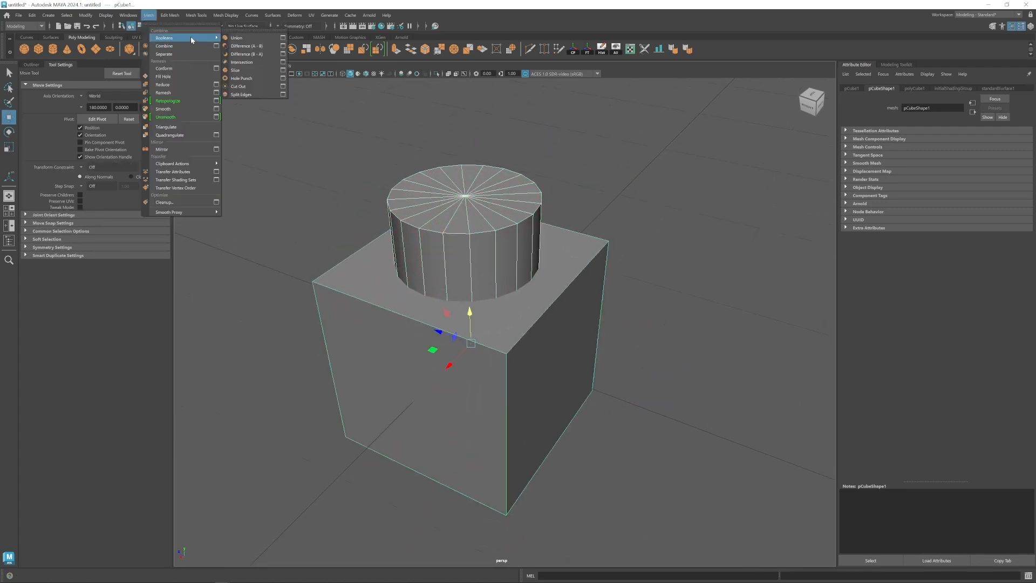
click(241, 38)
scroll(468, 322, down, 5)
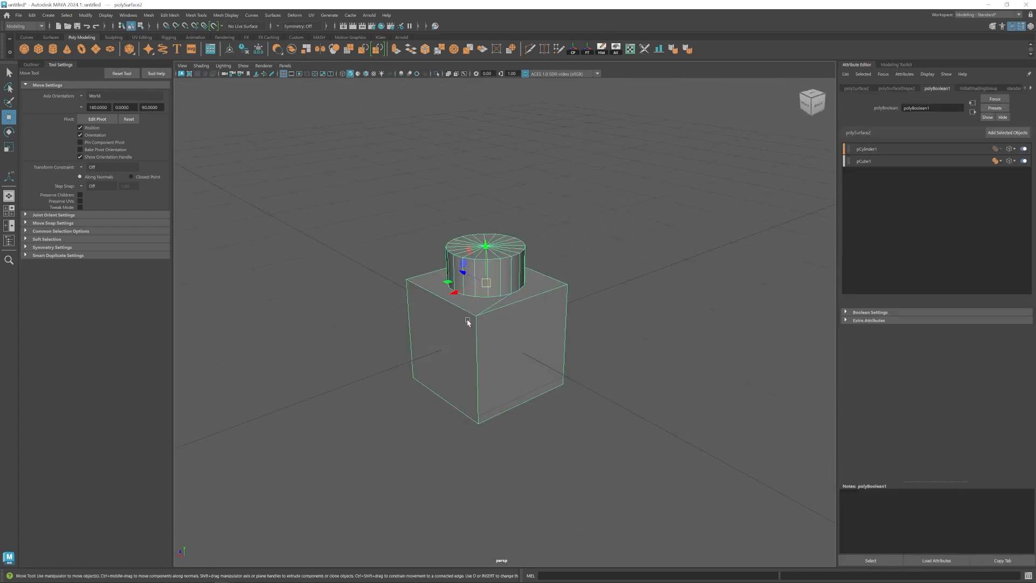
- Try moving the merged shape sideways, then undo both the move and the Boolean Union
drag(466, 292, 475, 288)
key(ctrl+z)
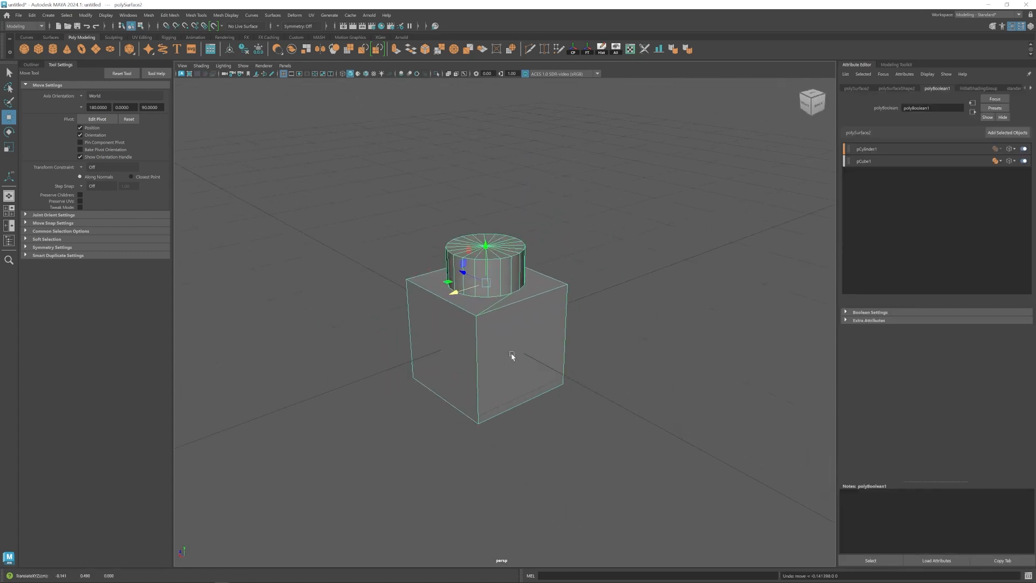
alt+drag(511, 356, 521, 374)
scroll(522, 373, up, 3)
key(ctrl+z)
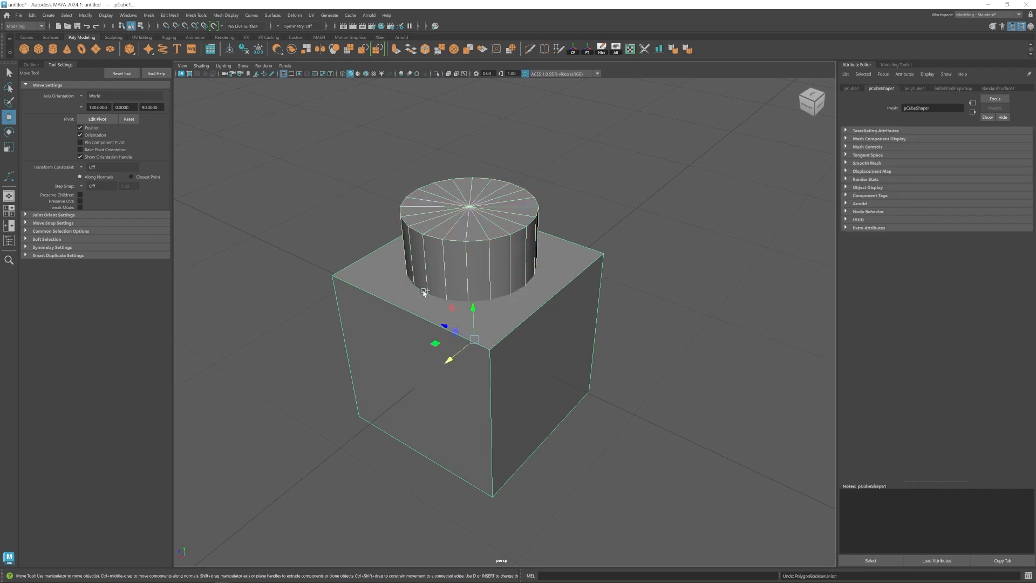
- Apply a Boolean Slice with the cylinder as the first object, inspect the cut line around it, and undo the slice
click(149, 15)
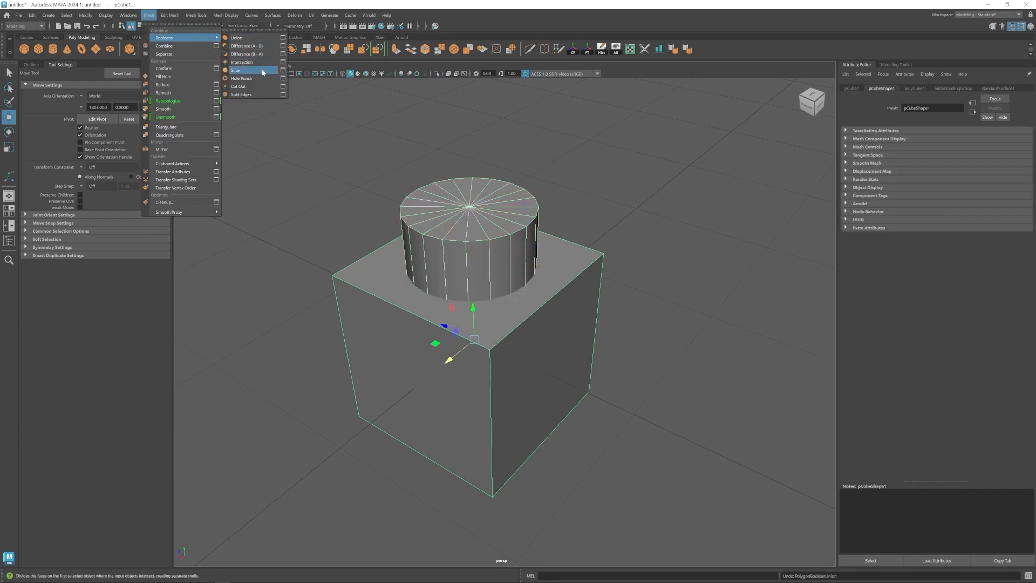
click(253, 69)
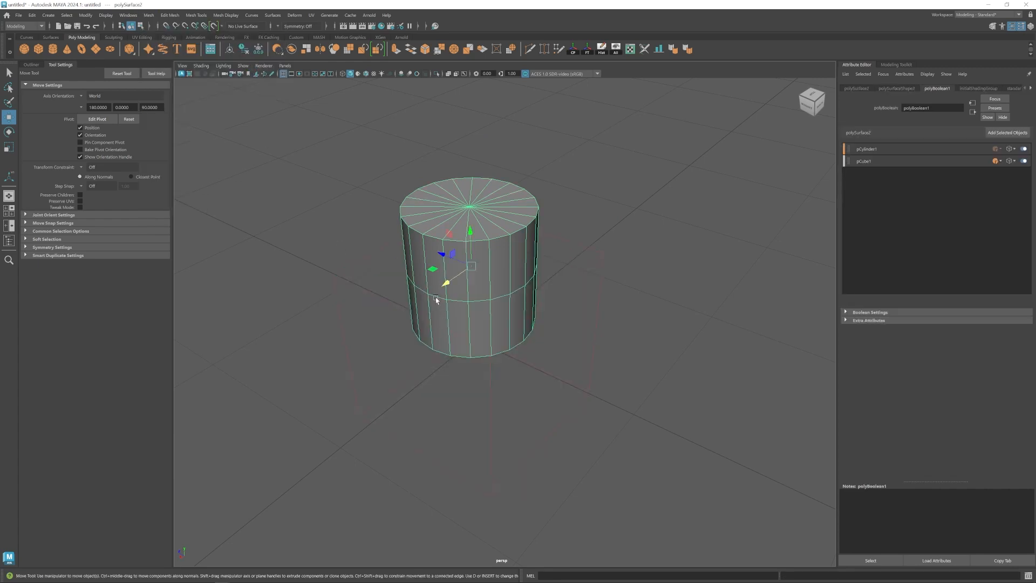
mouse_move(419, 283)
alt+mouse_down()
mouse_move(507, 301)
mouse_move(410, 279)
alt+mouse_up()
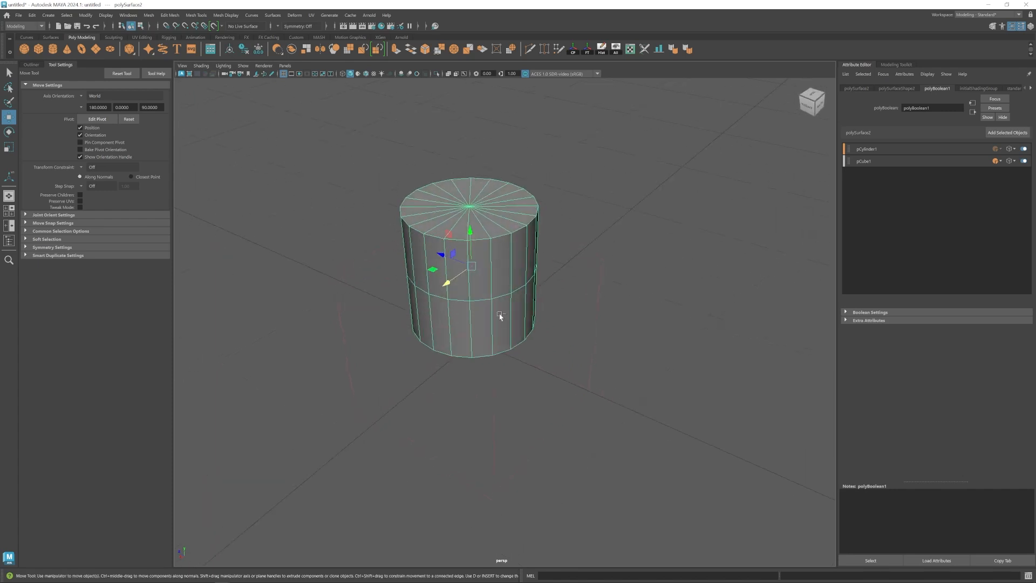
key(ctrl+z)
- Reselect the cube first and the cylinder second, and apply a Boolean Slice to cut a circle into the cube's top
click(678, 183)
click(546, 308)
shift+click(422, 199)
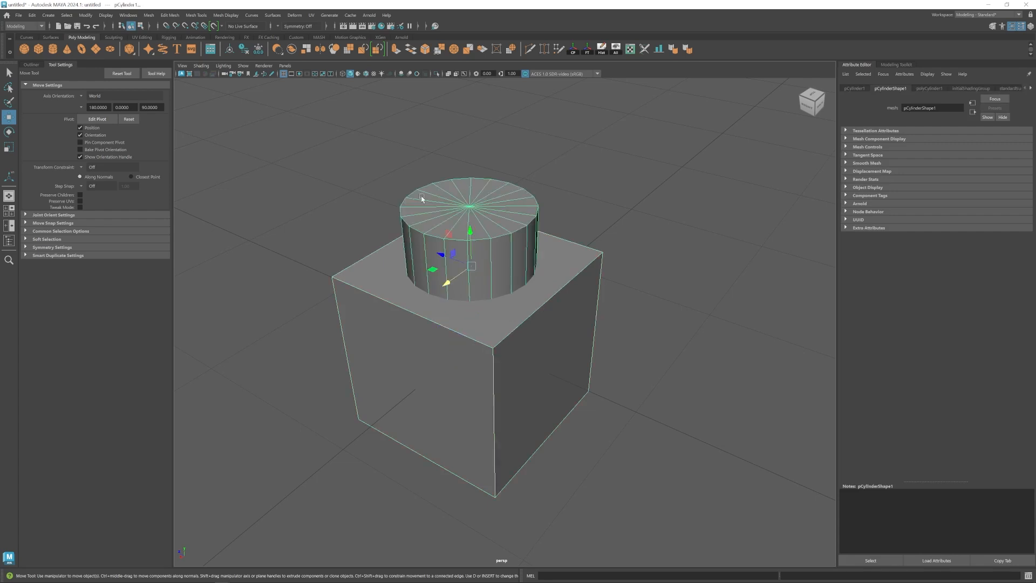
click(149, 16)
mouse_move(183, 38)
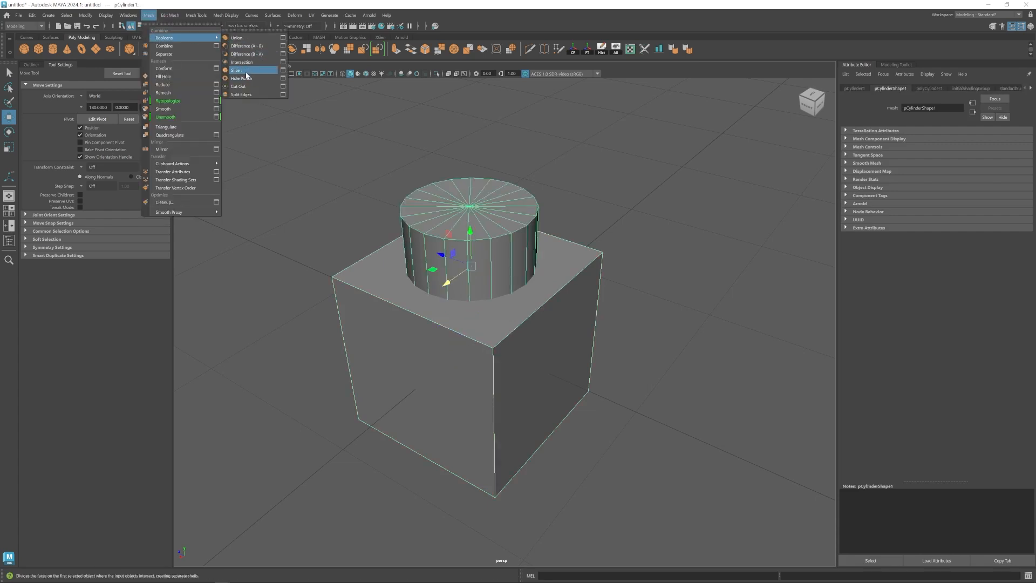
click(246, 72)
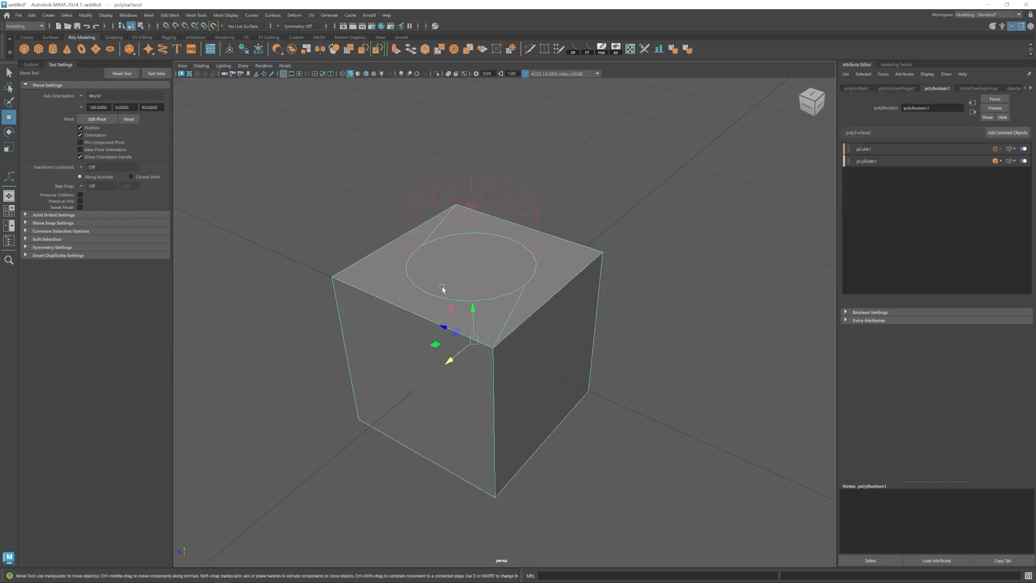
- Select the sliced circular face on the cube's top and extrude it upward into a cylindrical post
alt+drag(440, 289, 462, 300)
alt+middle_drag(463, 300, 489, 290)
right_drag(523, 260, 522, 286)
alt+drag(475, 312, 479, 290)
click(665, 185)
click(520, 305)
right_drag(524, 316, 637, 243)
click(534, 365)
right_drag(490, 260, 487, 297)
click(489, 271)
shift+drag(496, 226, 495, 148)
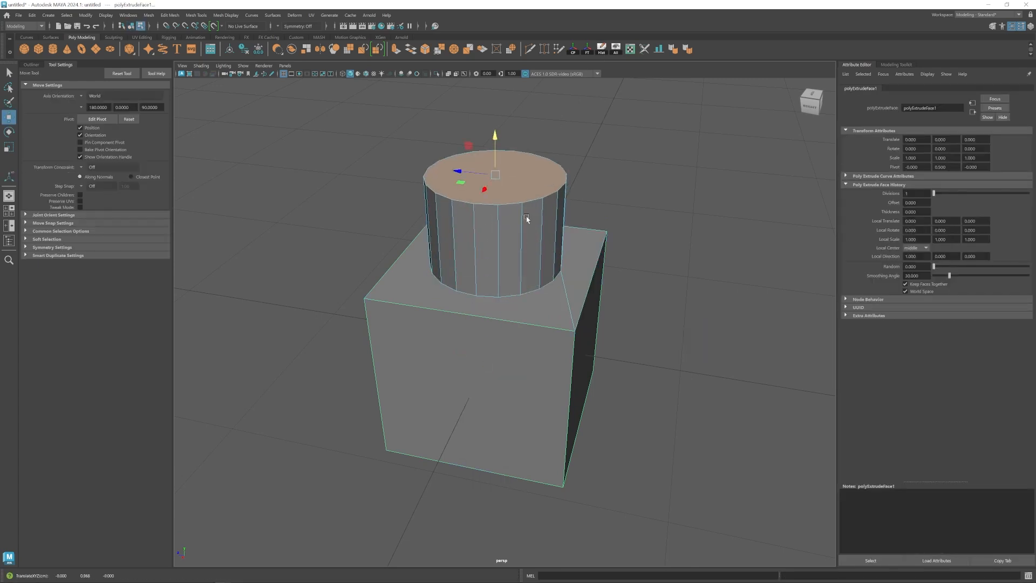
- Undo the upward face extrusion, return to object mode and delete the sliced cube
alt+right_drag(486, 189, 364, 251)
alt+drag(520, 279, 502, 286)
key(ctrl+z)
right_drag(518, 289, 645, 213)
click(646, 213)
alt+drag(577, 303, 553, 304)
alt+right_drag(518, 308, 555, 324)
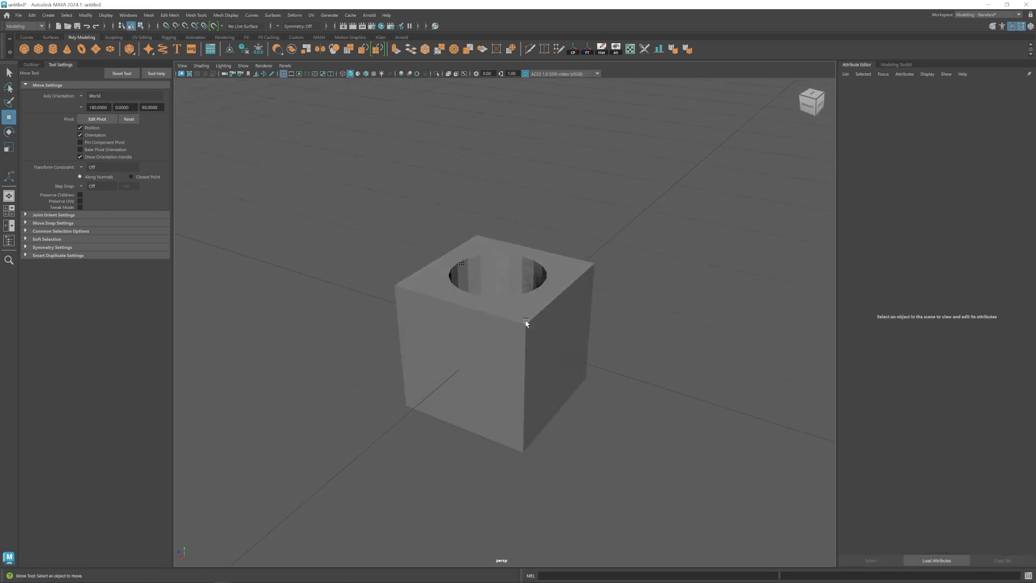
click(503, 316)
key(Delete)
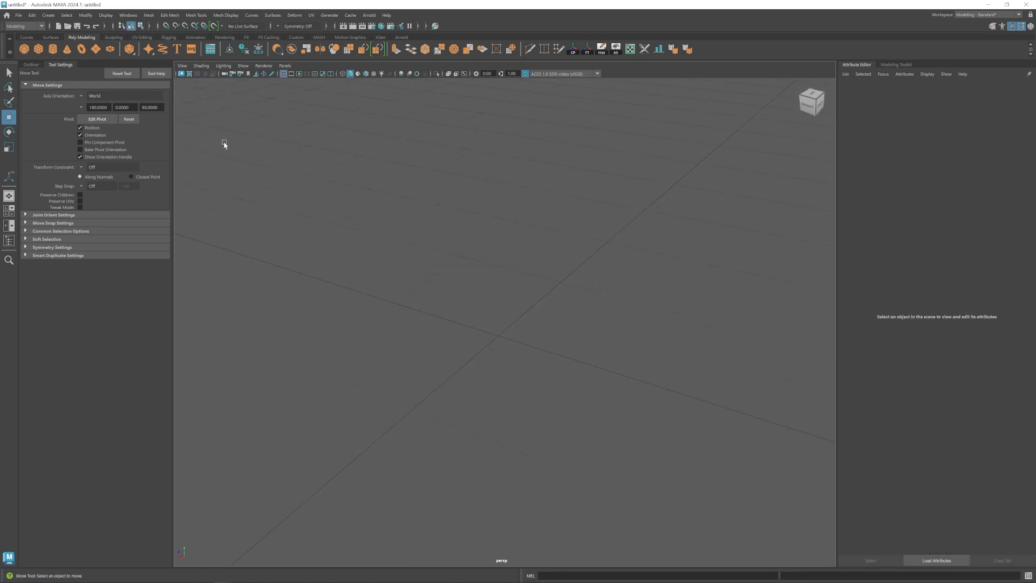
alt+drag(326, 227, 389, 251)
alt+drag(458, 310, 502, 298)
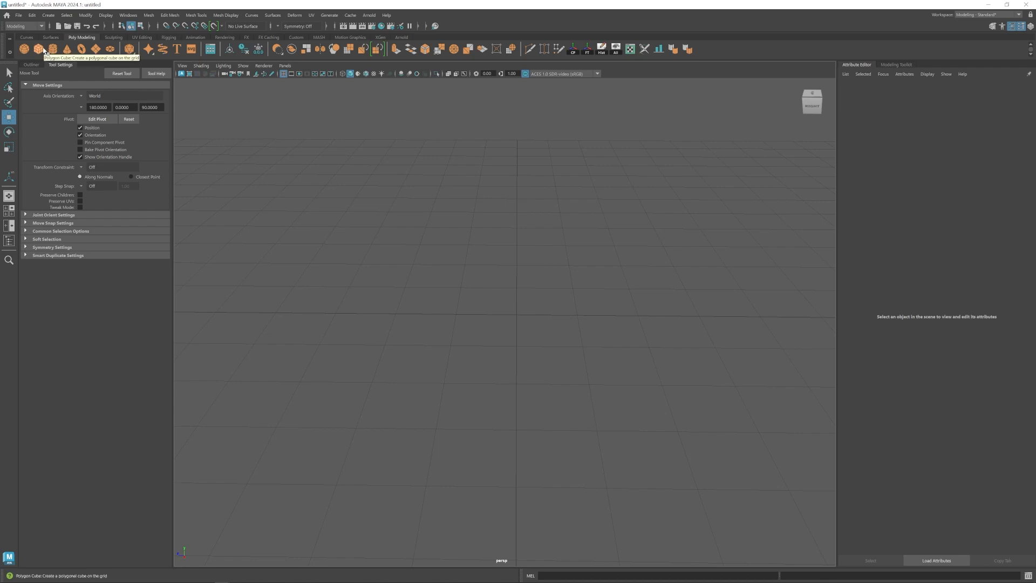
alt+drag(463, 259, 476, 302)
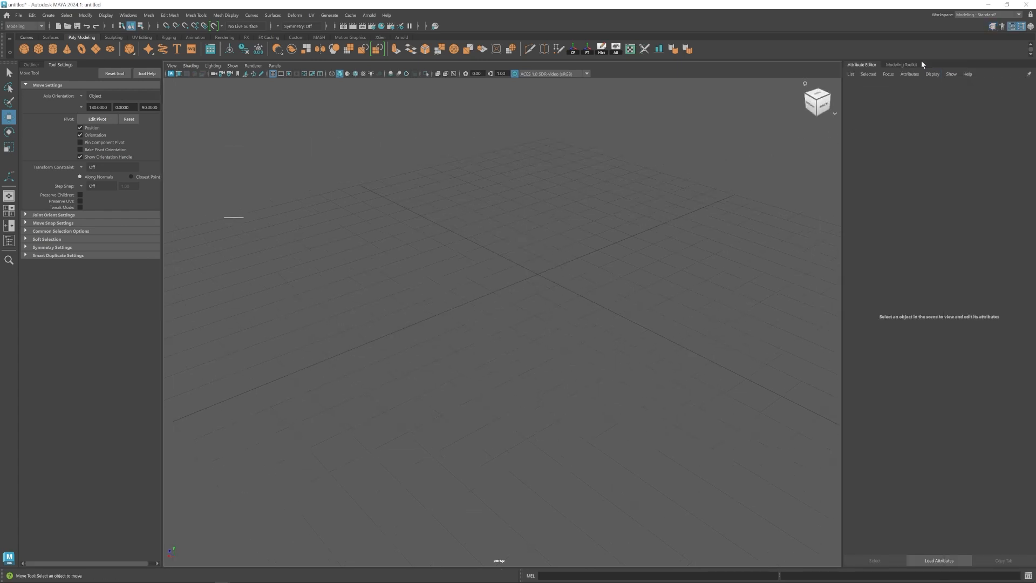
- Undock the Modeling Toolkit from beside the Attribute Editor and close it
drag(912, 65, 731, 143)
click(732, 141)
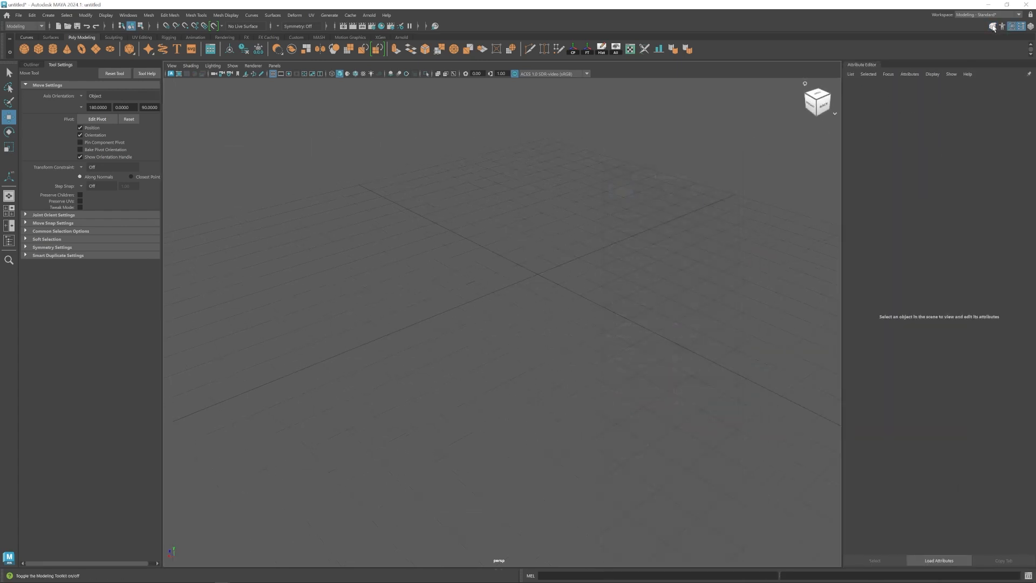
- Reopen the Modeling Toolkit, docked beside the Attribute Editor, and adjust the docked area's width
click(993, 27)
drag(656, 146, 951, 73)
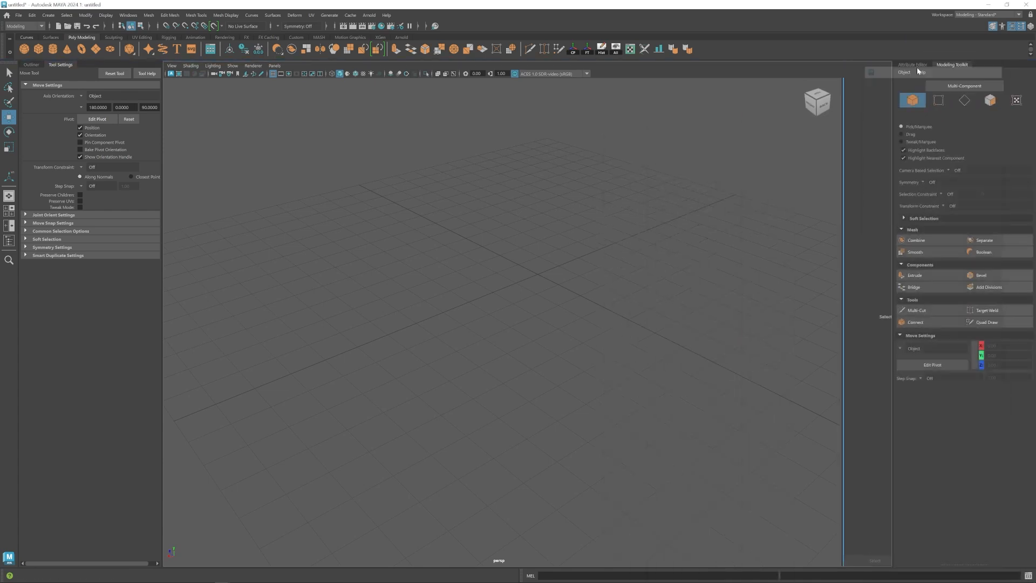
drag(893, 176, 866, 178)
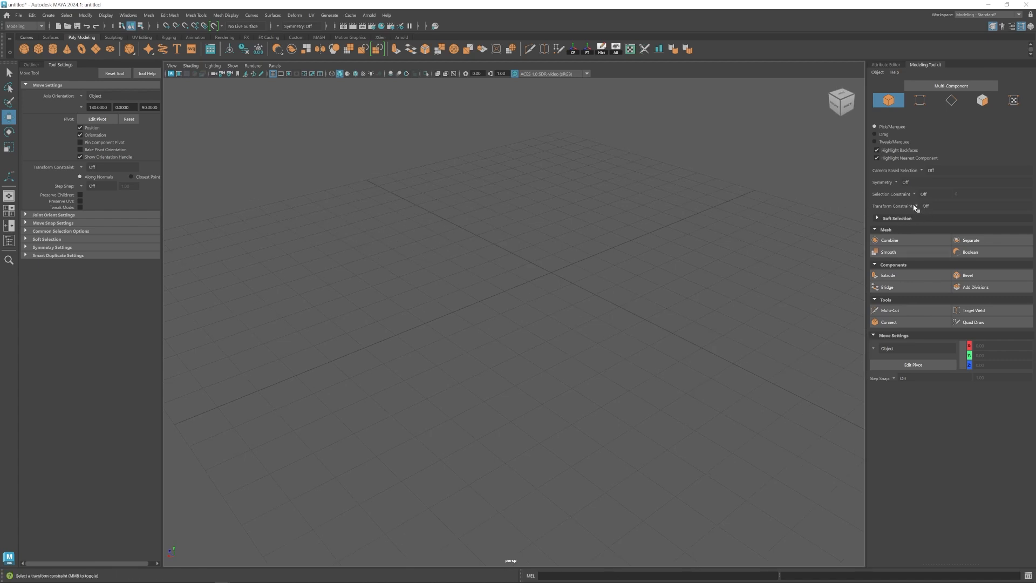
- Create a polygon torus, rotate it so the ring stands upright, and frame it closely
click(82, 51)
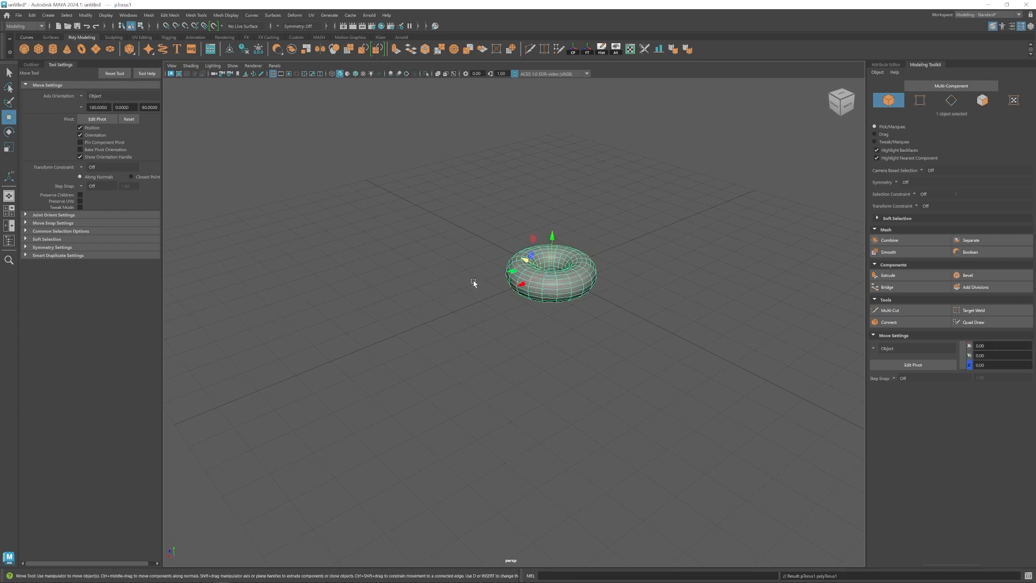
key(e)
drag(562, 246, 591, 294)
key(f)
alt+right_drag(539, 340, 486, 362)
alt+drag(485, 363, 432, 351)
alt+right_drag(432, 351, 712, 464)
alt+middle_drag(561, 384, 597, 403)
- Select a single vertex near the top of the torus, try moving it without a constraint, and undo the move
key(w)
key(F9)
alt+drag(505, 228, 463, 208)
click(468, 190)
alt+middle_drag(463, 209, 506, 246)
alt+right_drag(506, 246, 546, 270)
alt+drag(551, 152, 473, 135)
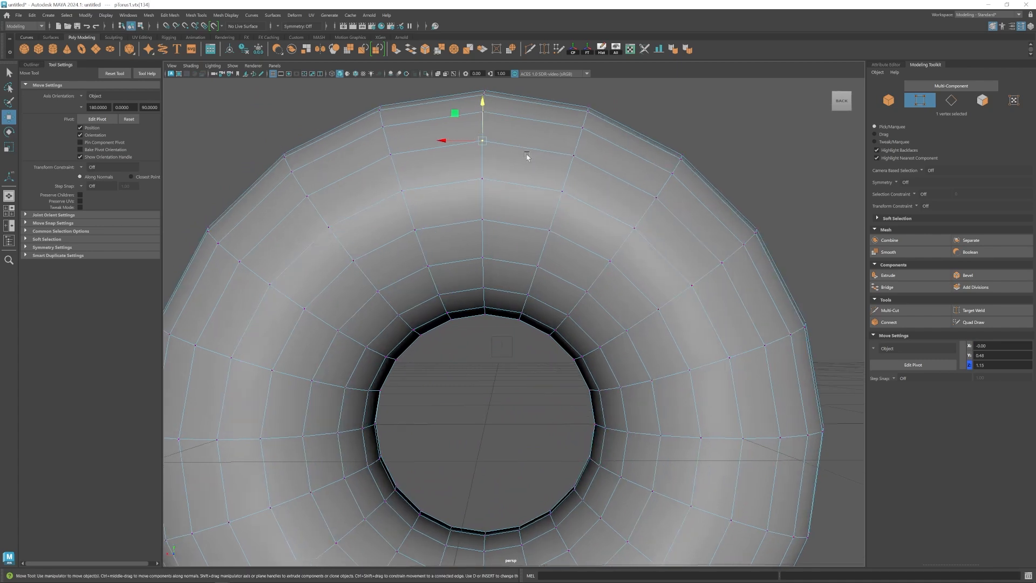
middle_drag(451, 115, 475, 117)
key(ctrl+z)
- Set the transform constraint to Edge Slide, slide the selected vertex sideways along its edge, and undo the slide
click(926, 206)
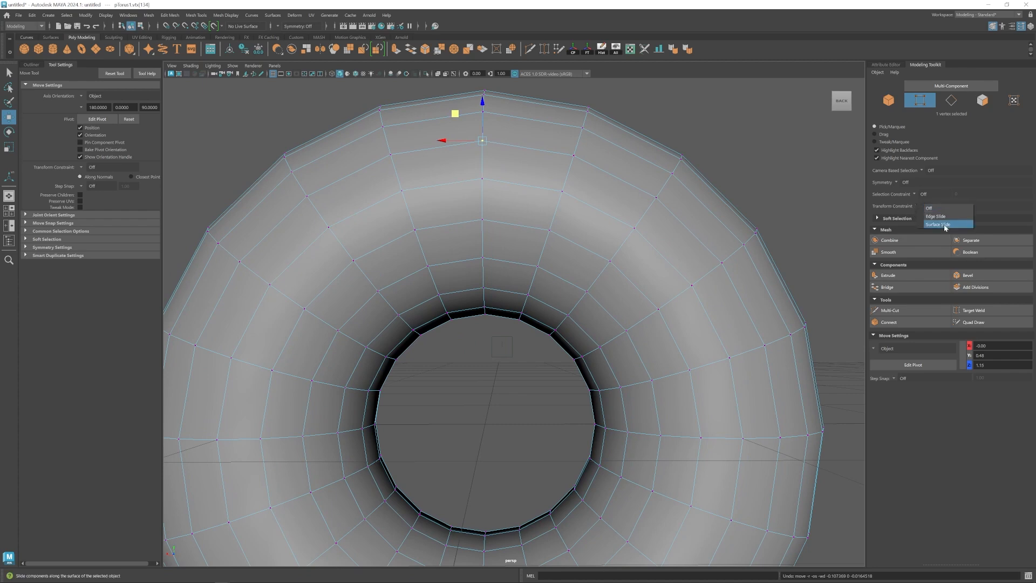
click(943, 217)
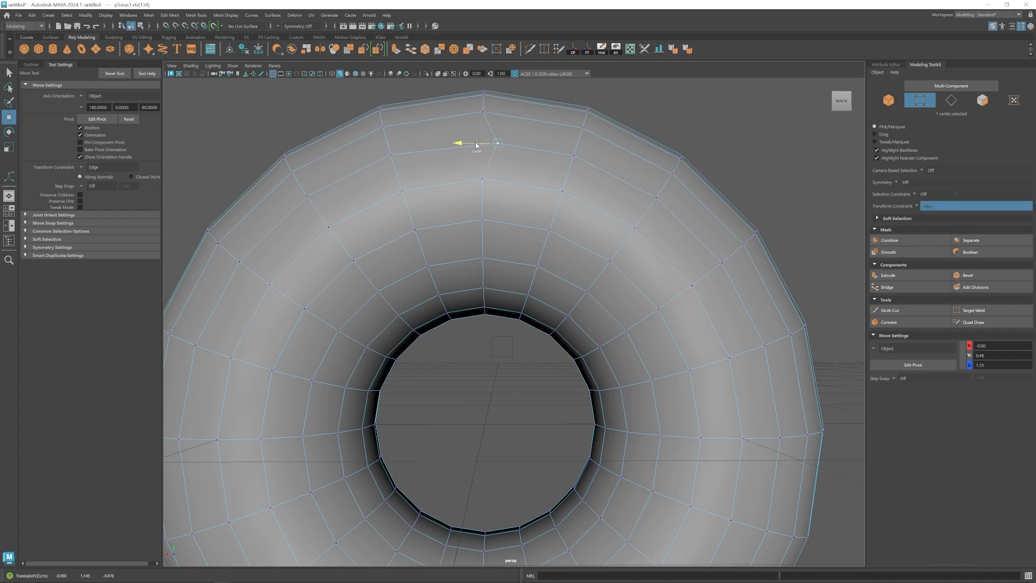
middle_drag(396, 146, 465, 159)
alt+drag(466, 159, 505, 176)
key(ctrl+z)
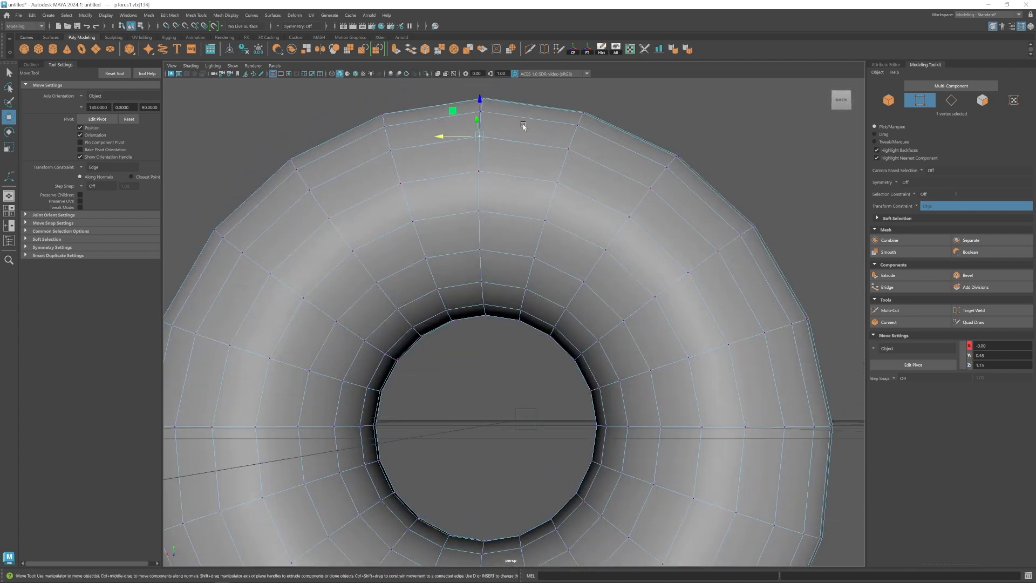
- Switch the transform constraint to Surface Slide and try sliding the vertex across the torus surface
click(950, 205)
click(945, 225)
alt+drag(486, 216, 496, 154)
mouse_move(496, 156)
alt+mouse_down()
mouse_move(491, 199)
mouse_move(423, 148)
mouse_move(364, 148)
mouse_move(502, 154)
alt+mouse_up()
alt+drag(502, 153, 519, 192)
drag(617, 200, 714, 217)
alt+drag(738, 287, 585, 258)
scroll(585, 258, down, 5)
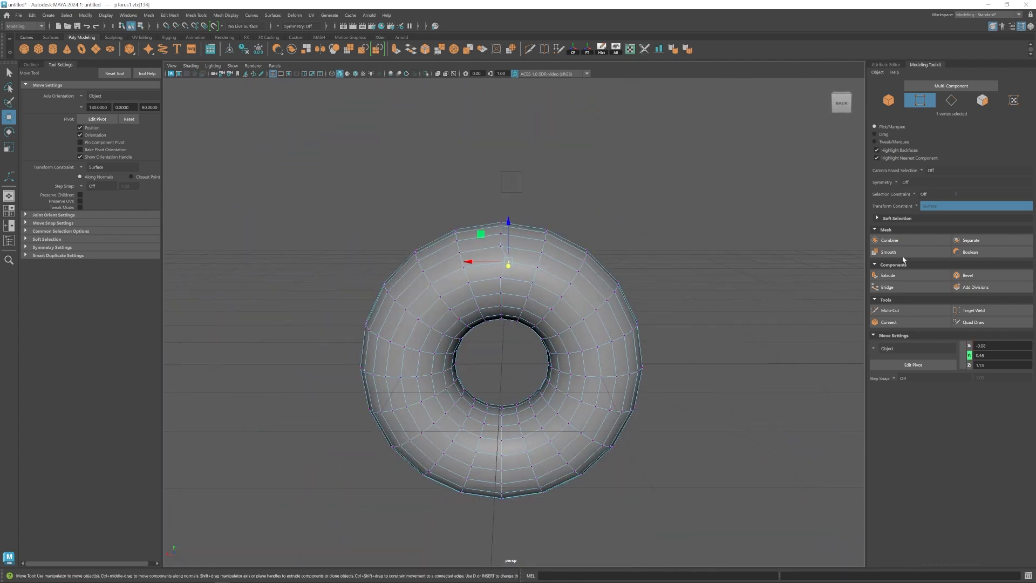
- Turn the transform constraint off, return to object mode and select the whole torus
click(921, 208)
click(927, 211)
alt+drag(474, 254, 540, 295)
right_drag(540, 294, 629, 230)
click(614, 295)
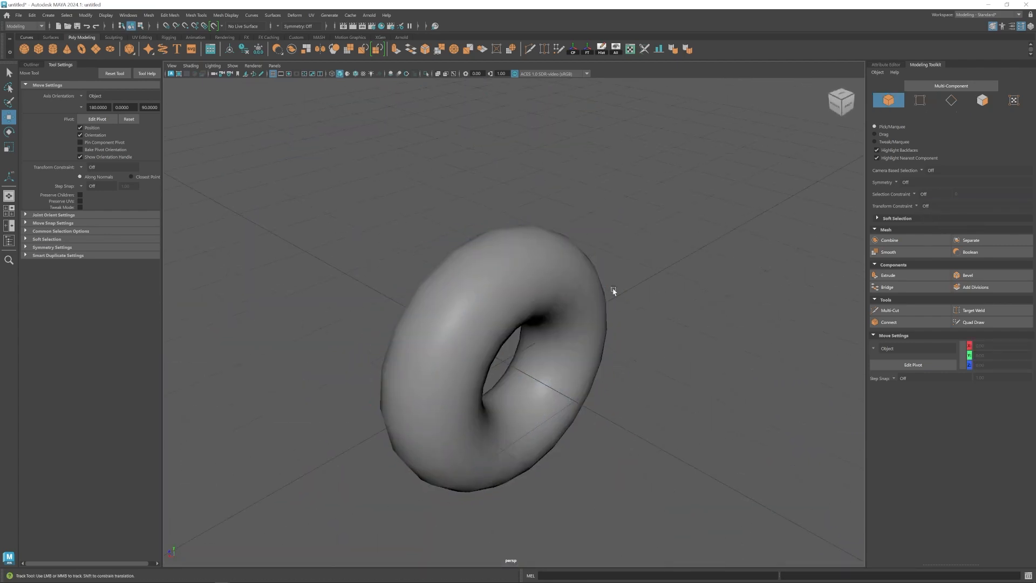
scroll(621, 305, up, 5)
alt+drag(626, 307, 637, 312)
click(613, 220)
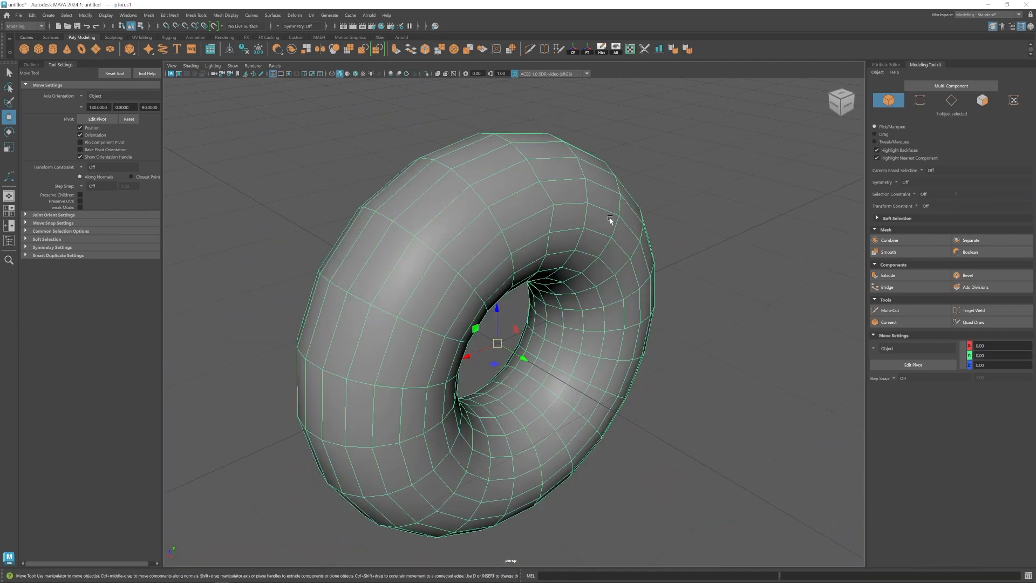
click(917, 207)
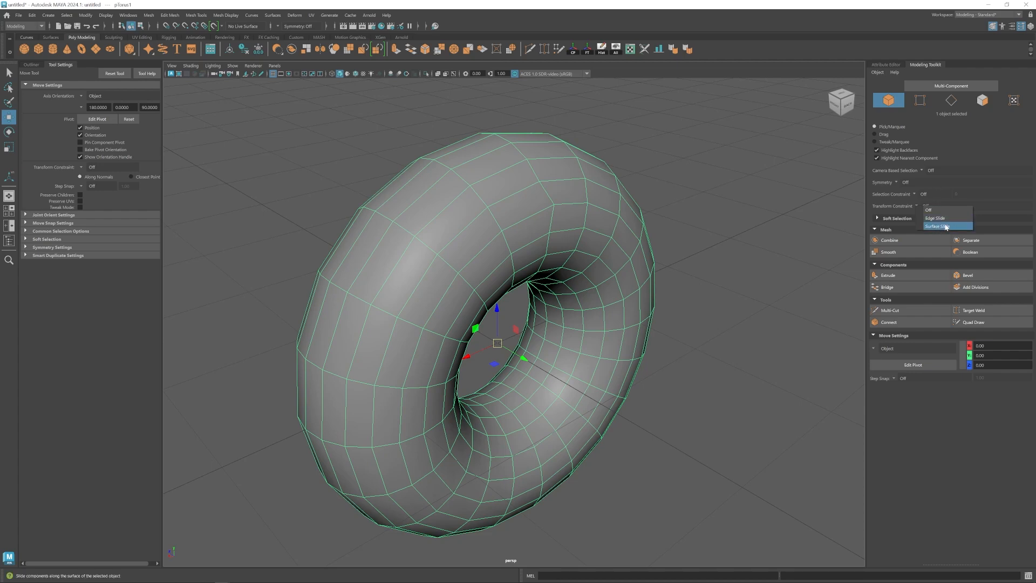
click(503, 272)
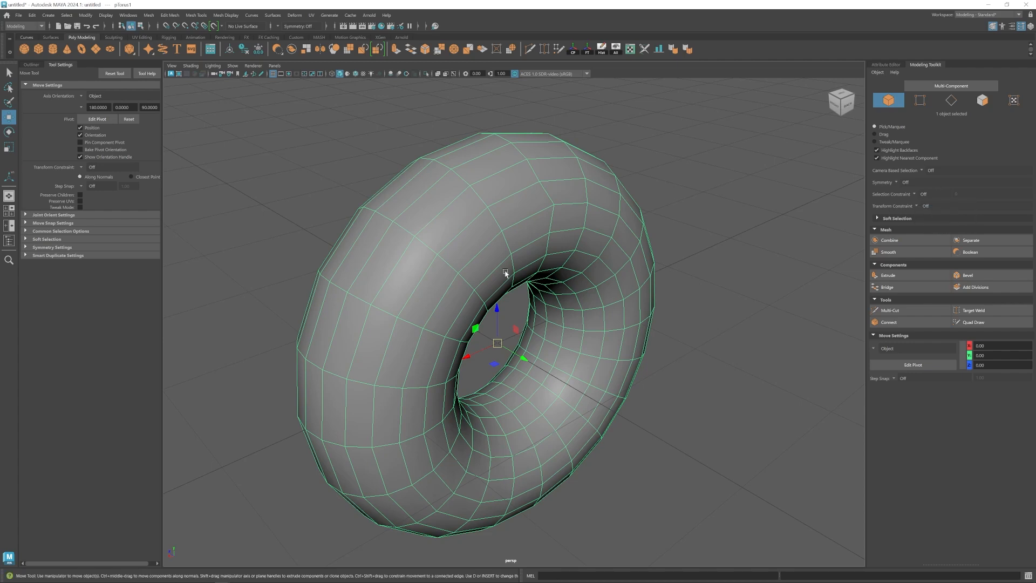
- Select an edge loop around the torus's tube, try moving it without a constraint, and undo the move
alt+drag(503, 272, 482, 271)
alt+drag(498, 230, 504, 214)
right_drag(503, 212, 505, 168)
double_click(508, 153)
alt+drag(542, 192, 604, 244)
mouse_move(485, 167)
mouse_down()
mouse_move(500, 174)
mouse_move(488, 169)
mouse_up()
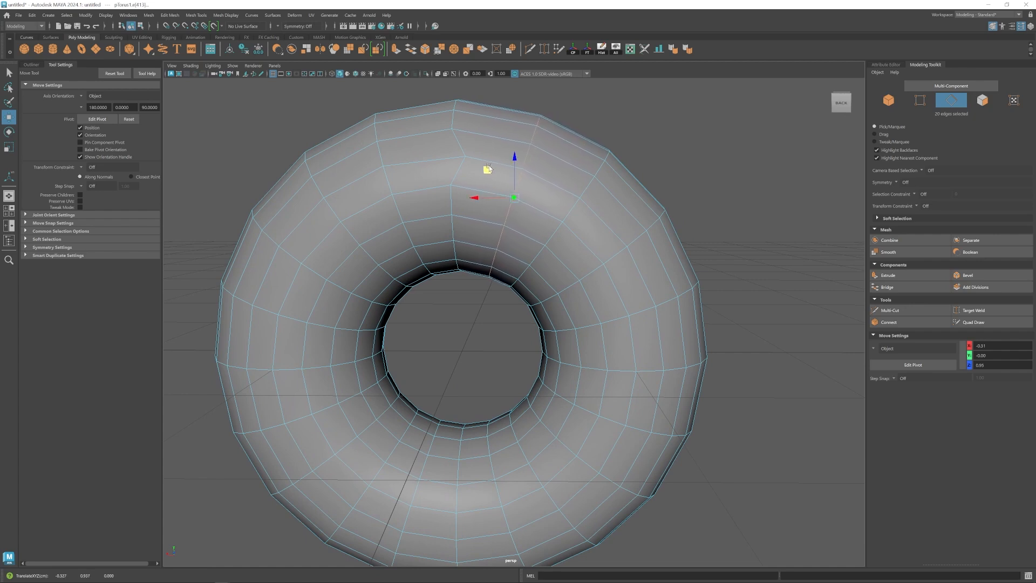
key(ctrl+z)
- Set the transform constraint to Edge Slide and try sliding the selected edge loop along the torus
click(915, 205)
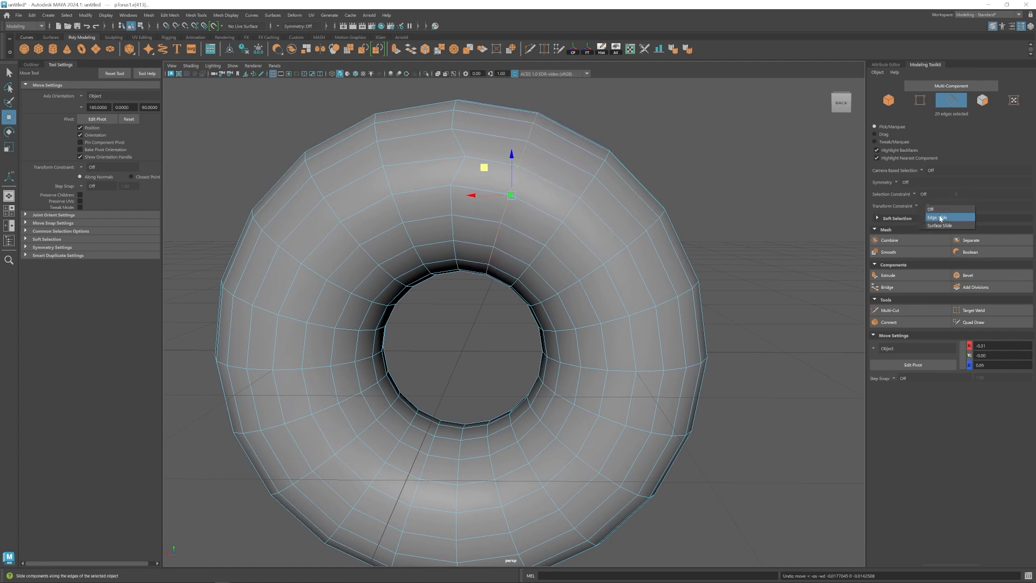
click(939, 213)
drag(511, 195, 470, 194)
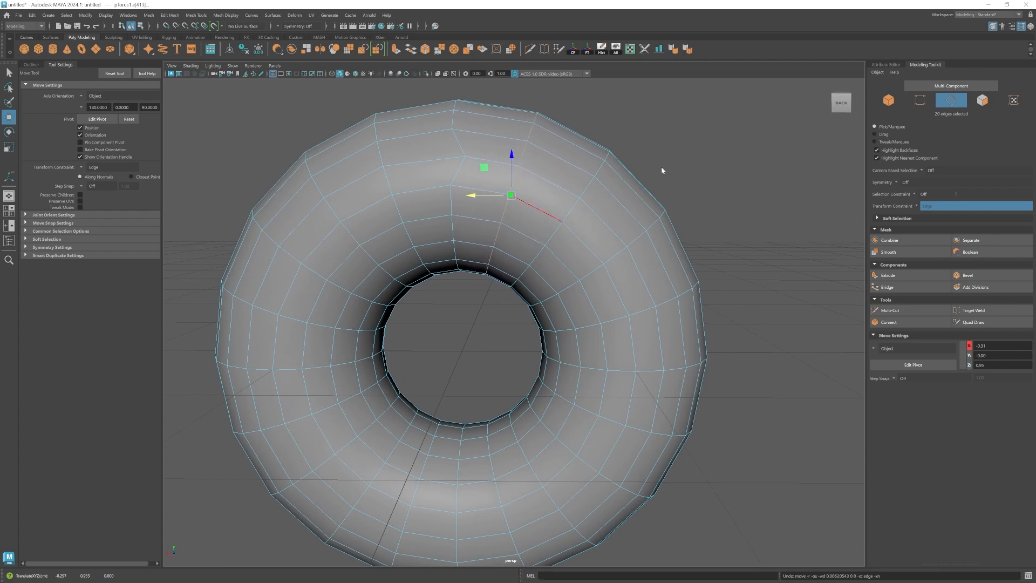
- Return to object mode, delete the torus and create a polygon cube in its place
right_drag(661, 169, 696, 172)
alt+right_drag(647, 216, 577, 251)
alt+drag(578, 251, 566, 257)
right_drag(566, 256, 643, 185)
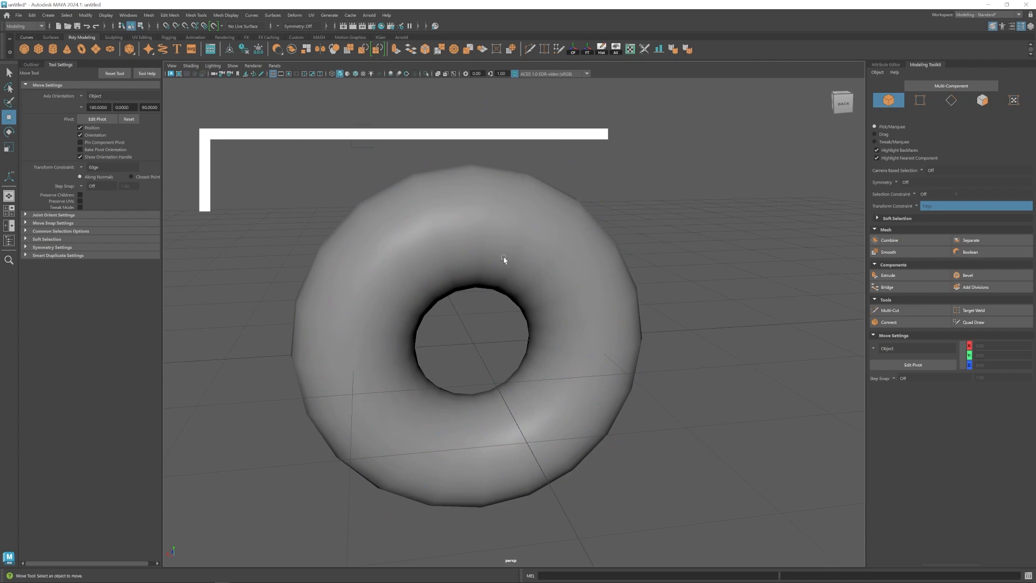
click(587, 242)
alt+drag(459, 270, 489, 293)
alt+right_drag(490, 293, 483, 313)
alt+middle_drag(483, 313, 488, 325)
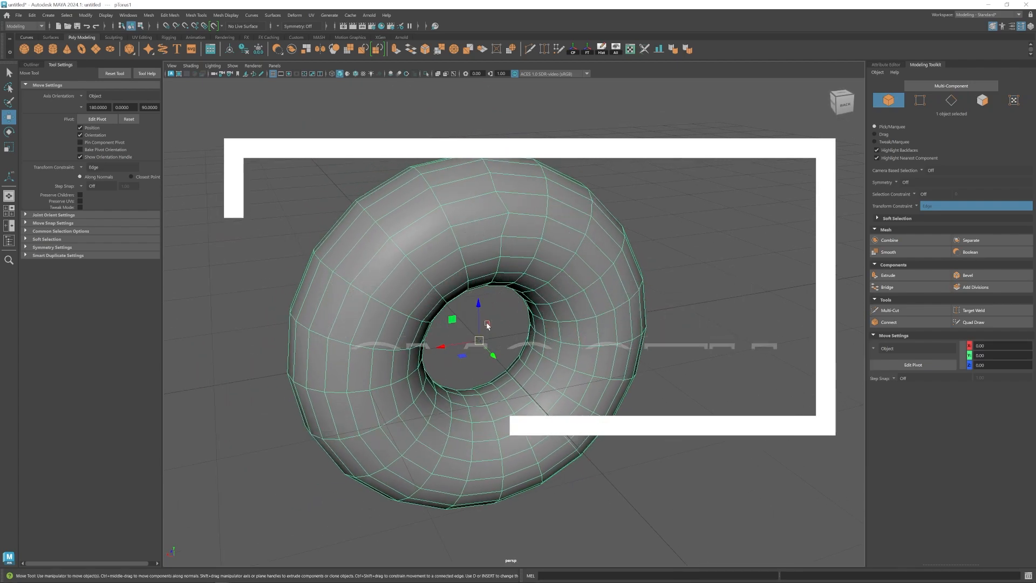
key(Delete)
click(39, 49)
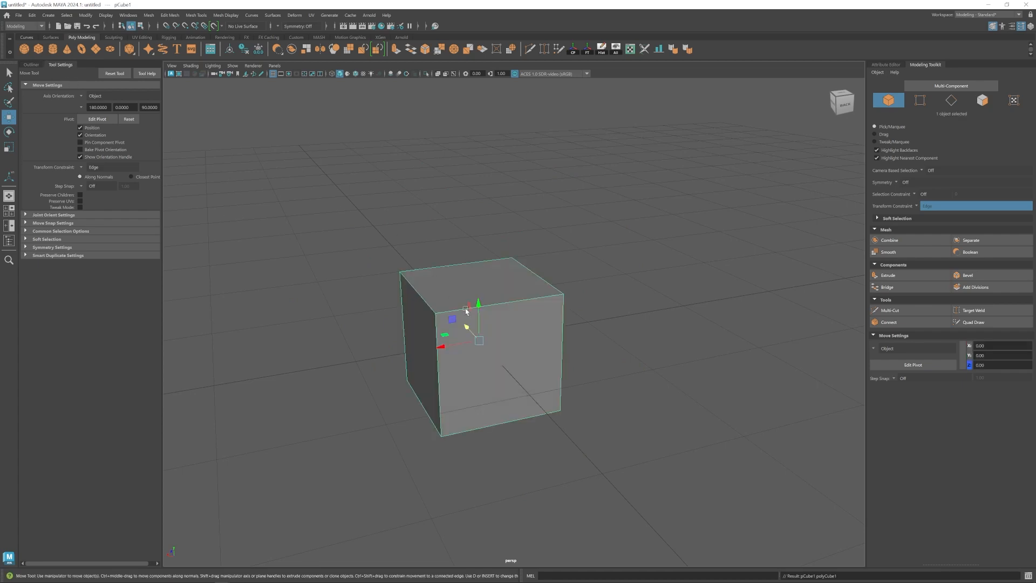
alt+middle_drag(466, 353, 480, 329)
alt+drag(481, 328, 508, 345)
alt+right_drag(507, 345, 604, 386)
alt+middle_drag(603, 386, 646, 400)
alt+right_drag(646, 400, 436, 313)
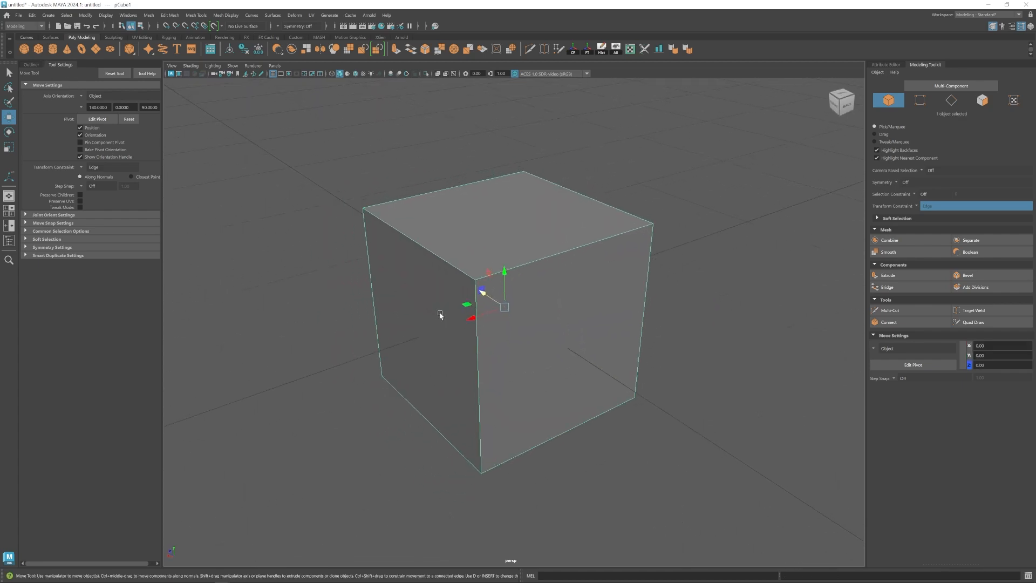
right_drag(511, 237, 511, 259)
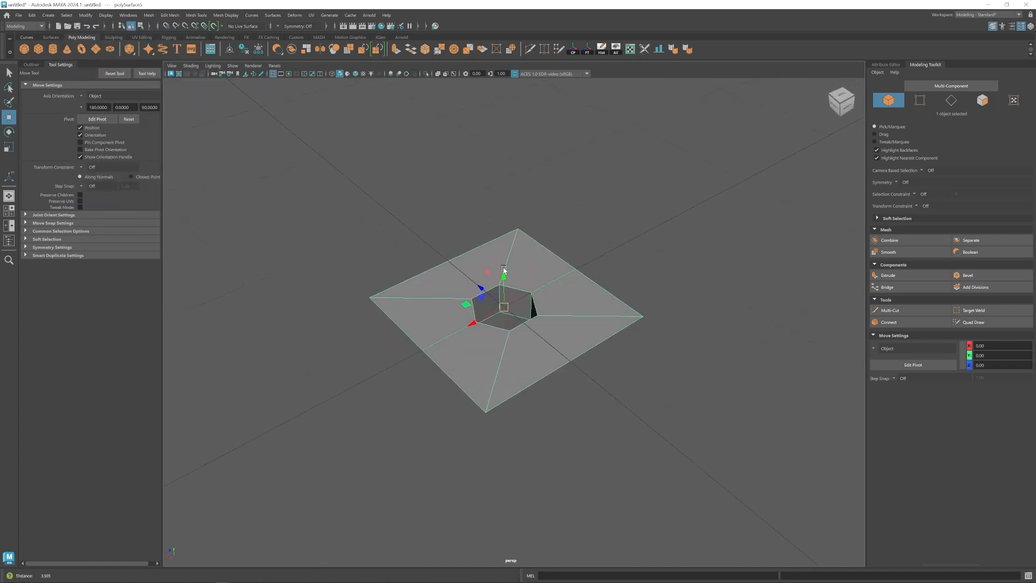
- Delete the construction history of the flat mesh with the hexagonal hole
alt+drag(537, 299, 554, 299)
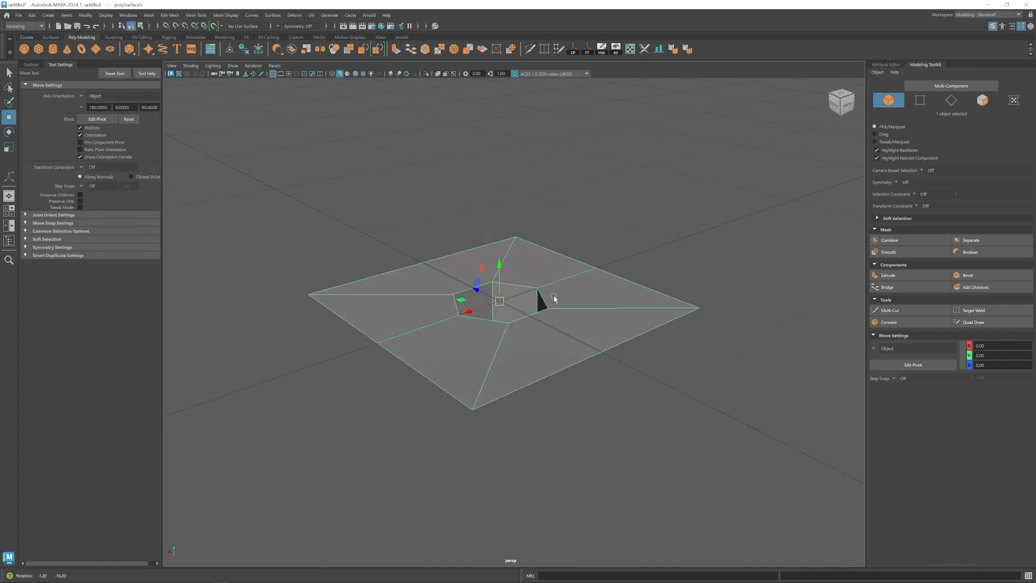
click(602, 49)
alt+drag(540, 260, 541, 283)
scroll(541, 283, up, 2)
key(alt+d)
alt+middle_drag(554, 294, 544, 307)
click(544, 307)
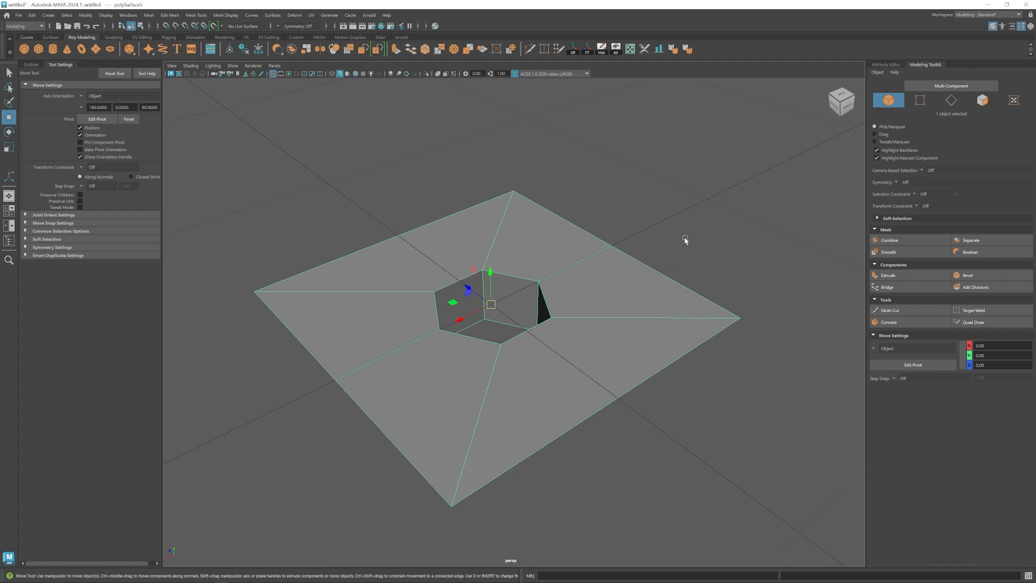
- Preview the flat mesh smoothed, deselect it and examine the rounded hole from several angles
key(3)
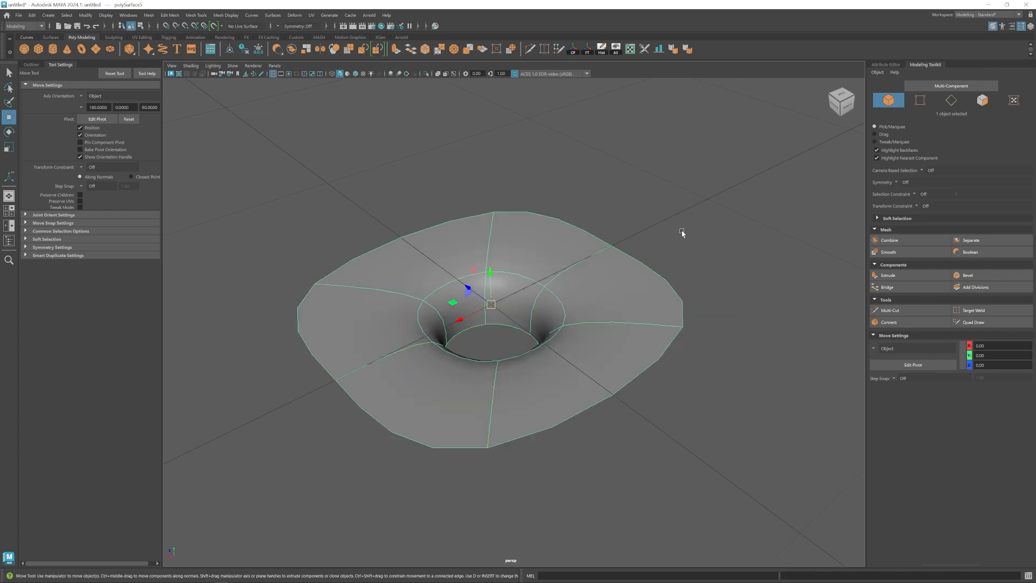
click(682, 232)
scroll(564, 358, down, 4)
alt+drag(564, 358, 576, 354)
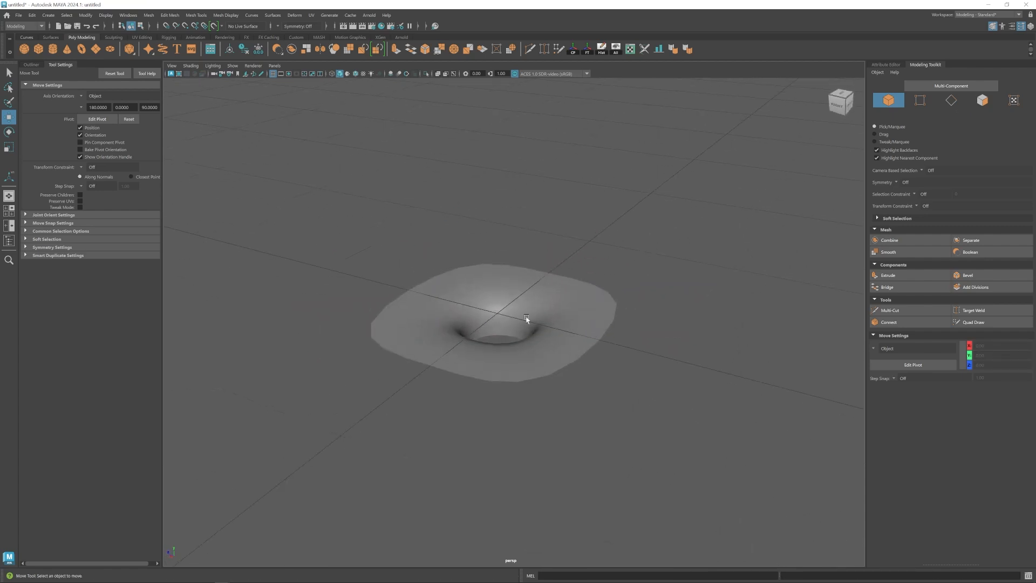
alt+drag(526, 318, 543, 352)
alt+right_drag(543, 351, 586, 357)
alt+drag(586, 358, 586, 350)
alt+right_drag(505, 335, 347, 340)
alt+drag(348, 340, 511, 340)
alt+right_drag(511, 340, 565, 358)
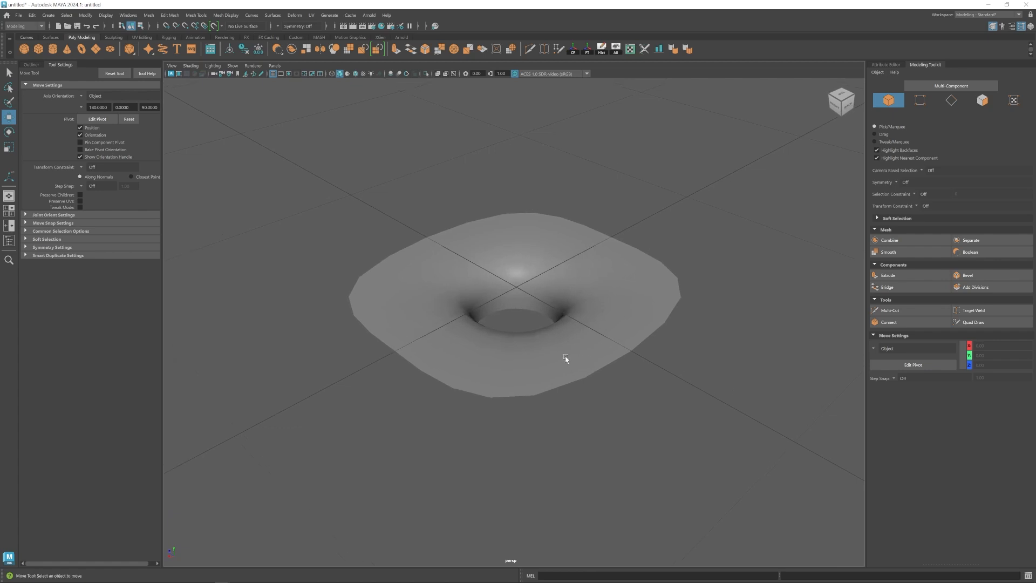
- Turn off the flat mesh's smooth preview and bevel the edge loop around the hole's rim
click(566, 358)
key(1)
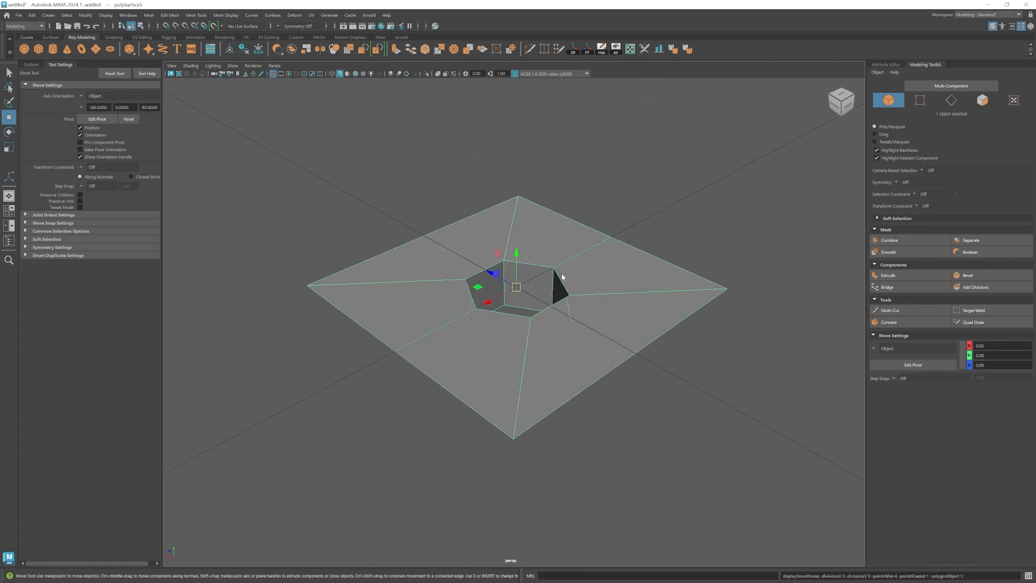
key(F10)
click(170, 15)
click(184, 46)
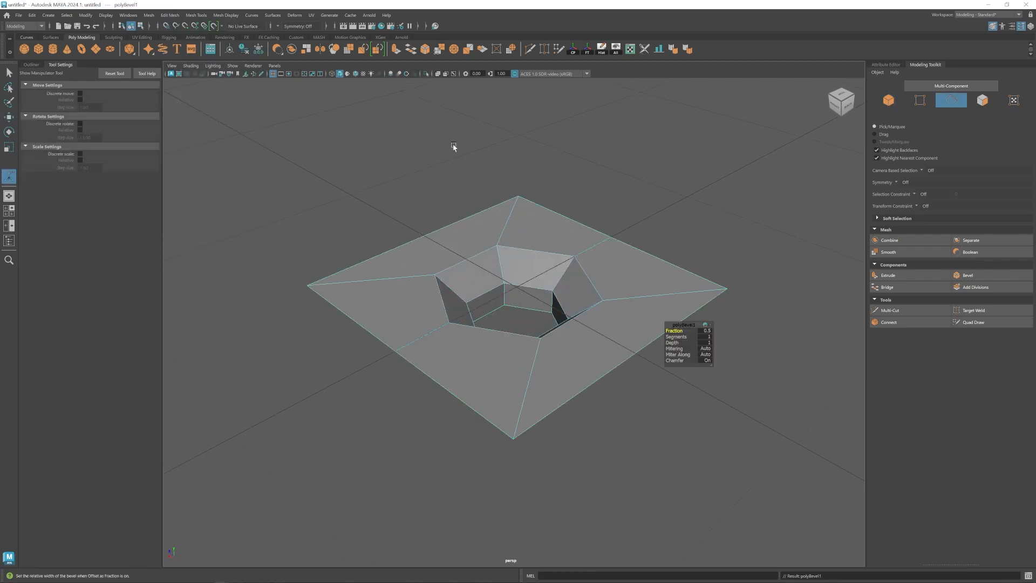
- Set the rim bevel to 2 segments with a fraction of 0.024
click(883, 65)
mouse_move(942, 165)
mouse_down()
mouse_move(960, 156)
mouse_move(941, 156)
mouse_up()
scroll(534, 340, up, 5)
- Preview the bevelled mesh smoothed, examine the hole's rim, and return to the unsmoothed display to compare
key(3)
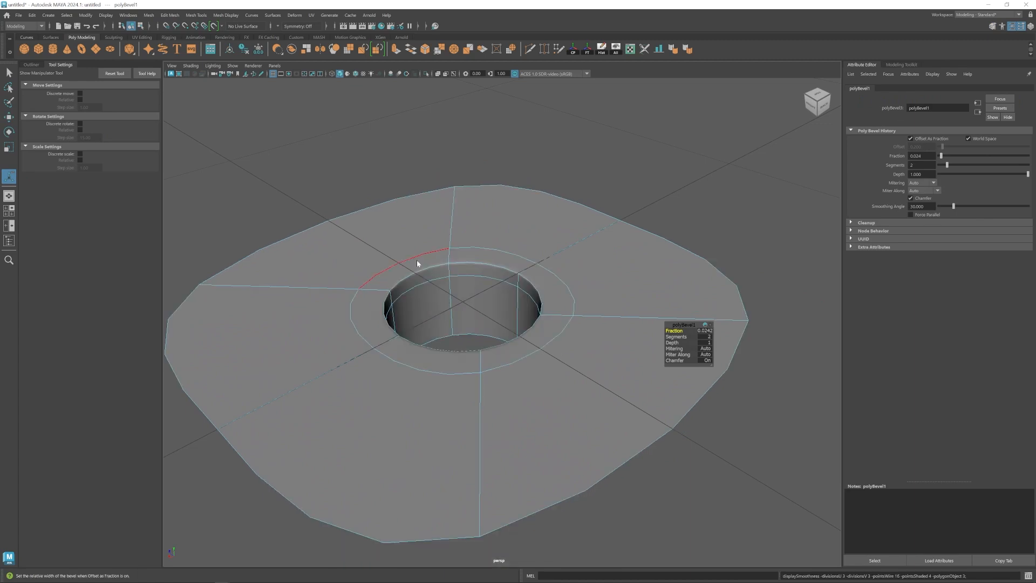
key(q)
click(647, 197)
scroll(481, 316, down, 4)
alt+drag(480, 316, 474, 347)
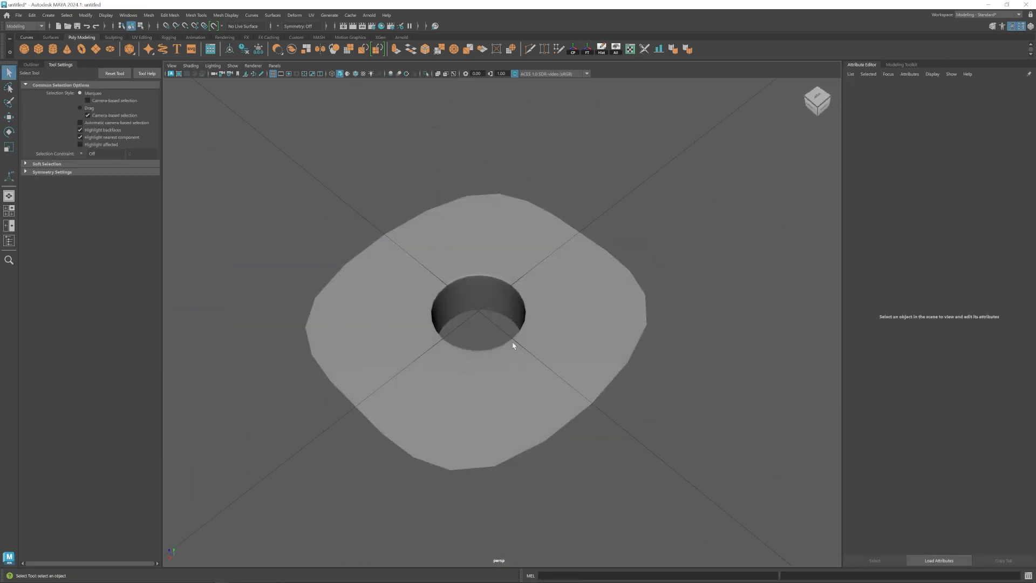
alt+drag(485, 368, 464, 354)
click(488, 352)
key(1)
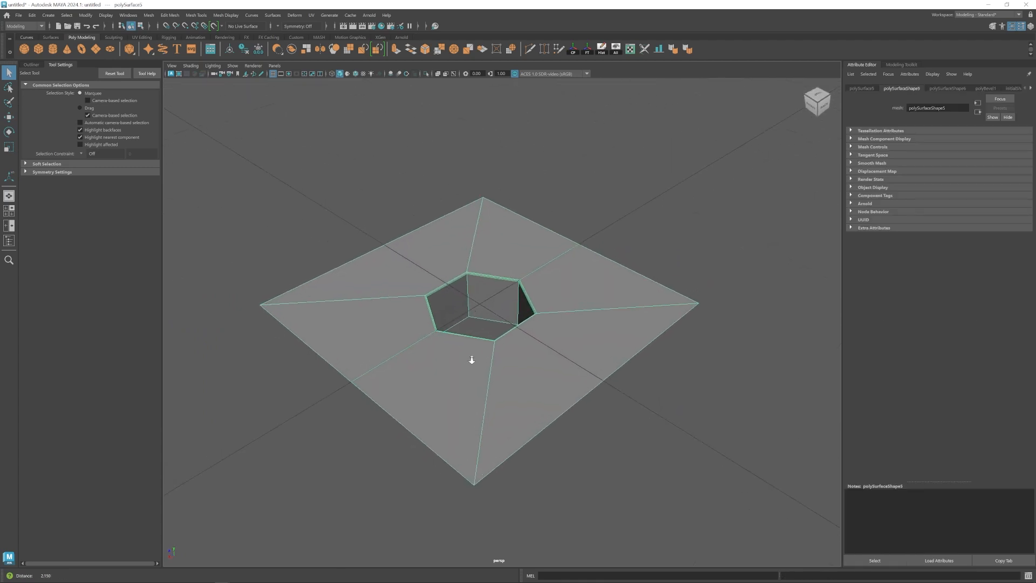
scroll(534, 373, up, 2)
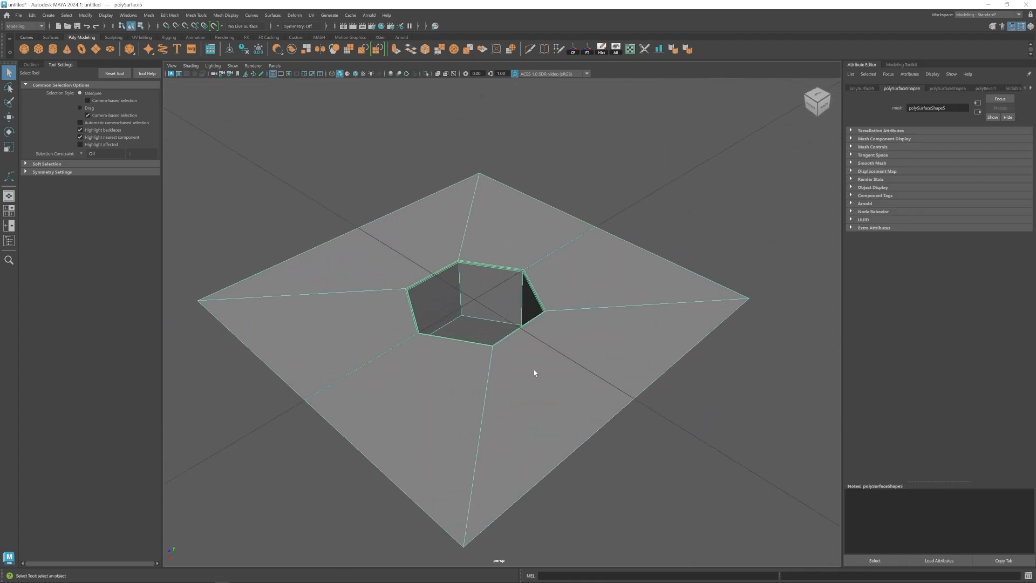
- Turn the smooth preview back on for the flat mesh and deselect it
key(3)
click(689, 178)
scroll(446, 356, down, 3)
mouse_move(446, 356)
alt+mouse_down()
mouse_move(430, 370)
mouse_move(449, 357)
alt+mouse_up()
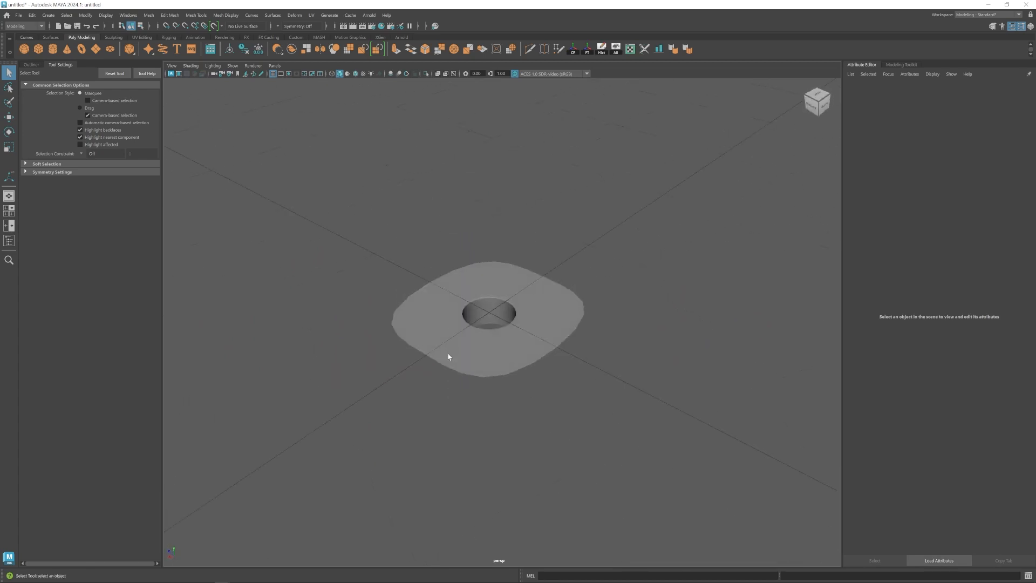
- Create a polygon cube and move it clear of the flat mesh along the ground
click(488, 362)
click(430, 218)
alt+middle_drag(515, 346, 399, 320)
key(w)
click(39, 49)
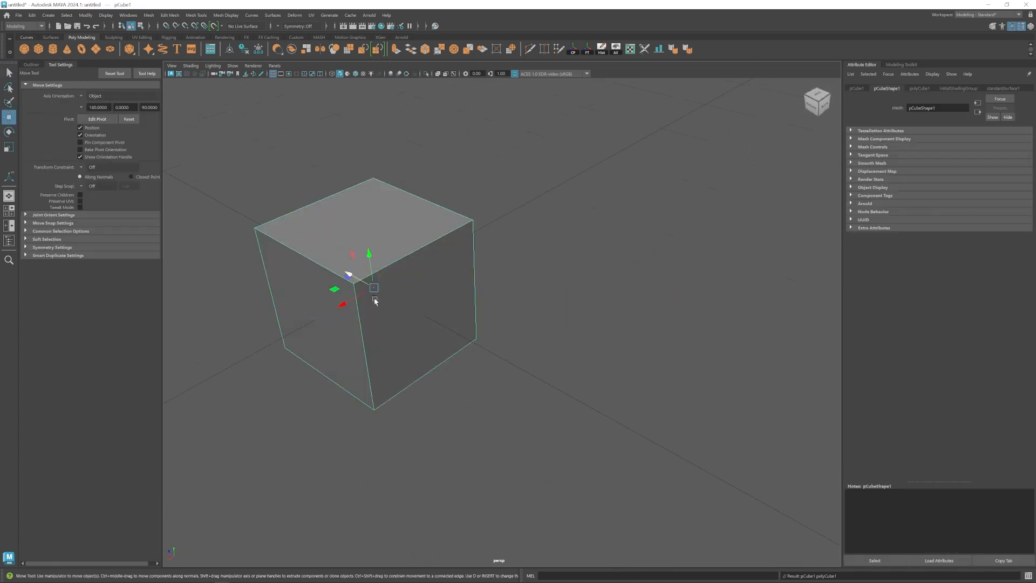
drag(342, 305, 500, 243)
alt+middle_drag(499, 243, 510, 290)
alt+right_drag(510, 290, 548, 225)
alt+drag(609, 286, 583, 276)
- Select all the cube's edges and bevel them with 2 segments
drag(732, 111, 432, 359)
alt+drag(435, 353, 539, 363)
alt+middle_drag(539, 364, 505, 389)
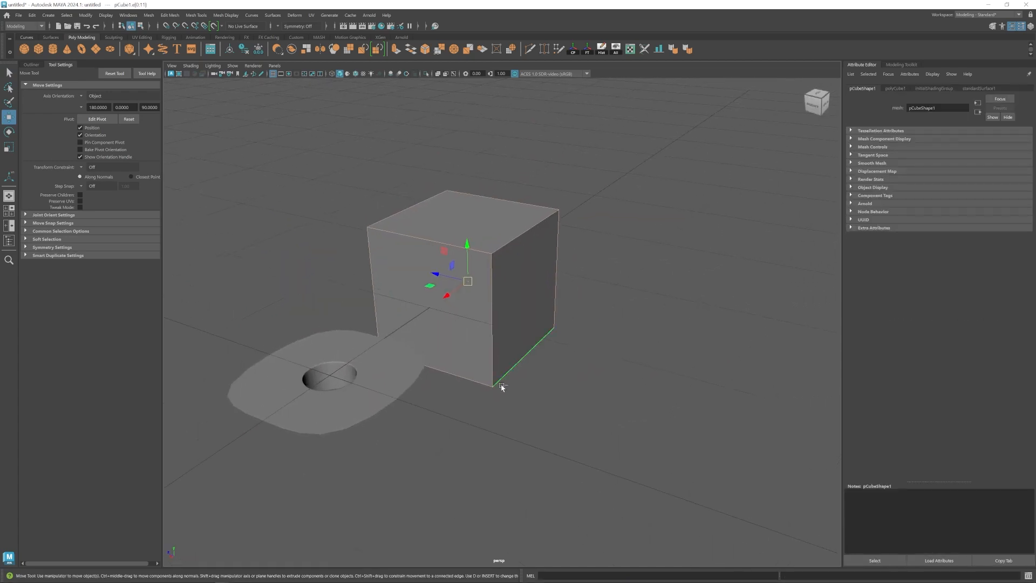
key(ctrl+b)
click(949, 165)
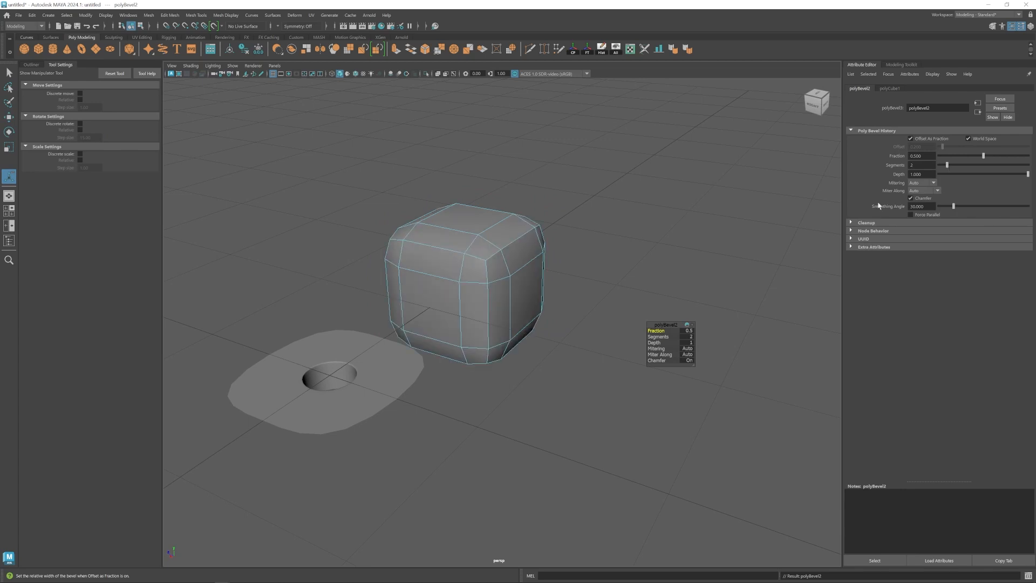
- Preview the bevelled cube smoothed and deselect it to view it beside the flat mesh
alt+drag(429, 327, 412, 325)
key(3)
key(q)
click(609, 216)
scroll(432, 337, down, 5)
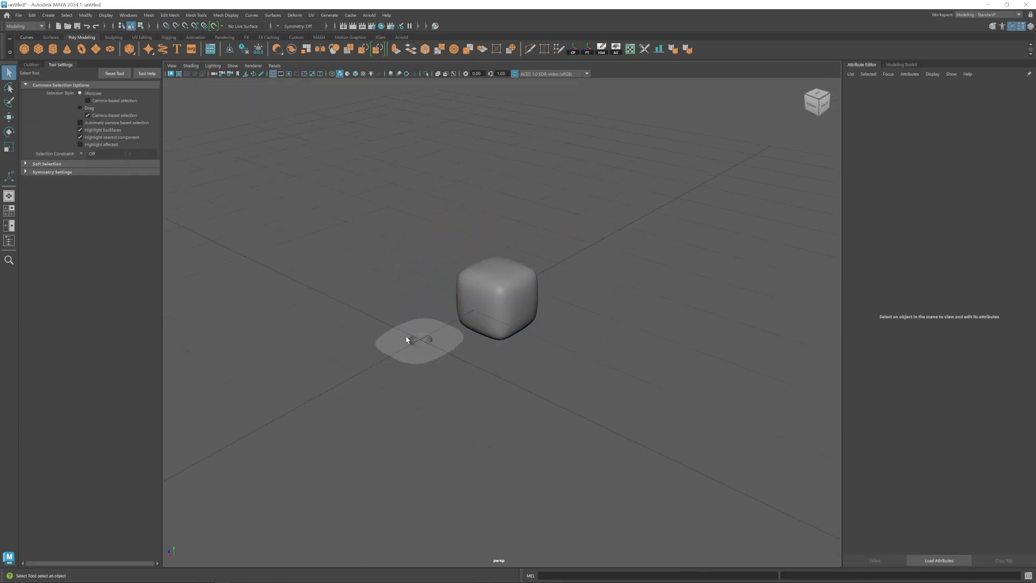
- Turn off the cube's smooth preview and soften its edges
alt+drag(507, 340, 476, 342)
scroll(476, 343, up, 5)
click(514, 269)
key(1)
click(661, 223)
alt+drag(540, 294, 563, 286)
click(563, 286)
click(673, 50)
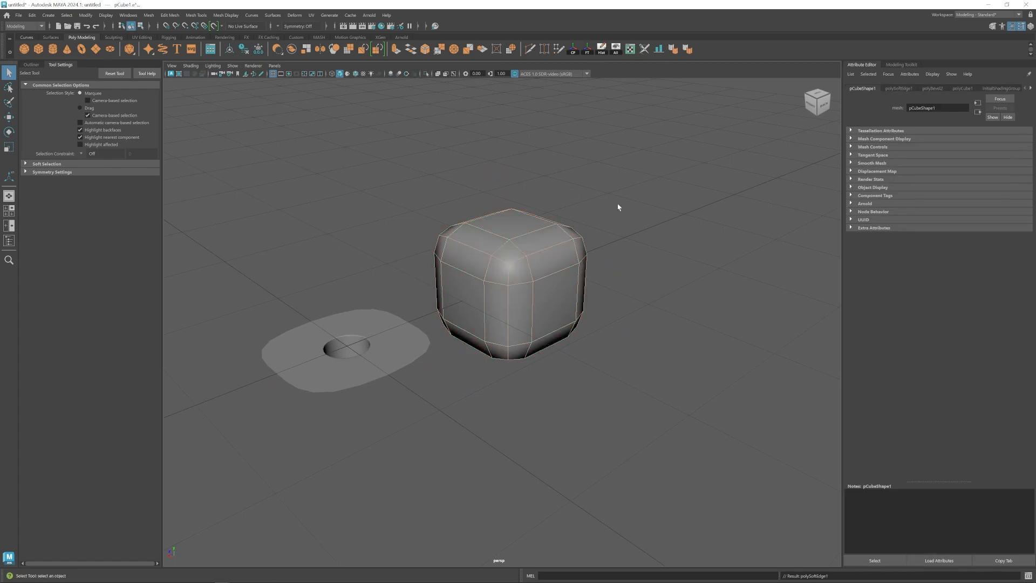
- Deselect the cube and examine the shading and silhouette of its softened edges
click(617, 205)
alt+drag(489, 305, 491, 318)
alt+middle_drag(490, 318, 460, 319)
alt+right_drag(459, 319, 568, 344)
alt+drag(568, 345, 568, 334)
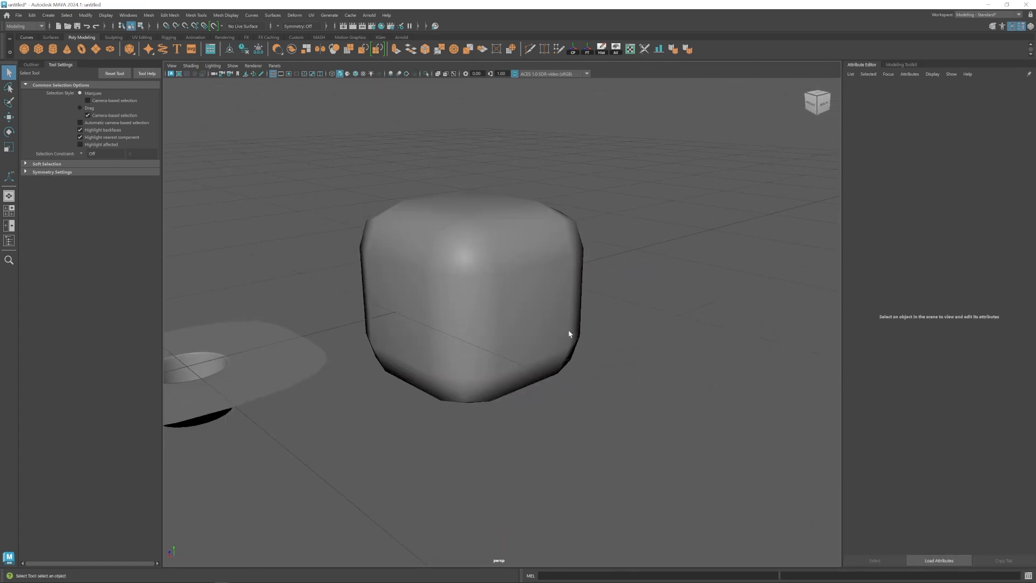
click(566, 221)
click(611, 263)
- Toggle the cube's smooth preview on and off to compare it with the soft-edged unsmoothed mesh
alt+drag(531, 213, 476, 285)
click(476, 284)
key(3)
click(598, 331)
alt+right_drag(597, 332, 460, 409)
alt+middle_drag(488, 388, 495, 395)
alt+right_drag(495, 395, 563, 239)
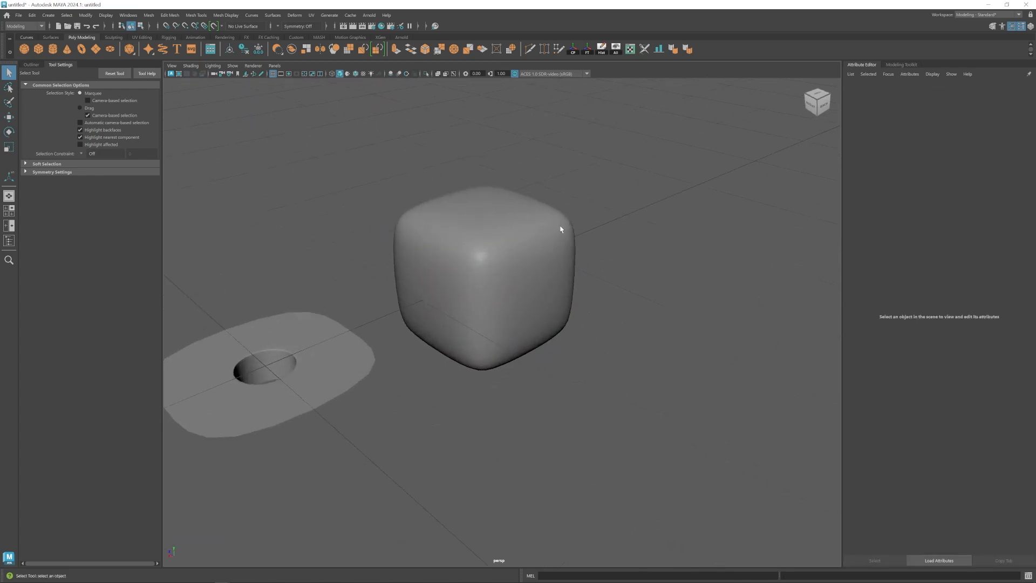
click(555, 259)
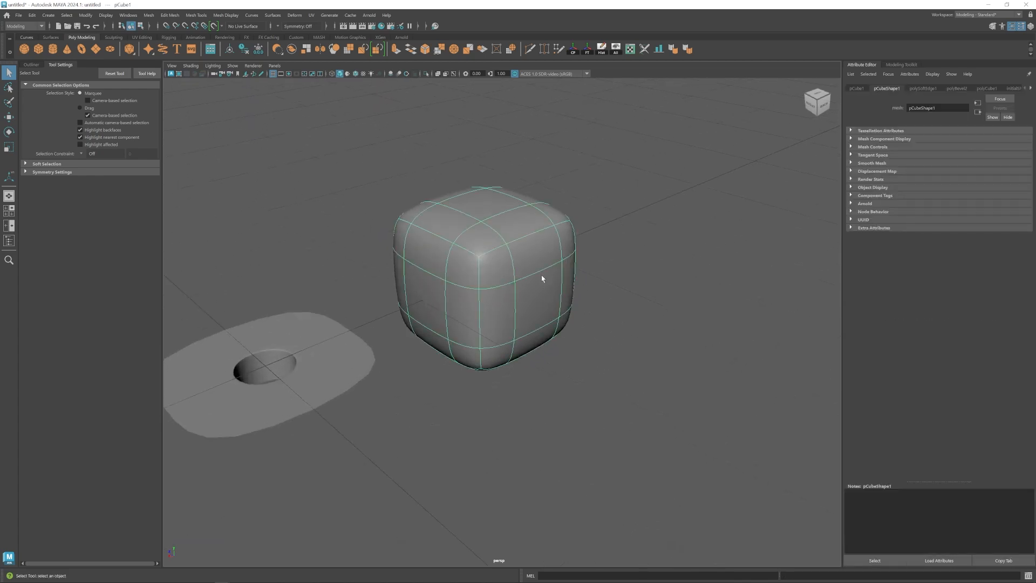
click(675, 210)
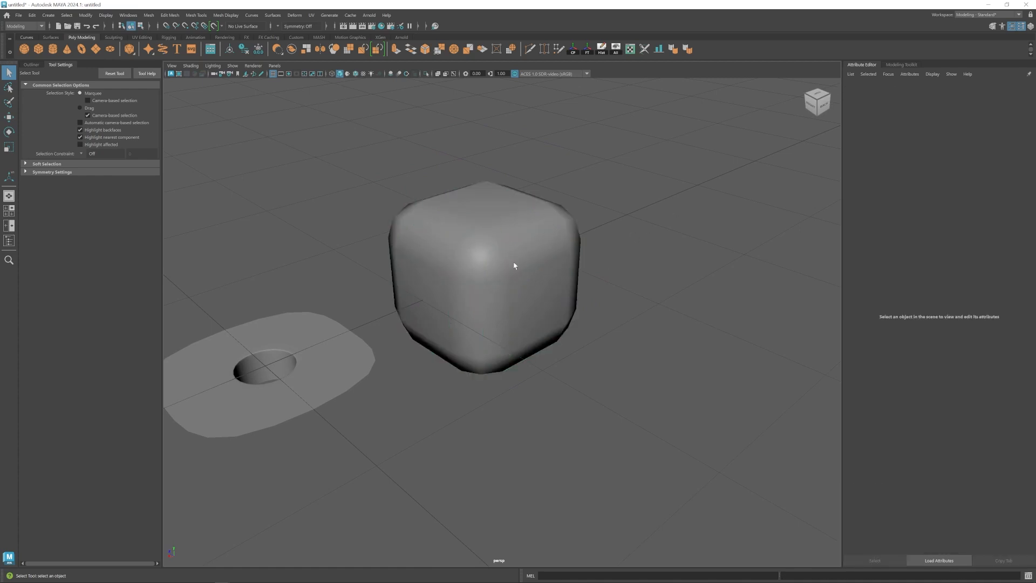
- Apply the Smooth operation to the cube's mesh with 2 division levels
click(439, 211)
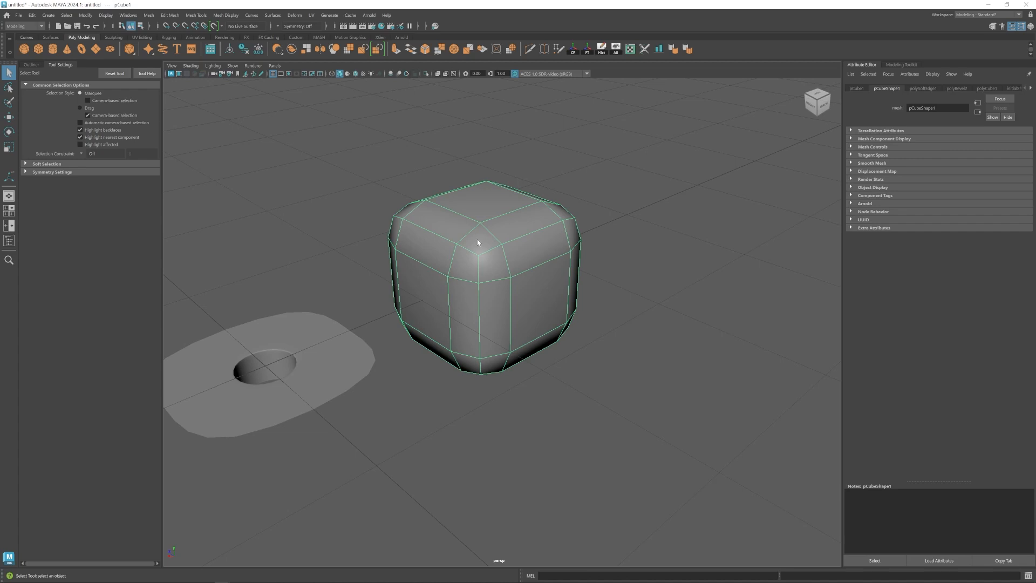
click(149, 15)
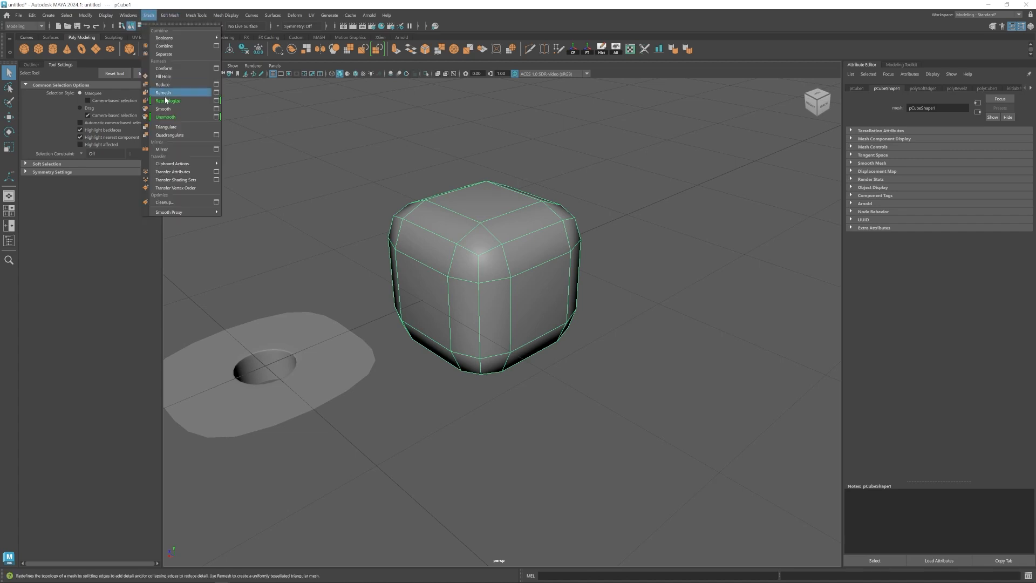
click(169, 110)
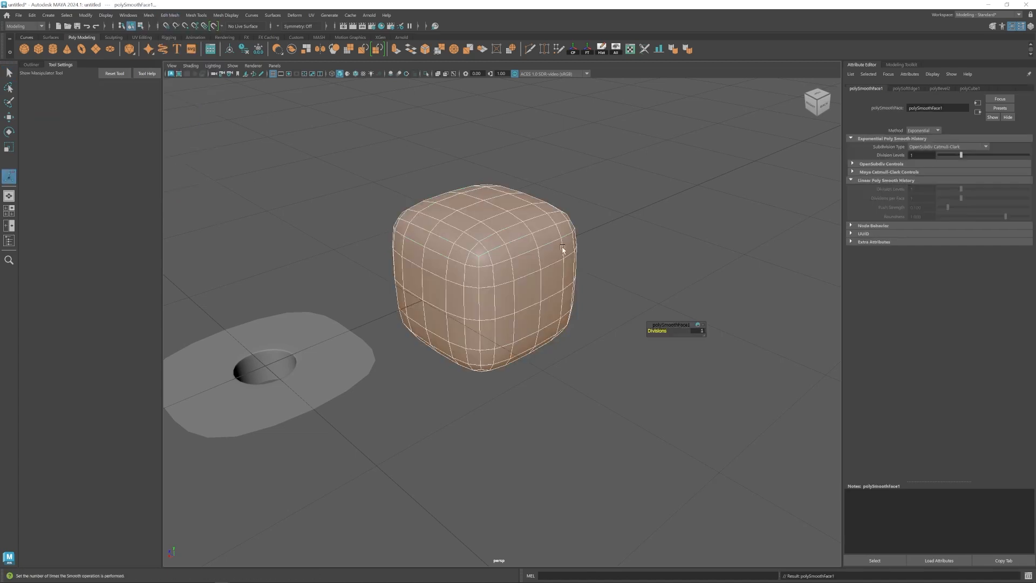
key(1)
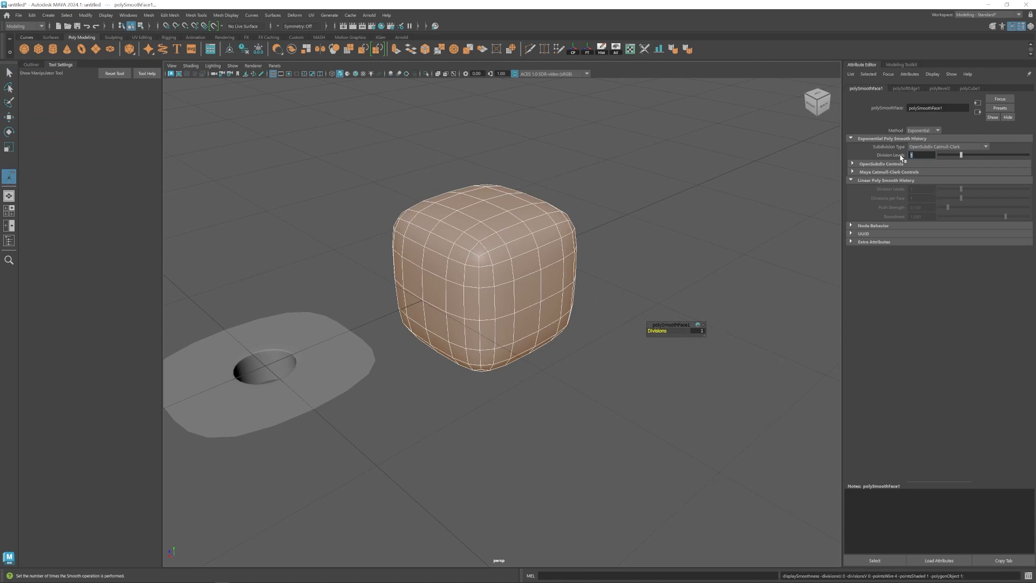
text(2)
key(Return)
click(669, 159)
click(478, 270)
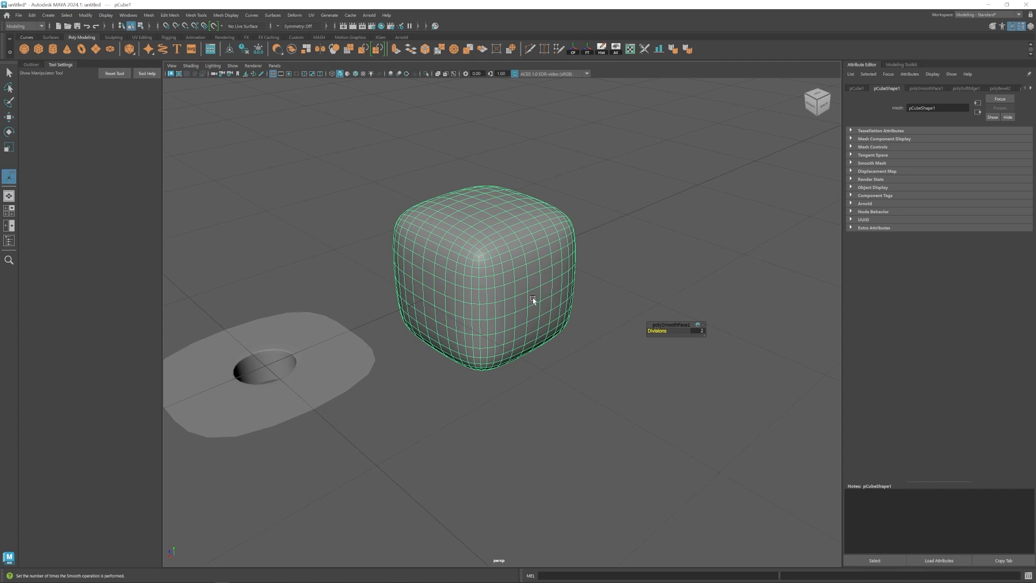
- Unsmooth the cube's mesh until it is back to its low-density bevelled topology
alt+right_drag(499, 330, 576, 259)
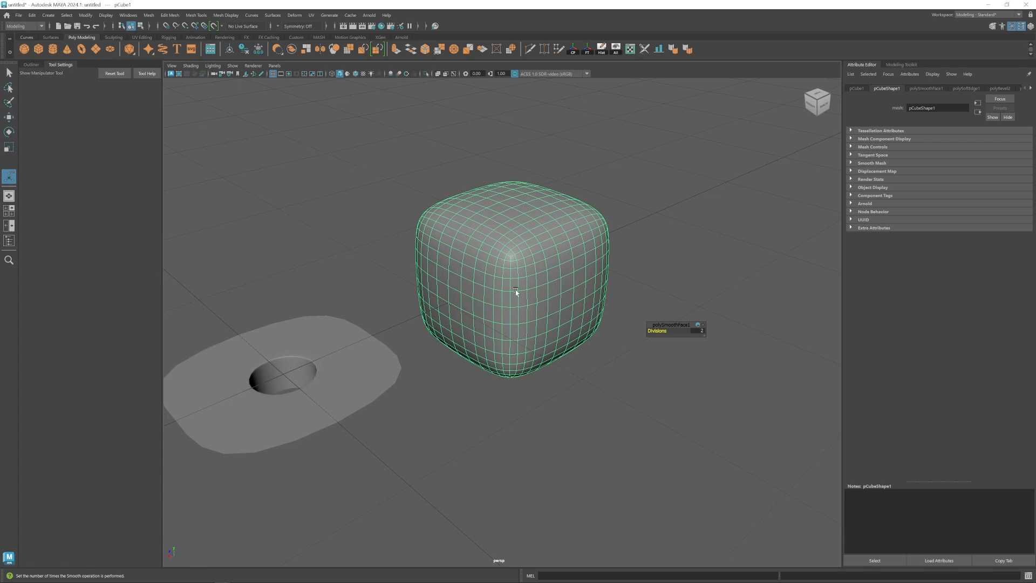
click(148, 15)
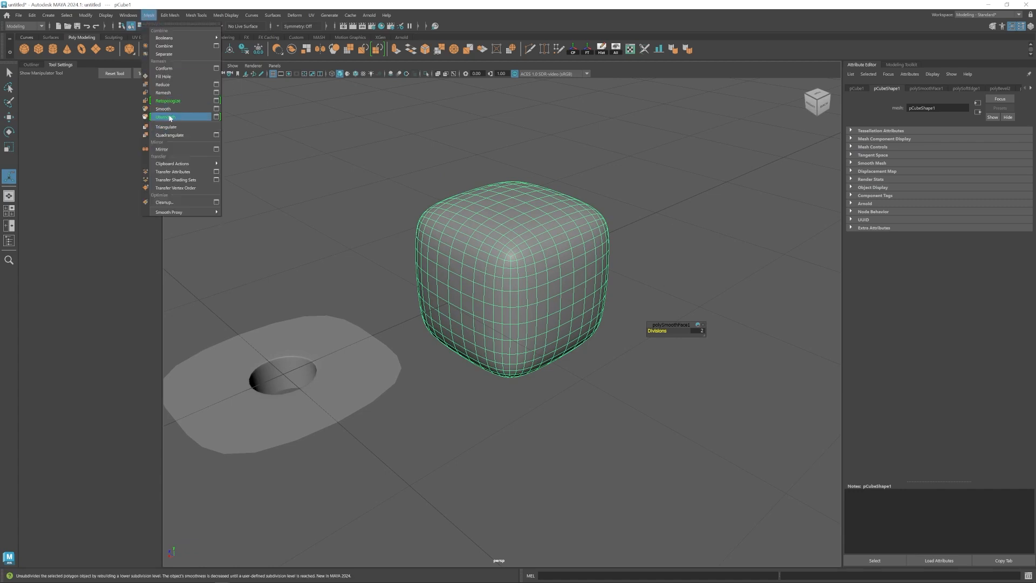
click(169, 117)
click(149, 15)
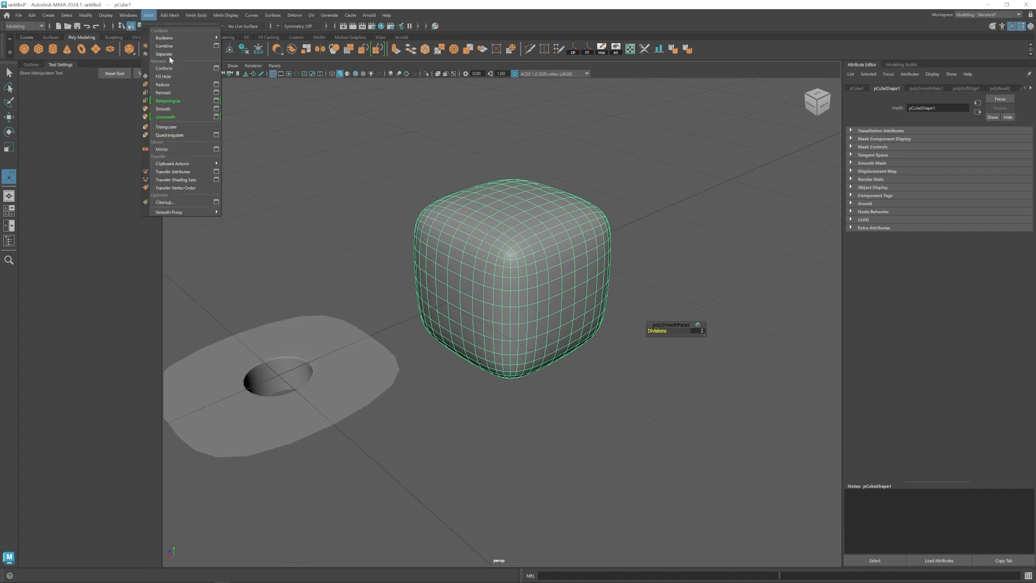
click(165, 117)
click(149, 15)
click(166, 118)
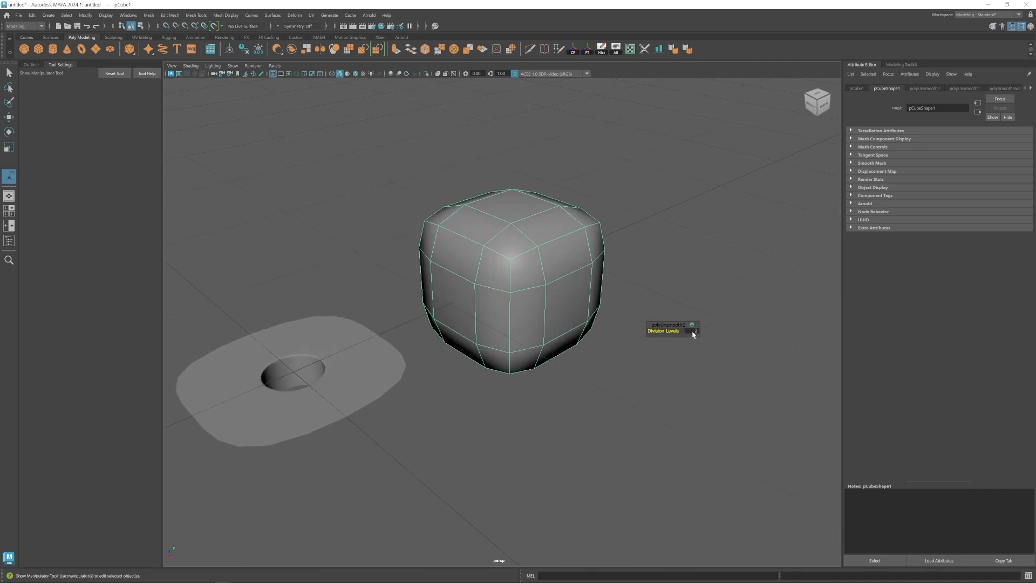
- Smooth the cube's mesh again with 1 division level and switch to the Move tool
click(170, 15)
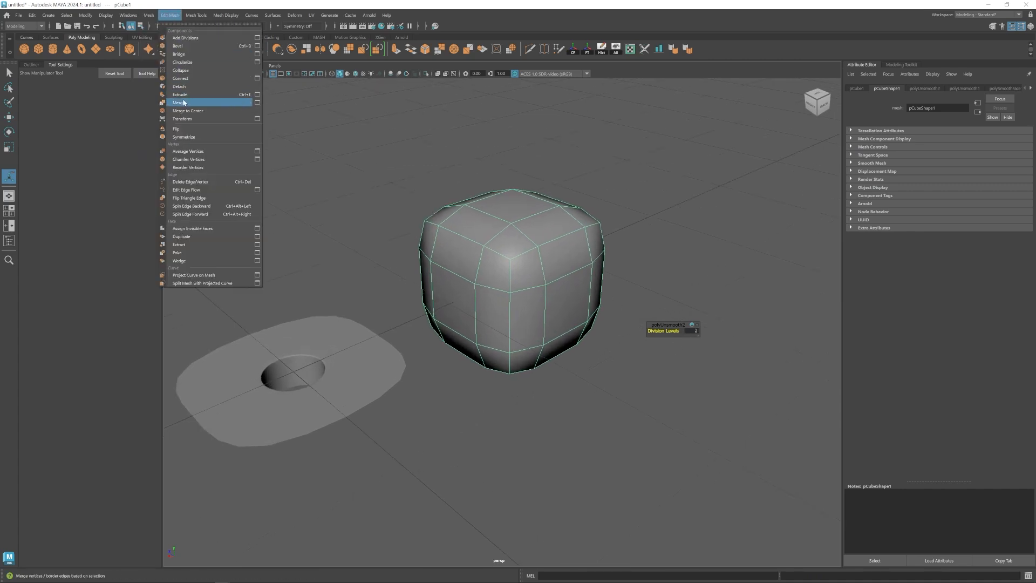
mouse_move(149, 16)
click(174, 117)
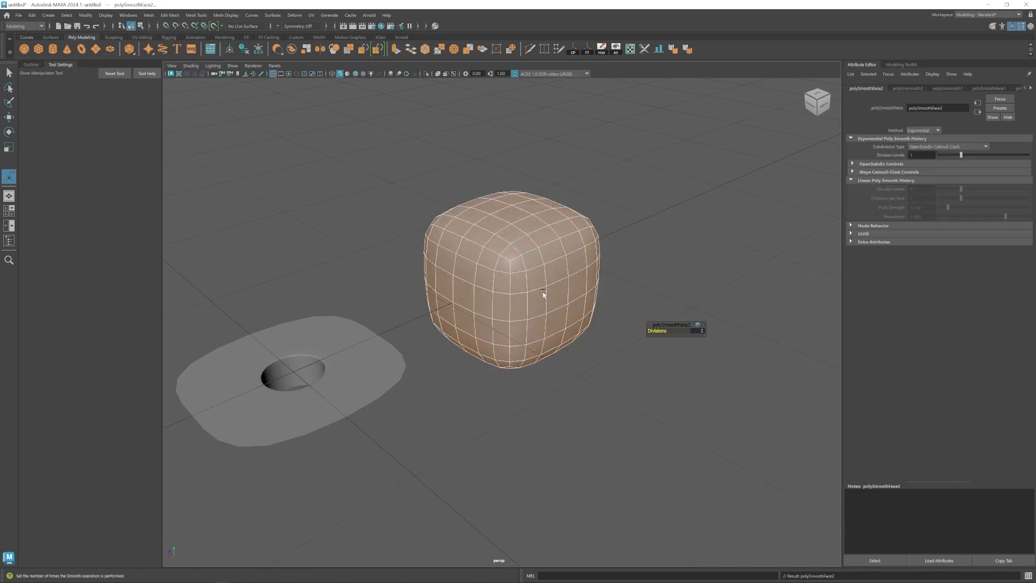
key(w)
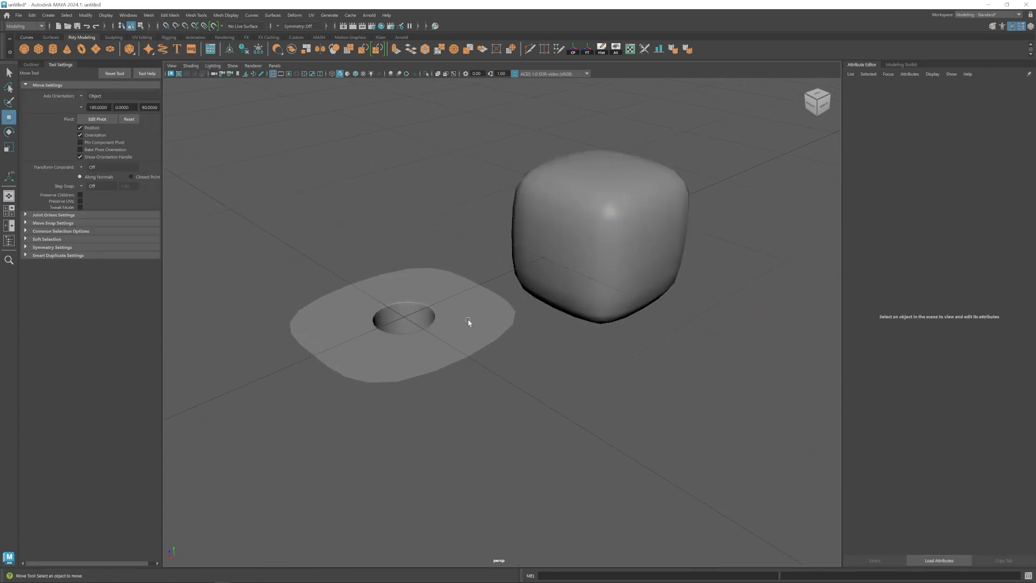
- Select the flat plate with the central hole and turn off its smooth preview
click(468, 320)
key(f)
alt+middle_drag(454, 311, 427, 314)
key(1)
alt+right_drag(566, 375, 492, 360)
alt+middle_drag(492, 360, 474, 370)
alt+drag(475, 370, 452, 371)
alt+right_drag(464, 378, 552, 410)
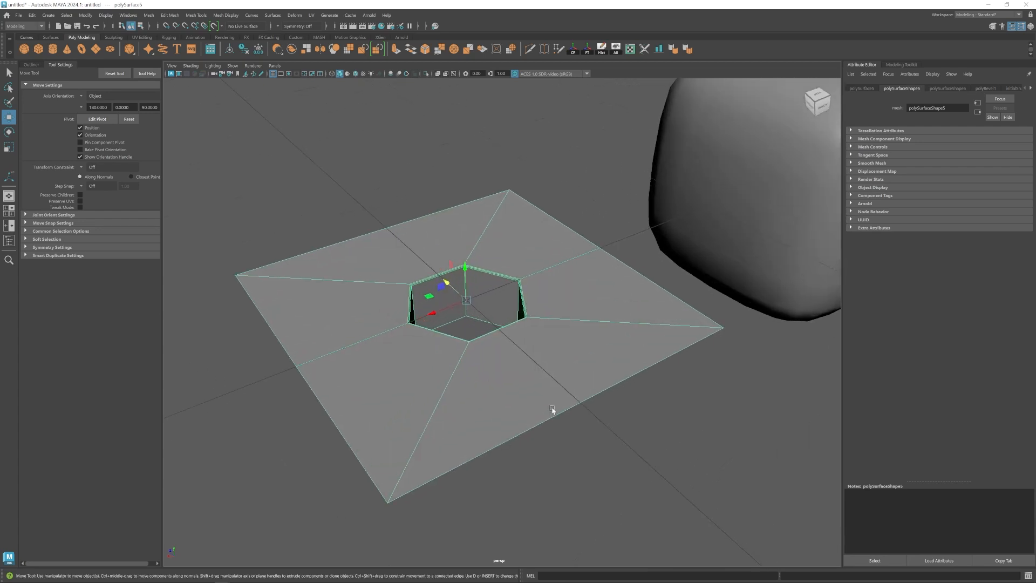
alt+drag(552, 410, 560, 410)
- Apply the Smooth operation to the plate's mesh with 2 division levels
click(171, 15)
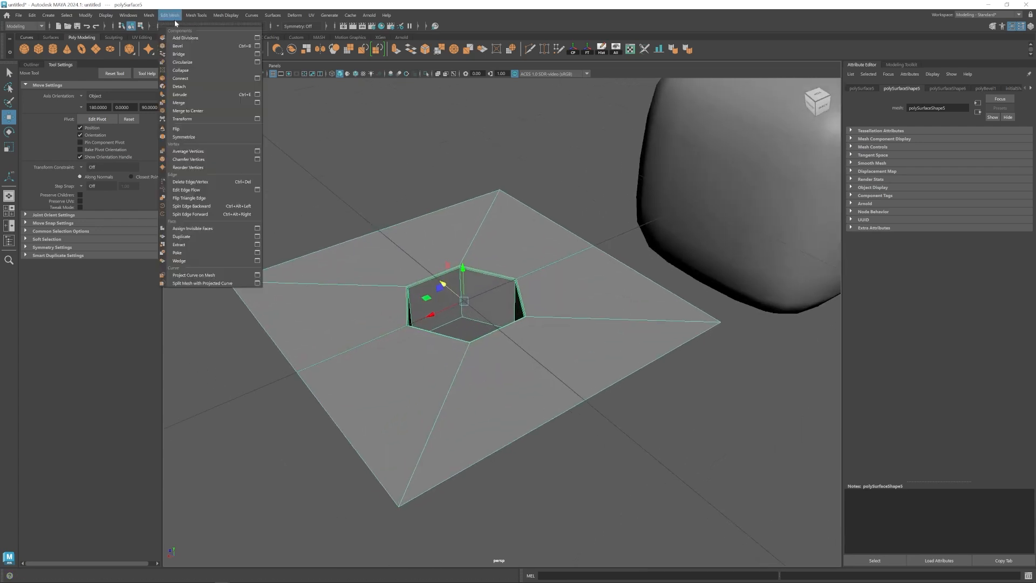
mouse_move(149, 15)
click(169, 110)
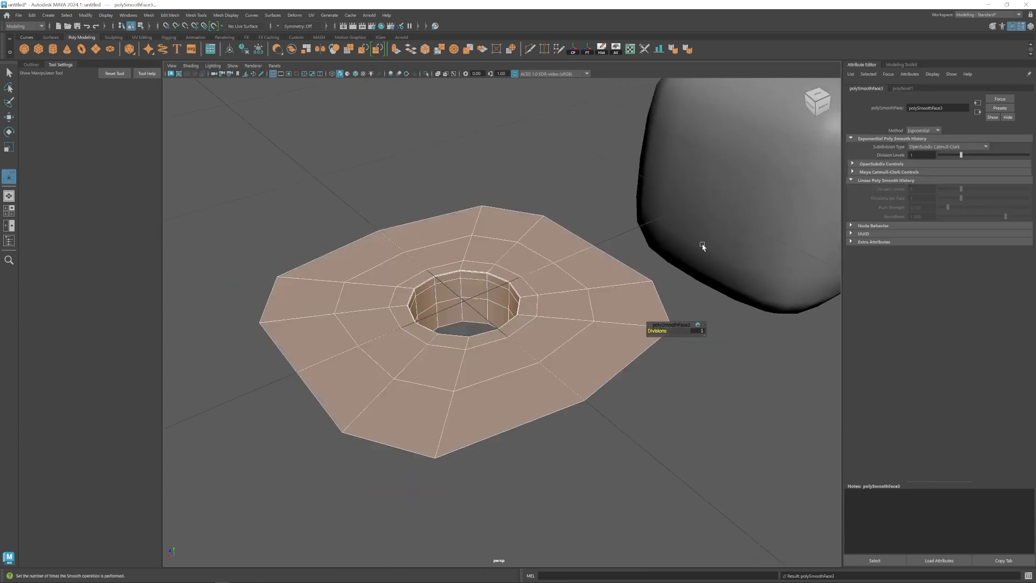
text(2)
key(Return)
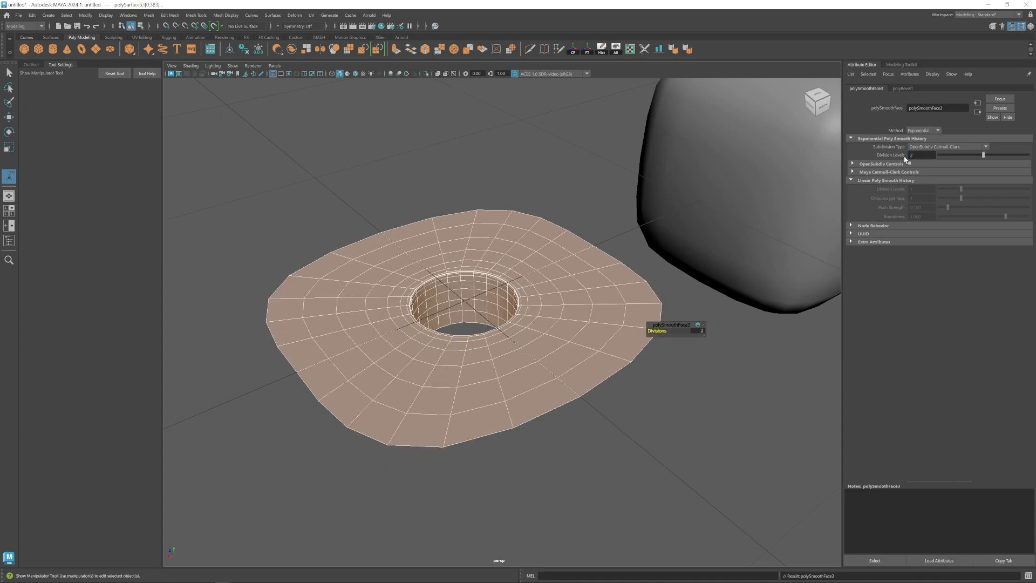
click(414, 178)
- Delete the concentric edge loops across the plate's flat surface, leaving the radial edges
click(490, 322)
alt+right_drag(490, 322, 438, 313)
alt+drag(438, 313, 433, 345)
alt+right_drag(433, 345, 502, 359)
alt+drag(446, 350, 564, 398)
key(w)
right_drag(381, 339, 371, 278)
double_click(333, 338)
key(Delete)
- Delete the extra edge loops inside the hole and around its rim
double_click(463, 271)
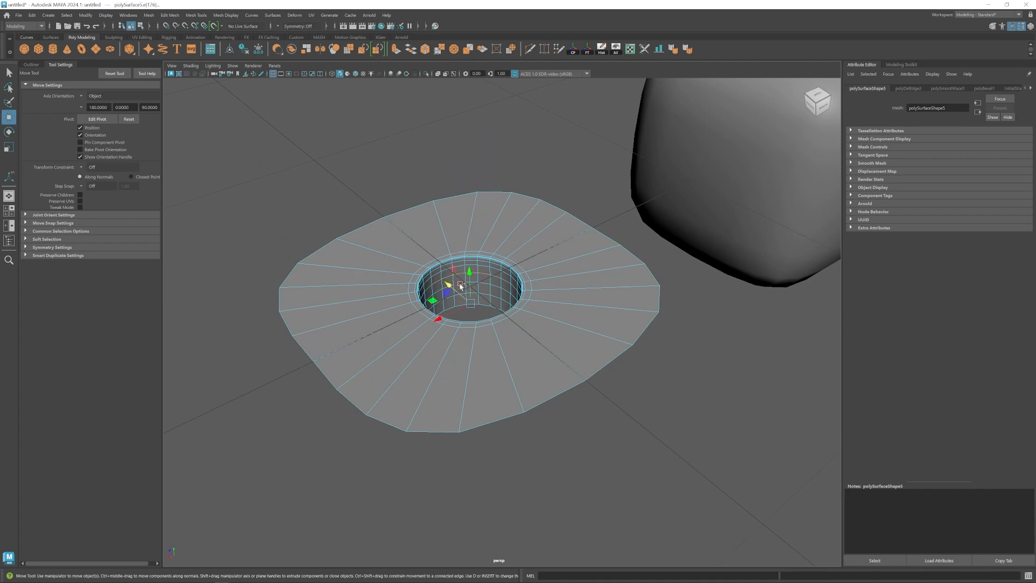
shift+double_click(461, 293)
shift+double_click(471, 265)
key(Delete)
alt+drag(475, 292, 436, 313)
double_click(420, 309)
key(Delete)
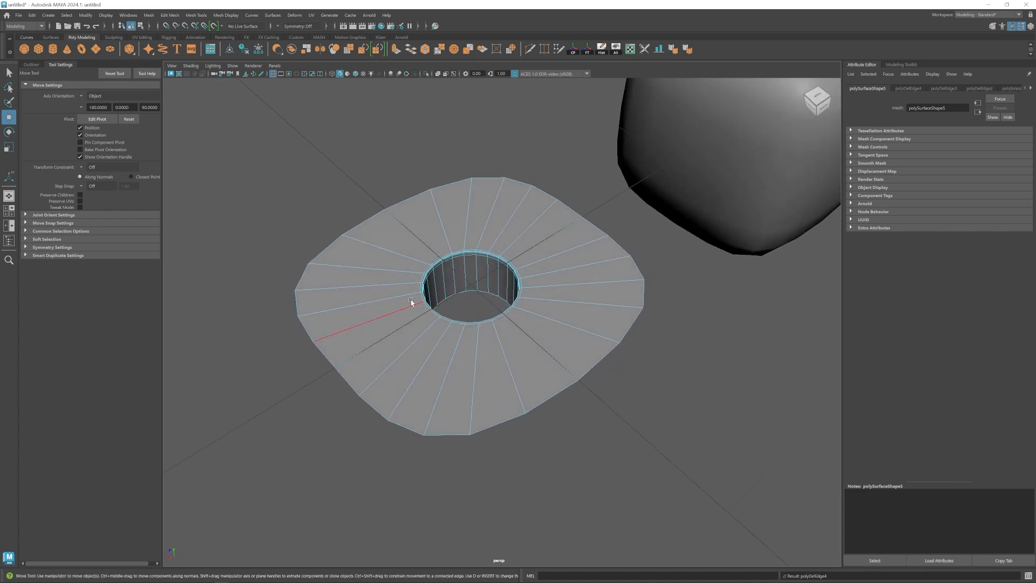
- Select the plate and the smoothed cube and delete both to clear the scene
double_click(422, 129)
alt+right_drag(507, 287, 432, 388)
alt+drag(432, 388, 398, 344)
alt+right_drag(397, 344, 376, 328)
drag(333, 195, 633, 352)
key(Delete)
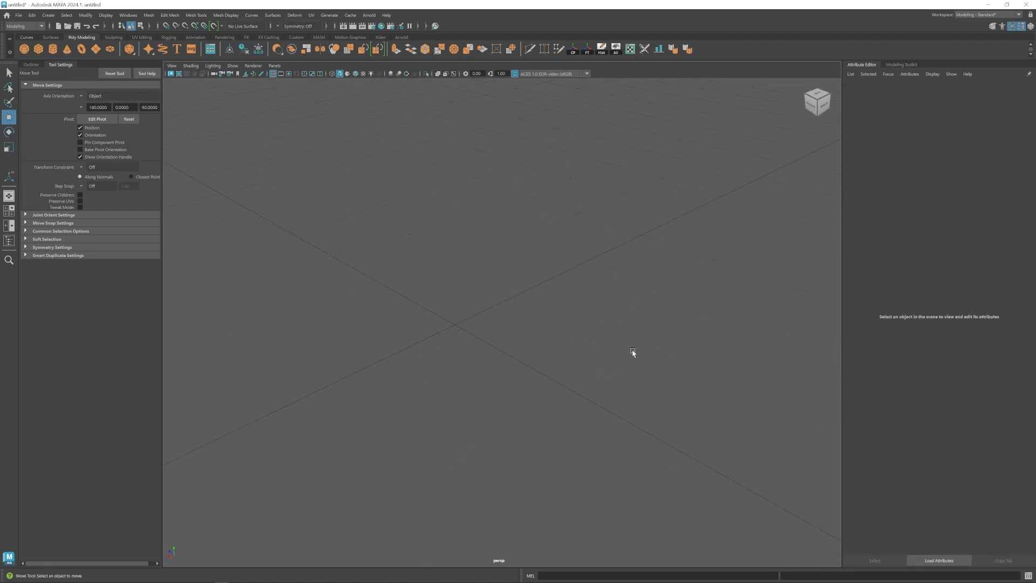
- Draw a winding cubic curve across the ground grid with the EP Curve Tool, ending near the front of the grid
alt+right_drag(404, 330, 271, 323)
alt+right_drag(419, 340, 220, 340)
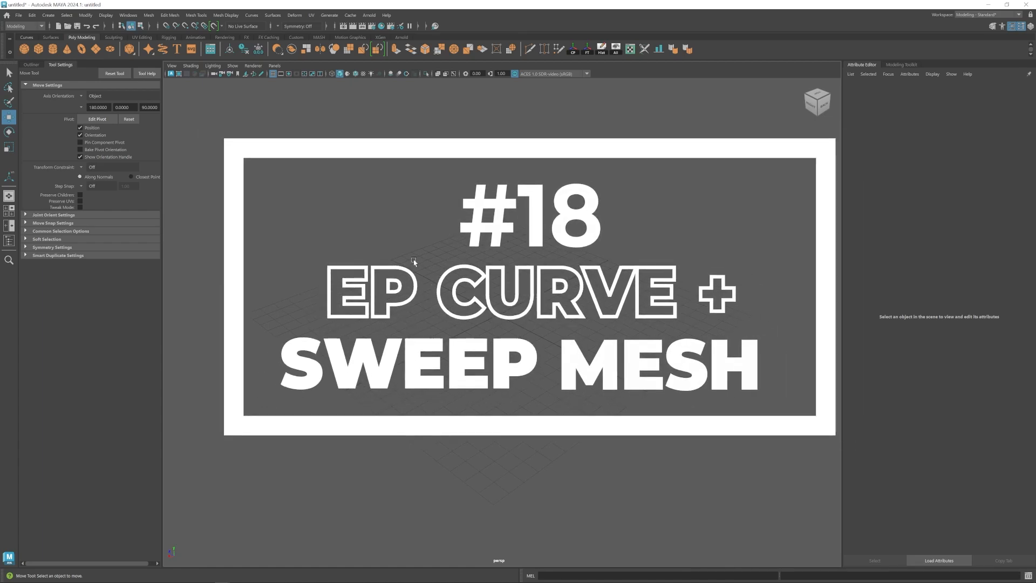
alt+right_drag(469, 316, 489, 331)
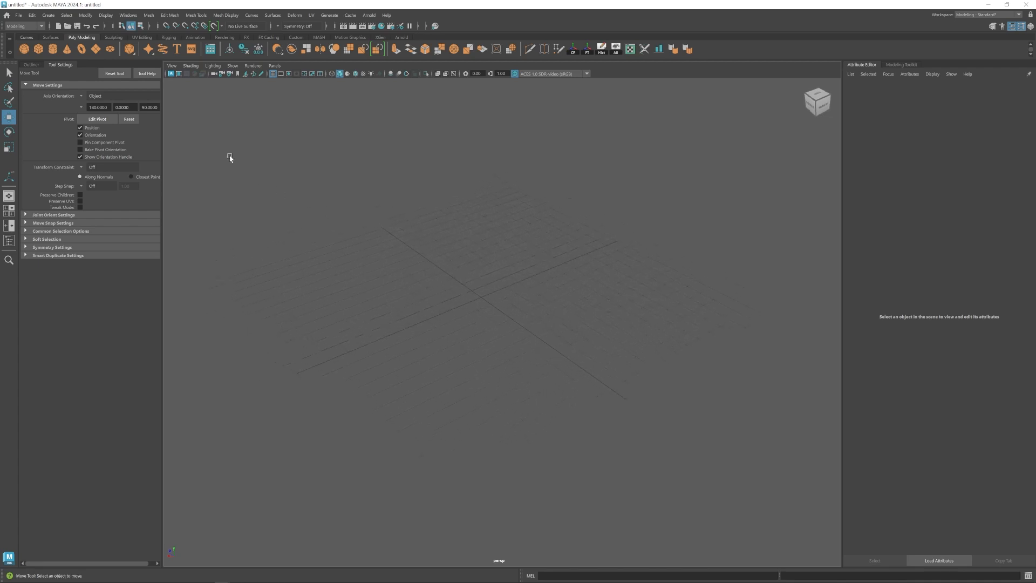
alt+drag(530, 209, 435, 419)
click(48, 16)
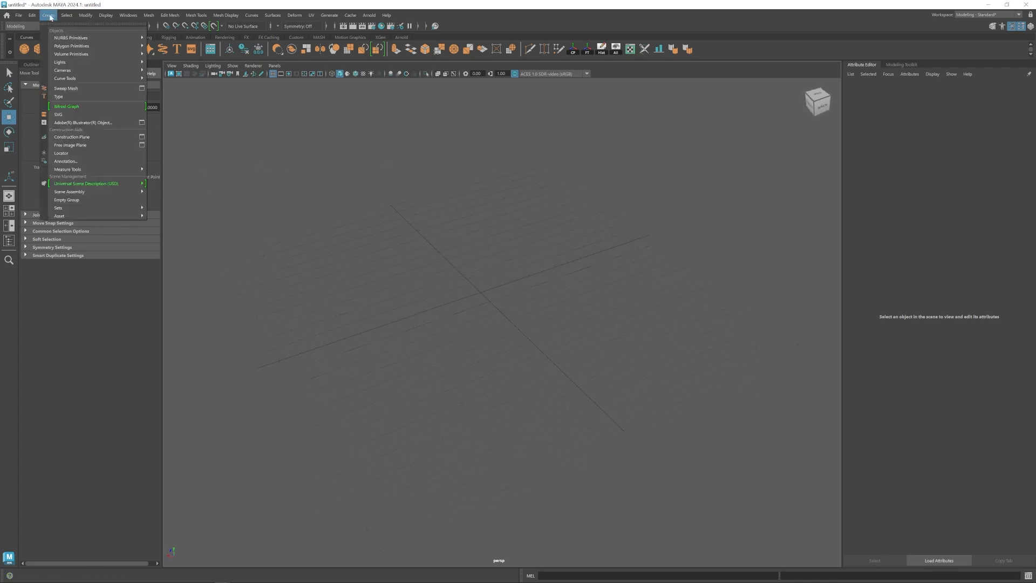
mouse_move(69, 78)
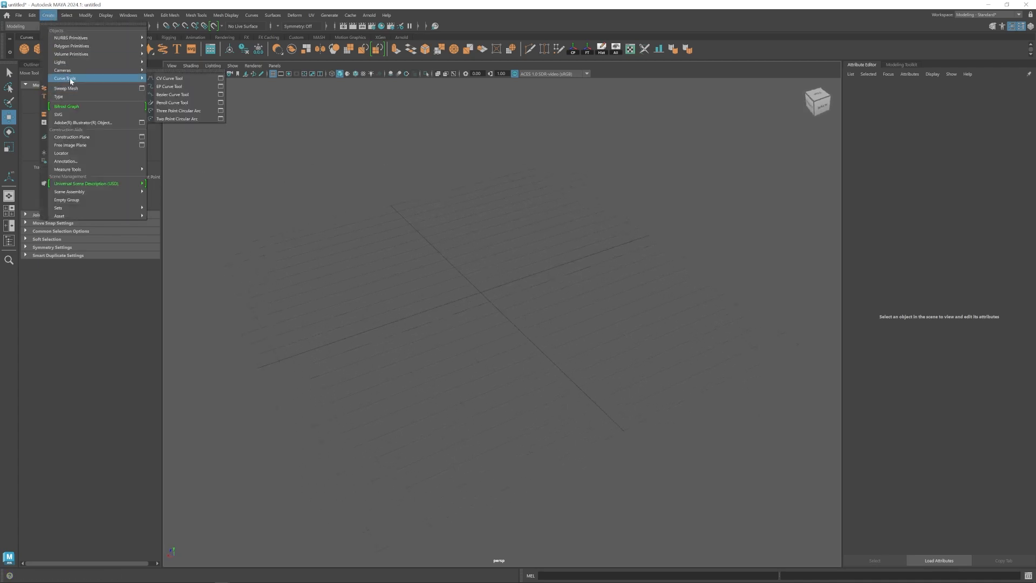
click(169, 87)
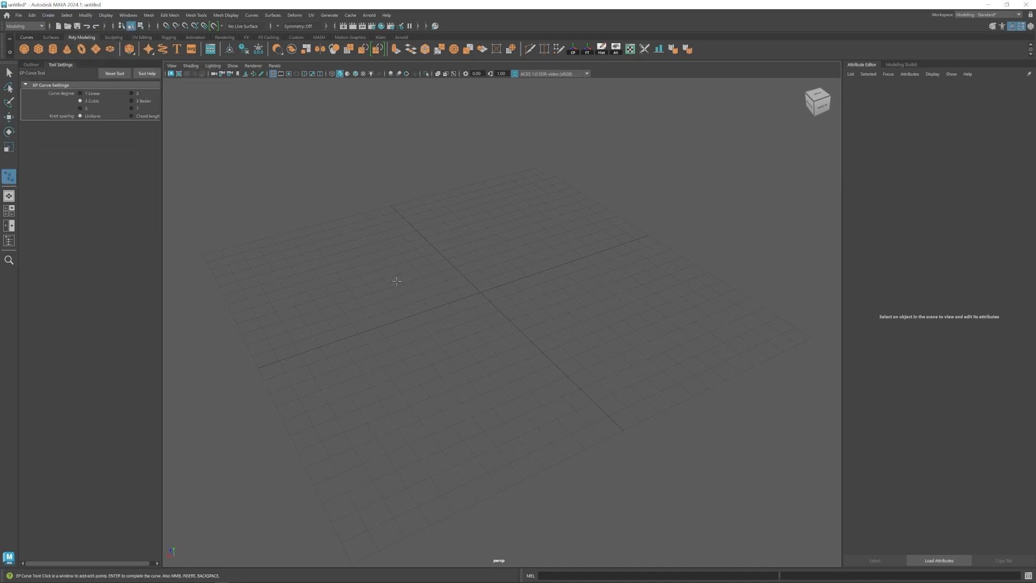
click(338, 332)
click(482, 340)
click(589, 337)
click(562, 217)
click(579, 209)
click(697, 305)
alt+drag(469, 405, 456, 378)
click(379, 455)
key(Return)
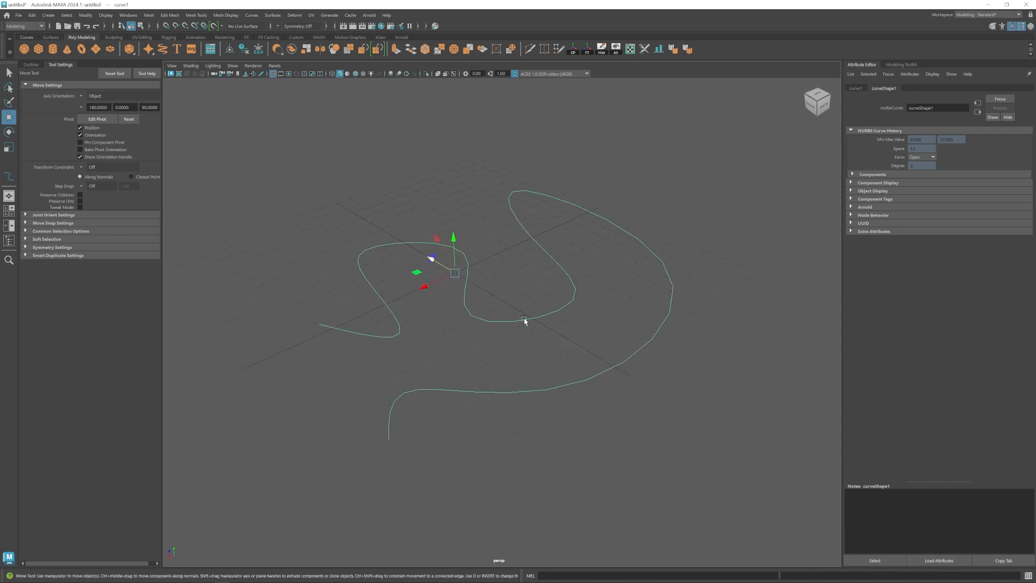
- Raise control vertices at the curve's large outer bend and middle bend so that it rises off the grid
right_drag(543, 251, 488, 255)
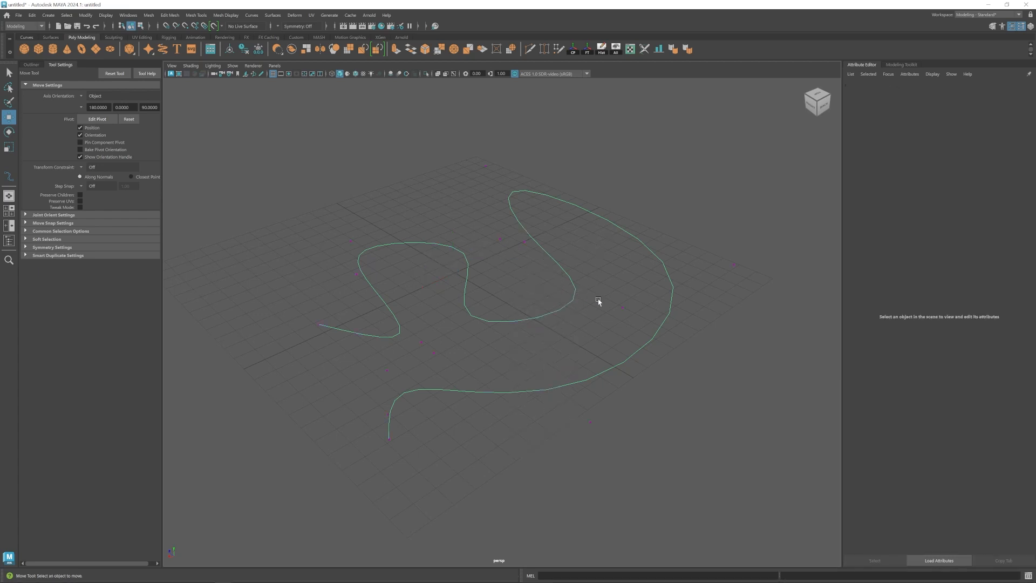
click(624, 307)
click(485, 166)
drag(446, 167, 603, 214)
mouse_move(626, 313)
alt+mouse_down()
mouse_move(601, 282)
mouse_move(611, 273)
mouse_move(618, 294)
alt+mouse_up()
drag(705, 223, 712, 149)
mouse_move(674, 289)
alt+mouse_down()
mouse_move(666, 261)
mouse_move(689, 277)
mouse_move(681, 289)
alt+mouse_up()
click(571, 264)
drag(543, 238, 559, 148)
alt+drag(615, 216, 409, 298)
alt+right_drag(409, 298, 436, 259)
- Select the whole curve and create a sweep mesh along it
click(571, 170)
drag(521, 280, 451, 348)
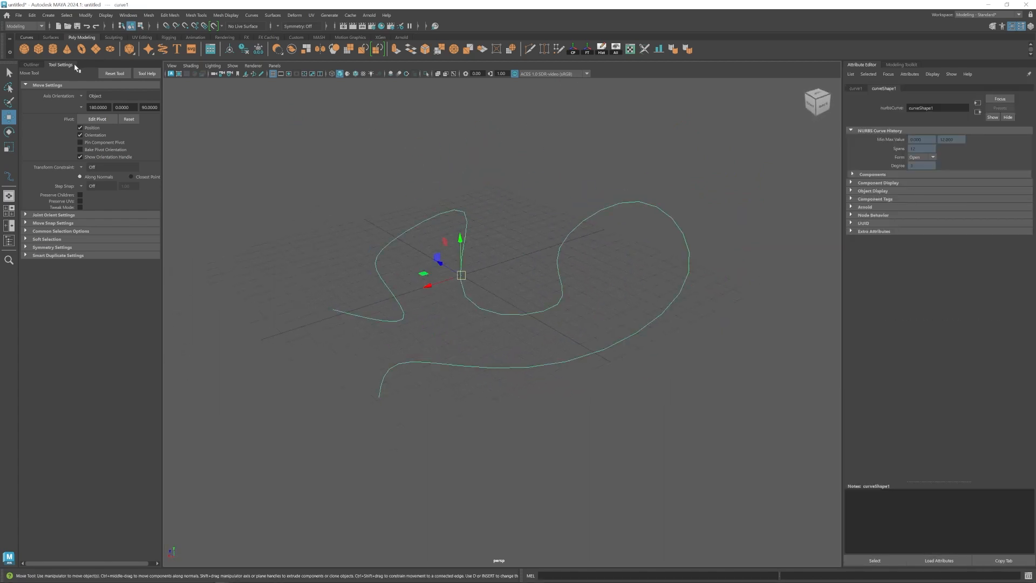
click(48, 16)
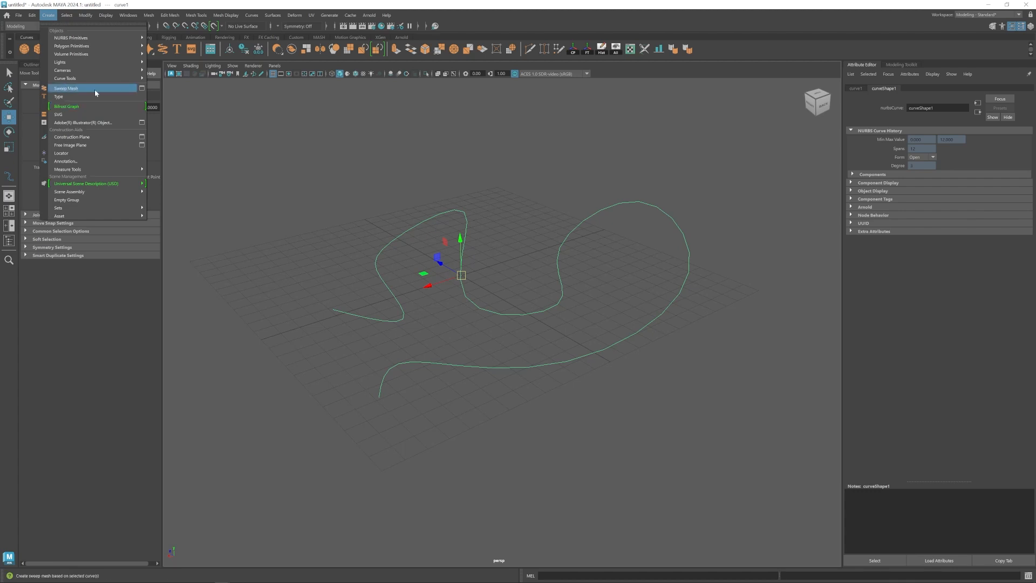
mouse_move(69, 80)
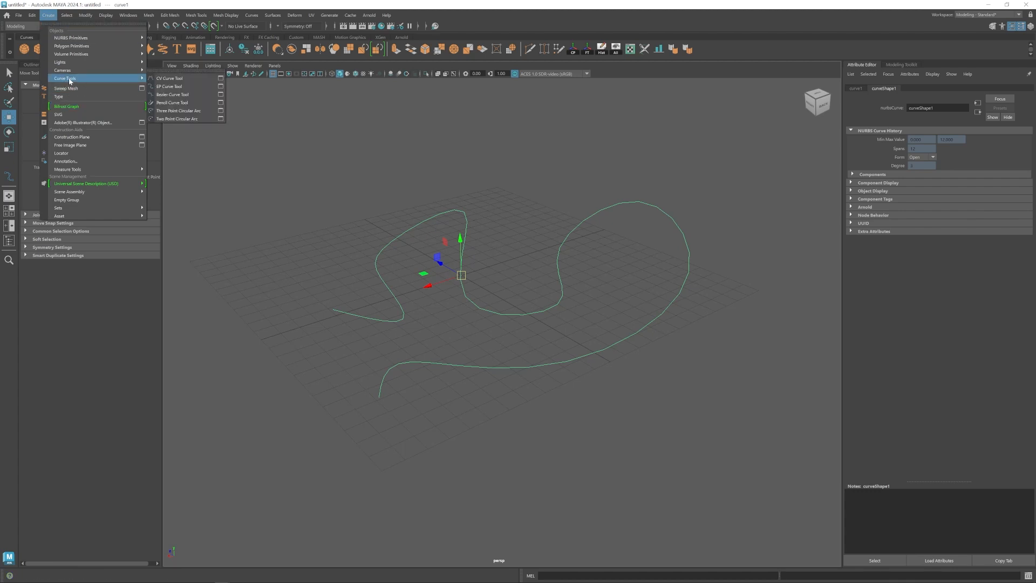
click(66, 88)
alt+drag(526, 296, 527, 345)
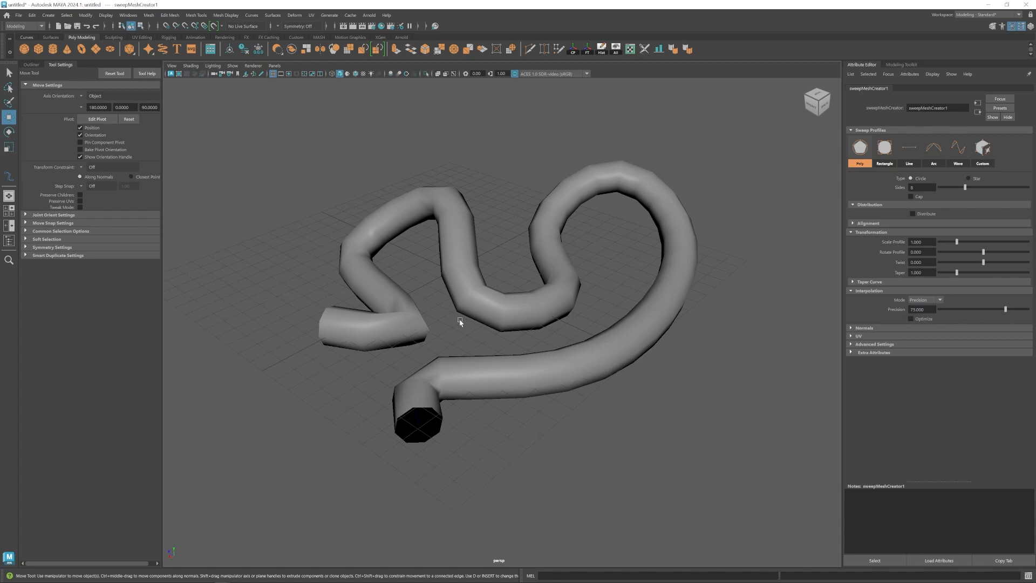
scroll(541, 347, up, 5)
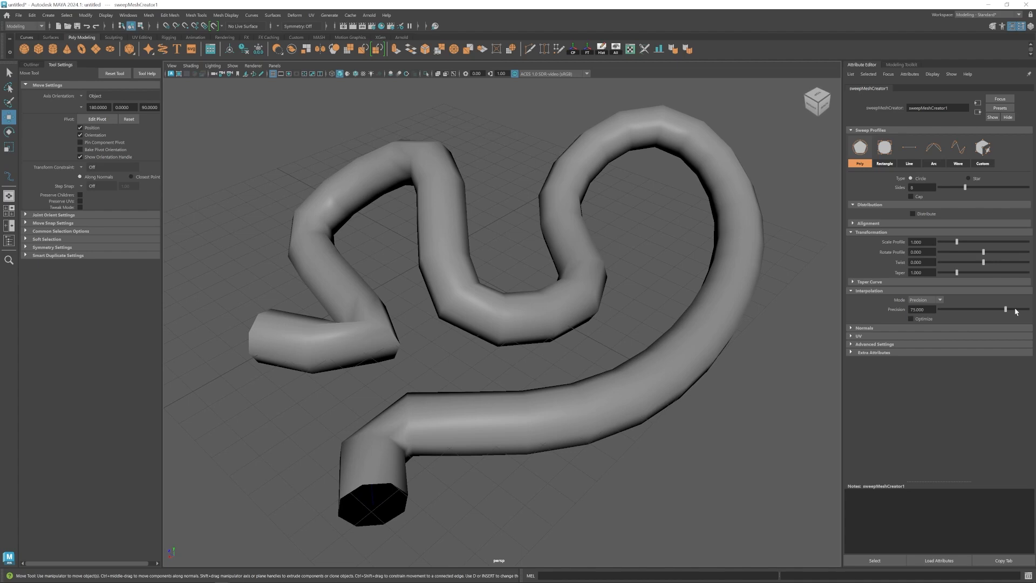
- Raise the sweep's interpolation precision to 100, checking the mesh density with wireframe on shaded
drag(1007, 311, 1015, 311)
click(355, 73)
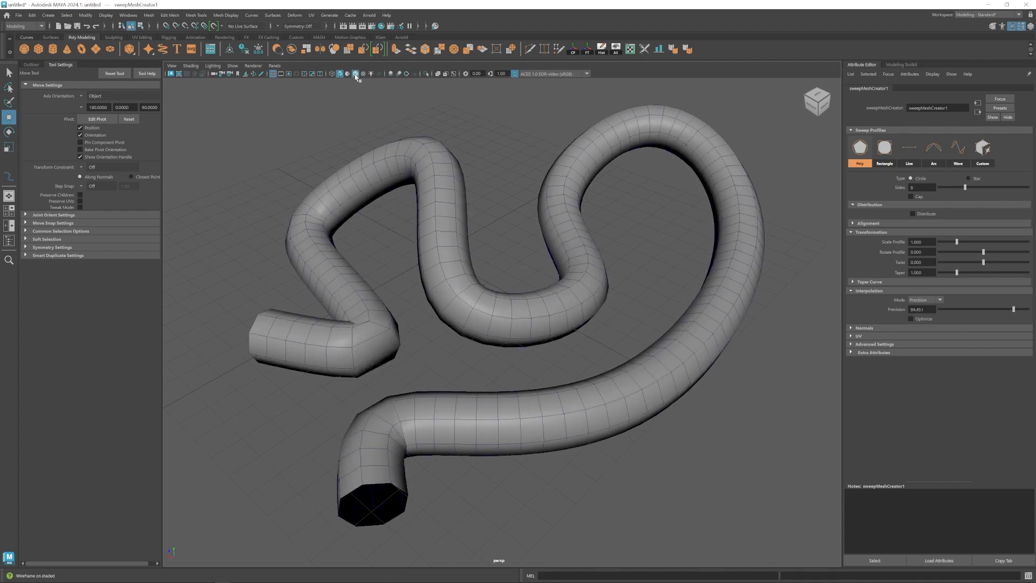
drag(982, 309, 1028, 311)
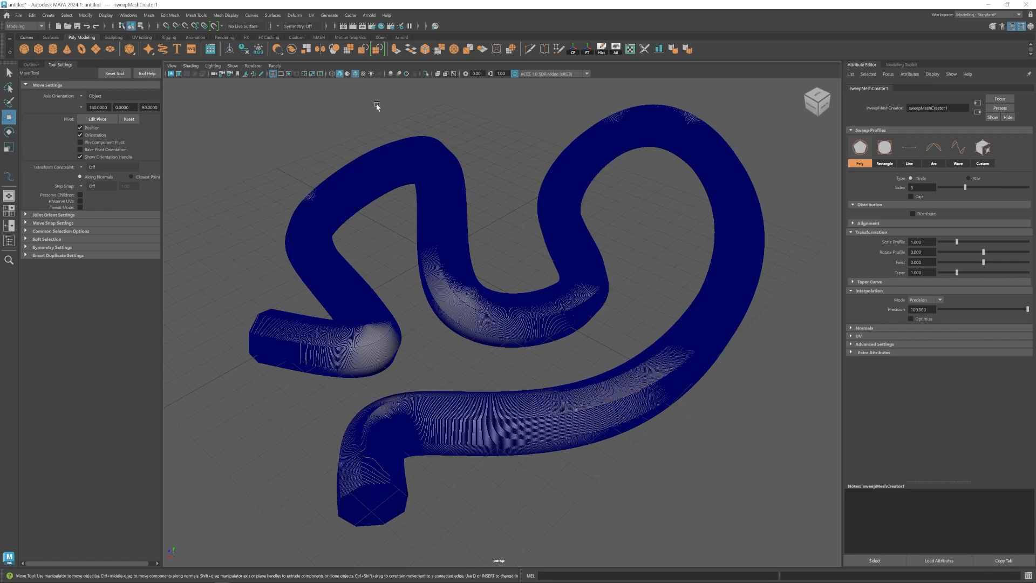
click(354, 75)
- Thin the swept tube by reducing its scale profile to about 0.37
mouse_move(529, 303)
alt+right_down()
mouse_move(439, 328)
mouse_move(522, 348)
alt+right_up()
alt+drag(523, 348, 512, 344)
alt+middle_drag(552, 331, 536, 336)
alt+drag(536, 335, 538, 341)
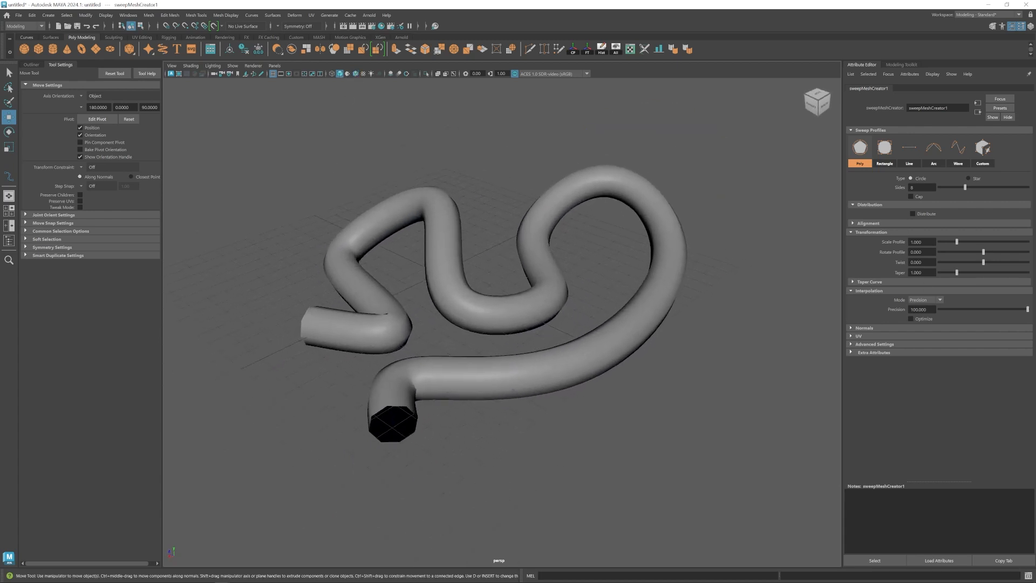
drag(957, 243, 943, 241)
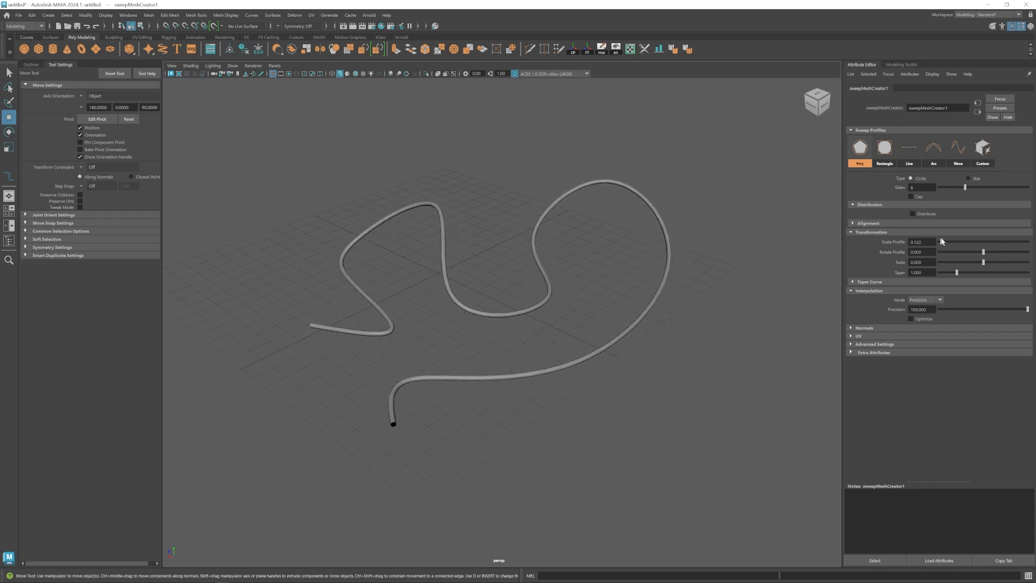
alt+drag(630, 324, 597, 322)
alt+right_drag(597, 322, 666, 340)
alt+drag(666, 340, 604, 330)
alt+right_drag(605, 330, 526, 320)
drag(942, 243, 945, 242)
alt+right_drag(601, 298, 688, 252)
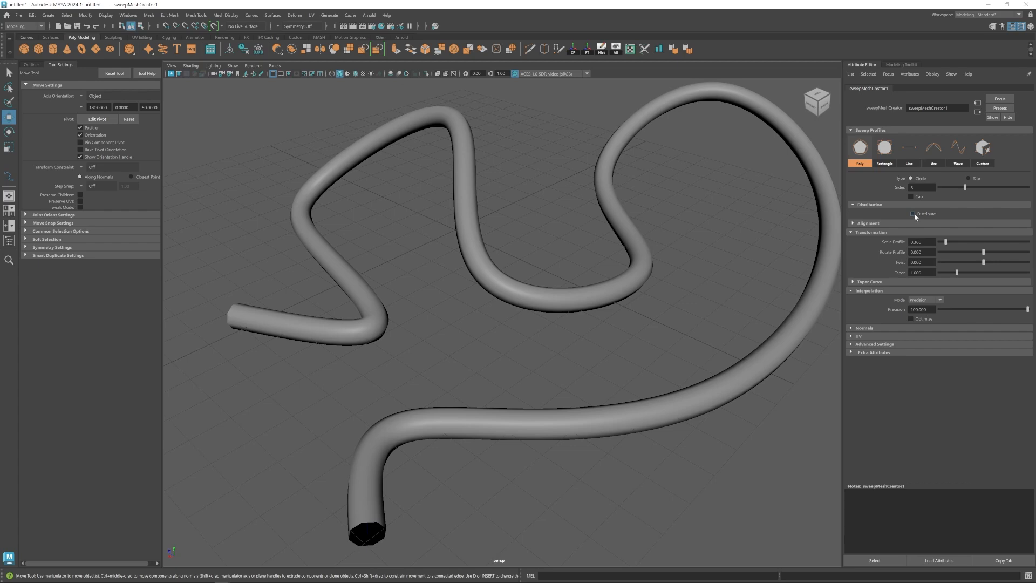
- Distribute the sweep radially as 6 instances and set the twist to 20 to form a rope
alt+drag(388, 329, 725, 280)
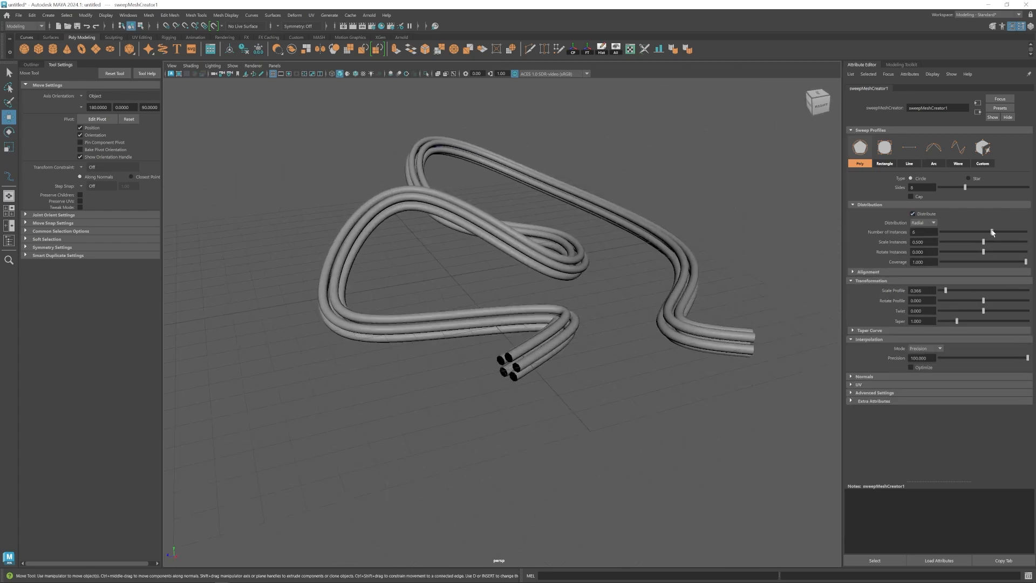
alt+drag(549, 346, 599, 345)
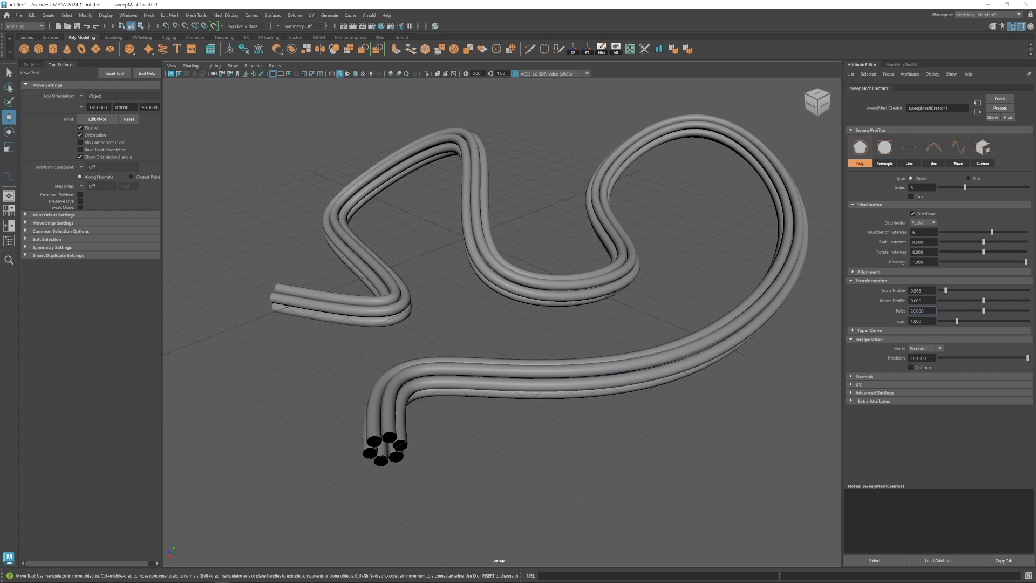
click(639, 464)
alt+drag(617, 472, 553, 393)
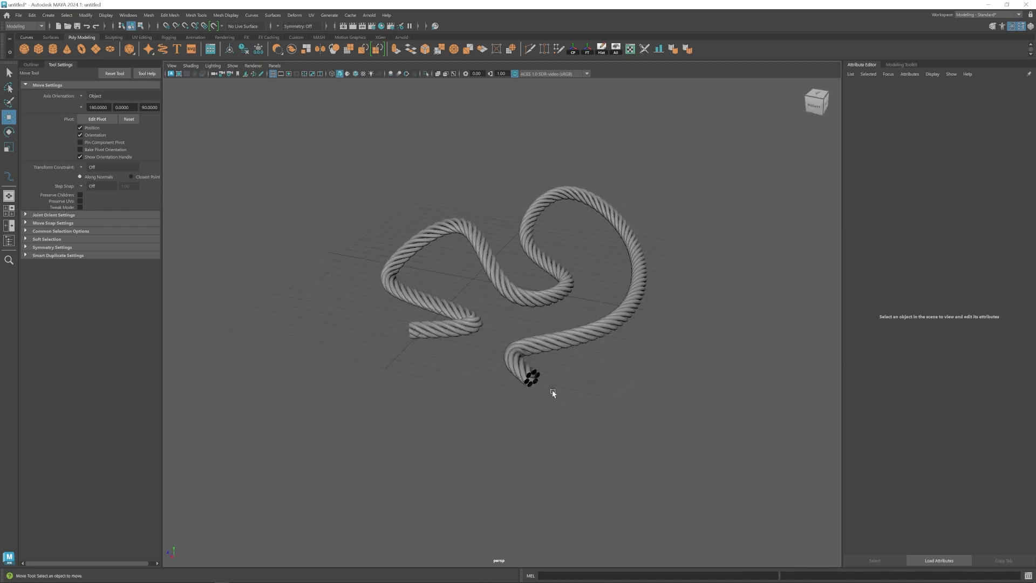
alt+middle_drag(552, 393, 525, 404)
alt+right_drag(525, 404, 576, 381)
click(544, 301)
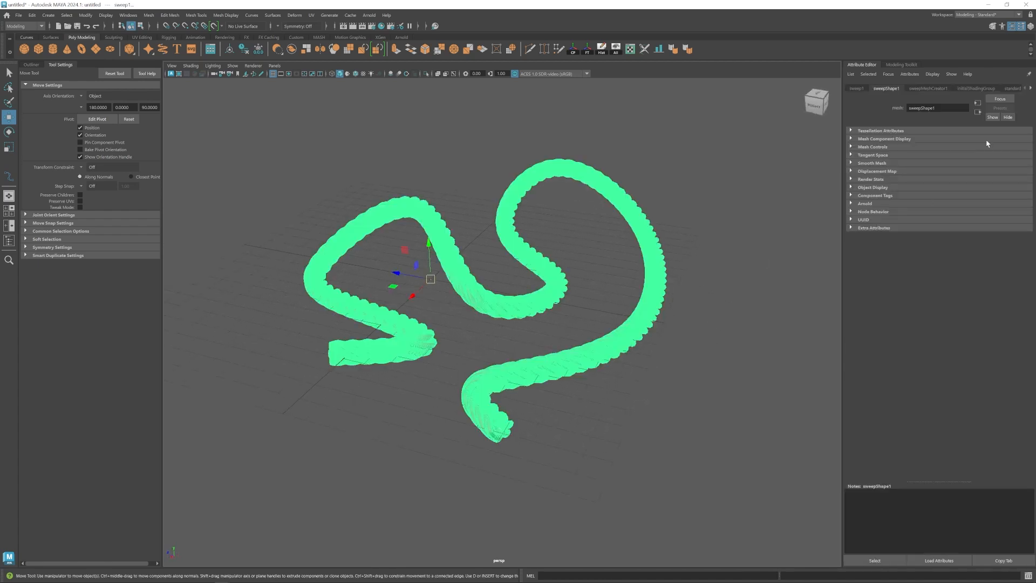
click(552, 148)
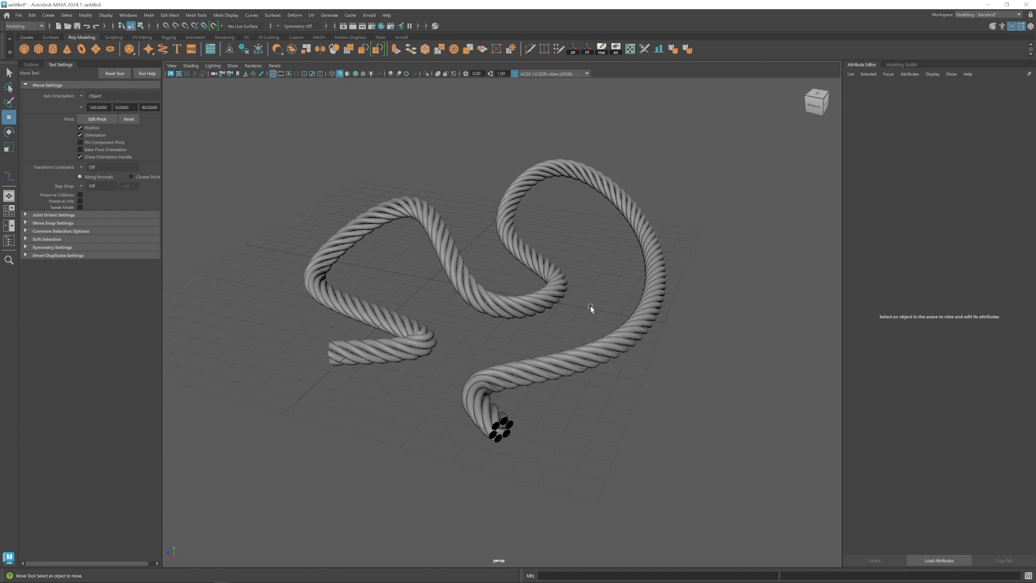
alt+drag(591, 308, 558, 277)
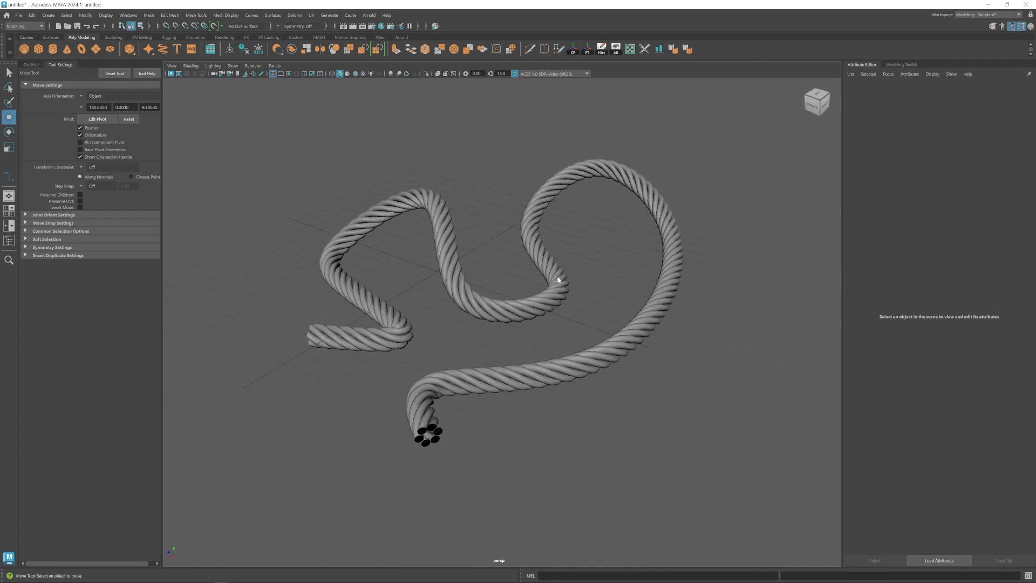
- Switch the rope's sweep profile to Line and inspect the resulting strands
click(526, 292)
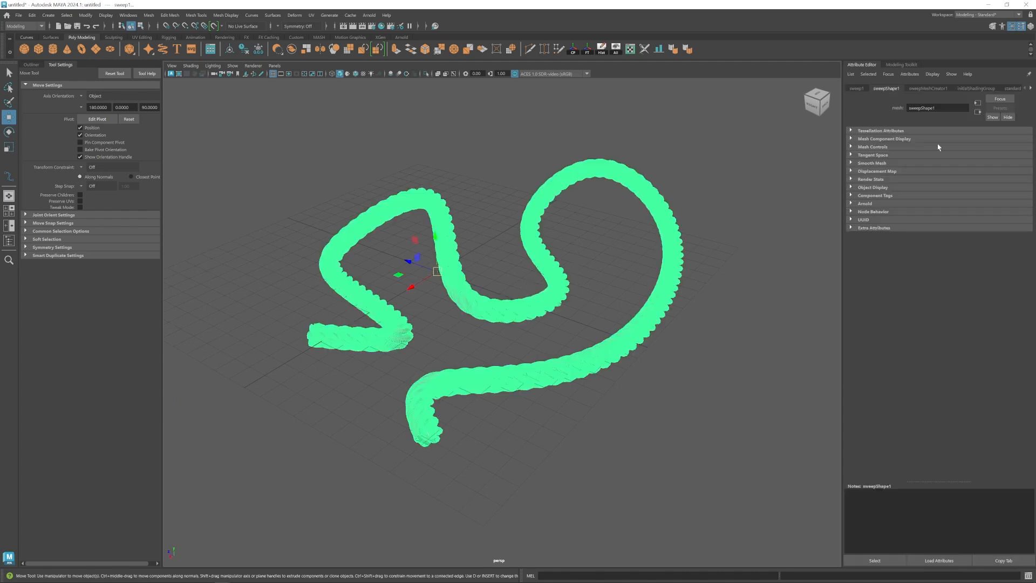
click(920, 89)
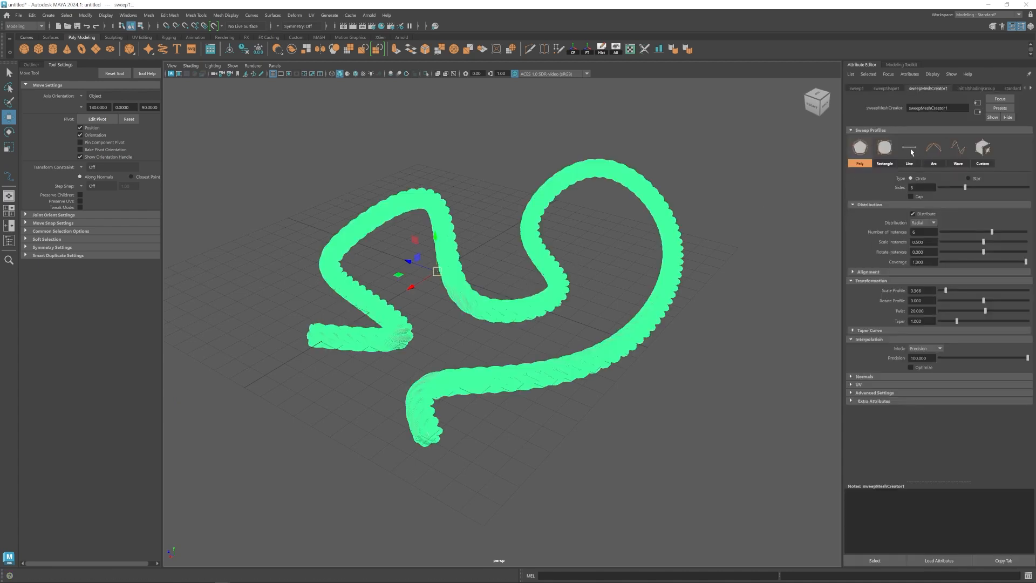
click(912, 152)
click(471, 338)
scroll(473, 339, up, 5)
alt+drag(549, 364, 588, 372)
alt+right_drag(543, 340, 441, 319)
alt+drag(442, 319, 434, 290)
- Switch the rope's sweep profile to Arc and inspect its strands with the rope deselected
click(933, 147)
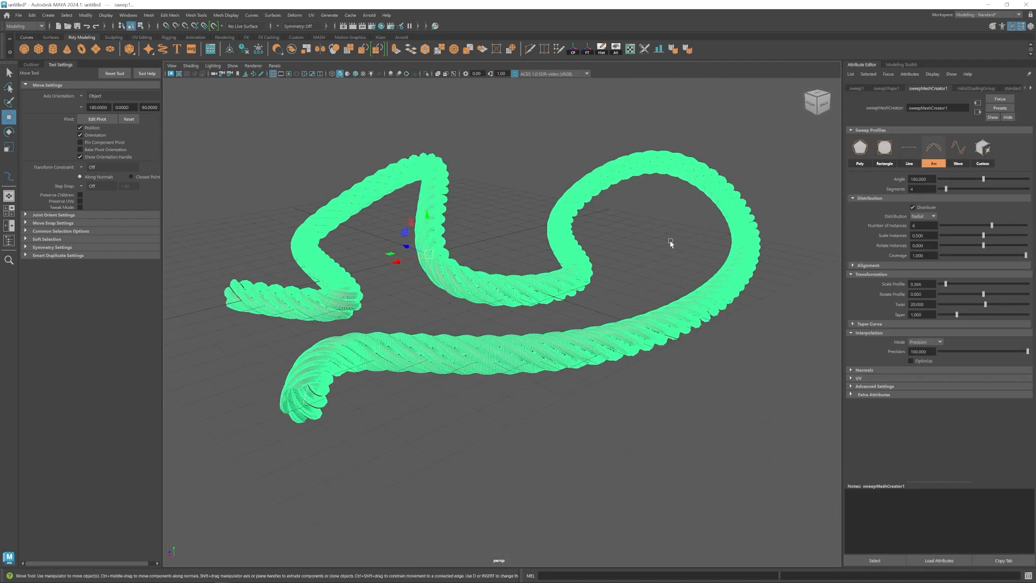
click(544, 196)
alt+drag(544, 197, 481, 258)
alt+right_drag(534, 345, 455, 345)
alt+drag(454, 330, 477, 360)
alt+right_drag(477, 359, 594, 368)
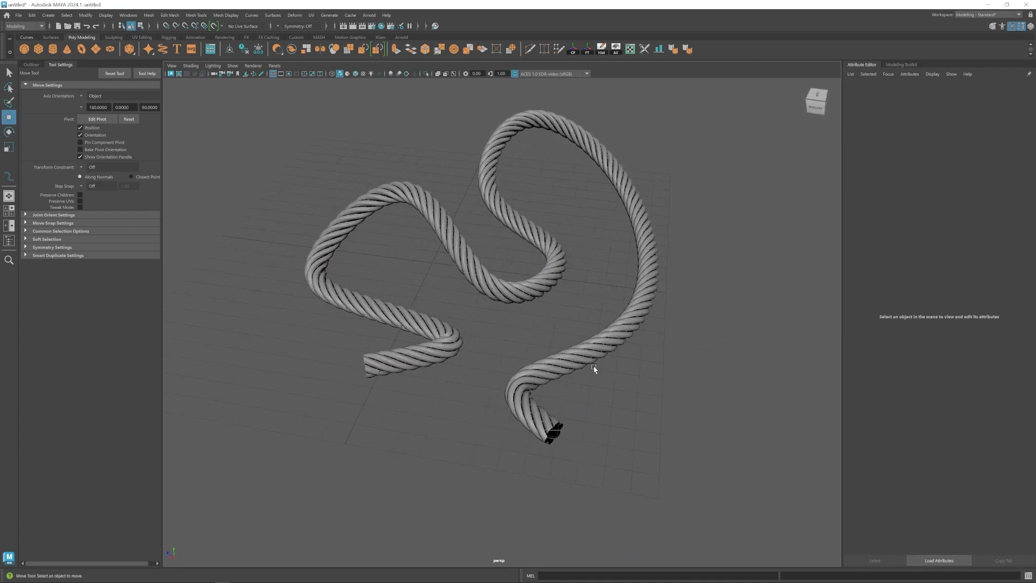
alt+middle_drag(594, 367, 586, 338)
alt+right_drag(586, 339, 464, 324)
- Select the swept rope together with its curve and delete them
drag(547, 246, 284, 335)
alt+drag(391, 341, 408, 334)
alt+right_drag(407, 335, 491, 335)
alt+middle_drag(491, 335, 527, 360)
alt+right_drag(526, 360, 440, 359)
alt+drag(440, 359, 448, 359)
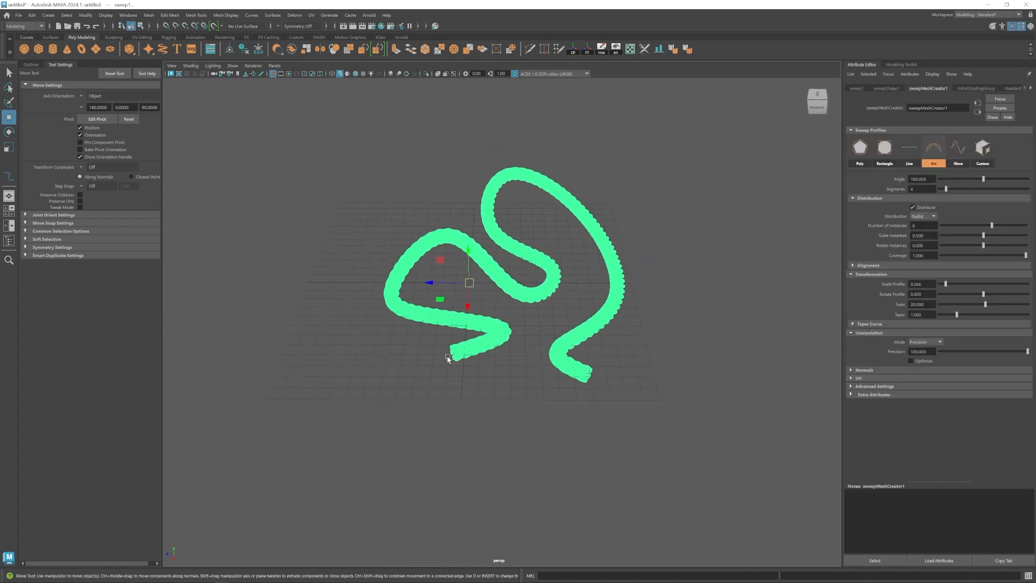
key(Delete)
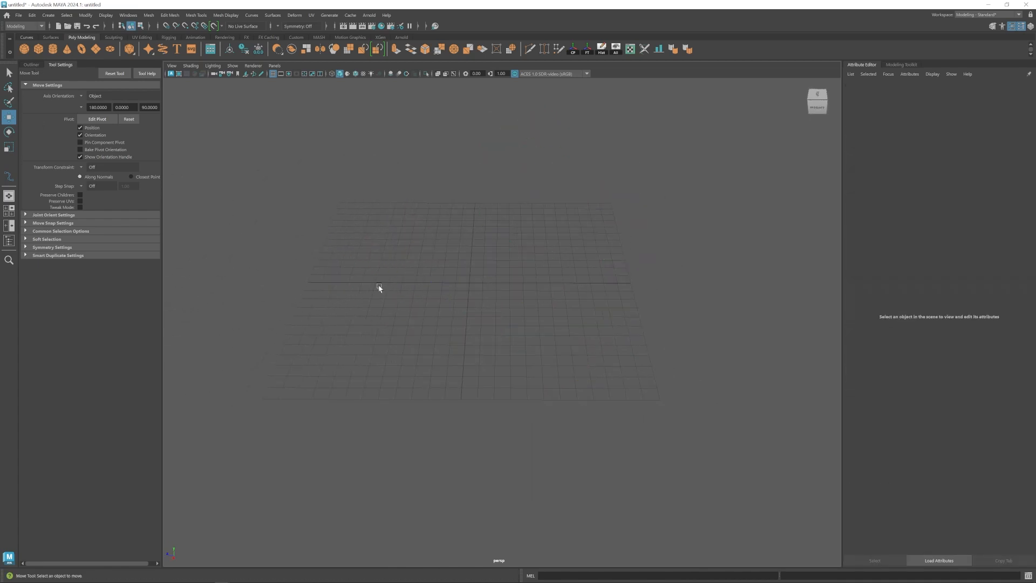